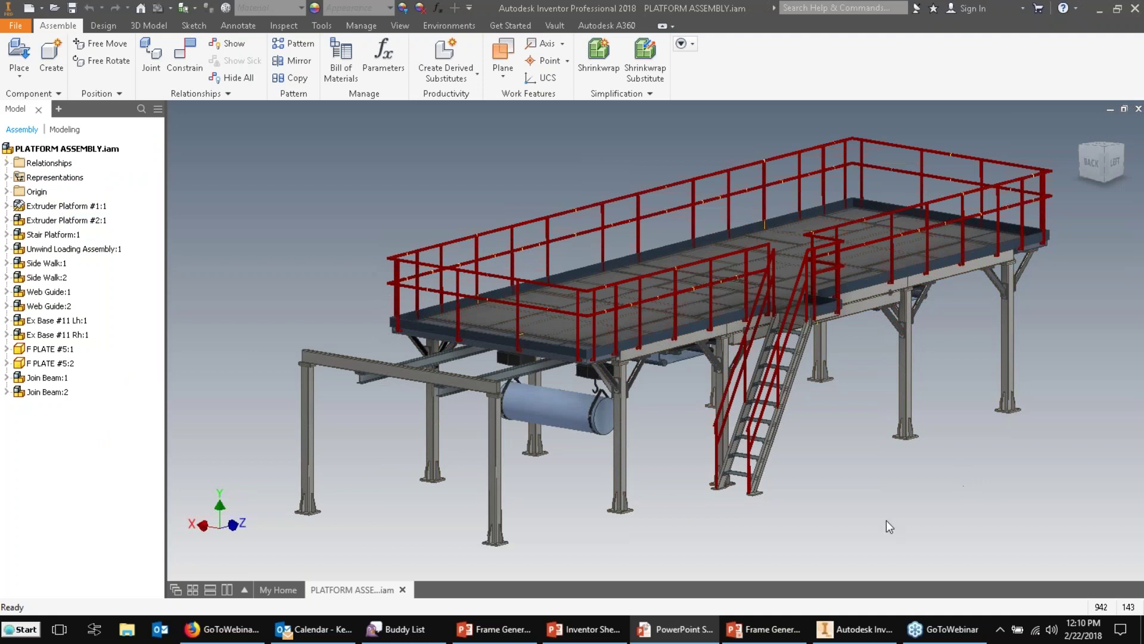
- Examine the platform assembly's stairs, underside, support legs and deck from several angles
{"action": "scroll", "coordinate": [886, 520], "scroll_direction": "down", "scroll_amount": 5}
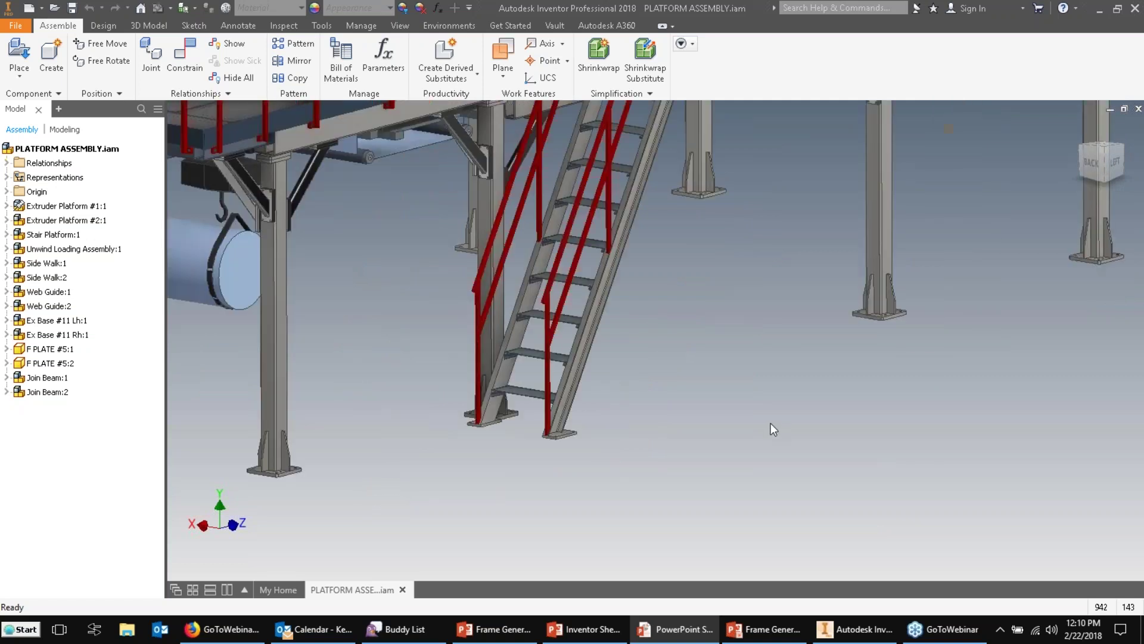
{"action": "scroll", "coordinate": [771, 423], "scroll_direction": "up", "scroll_amount": 3}
{"action": "middle_click_drag", "start_coordinate": [767, 384], "coordinate": [820, 391]}
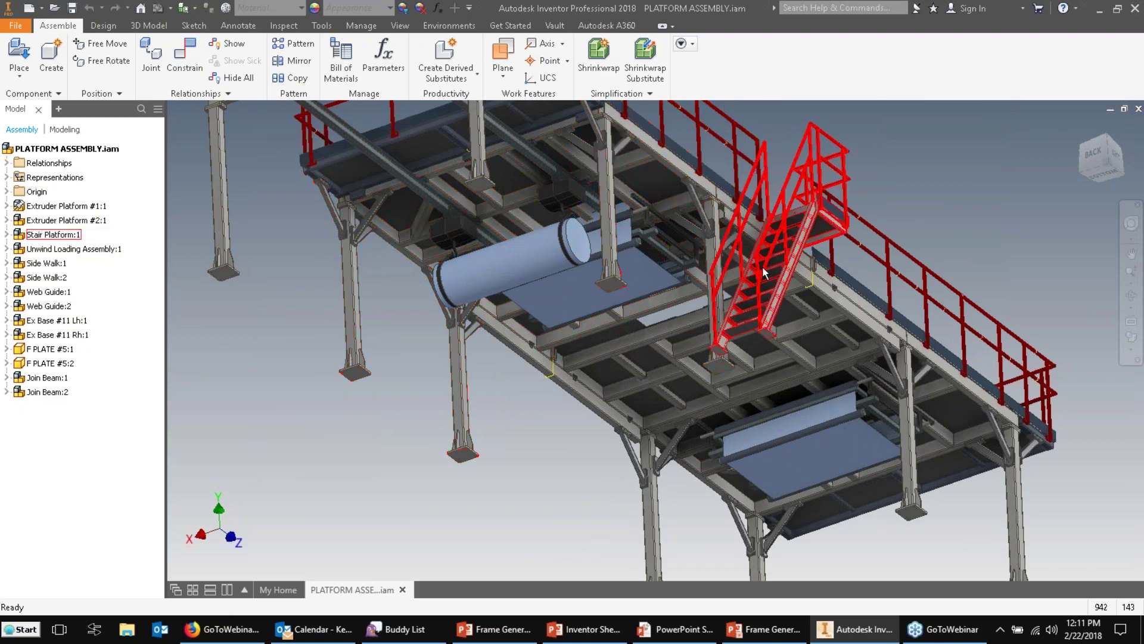
{"action": "middle_click_drag", "start_coordinate": [797, 250], "coordinate": [663, 448], "text": "shift"}
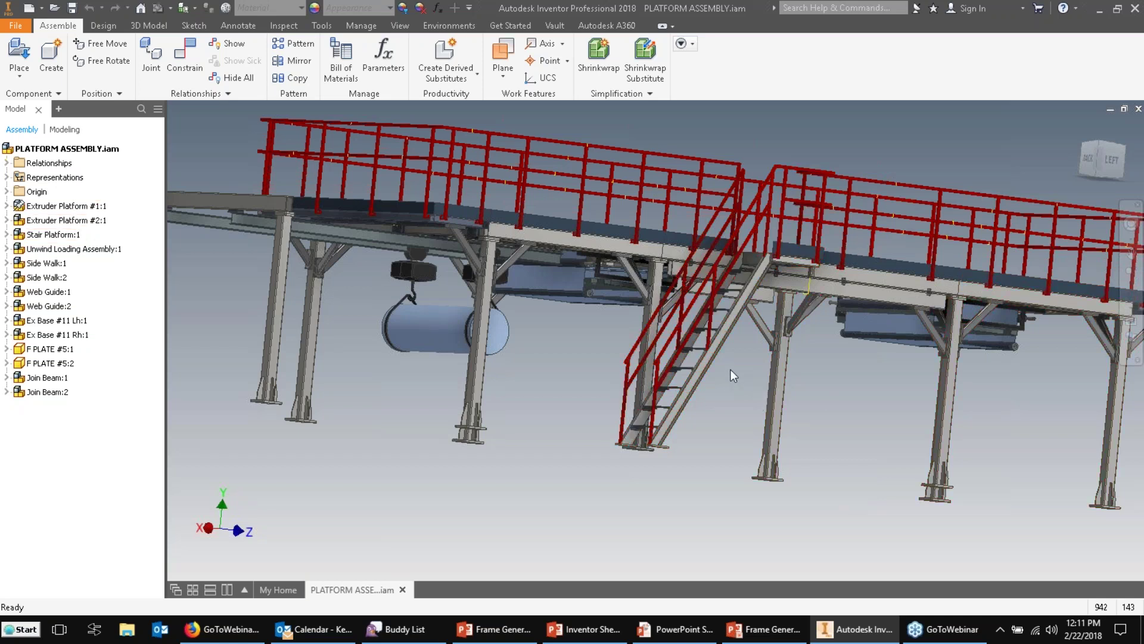
{"action": "middle_click_drag", "start_coordinate": [728, 359], "coordinate": [766, 446], "text": "shift"}
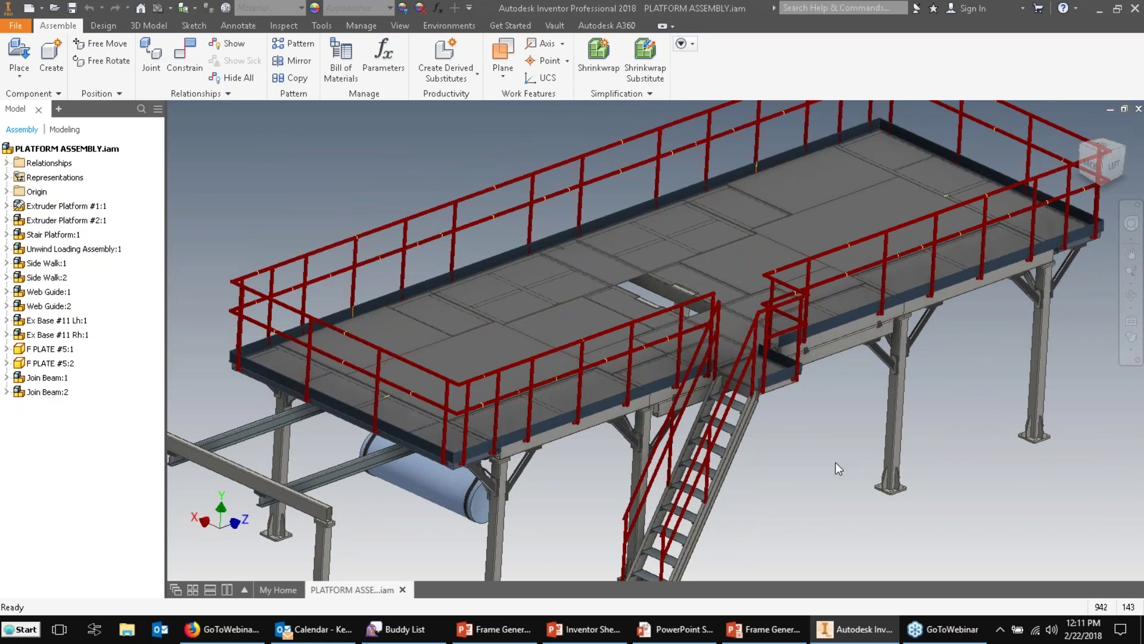
- Close the platform assembly and open the part Demo time.ipt from the recent documents
{"action": "left_click", "coordinate": [404, 589]}
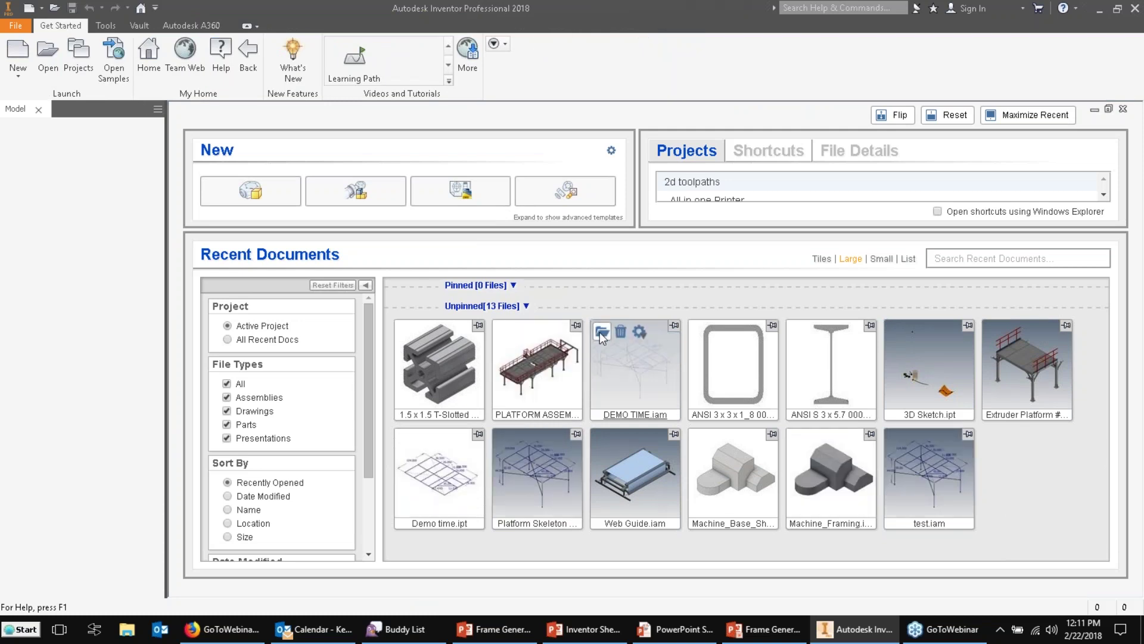
{"action": "left_click", "coordinate": [601, 335]}
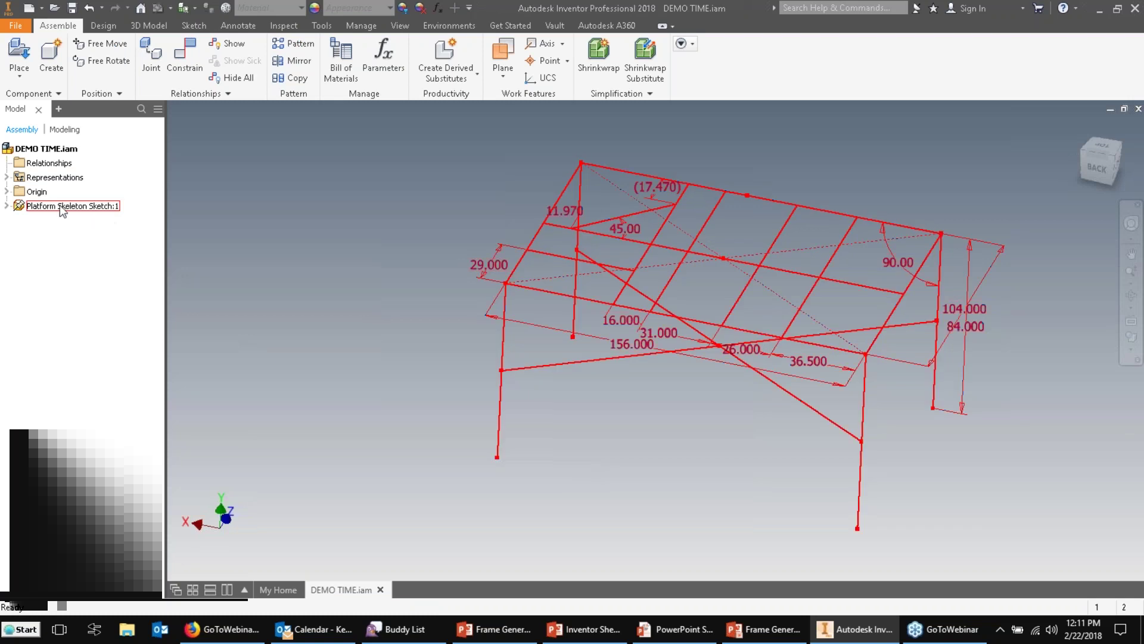
{"action": "left_click", "coordinate": [1138, 109]}
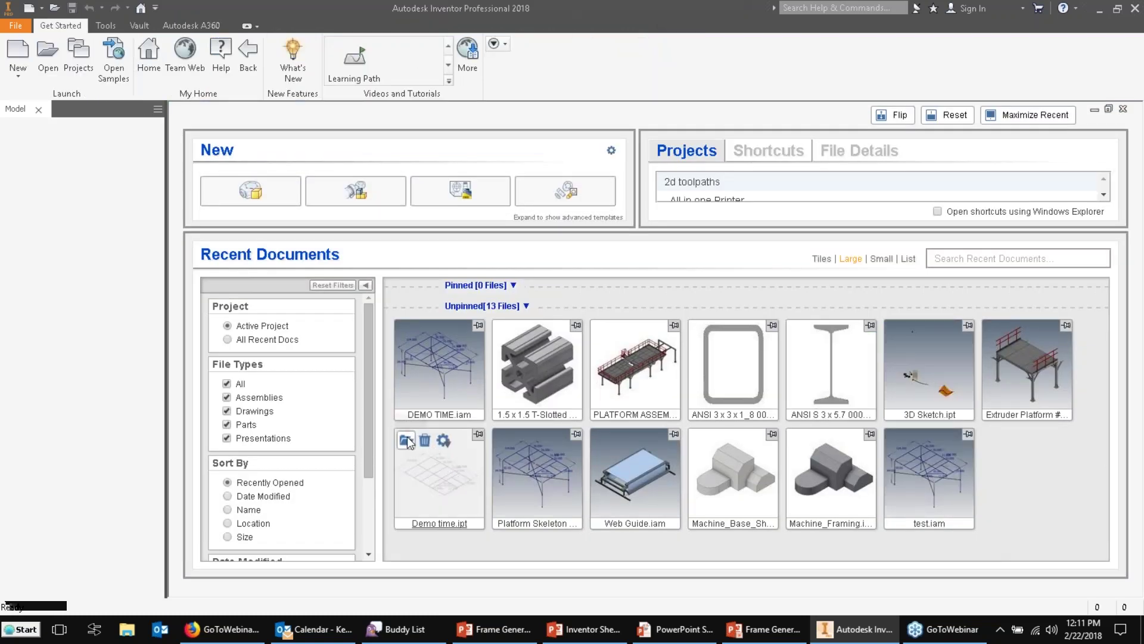
{"action": "left_click", "coordinate": [407, 440]}
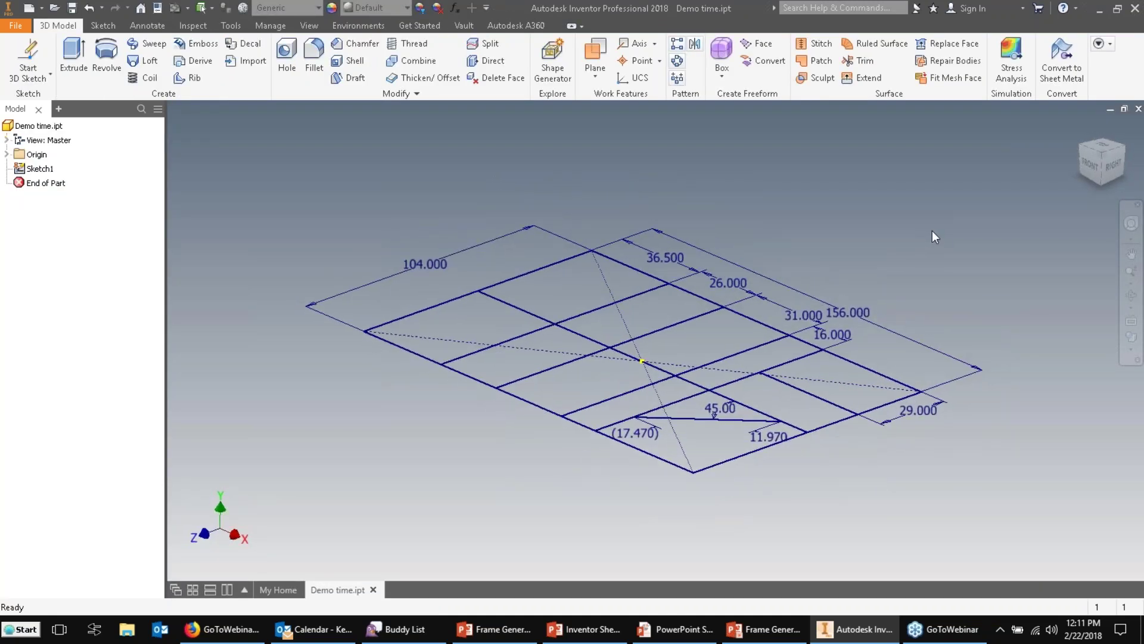
- Open Sketch1 to examine the dimensioned platform layout in top view, and leave the sketch unchanged
{"action": "double_click", "coordinate": [42, 169]}
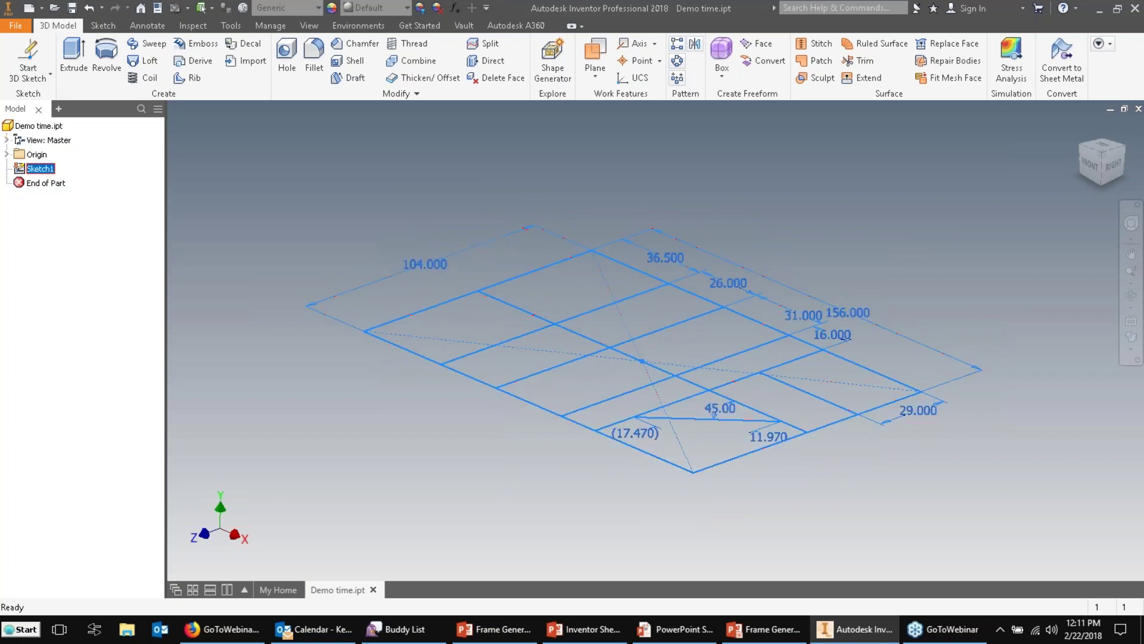
{"action": "left_click", "coordinate": [1100, 143]}
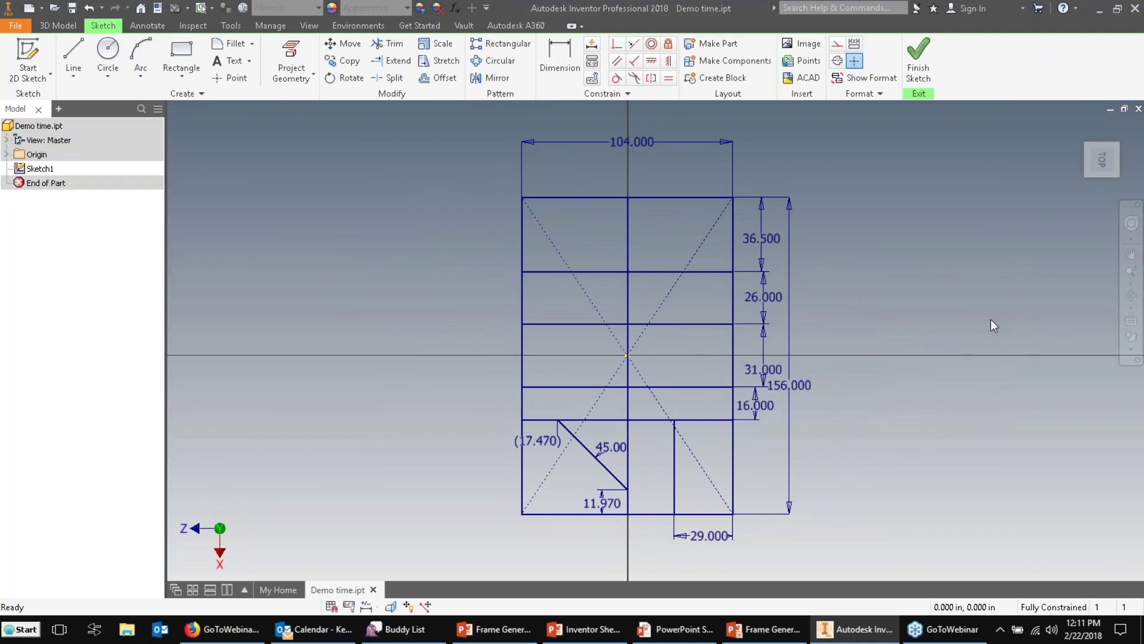
{"action": "left_click", "coordinate": [919, 60]}
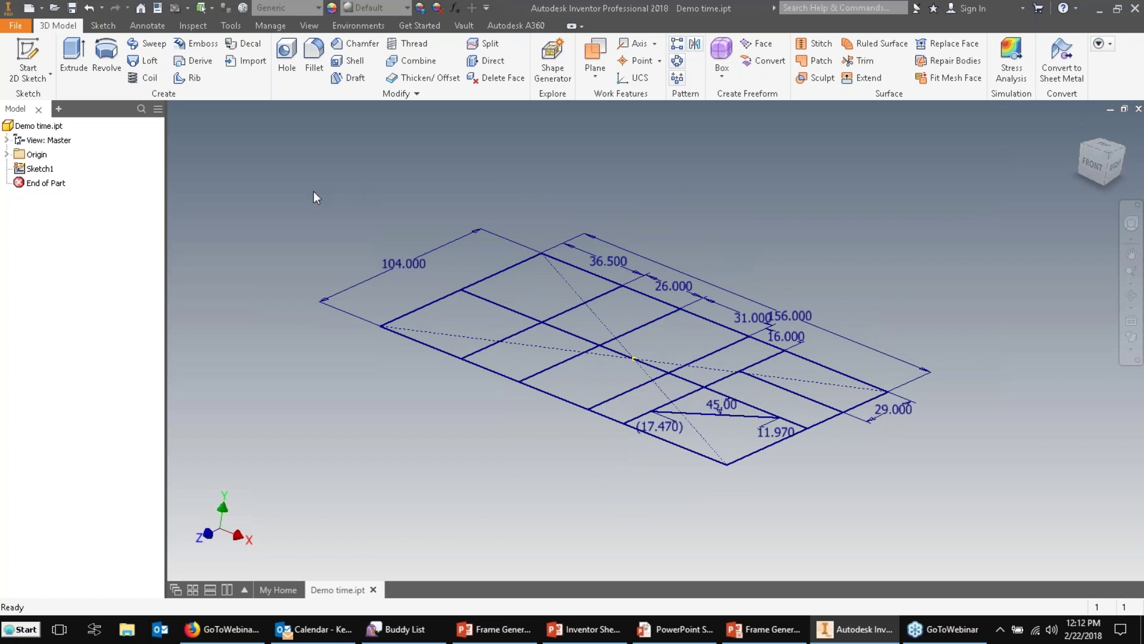
- Start a 3D sketch in Demo time.ipt and look over the Helical Curve options without creating a curve
{"action": "left_click", "coordinate": [40, 77]}
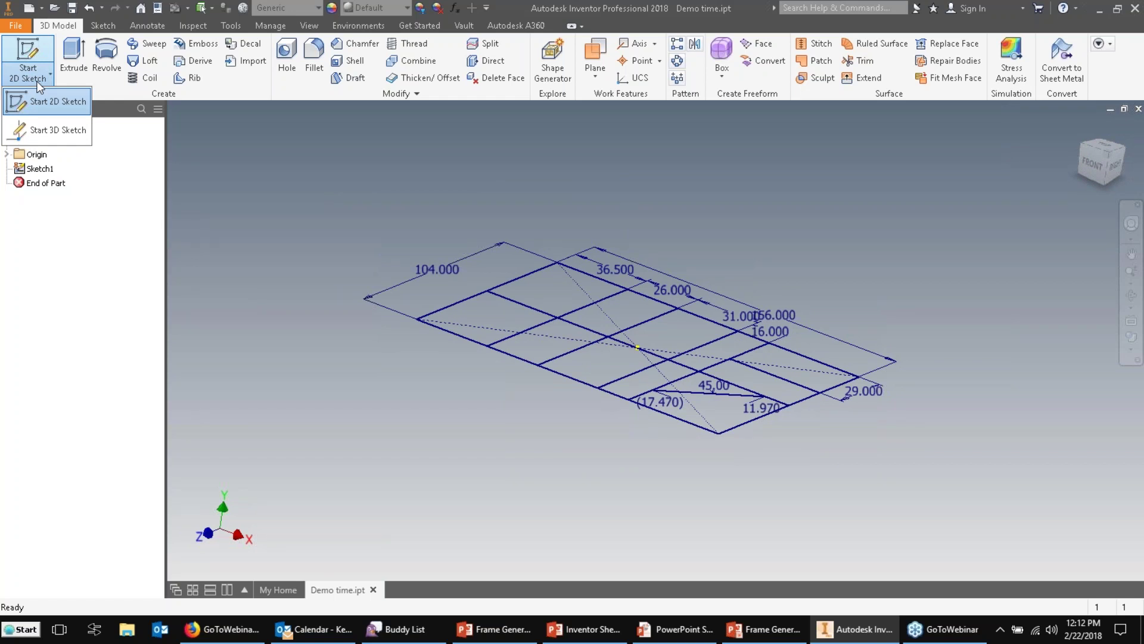
{"action": "left_click", "coordinate": [56, 134]}
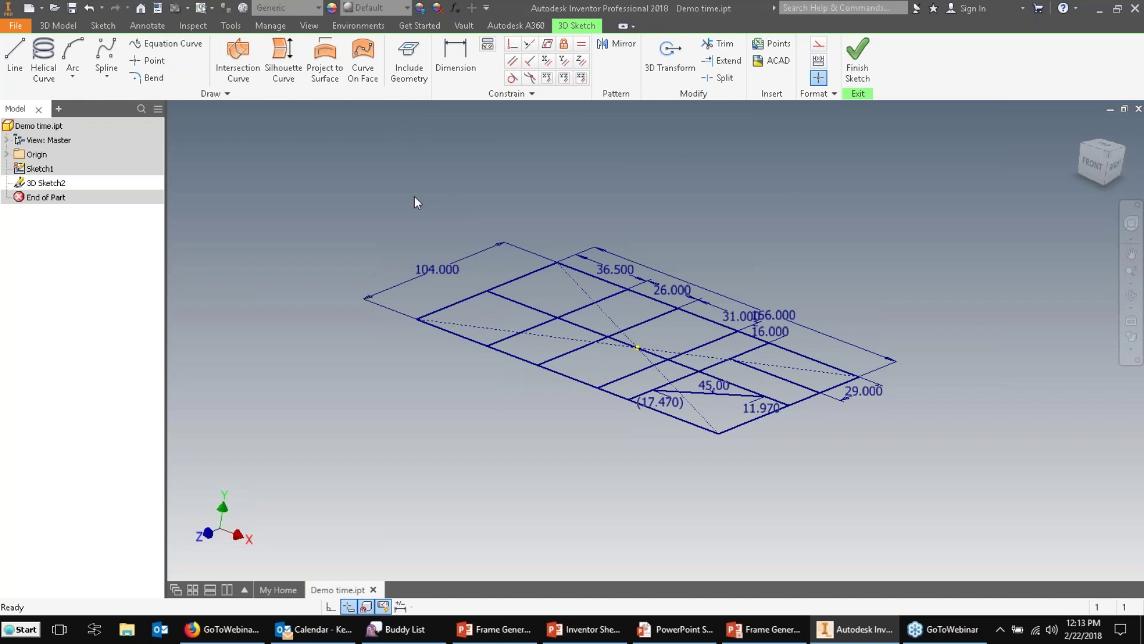
{"action": "left_click", "coordinate": [49, 67]}
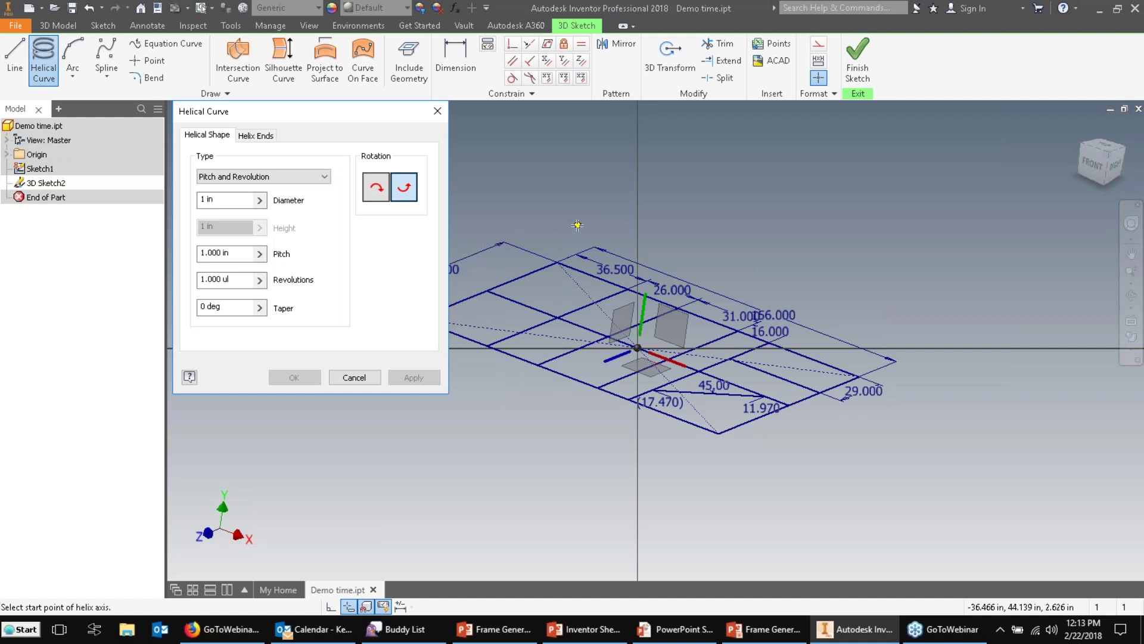
{"action": "left_click", "coordinate": [349, 379]}
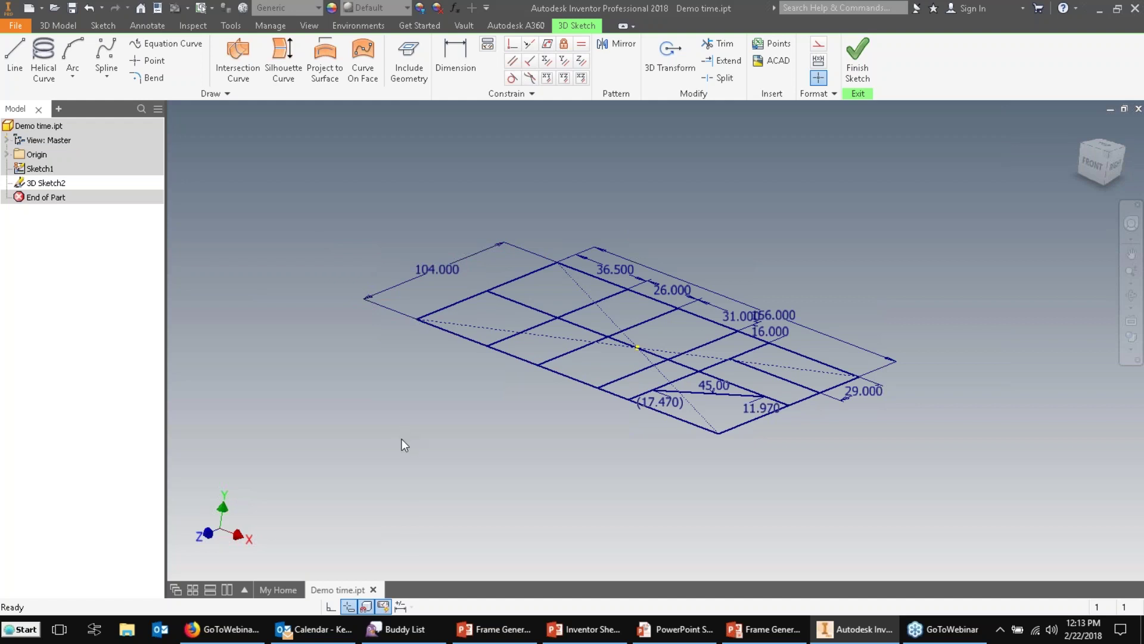
{"action": "middle_click_drag", "start_coordinate": [380, 360], "coordinate": [330, 359], "text": "shift"}
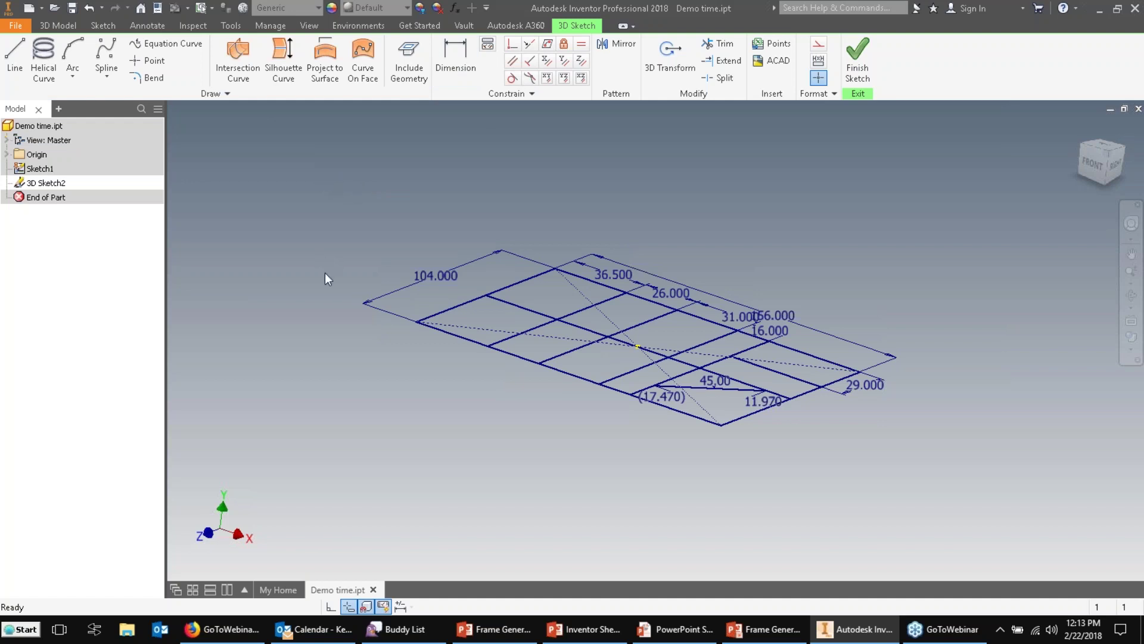
- Open 3D Sketch.ipt from the recent documents and move the End of Part marker directly below Sketch2
{"action": "left_click", "coordinate": [282, 590]}
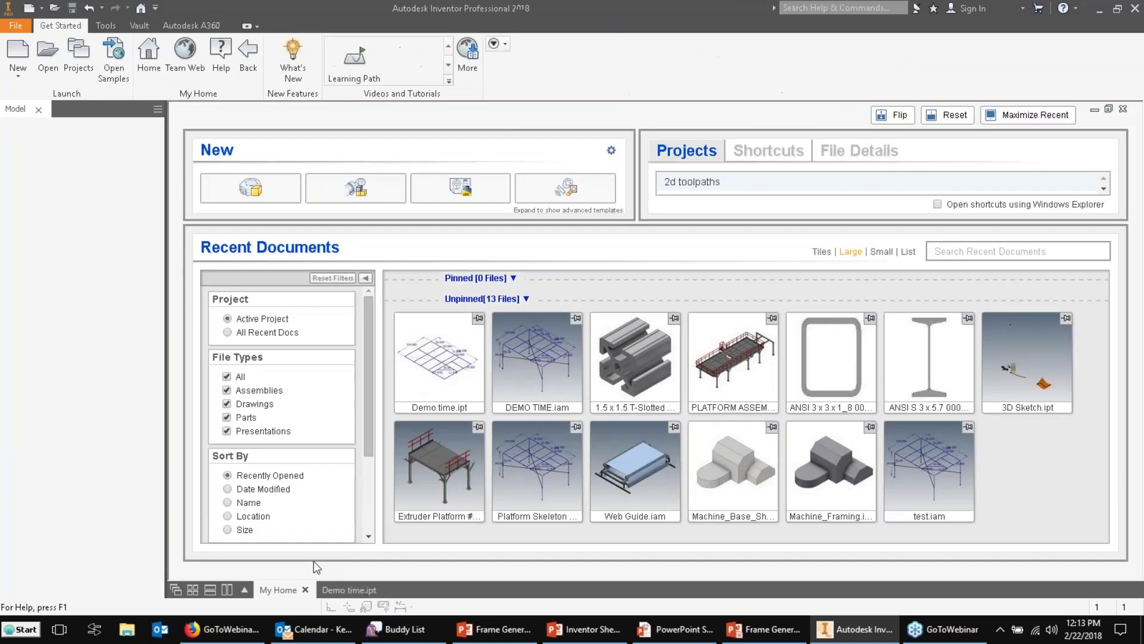
{"action": "left_click", "coordinate": [994, 325]}
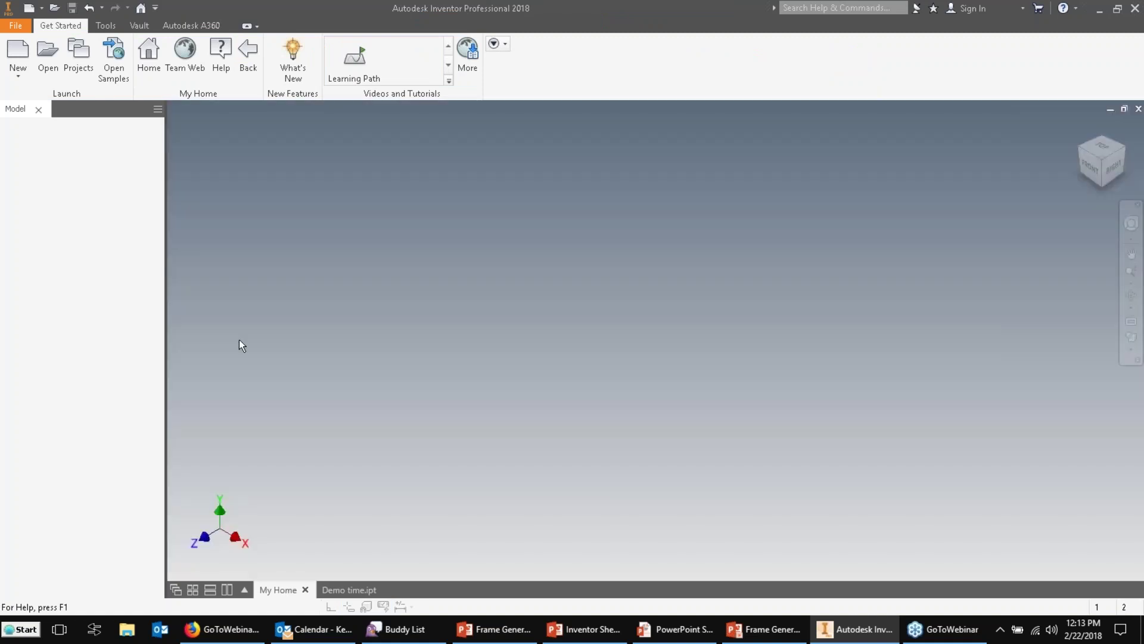
{"action": "left_click_drag", "start_coordinate": [47, 326], "coordinate": [57, 205]}
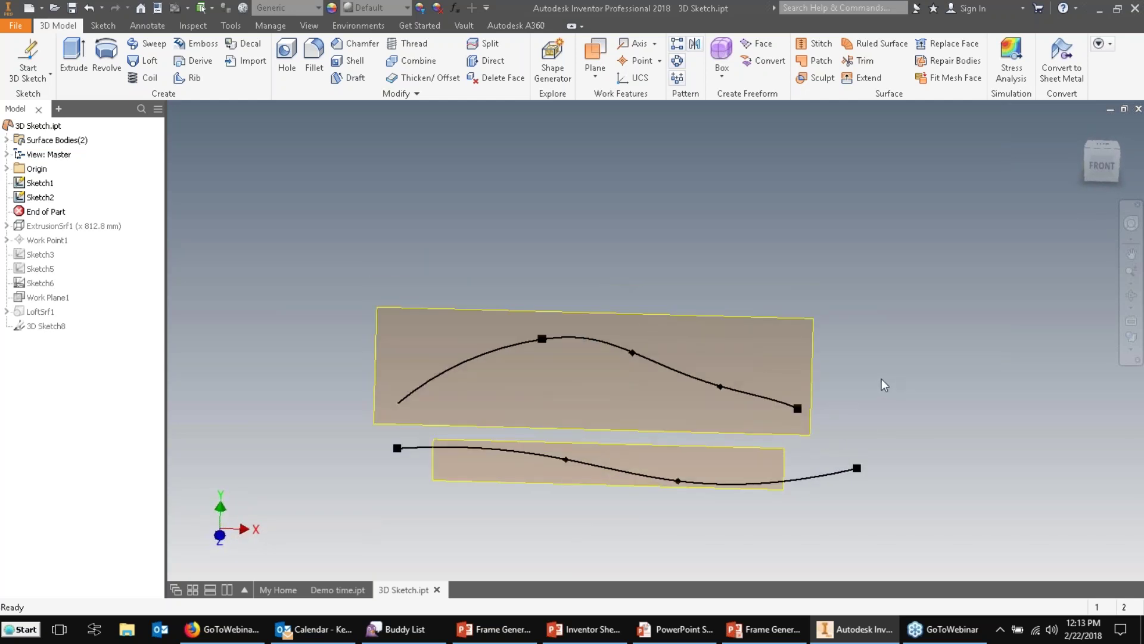
{"action": "middle_click_drag", "start_coordinate": [885, 377], "coordinate": [869, 299]}
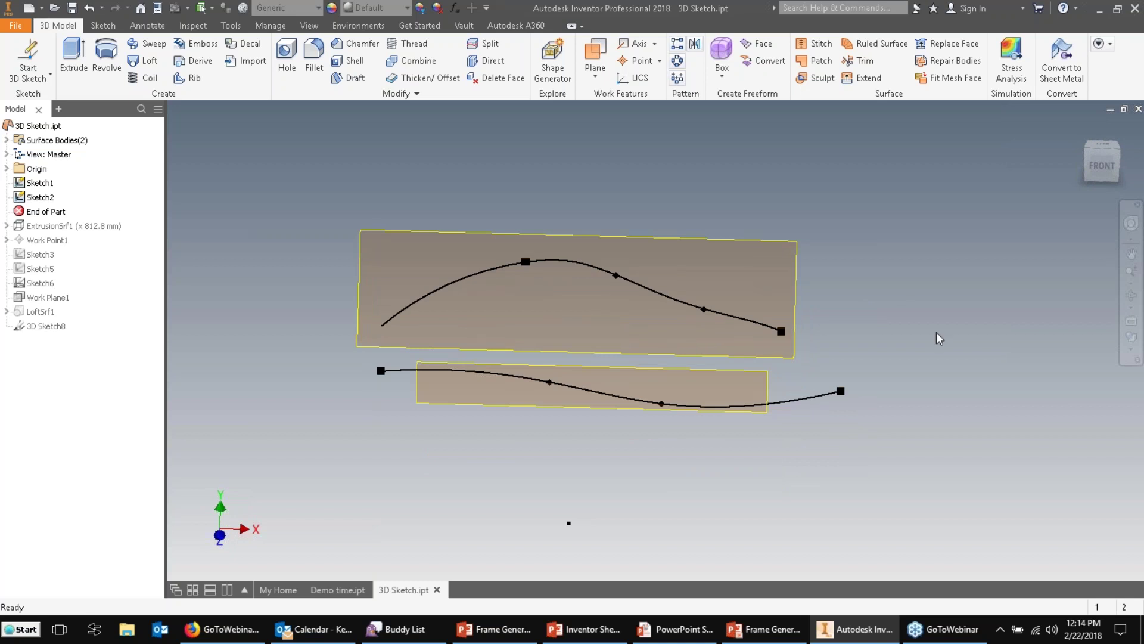
- Create a 3D sketch containing the intersection curve of the Sketch1 and Sketch2 splines, and finish the sketch
{"action": "left_click", "coordinate": [36, 57]}
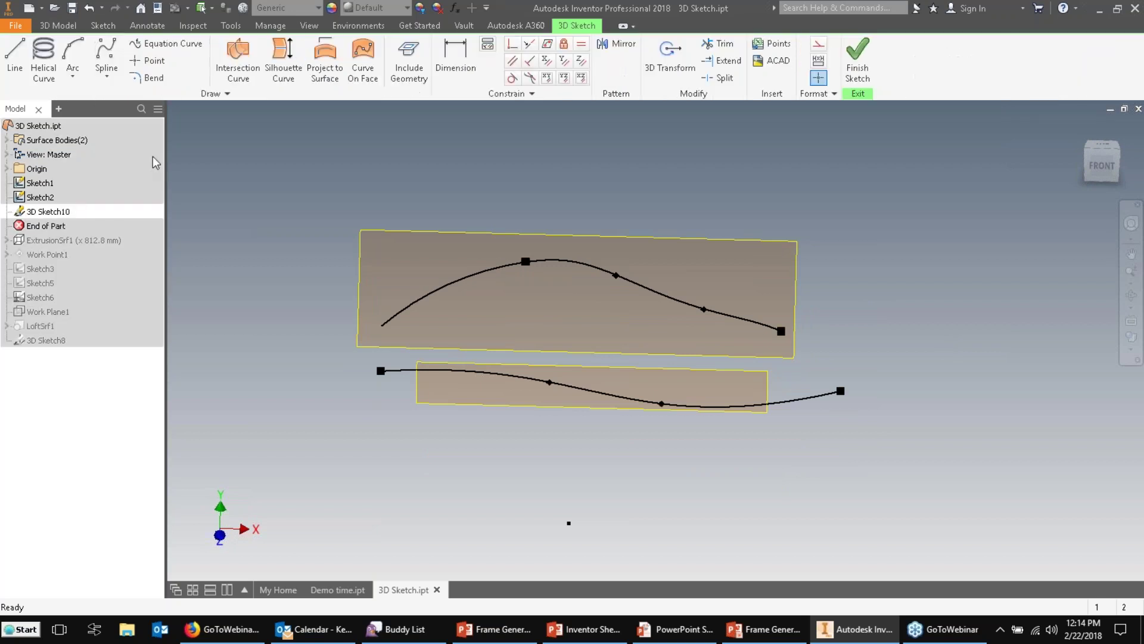
{"action": "left_click", "coordinate": [239, 65]}
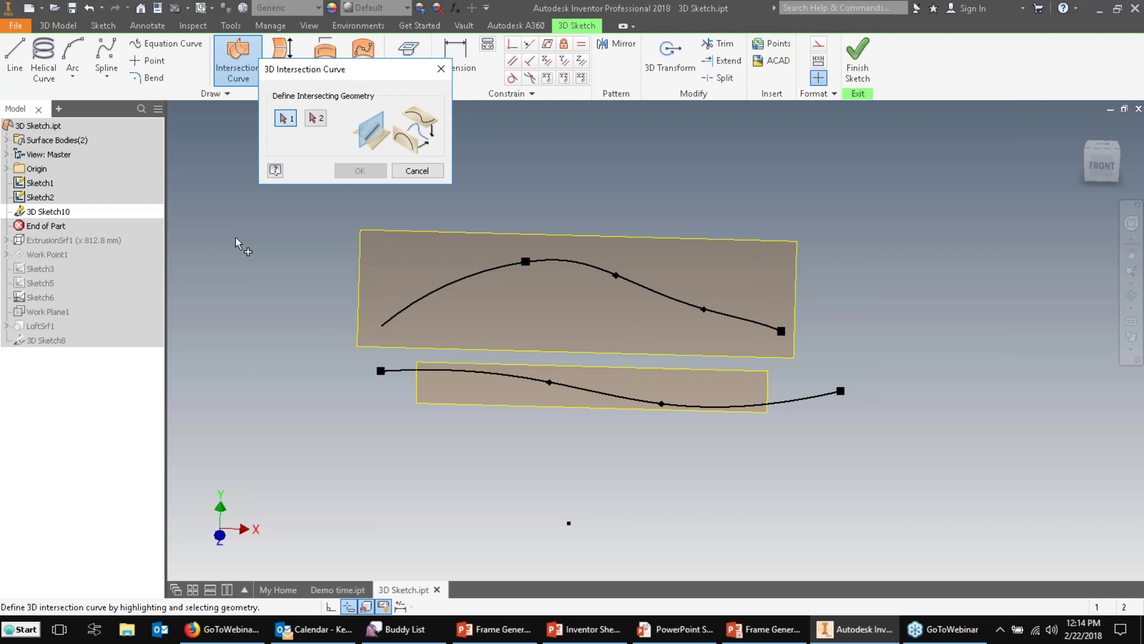
{"action": "left_click", "coordinate": [1105, 166]}
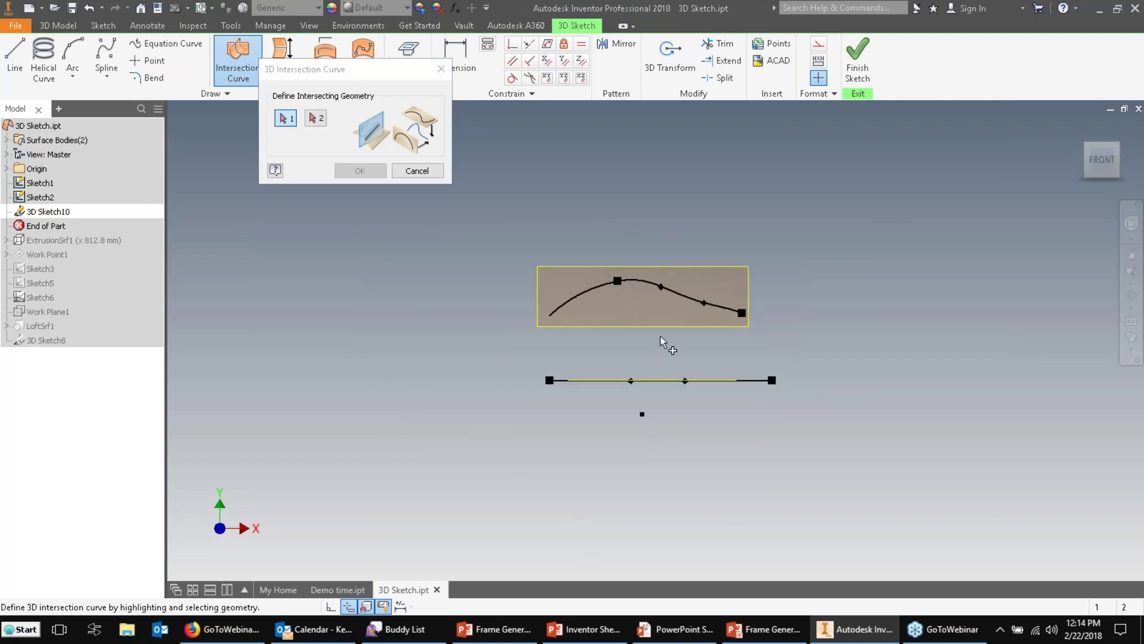
{"action": "scroll", "coordinate": [665, 338], "scroll_direction": "up", "scroll_amount": 3}
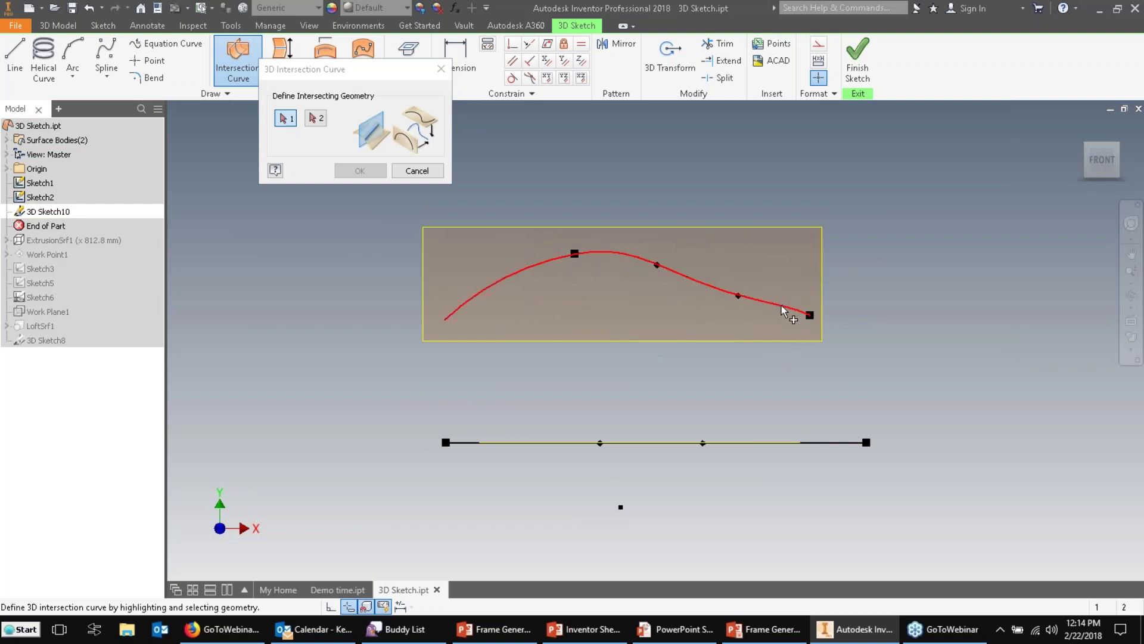
{"action": "left_click", "coordinate": [1103, 144]}
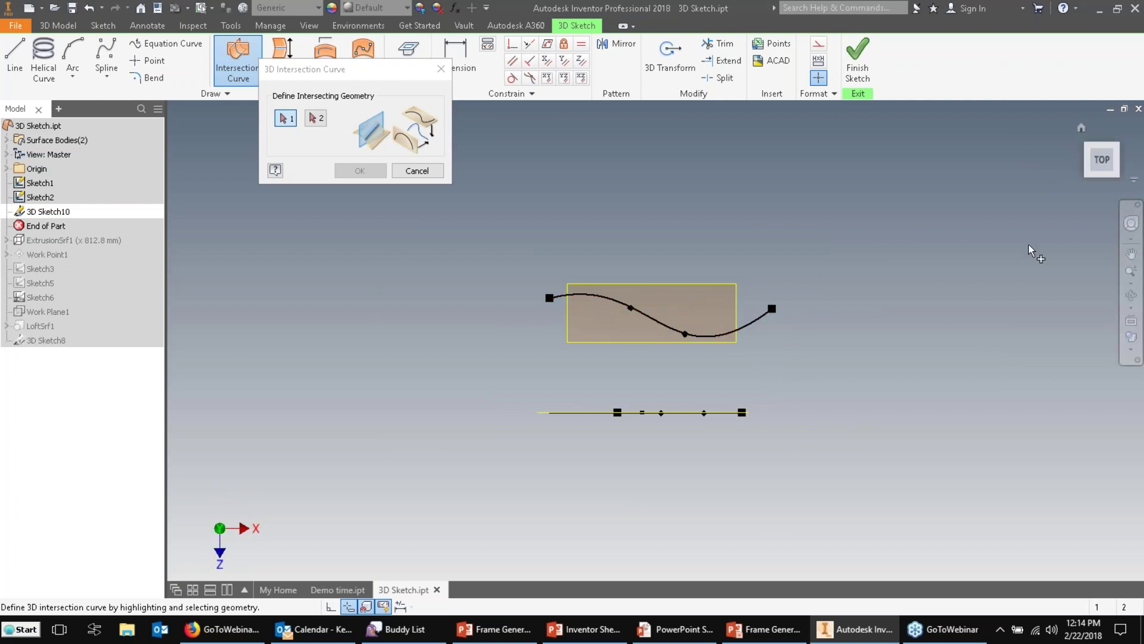
{"action": "middle_click_drag", "start_coordinate": [816, 269], "coordinate": [335, 154], "text": "shift"}
{"action": "left_click", "coordinate": [492, 345]}
{"action": "left_click", "coordinate": [673, 348]}
{"action": "left_click", "coordinate": [359, 171]}
{"action": "middle_click_drag", "start_coordinate": [729, 185], "coordinate": [792, 188], "text": "shift"}
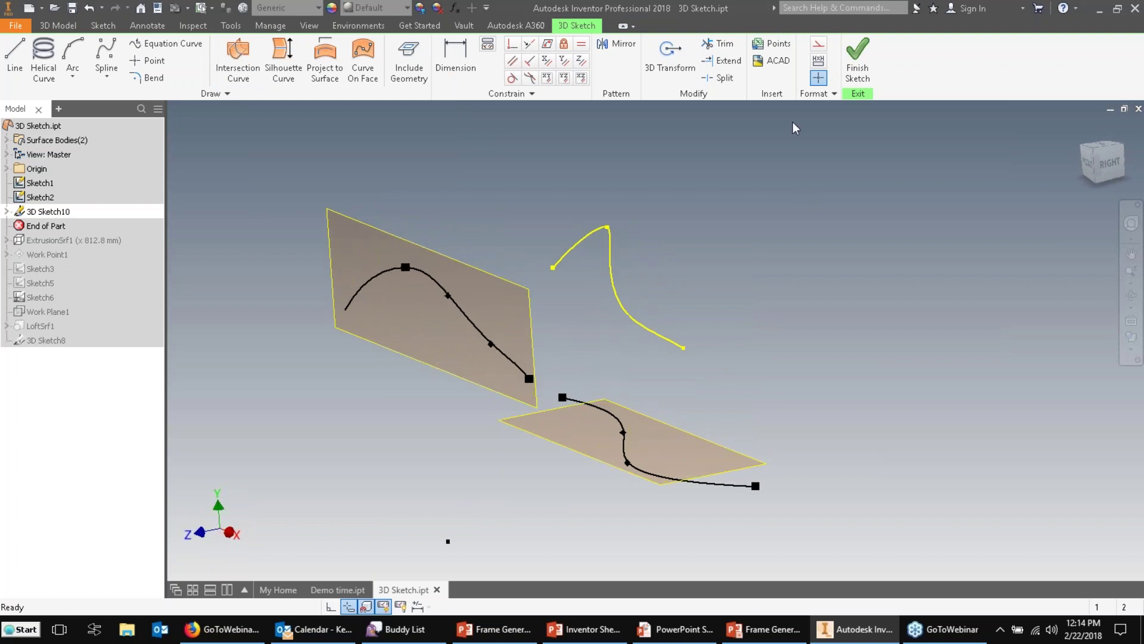
{"action": "left_click", "coordinate": [868, 64]}
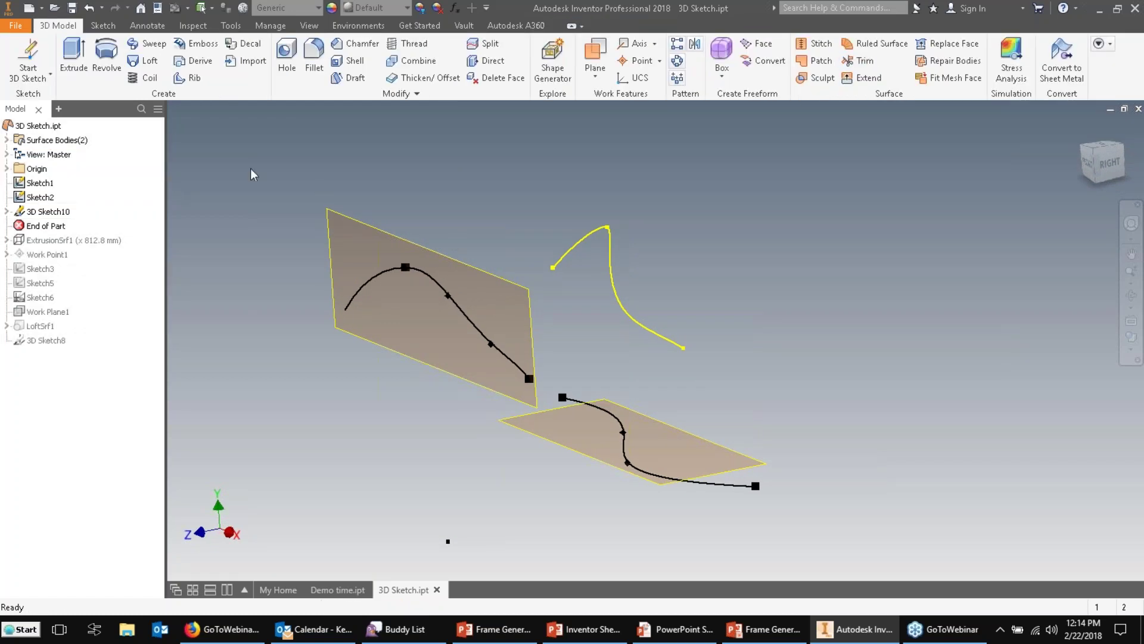
- Loft a surface between Sketch1 and Sketch2 and turn off the loft's translucency
{"action": "left_click", "coordinate": [146, 61]}
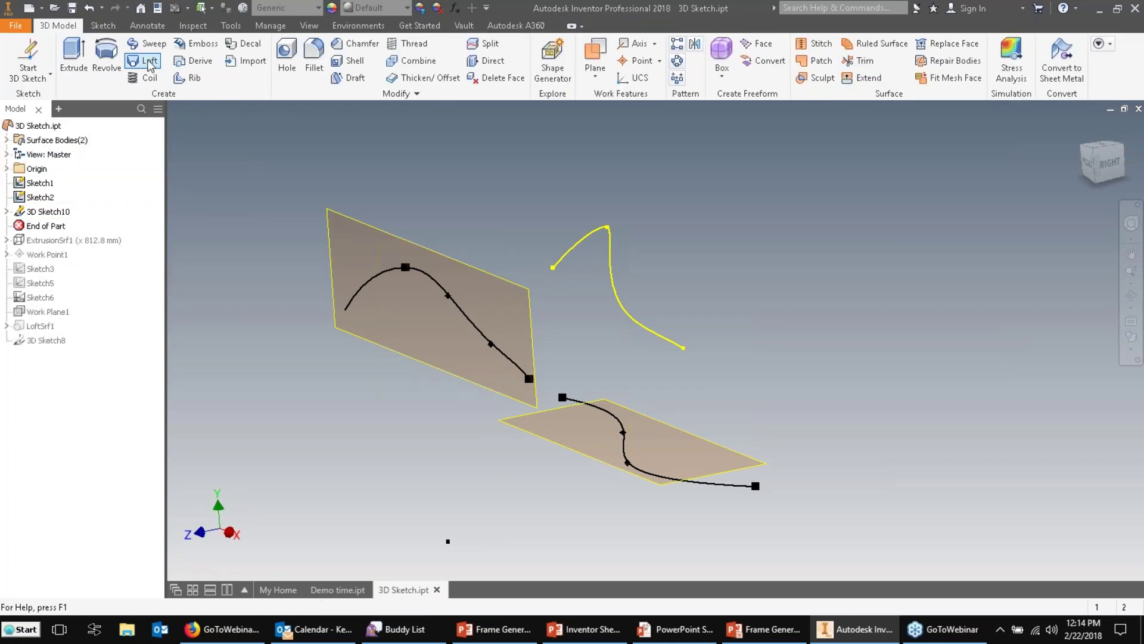
{"action": "left_click", "coordinate": [456, 310]}
{"action": "left_click", "coordinate": [616, 418]}
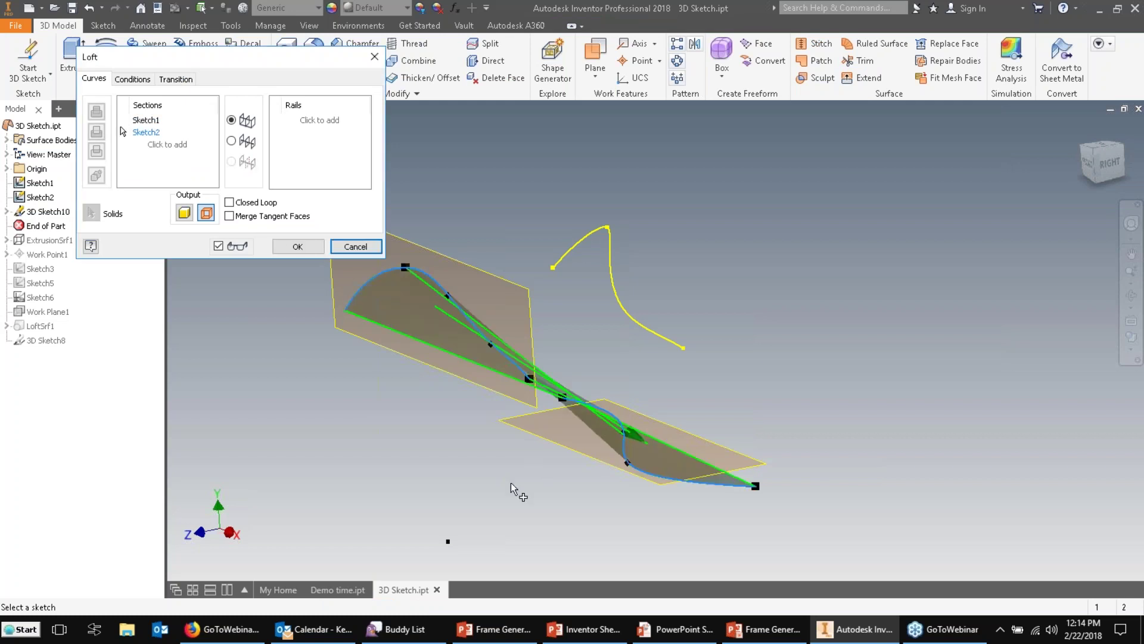
{"action": "left_click", "coordinate": [297, 246]}
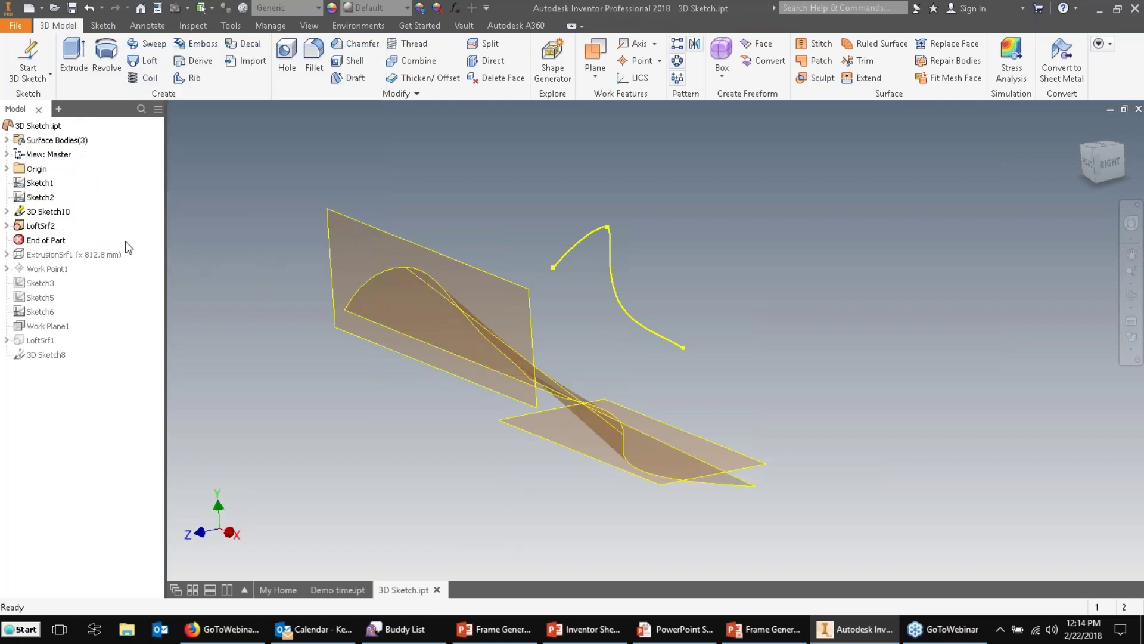
{"action": "right_click", "coordinate": [46, 227]}
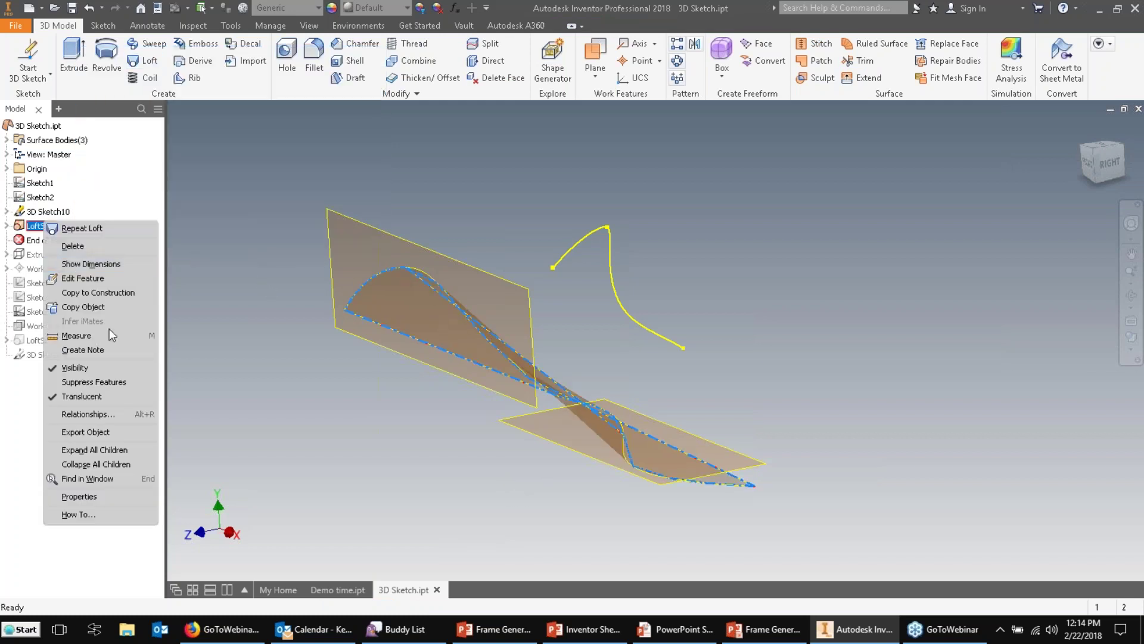
{"action": "left_click", "coordinate": [117, 396]}
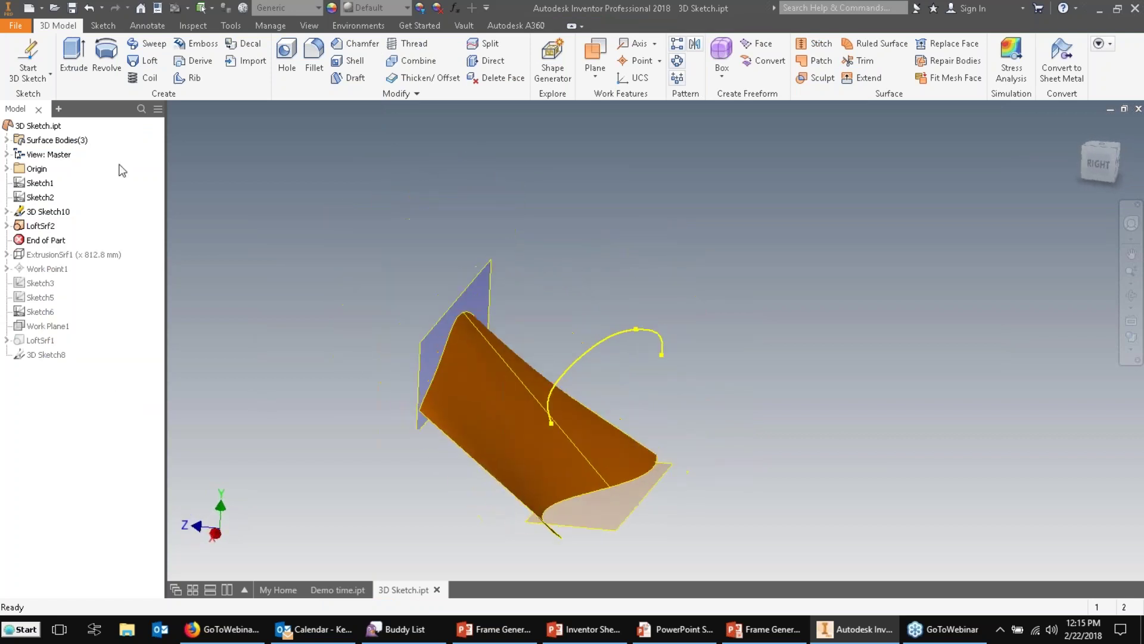
- Undo the translucency change and the loft between the two sketches
{"action": "left_click", "coordinate": [88, 9]}
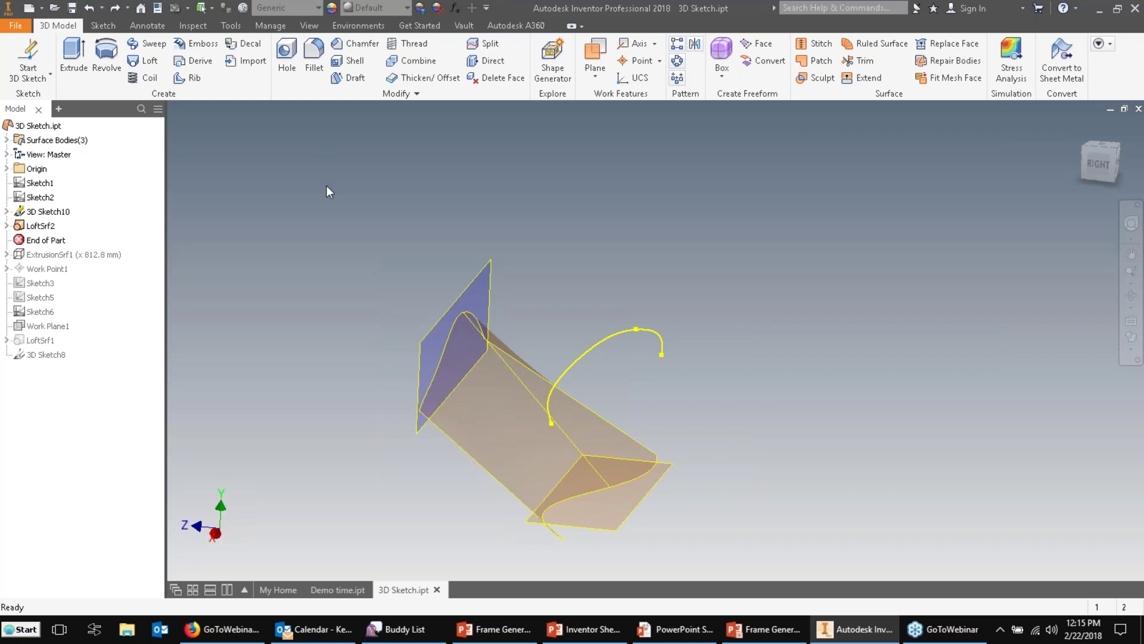
{"action": "left_click", "coordinate": [92, 8]}
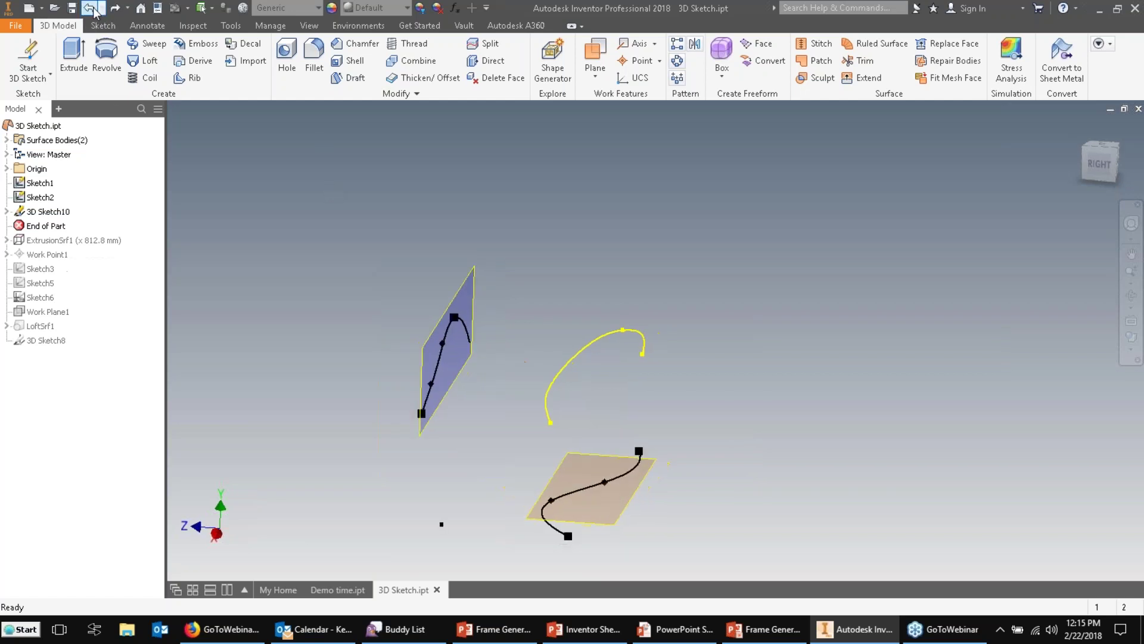
- Loft a surface through Sketch1, the 3D intersection curve and Sketch2, and turn off the loft's translucency
{"action": "left_click", "coordinate": [146, 60]}
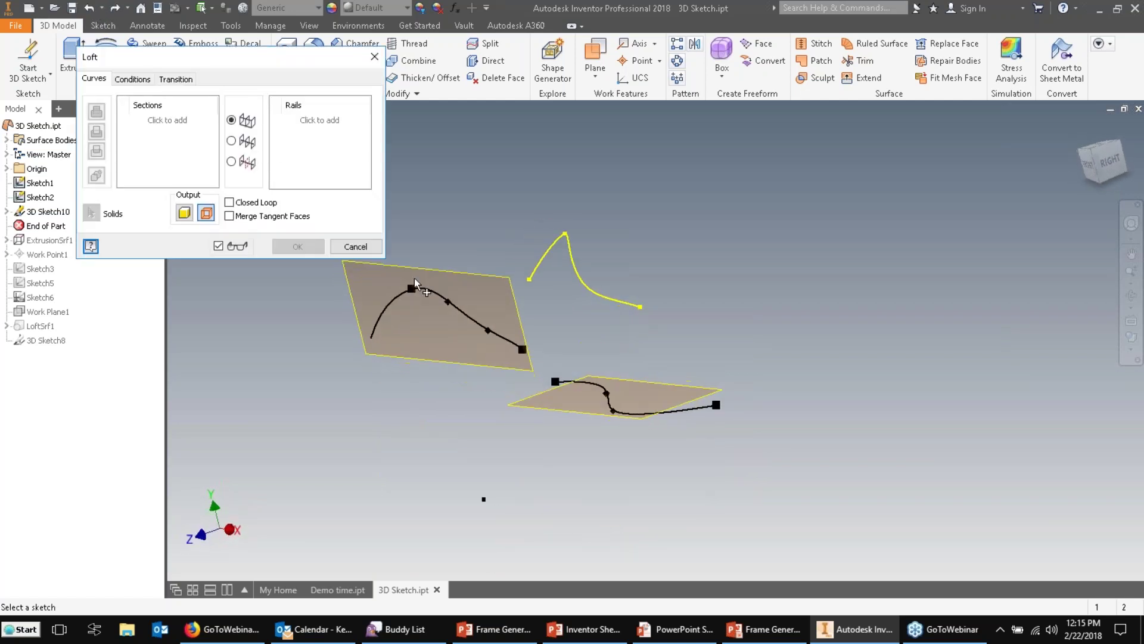
{"action": "left_click", "coordinate": [445, 301]}
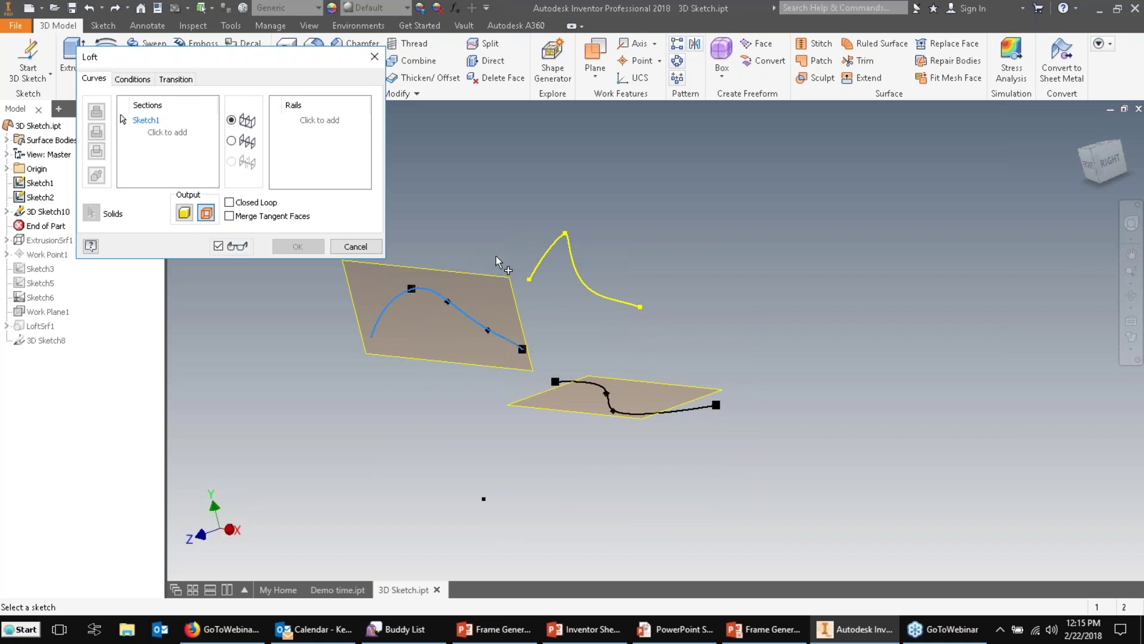
{"action": "left_click", "coordinate": [555, 239]}
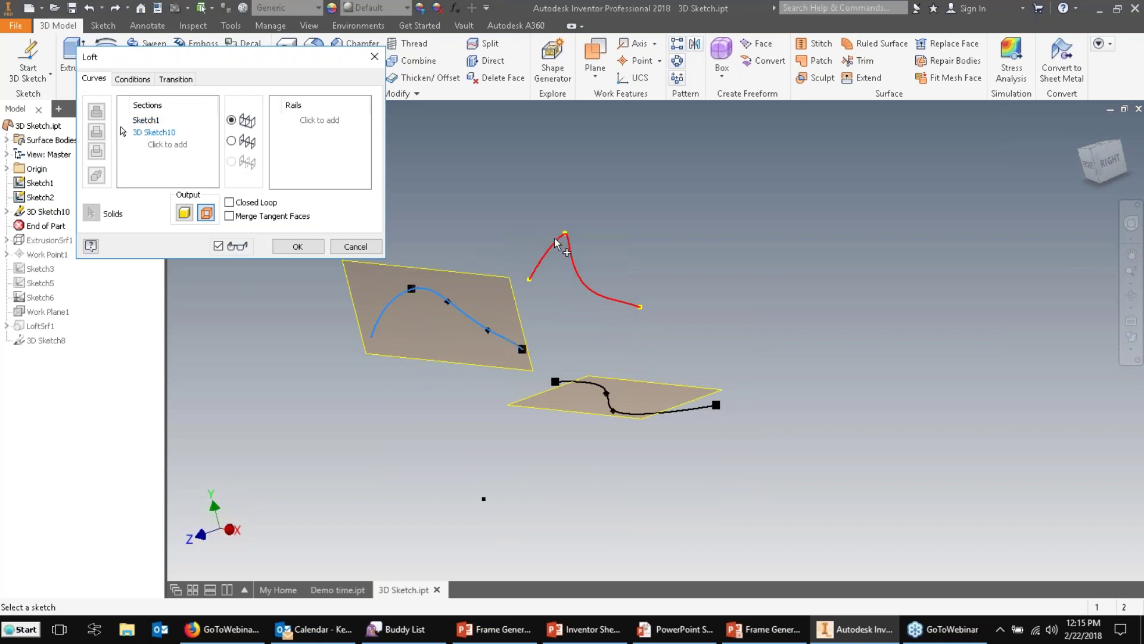
{"action": "left_click", "coordinate": [636, 419]}
{"action": "left_click", "coordinate": [296, 245]}
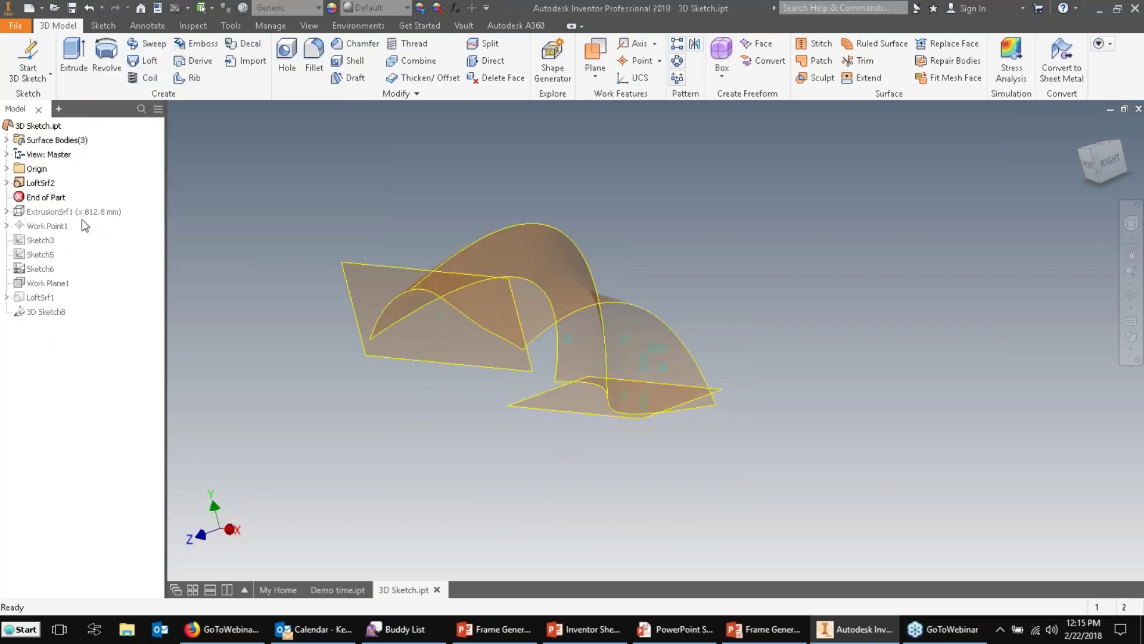
{"action": "right_click", "coordinate": [40, 183]}
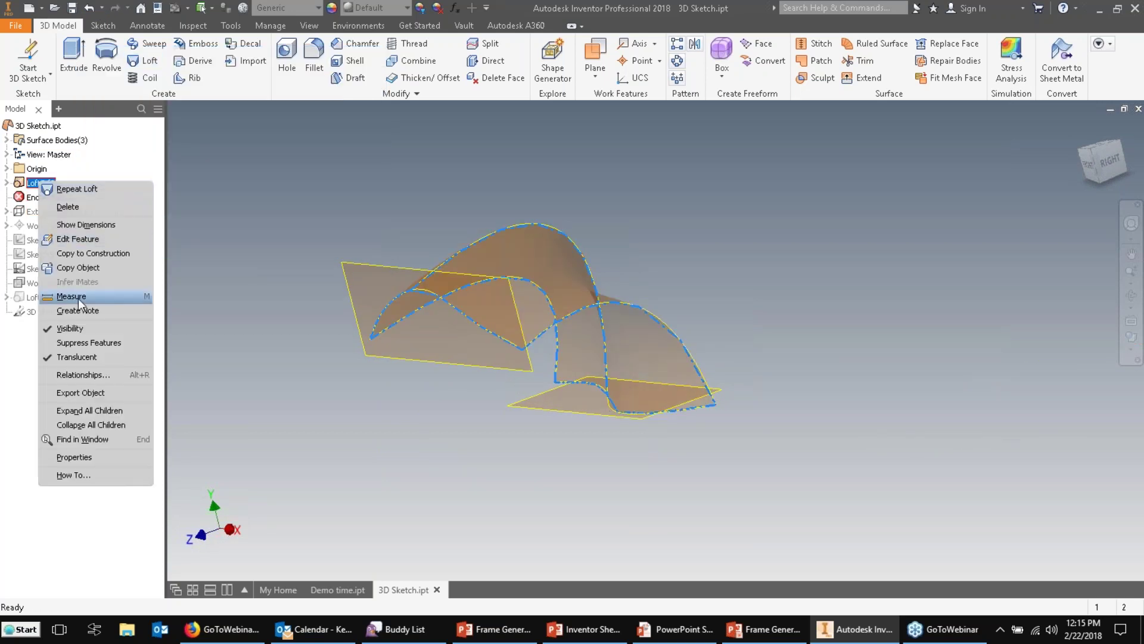
{"action": "left_click", "coordinate": [86, 361]}
{"action": "middle_click_drag", "start_coordinate": [286, 227], "coordinate": [793, 177], "text": "shift"}
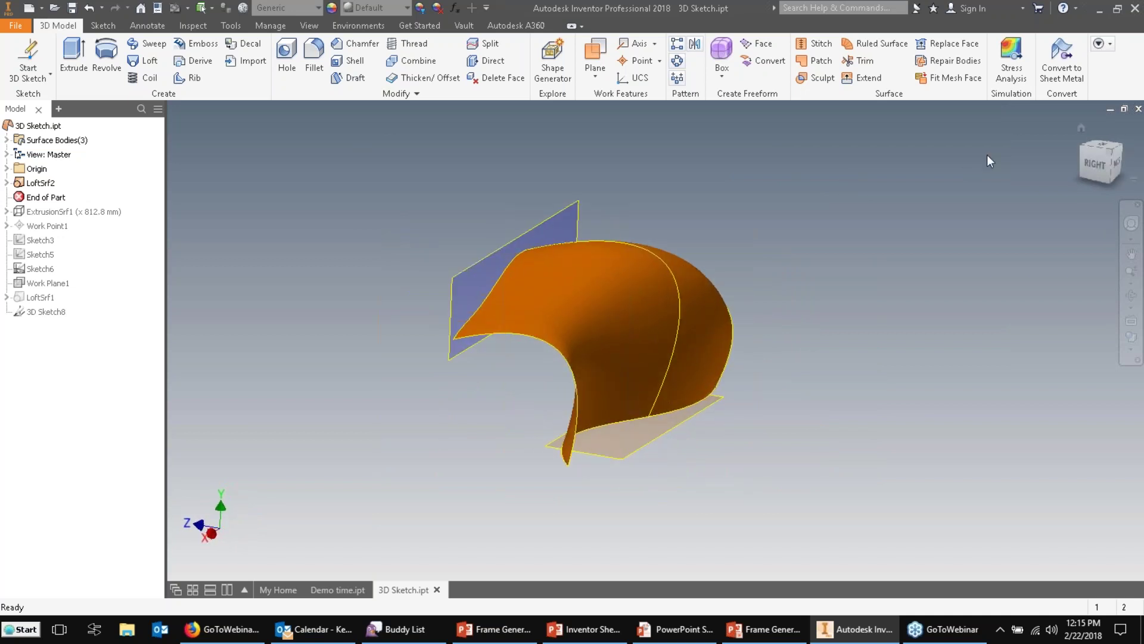
- Undo the translucency change and the loft, and move the End of Part marker below 3D Sketch8
{"action": "left_click", "coordinate": [89, 7]}
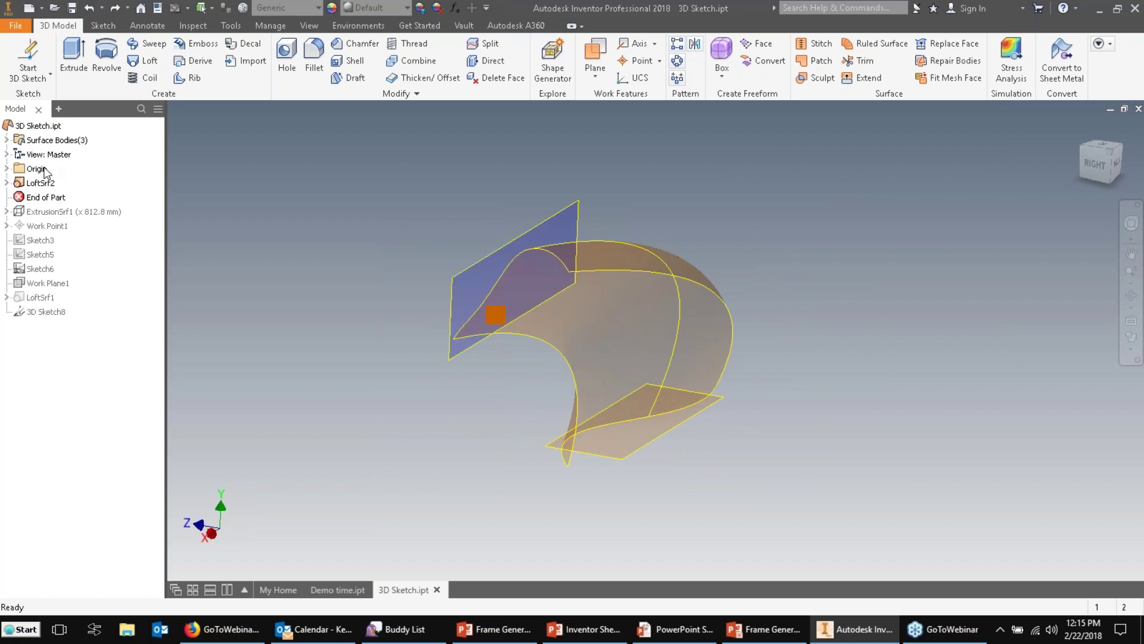
{"action": "left_click_drag", "start_coordinate": [45, 225], "coordinate": [49, 352]}
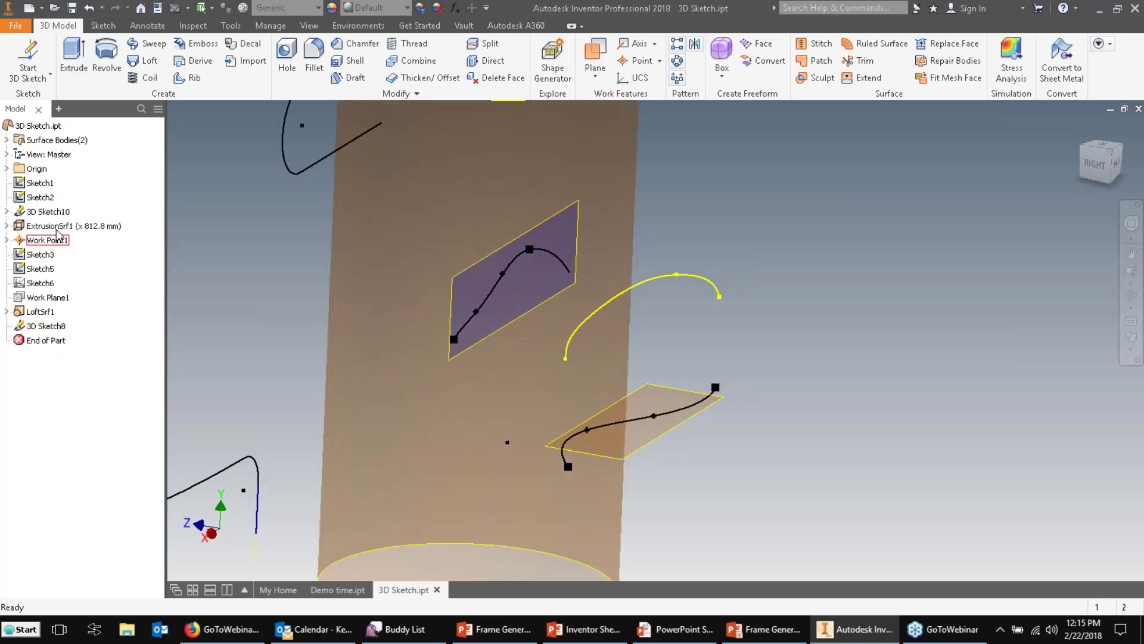
- Open the 3D sketch containing the intersection curve for editing, look it over, and finish the sketch
{"action": "left_click", "coordinate": [45, 211]}
{"action": "double_click", "coordinate": [45, 213]}
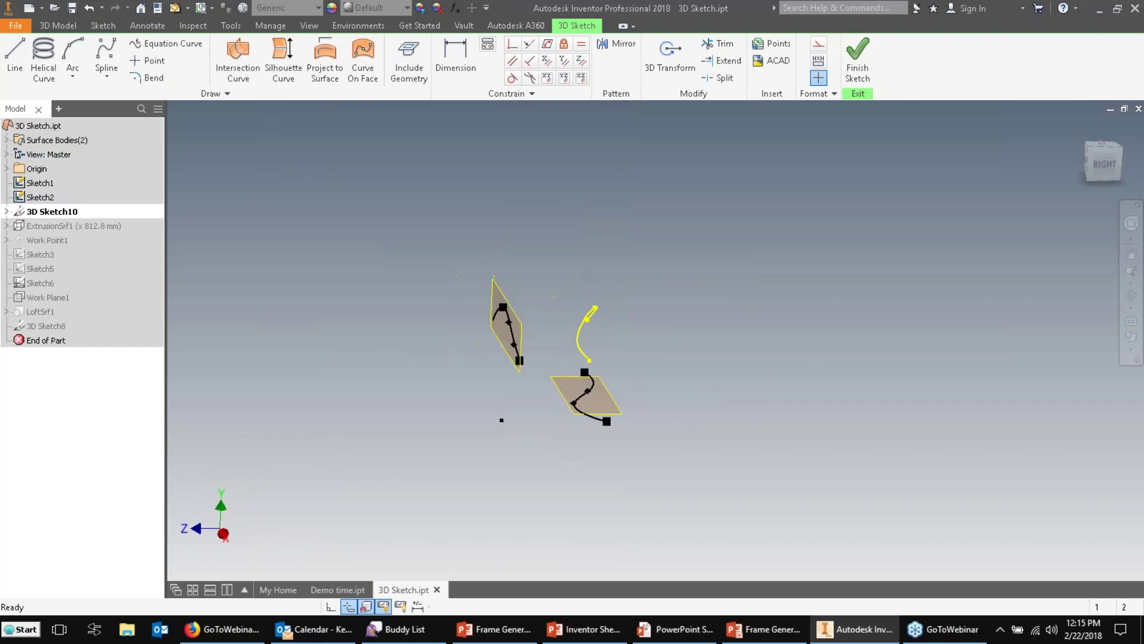
{"action": "left_click", "coordinate": [852, 63]}
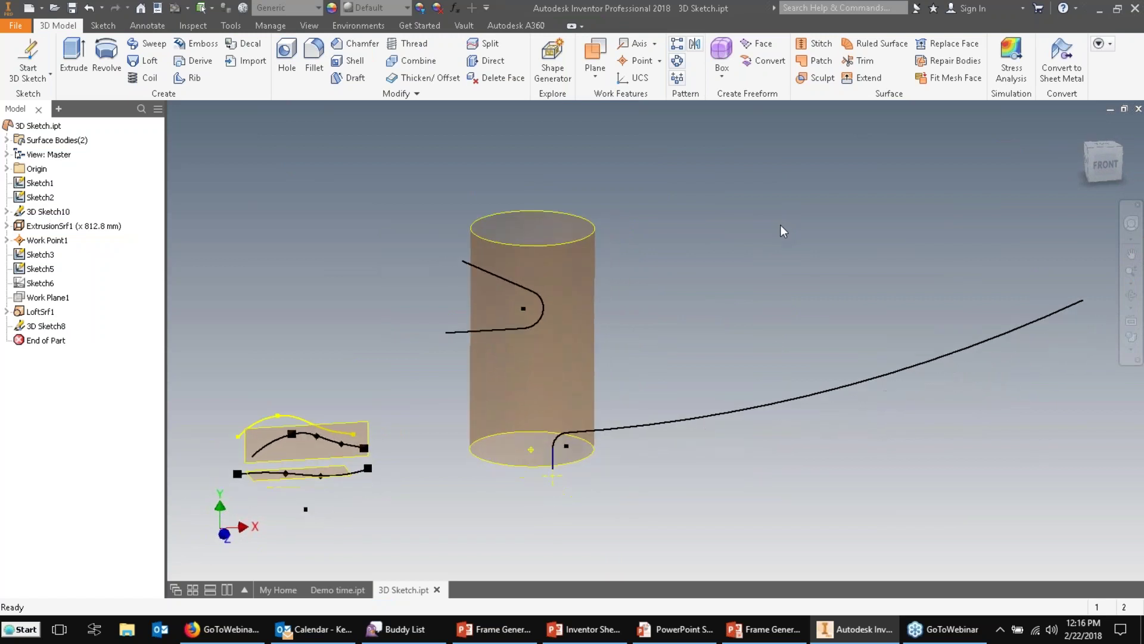
- In a new 3D sketch, project the three connected Sketch5 curves onto the cylindrical surface along a direction
{"action": "left_click", "coordinate": [28, 60]}
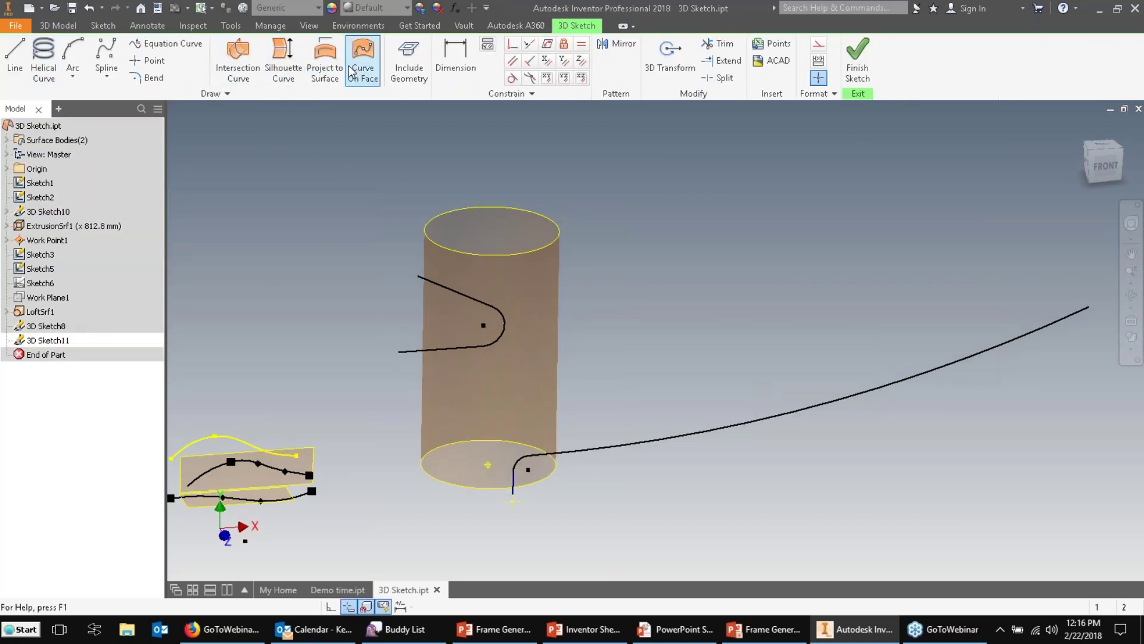
{"action": "left_click", "coordinate": [332, 71]}
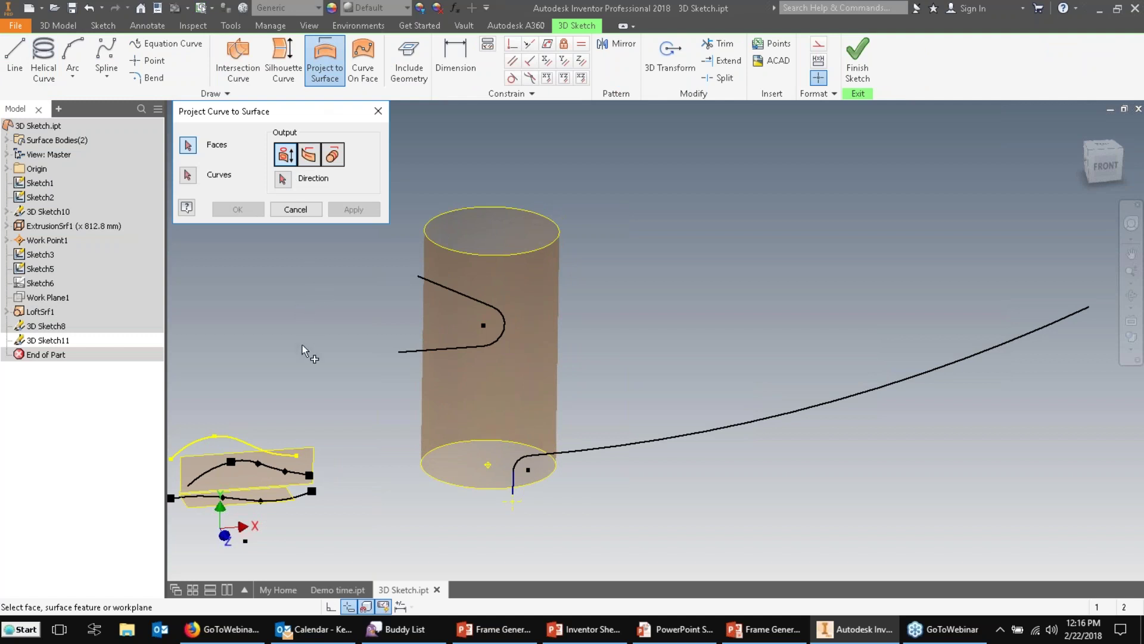
{"action": "left_click", "coordinate": [188, 174]}
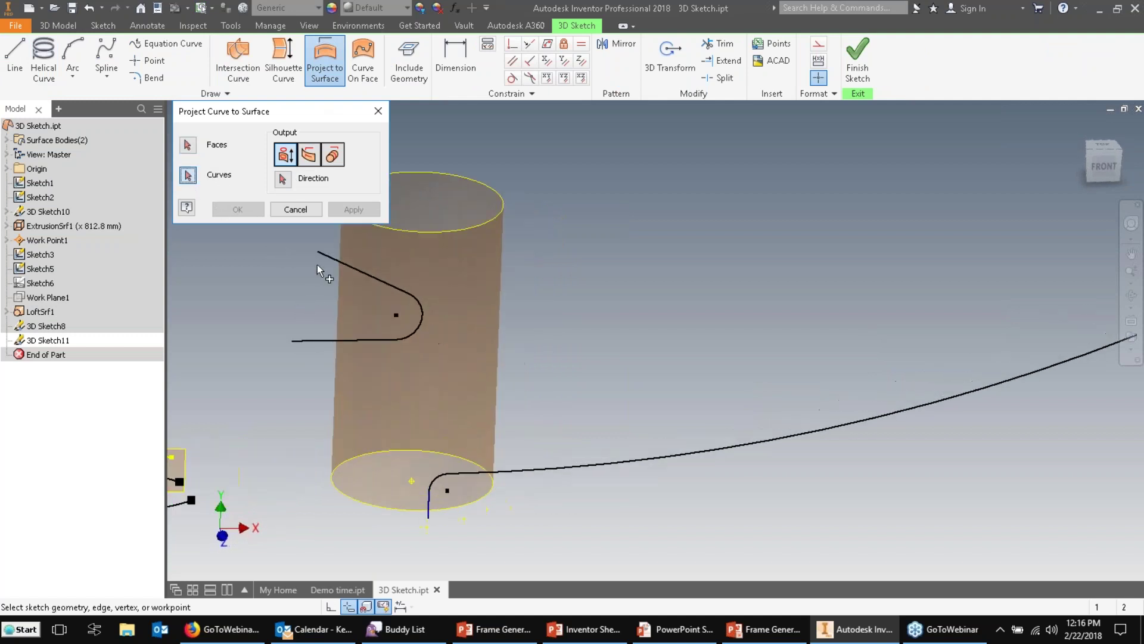
{"action": "left_click", "coordinate": [275, 281]}
{"action": "left_click", "coordinate": [294, 296]}
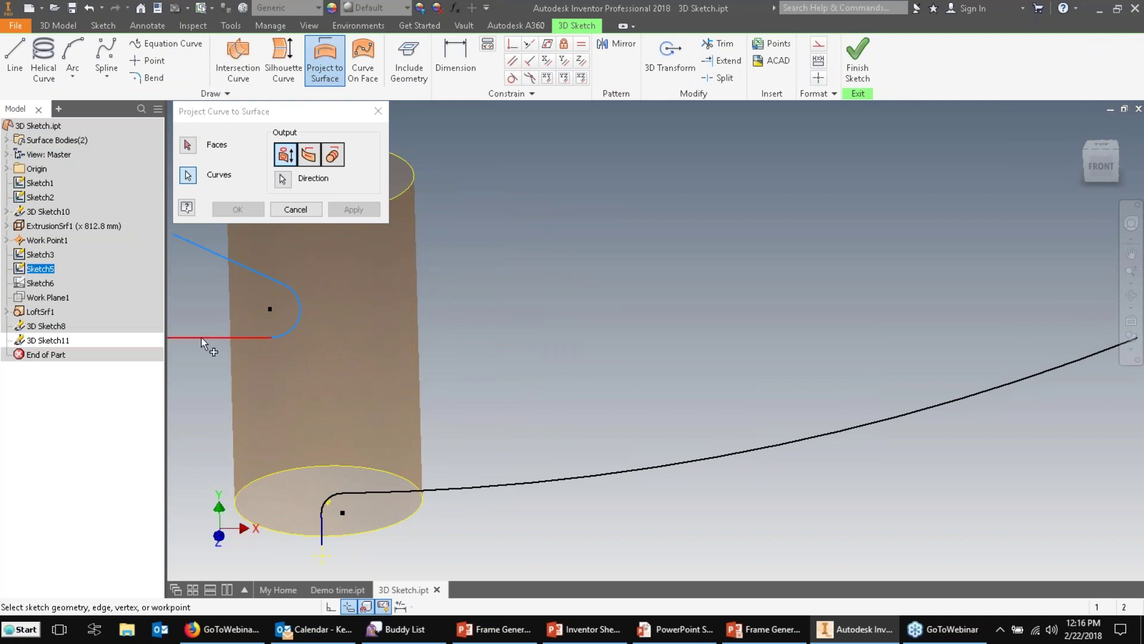
{"action": "left_click", "coordinate": [201, 337]}
{"action": "middle_click_drag", "start_coordinate": [345, 331], "coordinate": [641, 344]}
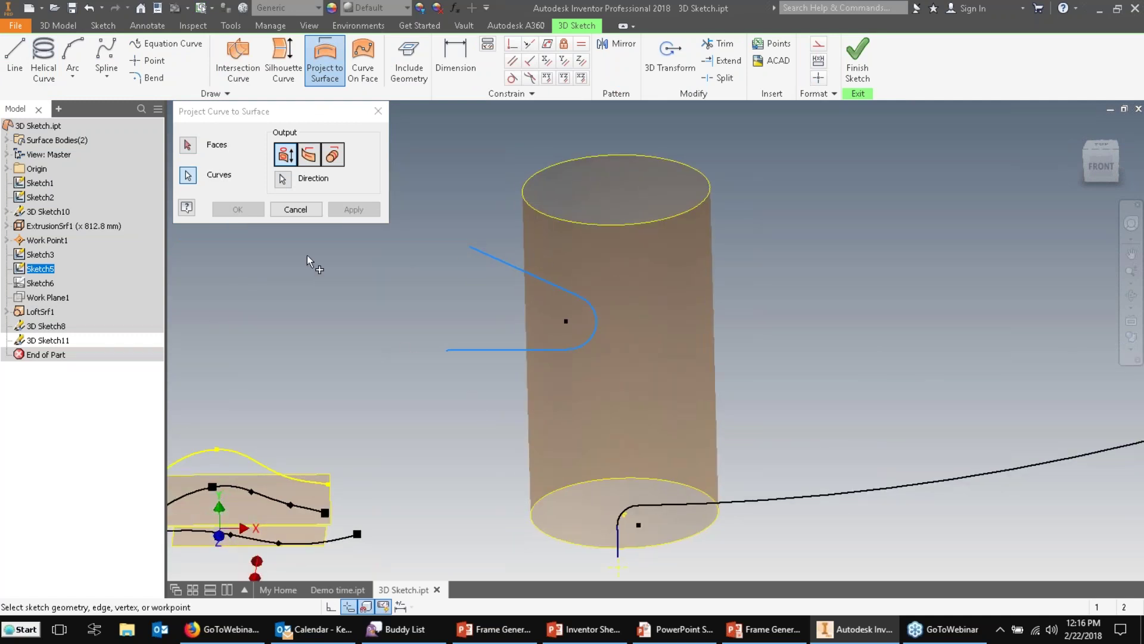
{"action": "left_click", "coordinate": [188, 144]}
{"action": "left_click", "coordinate": [598, 282]}
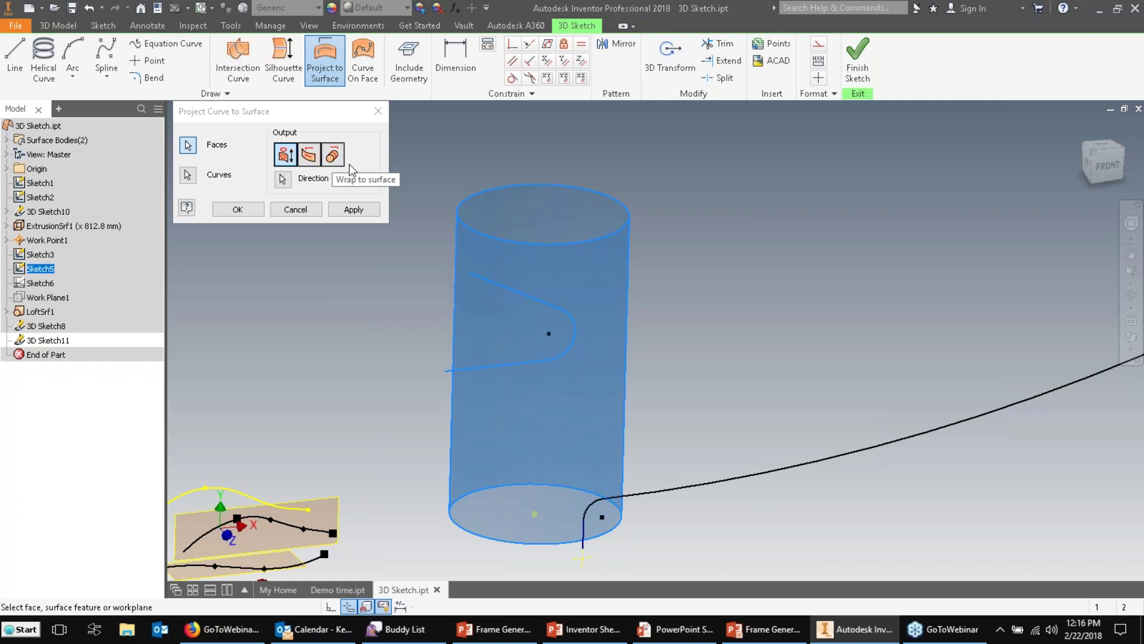
{"action": "left_click", "coordinate": [238, 210]}
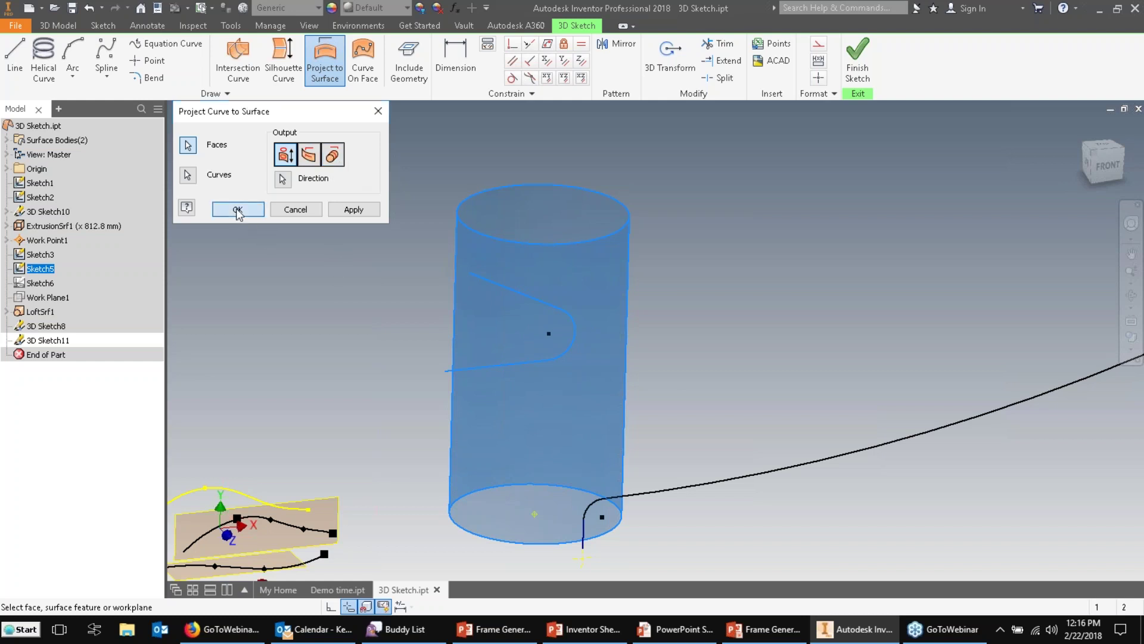
- Project the Sketch3 line, arc and long curve onto the cylindrical surface using the Wrap to surface output
{"action": "mouse_move", "coordinate": [331, 242]}
{"action": "middle_mouse_down", "text": "shift"}
{"action": "mouse_move", "coordinate": [342, 278]}
{"action": "mouse_move", "coordinate": [506, 455]}
{"action": "mouse_move", "coordinate": [480, 406]}
{"action": "middle_mouse_up", "text": "shift"}
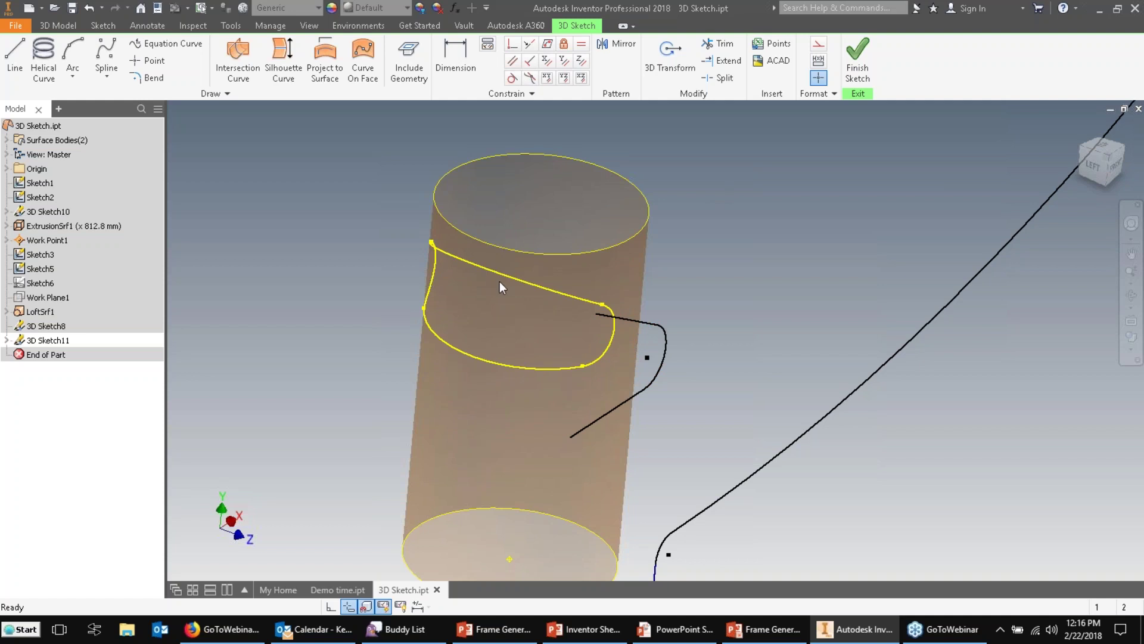
{"action": "middle_click_drag", "start_coordinate": [396, 213], "coordinate": [358, 221], "text": "shift"}
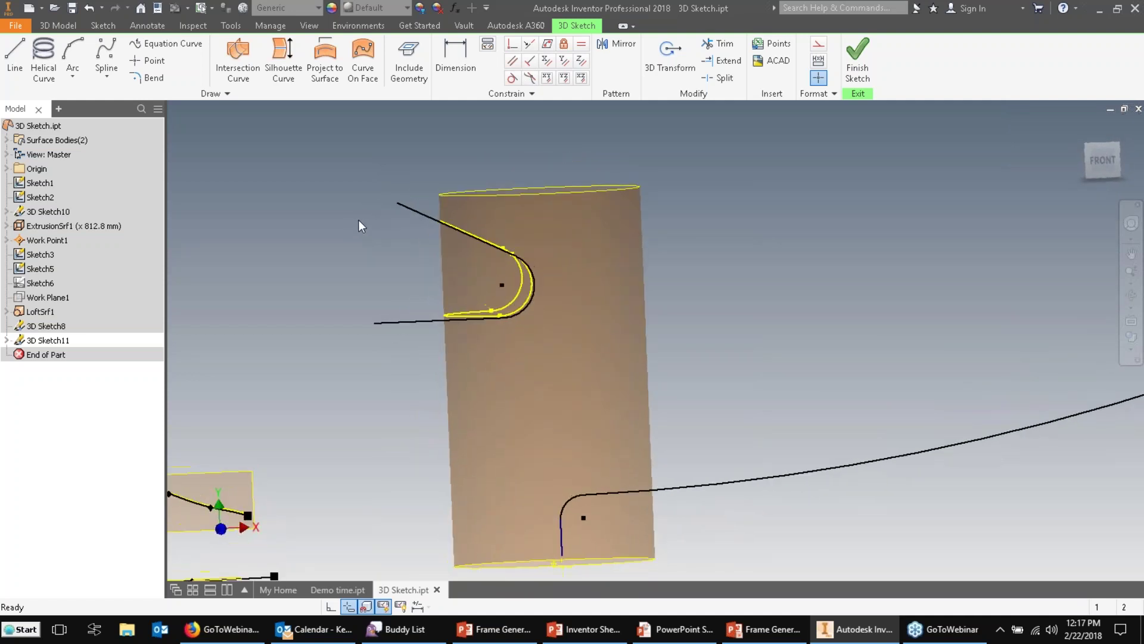
{"action": "scroll", "coordinate": [359, 226], "scroll_direction": "down", "scroll_amount": 3}
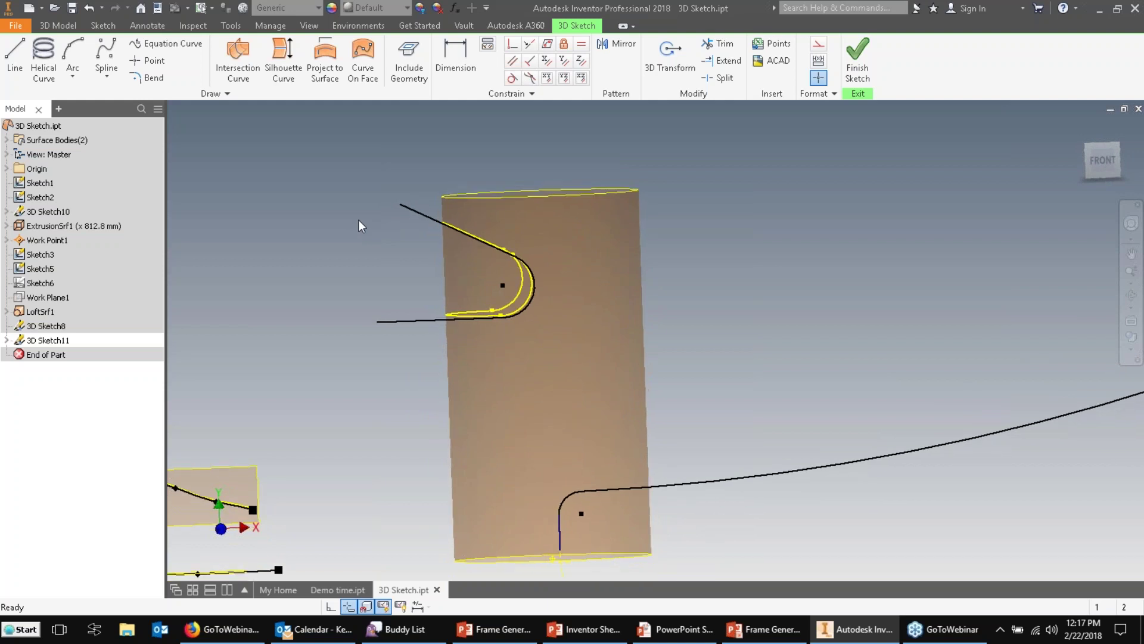
{"action": "middle_click_drag", "start_coordinate": [359, 266], "coordinate": [348, 124], "text": "shift"}
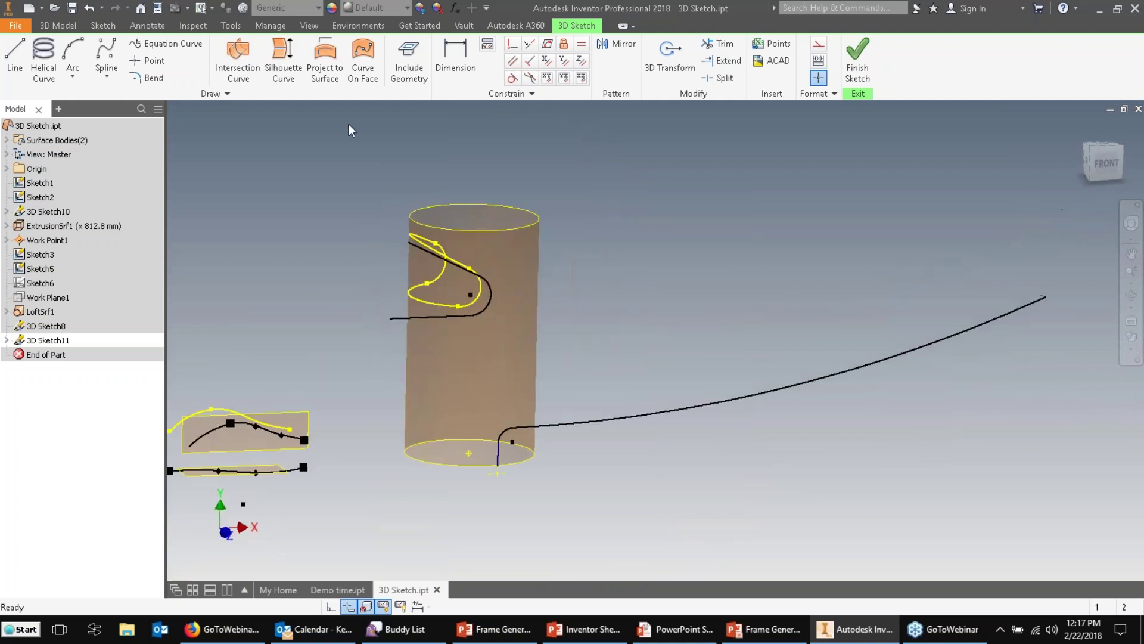
{"action": "left_click", "coordinate": [333, 72]}
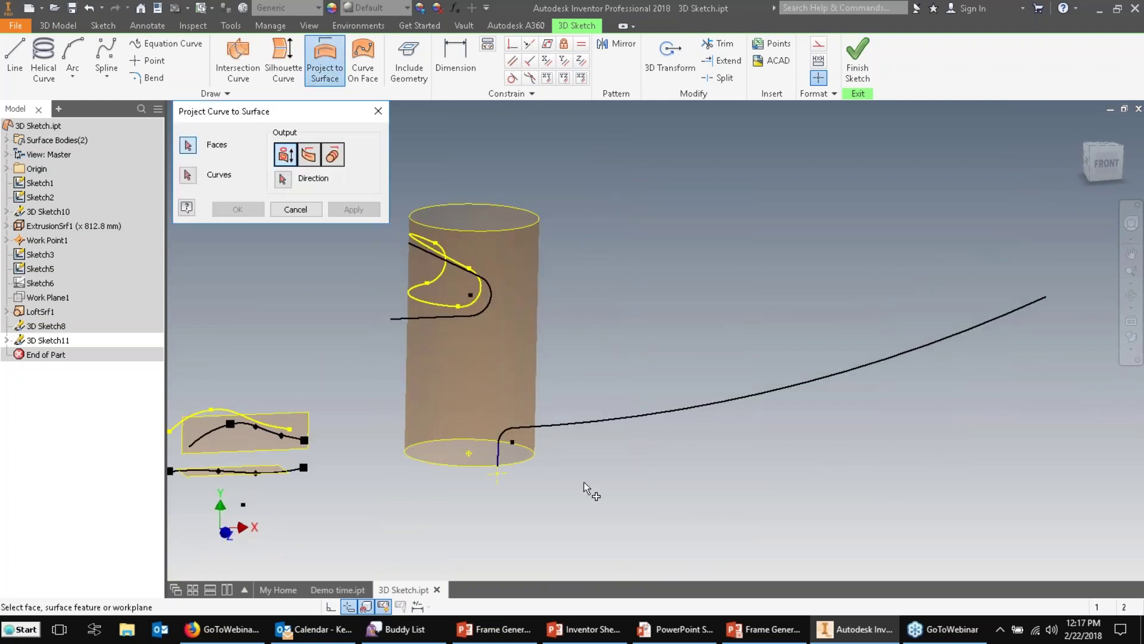
{"action": "left_click", "coordinate": [188, 175]}
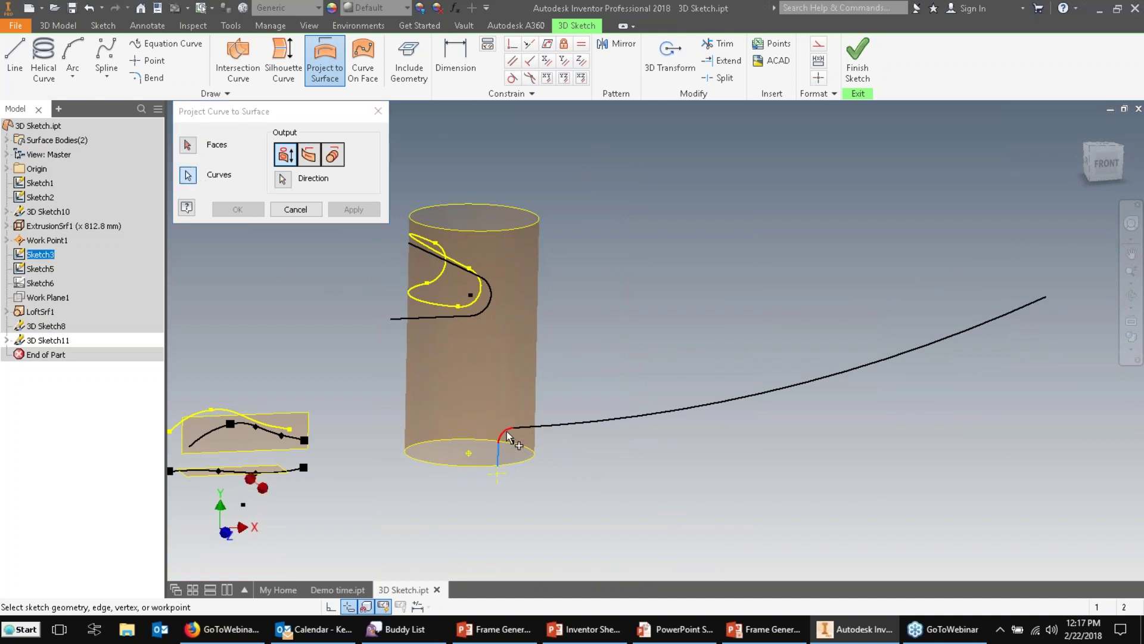
{"action": "left_click", "coordinate": [534, 426]}
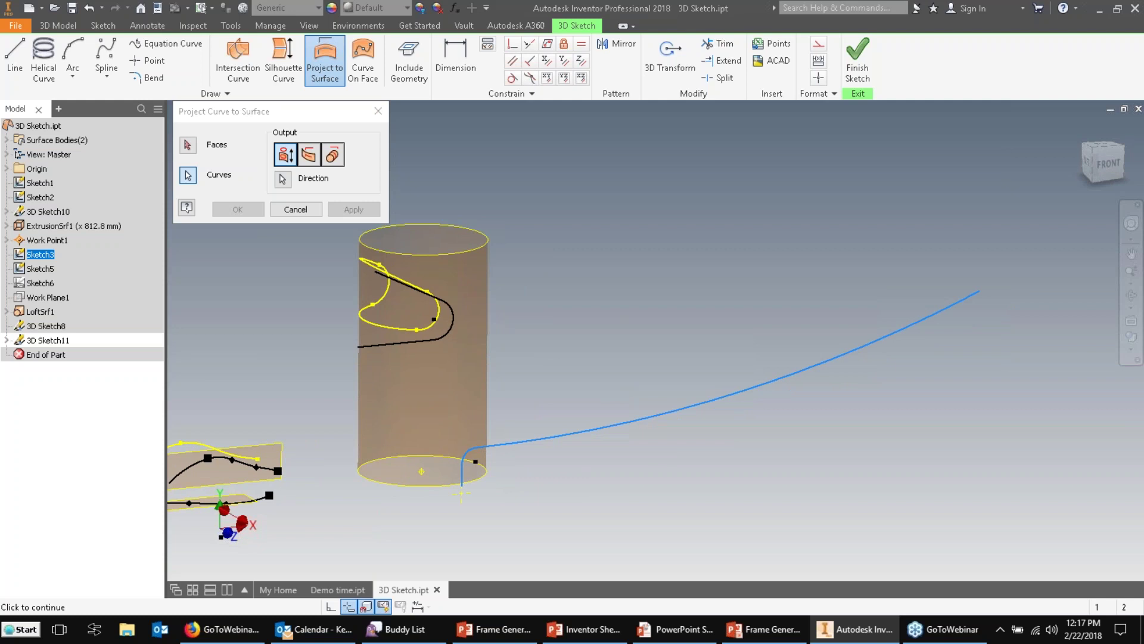
{"action": "left_click", "coordinate": [332, 154]}
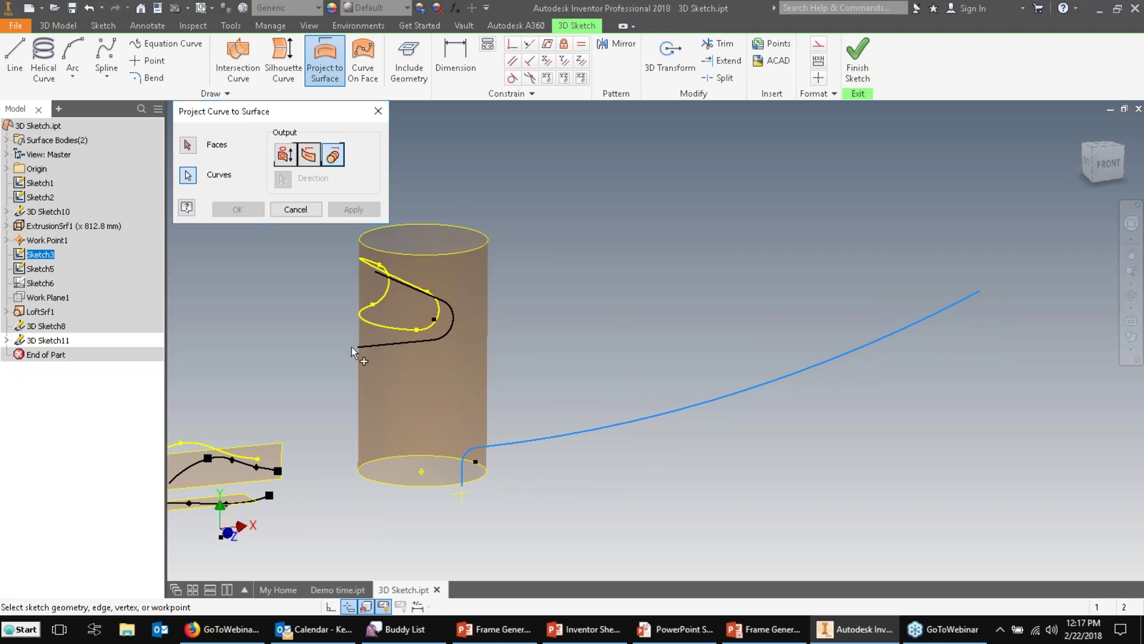
{"action": "left_click", "coordinate": [188, 145]}
{"action": "left_click", "coordinate": [417, 387]}
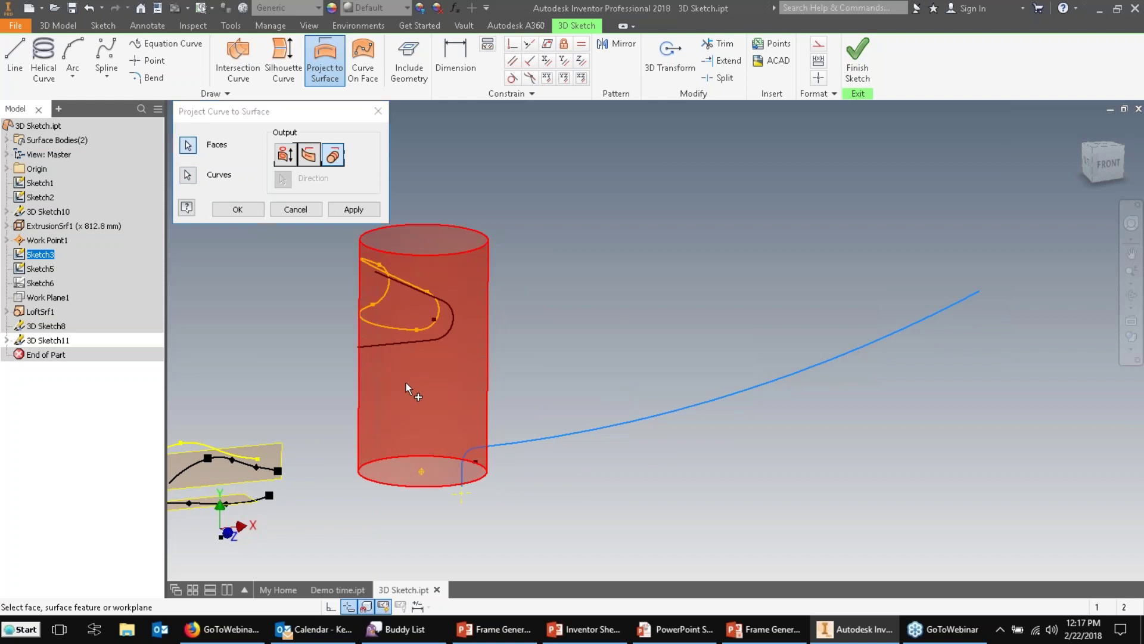
{"action": "left_click", "coordinate": [238, 210]}
- Shorten the long Sketch3 curve by moving its free end closer to the cylinder, and update the part
{"action": "left_click", "coordinate": [539, 438]}
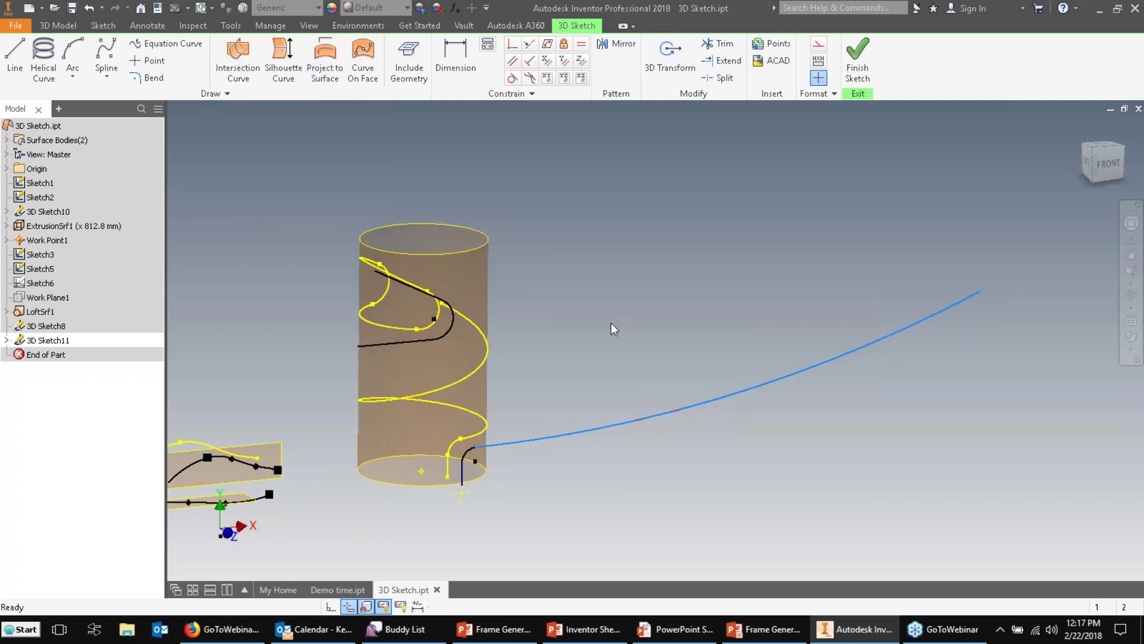
{"action": "middle_click_drag", "start_coordinate": [564, 354], "coordinate": [675, 335], "text": "shift"}
{"action": "left_click", "coordinate": [674, 334]}
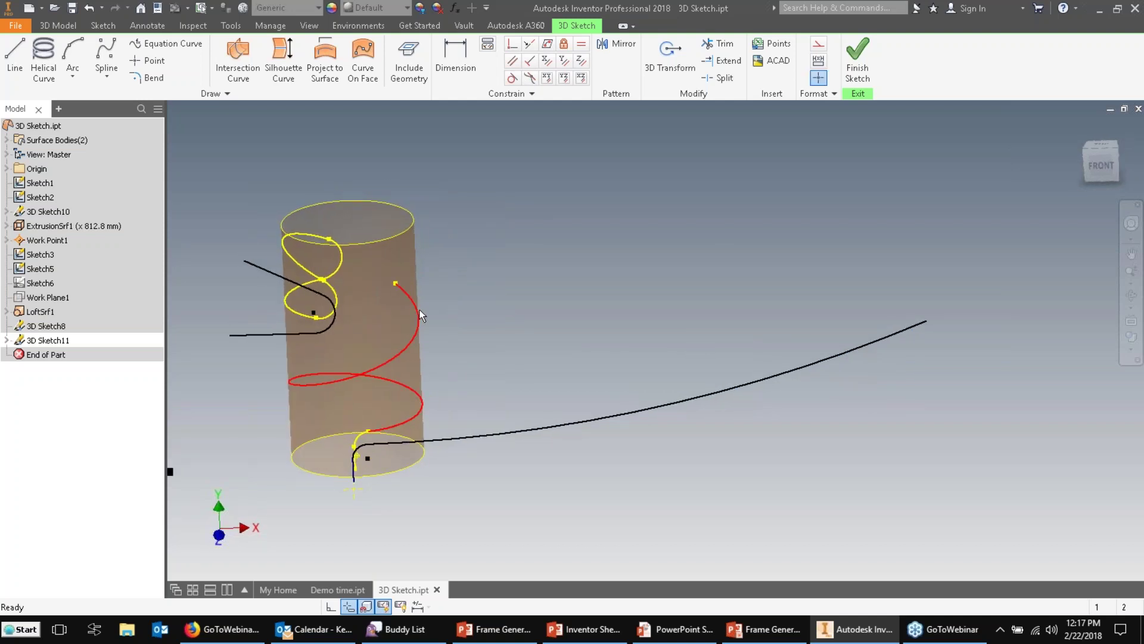
{"action": "left_click_drag", "start_coordinate": [927, 321], "coordinate": [691, 333]}
{"action": "left_click", "coordinate": [198, 7]}
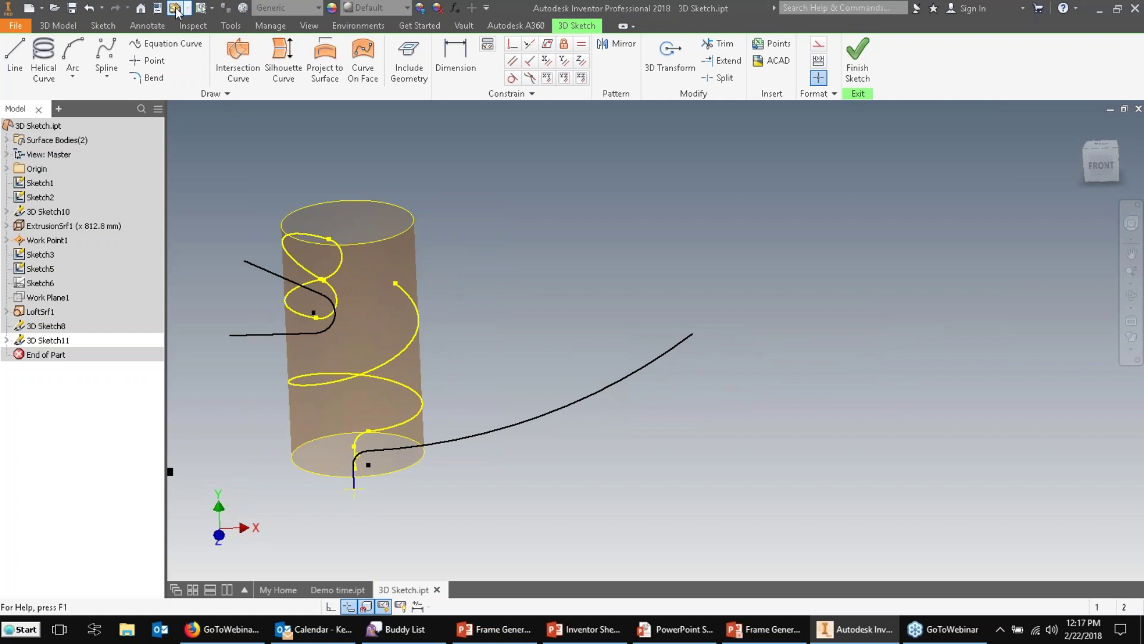
{"action": "middle_click_drag", "start_coordinate": [574, 273], "coordinate": [592, 256], "text": "shift"}
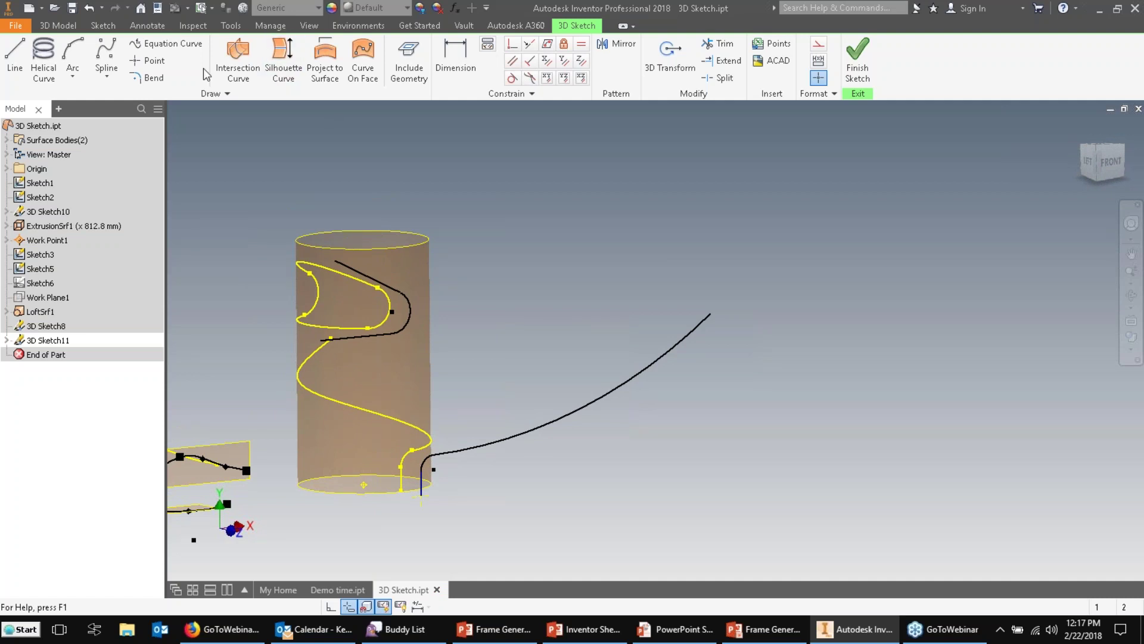
- Create a new part from the Standard.ipt template and start a 3D sketch in it
{"action": "left_click", "coordinate": [28, 8]}
{"action": "double_click", "coordinate": [452, 145]}
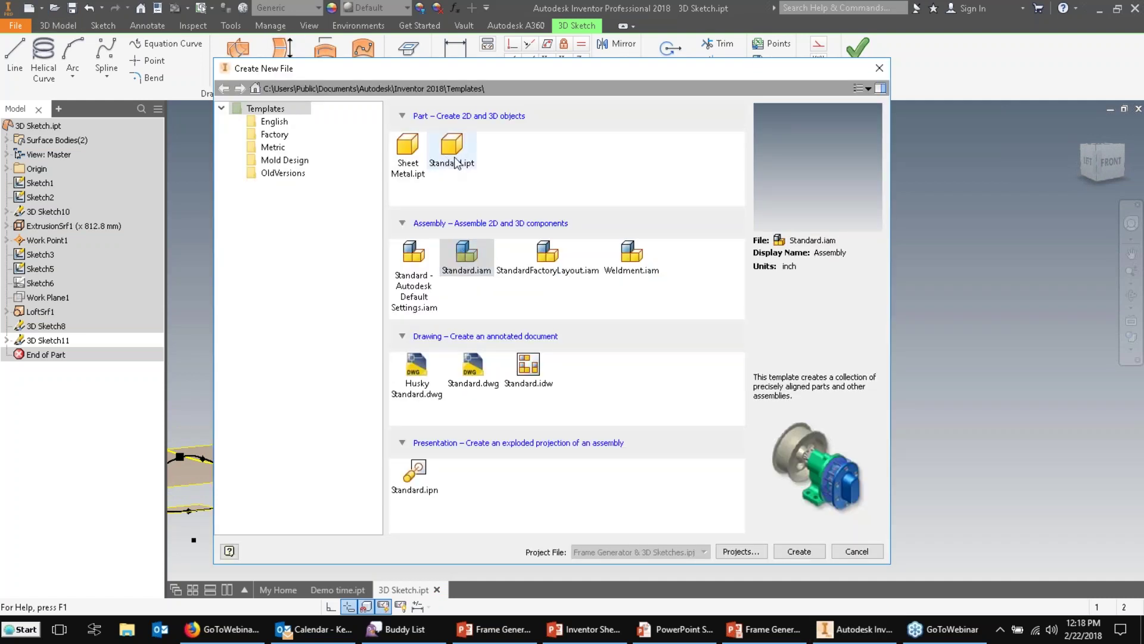
{"action": "left_click", "coordinate": [28, 58]}
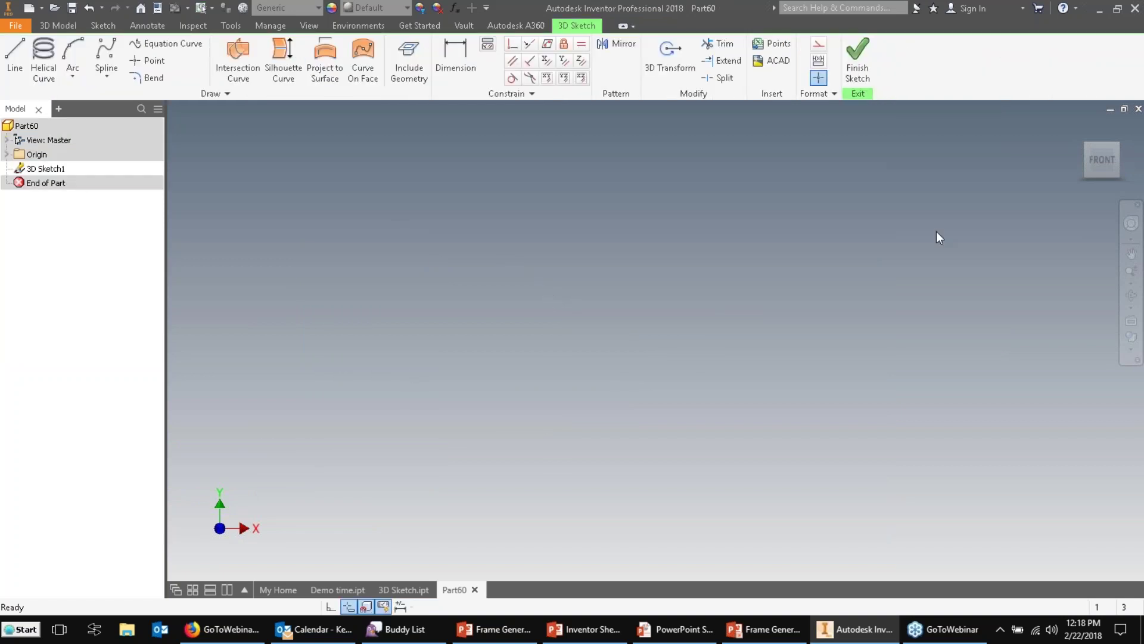
- Start a line at the 3D sketch origin and set the XY plane as its drawing plane
{"action": "left_click", "coordinate": [1081, 124]}
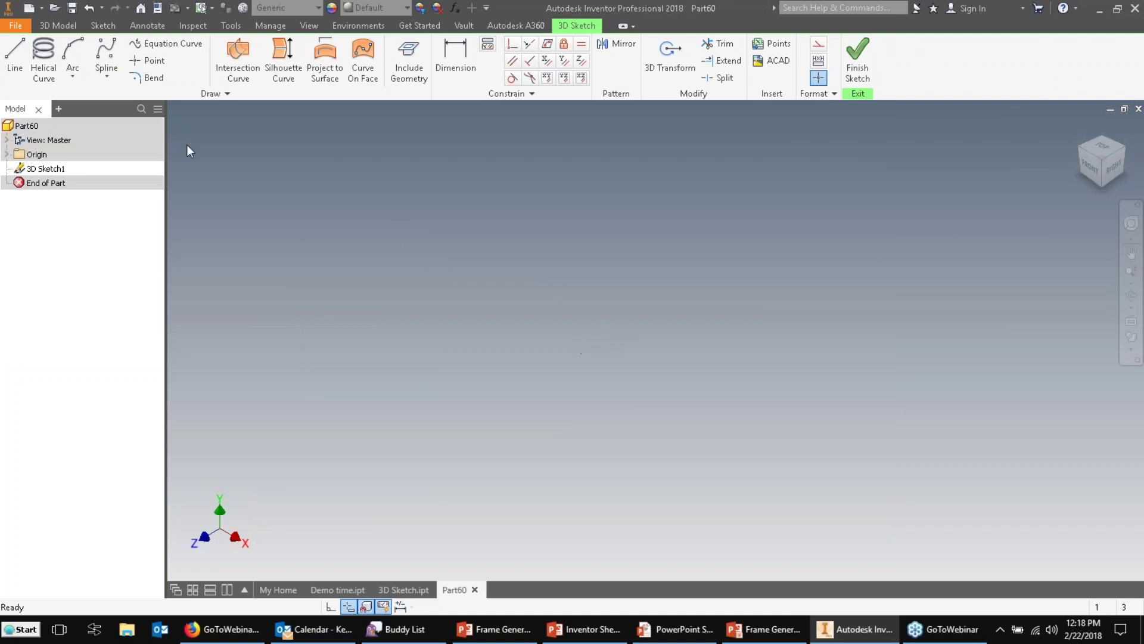
{"action": "left_click", "coordinate": [13, 57]}
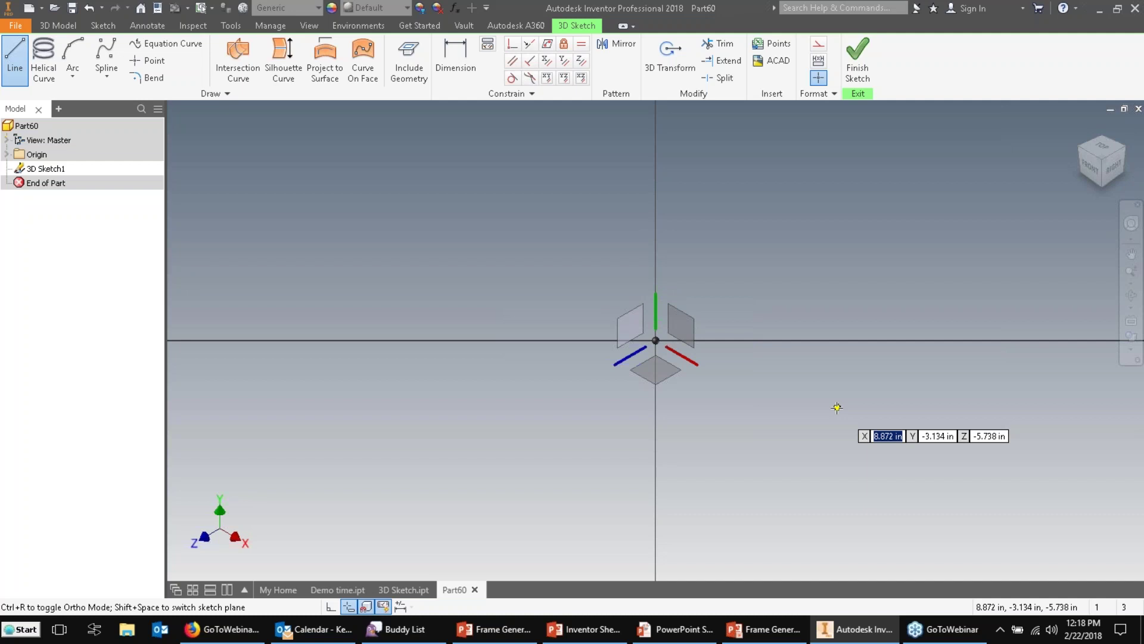
{"action": "left_click", "coordinate": [655, 340]}
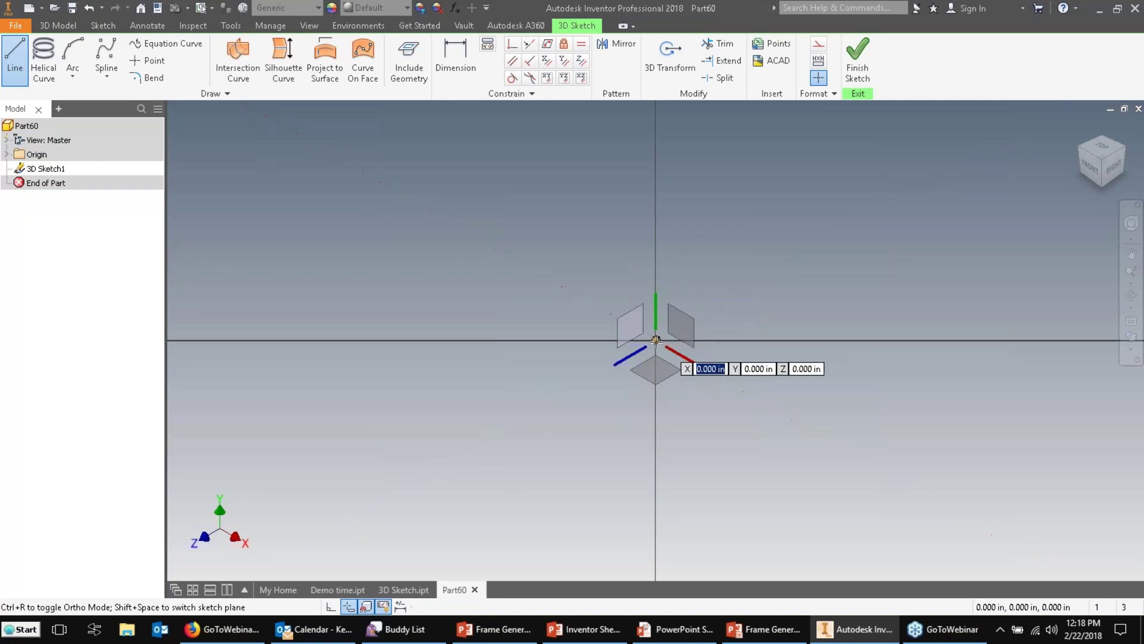
{"action": "left_click", "coordinate": [656, 340]}
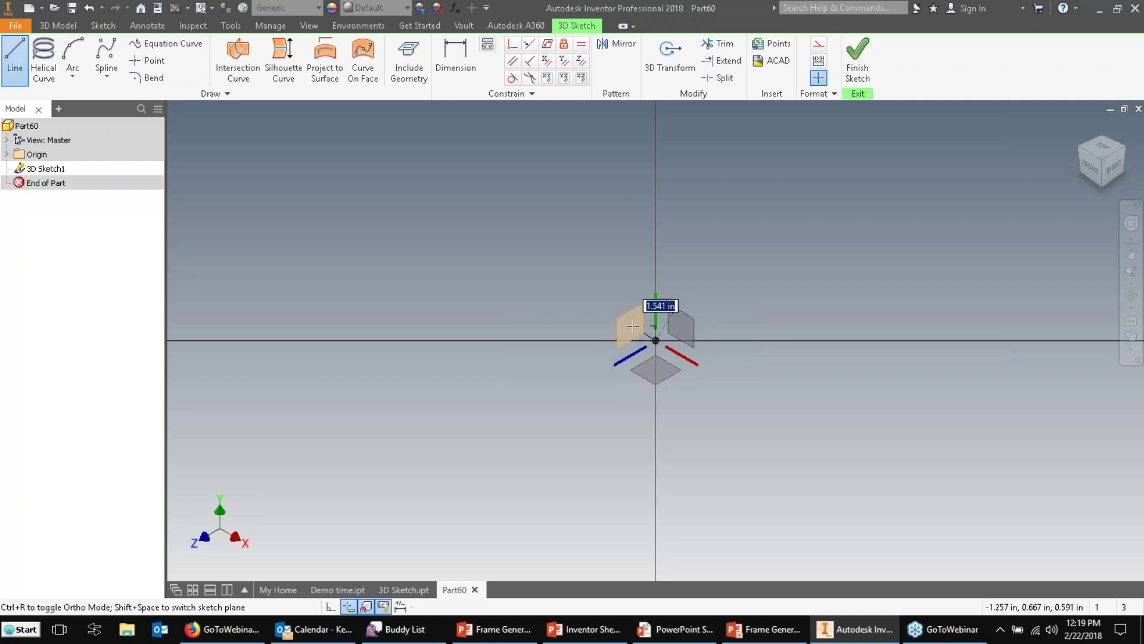
{"action": "left_click", "coordinate": [691, 320]}
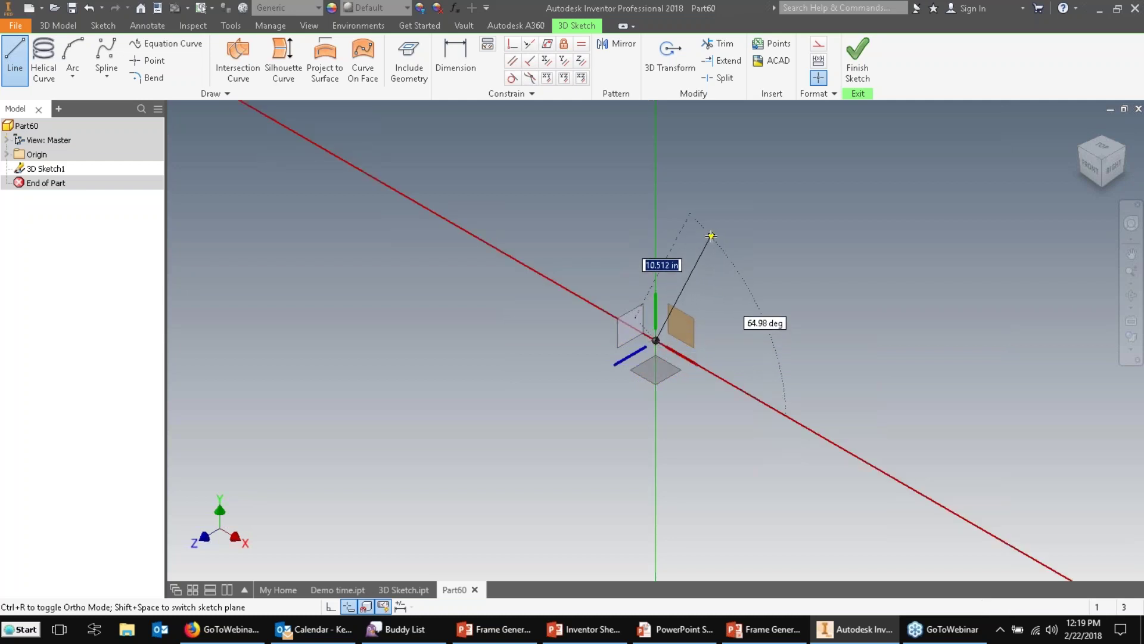
{"action": "key", "text": "Escape"}
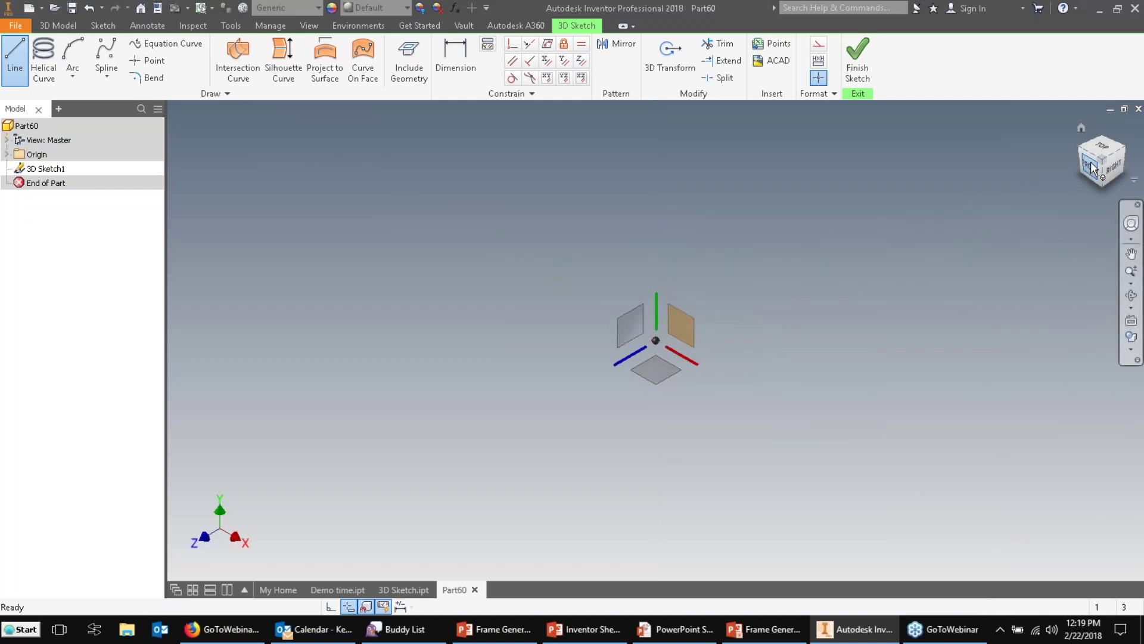
{"action": "left_click", "coordinate": [1091, 166]}
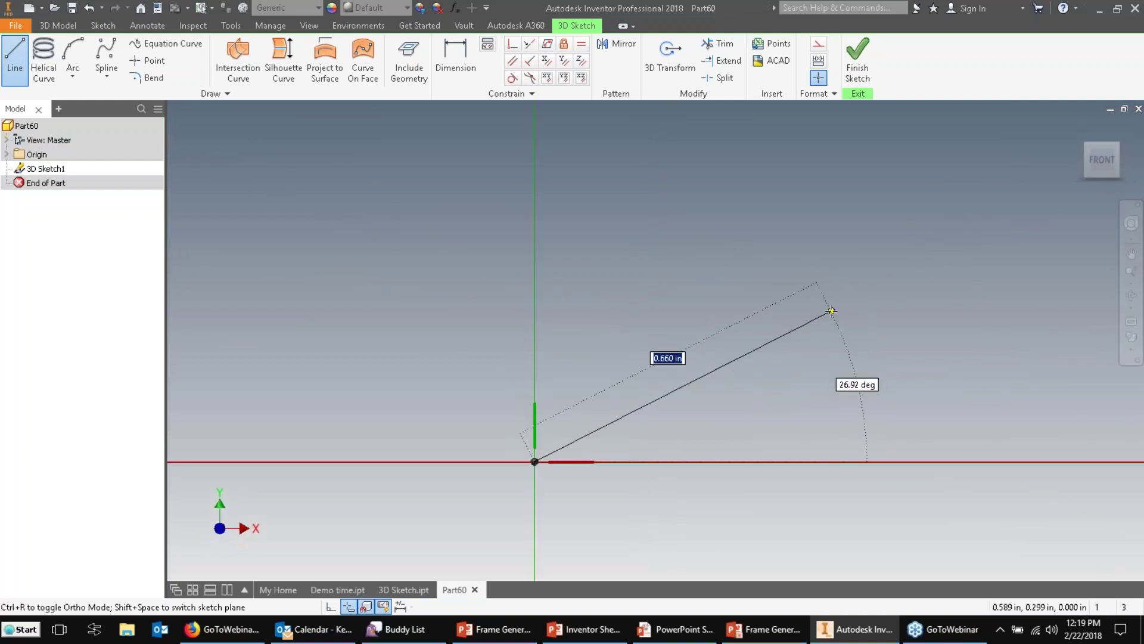
{"action": "key", "text": "Escape"}
{"action": "left_click", "coordinate": [1082, 129]}
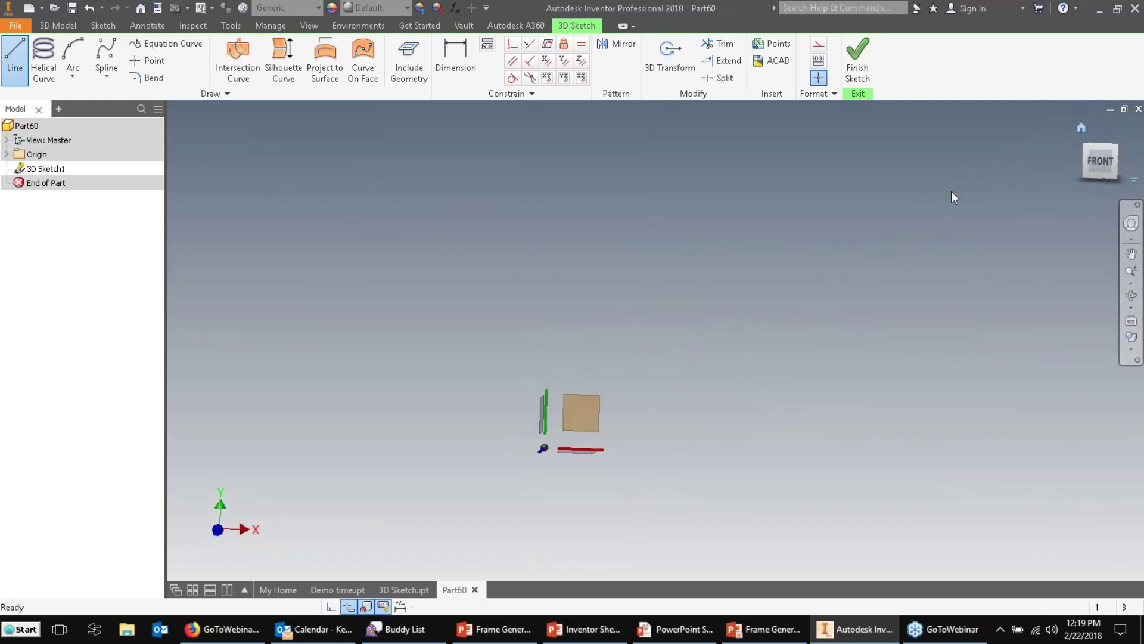
- Draw four connected line segments on the XY plane from the origin, the third parallel to Y and the fourth parallel to X
{"action": "left_click", "coordinate": [753, 286]}
{"action": "left_click", "coordinate": [913, 280]}
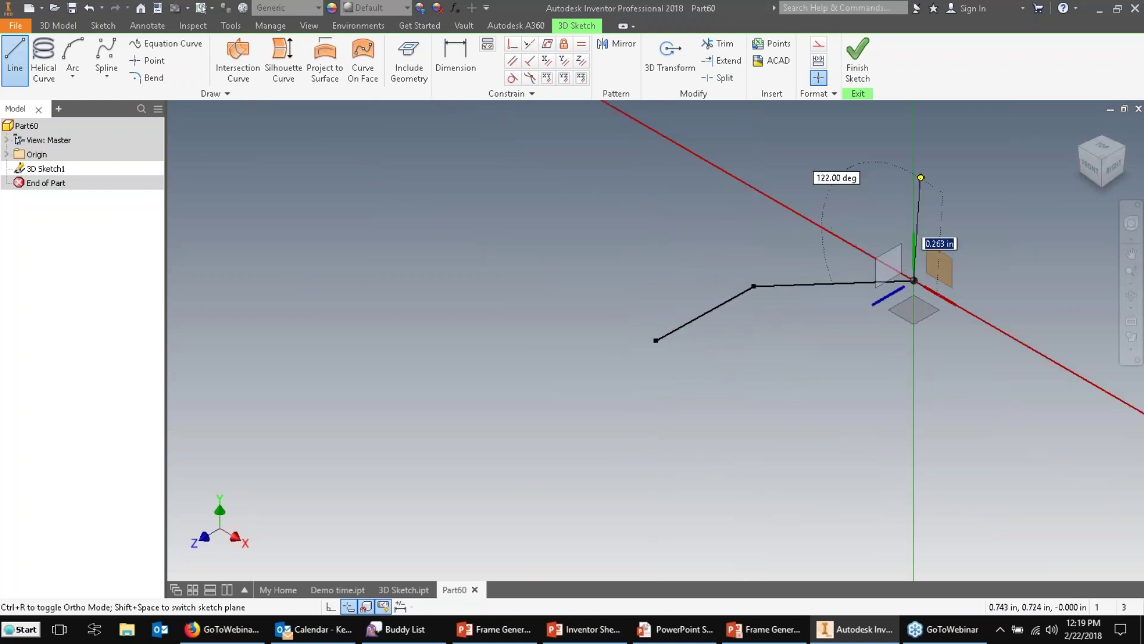
{"action": "left_click", "coordinate": [914, 166]}
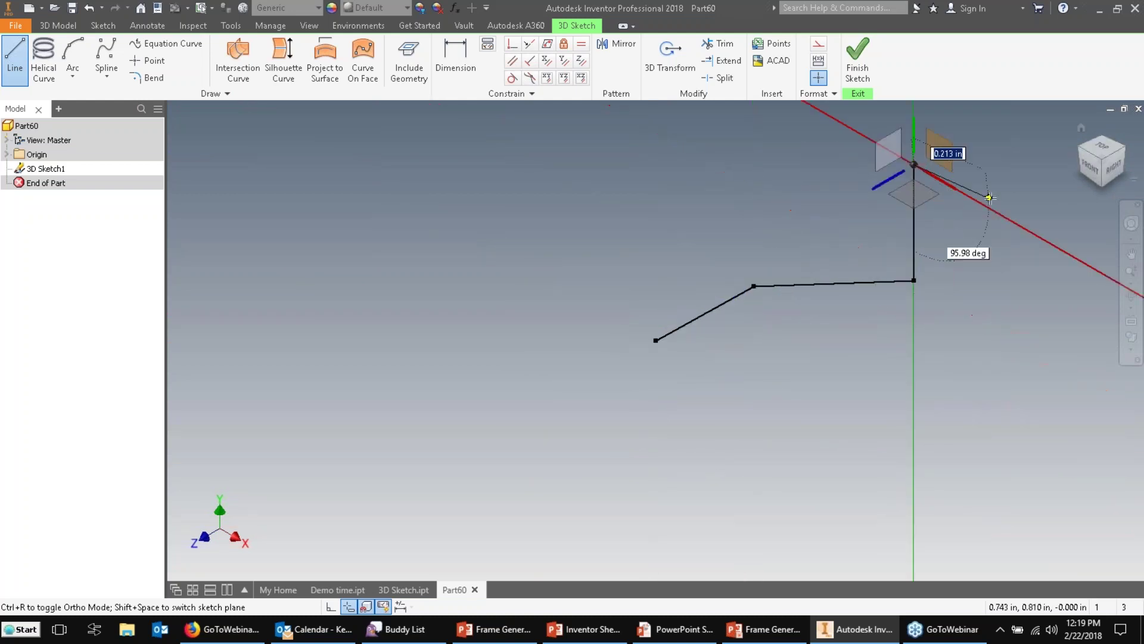
{"action": "left_click", "coordinate": [1013, 221]}
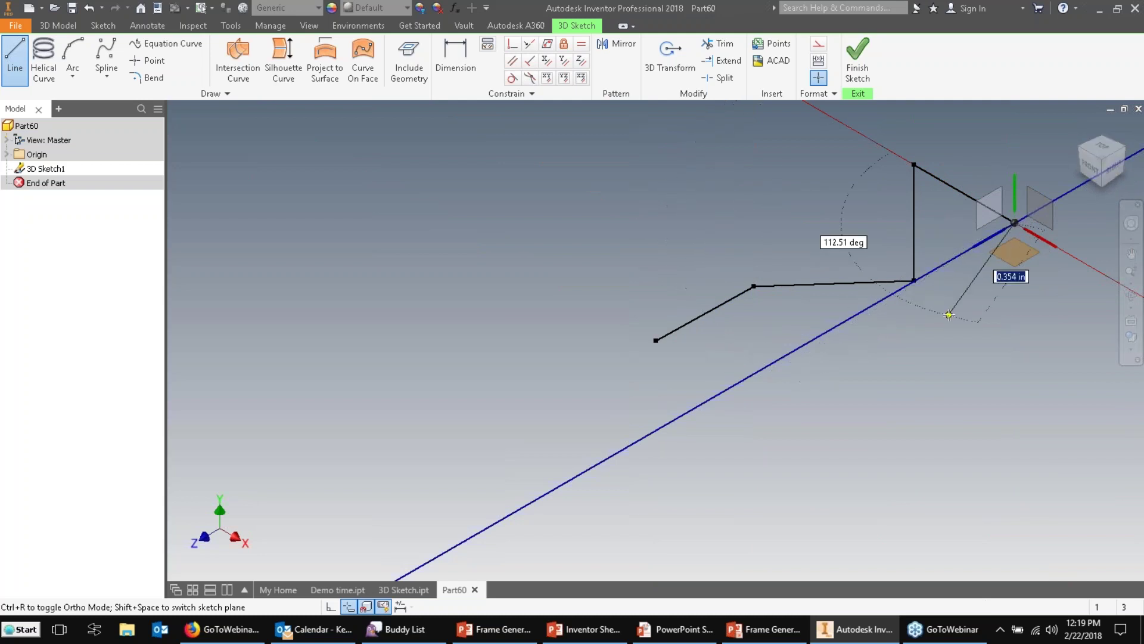
- Continue the line on the XZ plane with three segments parallel to Z, X and Z, the last one long
{"action": "left_click", "coordinate": [954, 257]}
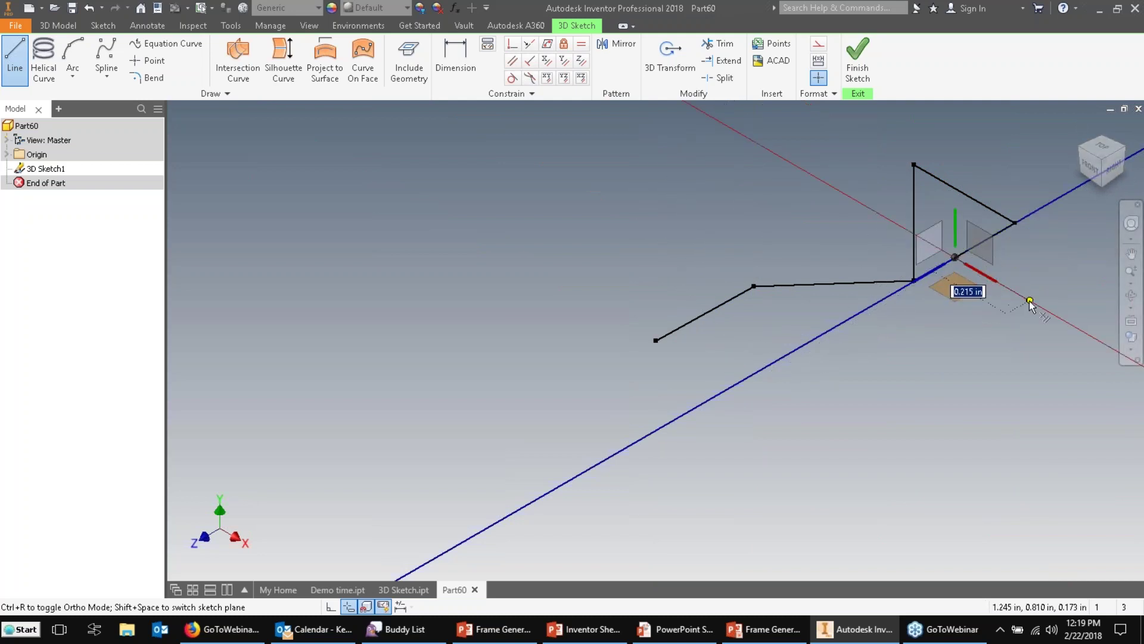
{"action": "left_click", "coordinate": [1029, 301]}
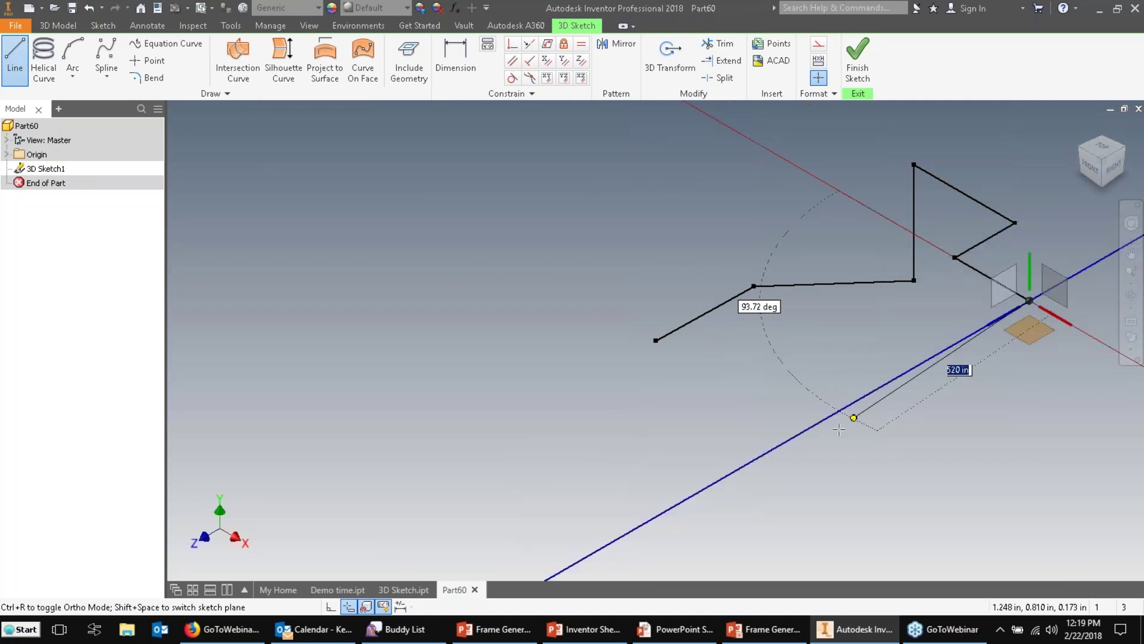
{"action": "left_click", "coordinate": [633, 529]}
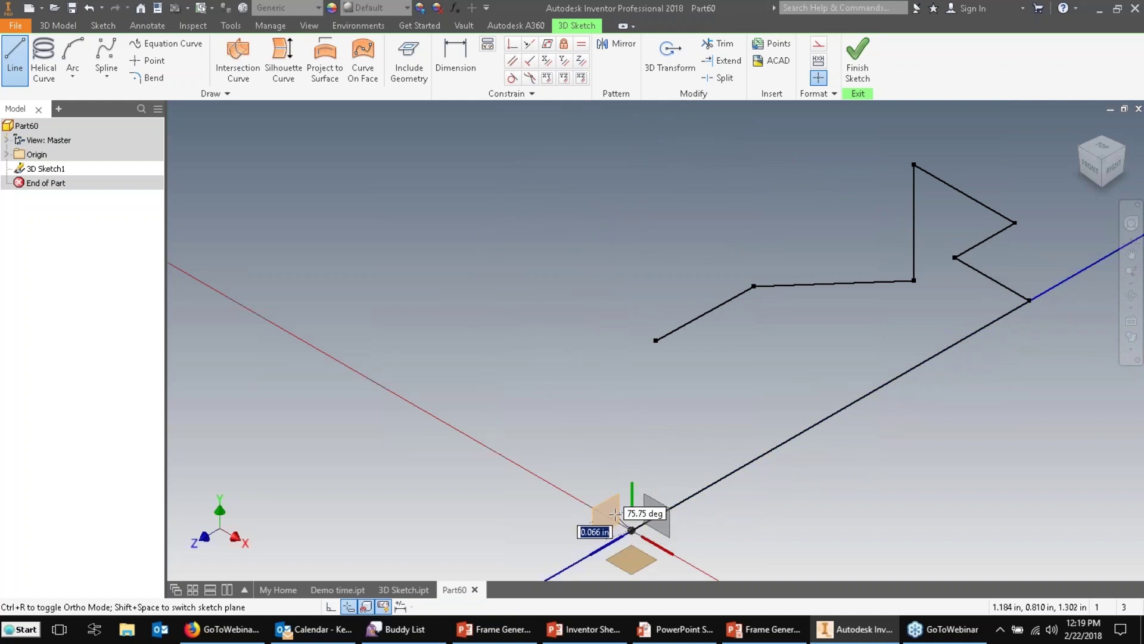
- Add a vertical segment, one parallel to X and another vertical one to the path, and end the line
{"action": "left_click", "coordinate": [632, 402]}
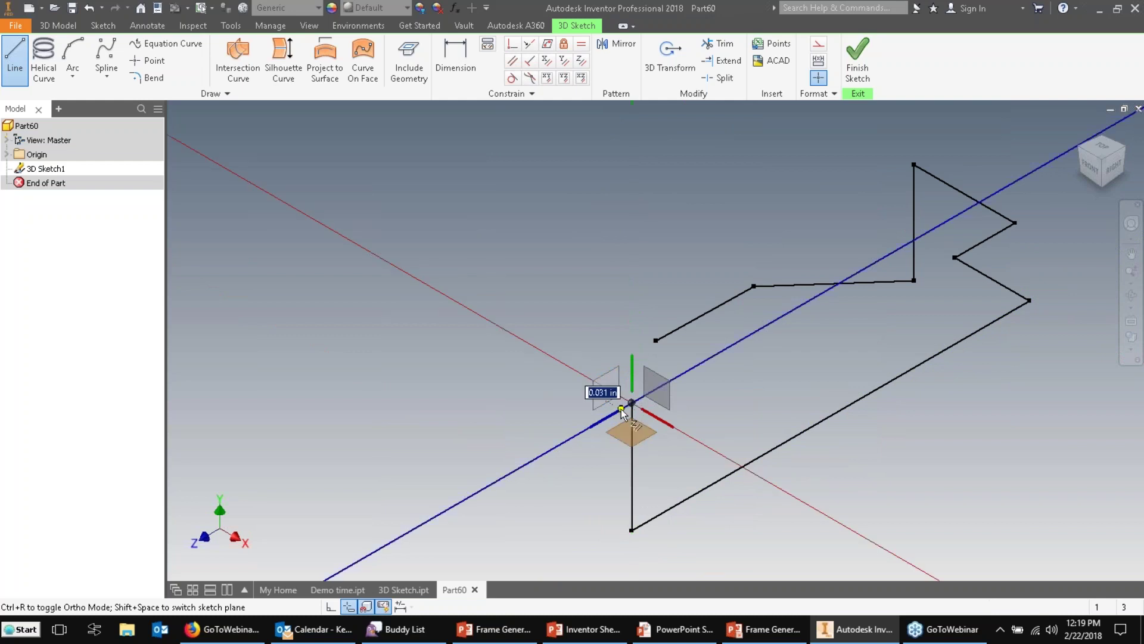
{"action": "left_click", "coordinate": [487, 320]}
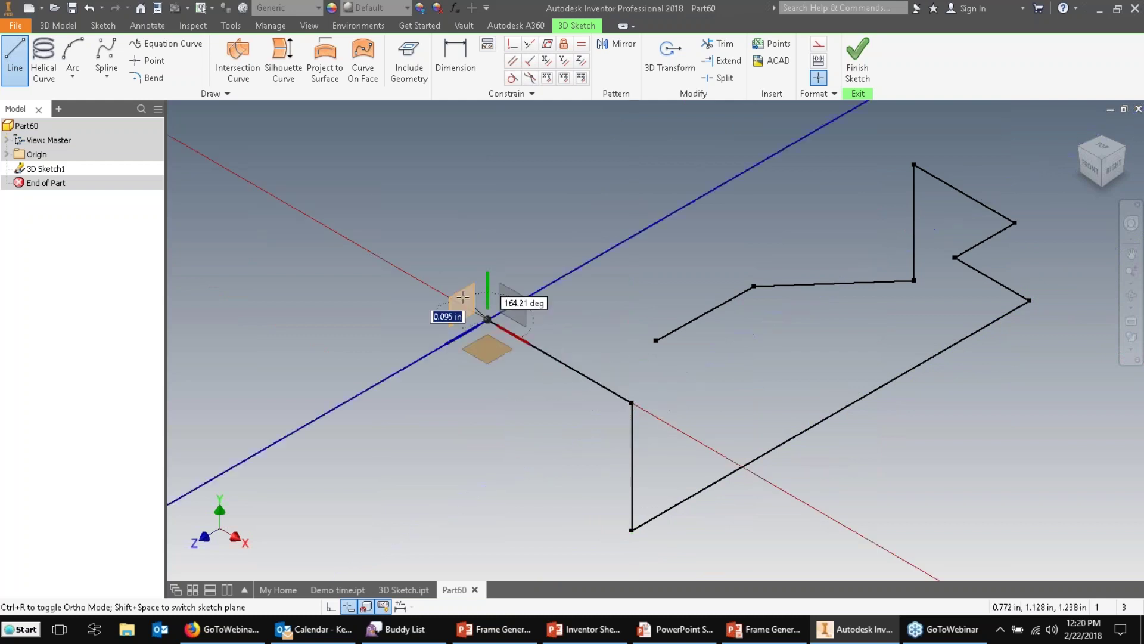
{"action": "left_click", "coordinate": [487, 141]}
{"action": "right_click", "coordinate": [554, 141]}
{"action": "left_click", "coordinate": [633, 139]}
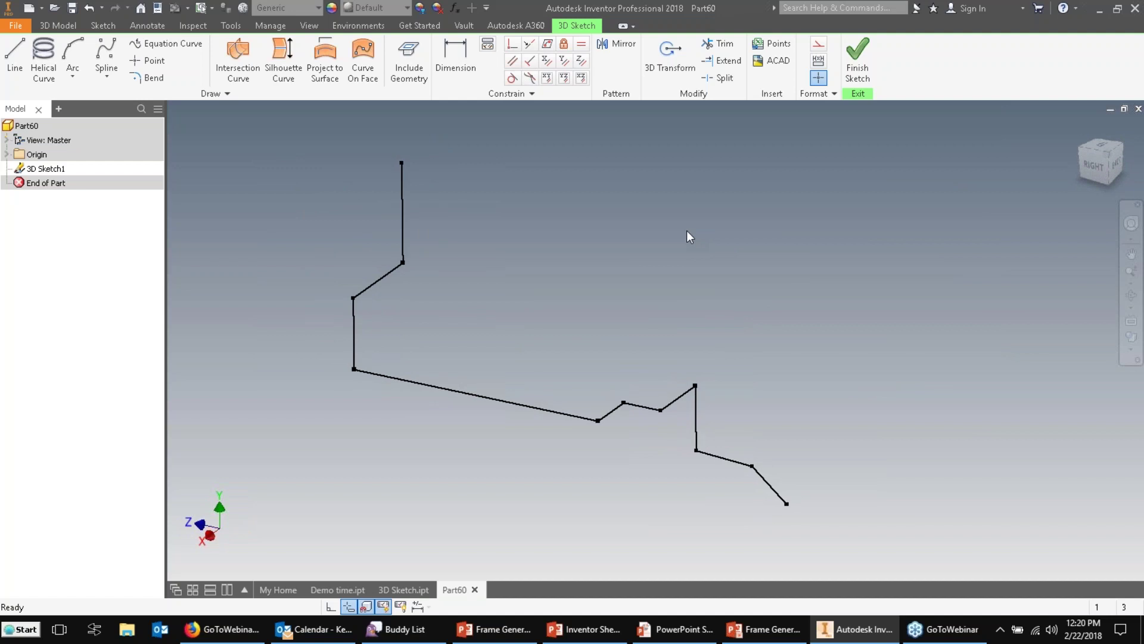
- Try starting a new line at a point offset 0.25 in X and 0.125 in Y from the path's last endpoint
{"action": "left_click", "coordinate": [15, 60]}
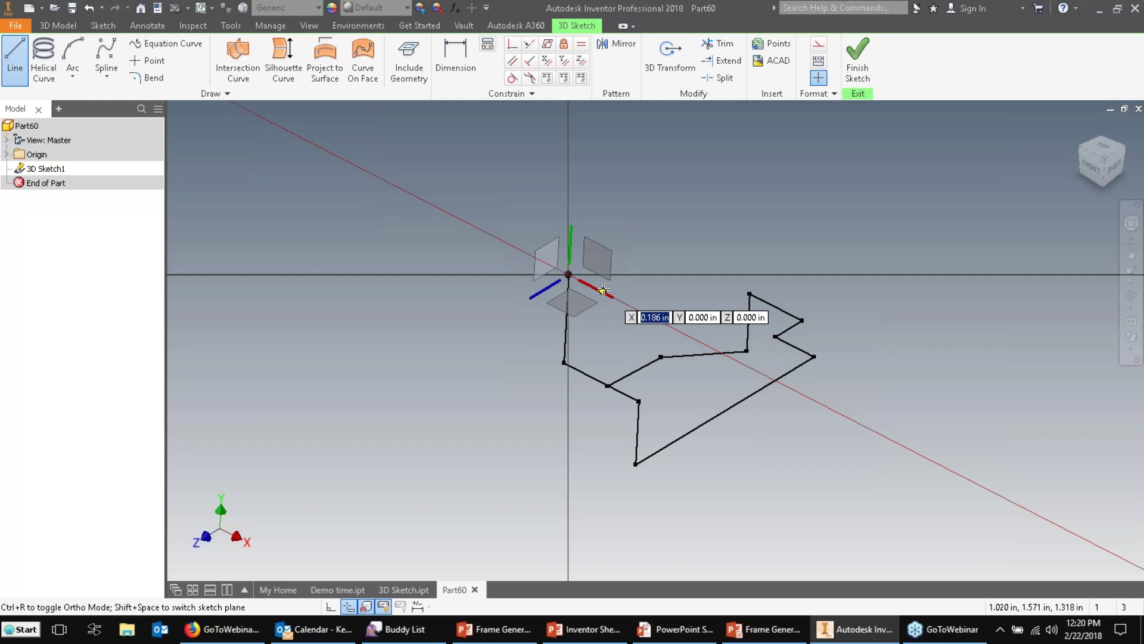
{"action": "type", "text": ".25"}
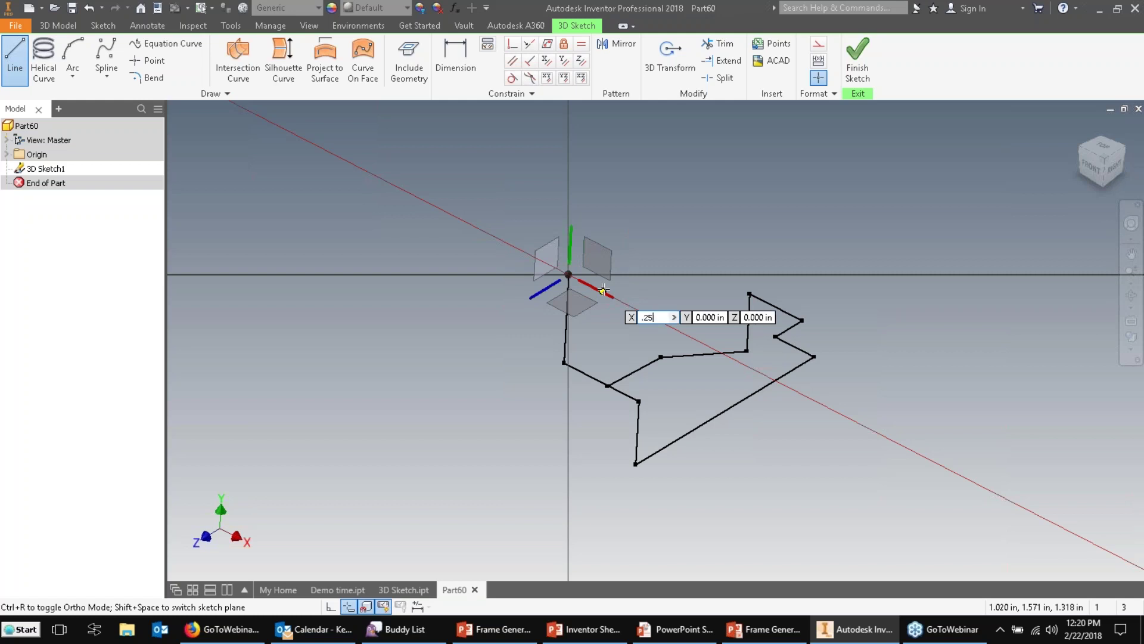
{"action": "key", "text": "Tab"}
{"action": "type", "text": ".125"}
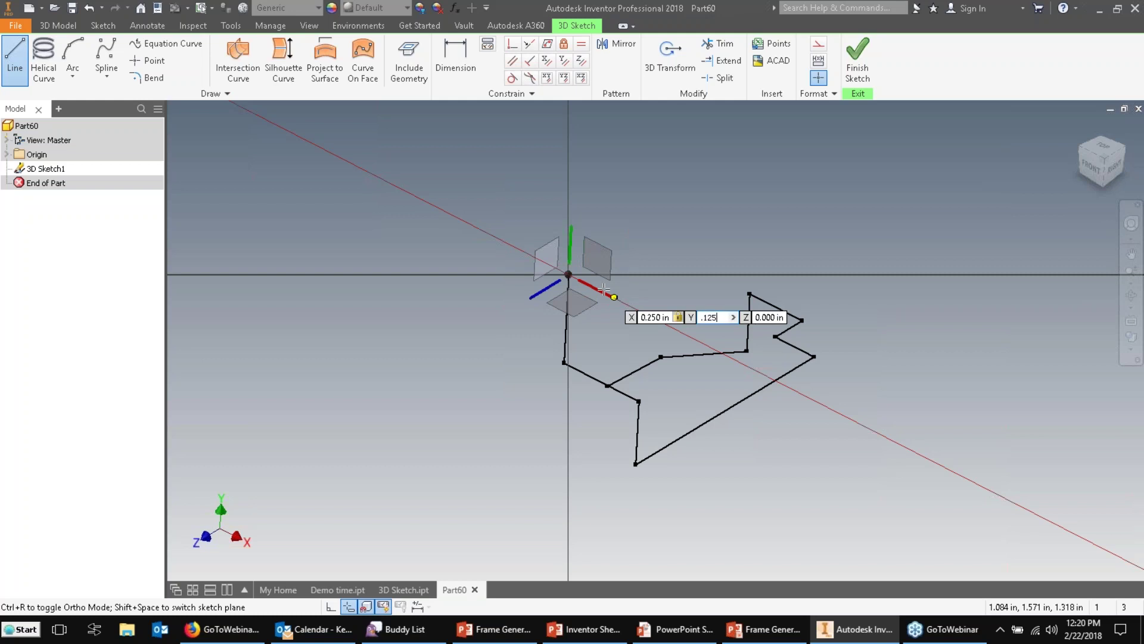
{"action": "key", "text": "Return"}
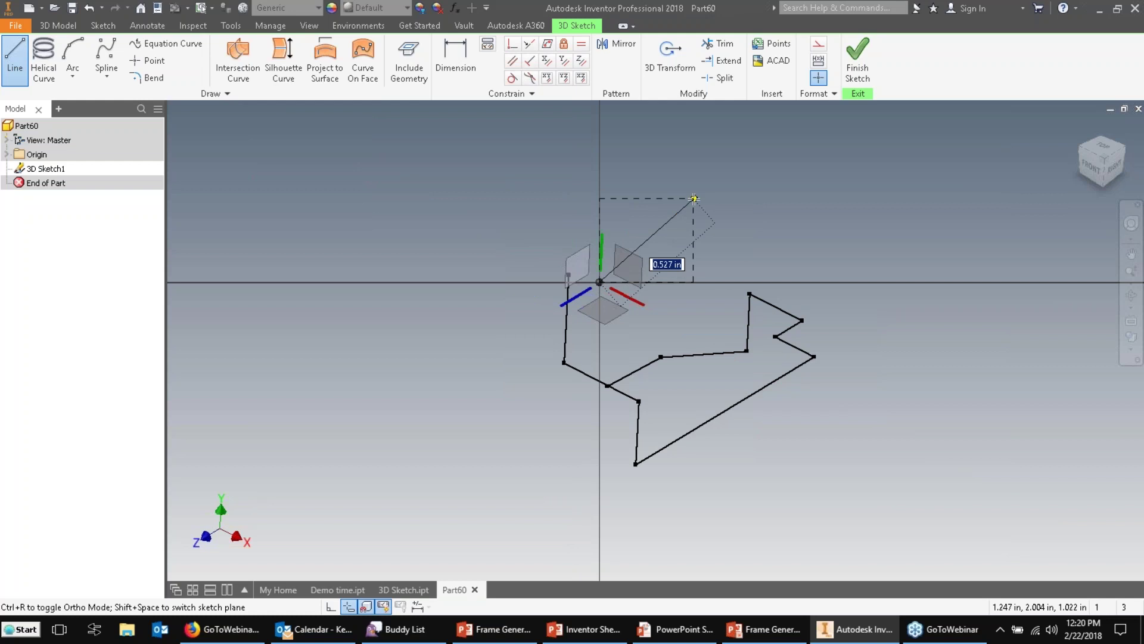
{"action": "key", "text": "Escape"}
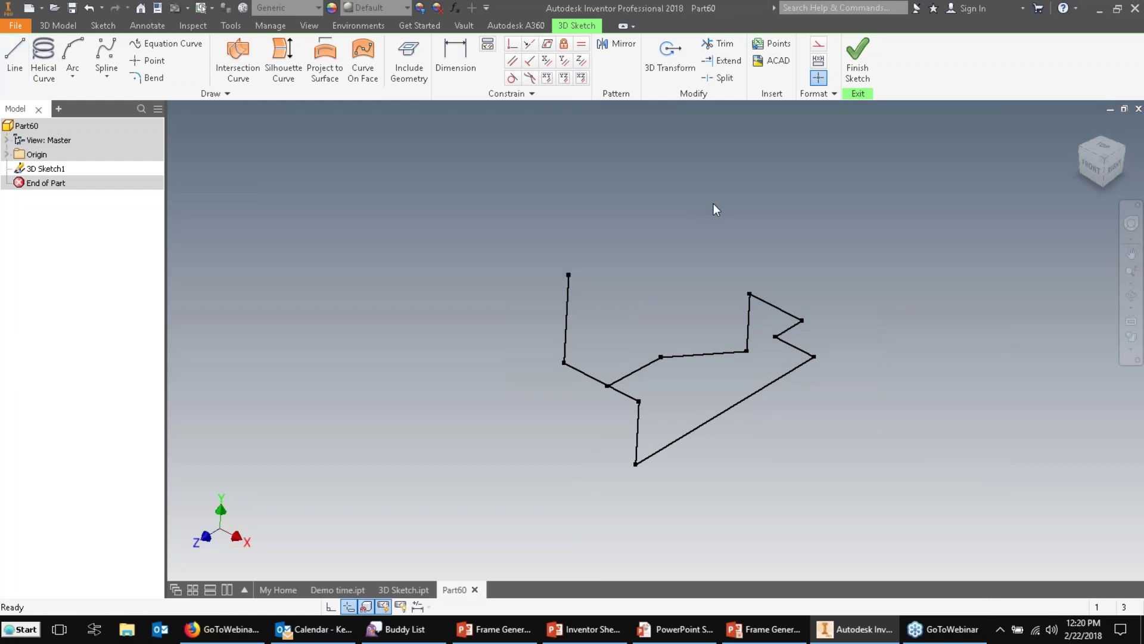
- Finish the 3D sketch and switch to the Demo time.ipt part
{"action": "left_click", "coordinate": [857, 60]}
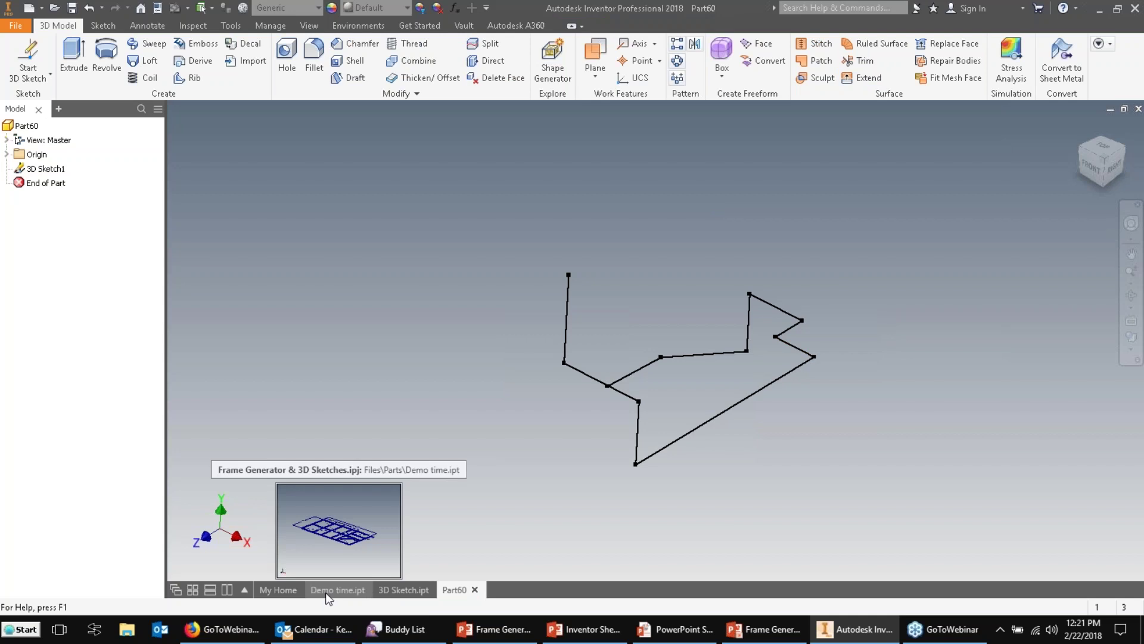
{"action": "left_click", "coordinate": [343, 593]}
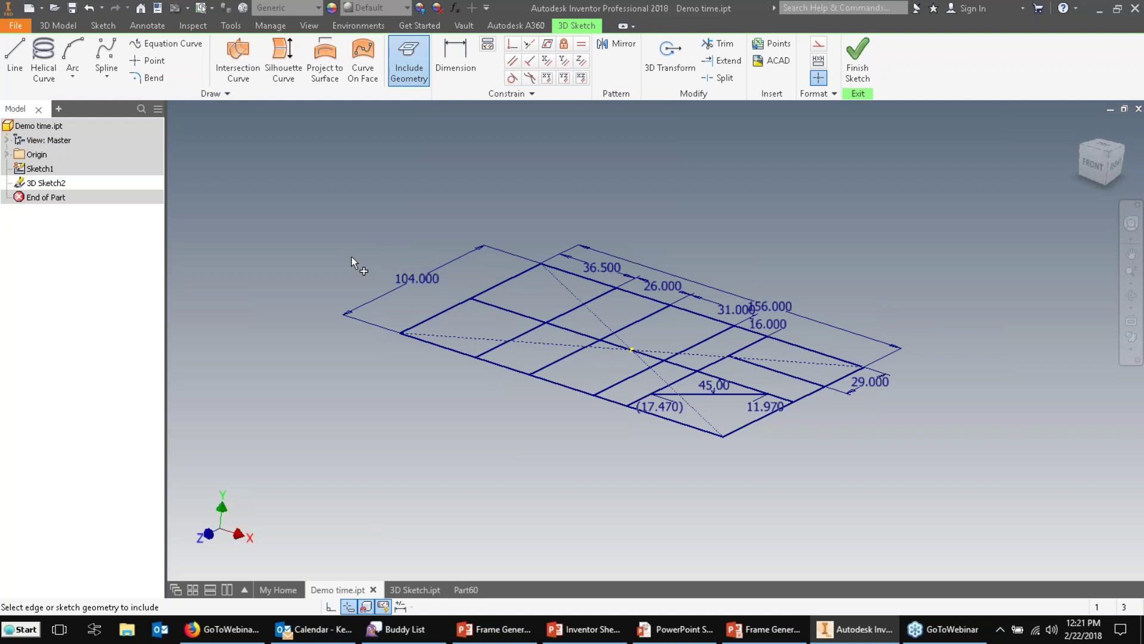
- Include the four corner points of the Sketch1 frame rectangle in the 3D sketch
{"action": "left_click", "coordinate": [401, 333]}
{"action": "left_click", "coordinate": [722, 436]}
{"action": "left_click", "coordinate": [865, 367]}
- Draw a vertical leg line about 71 in long straight down from the frame's front-left corner
{"action": "left_click", "coordinate": [15, 58]}
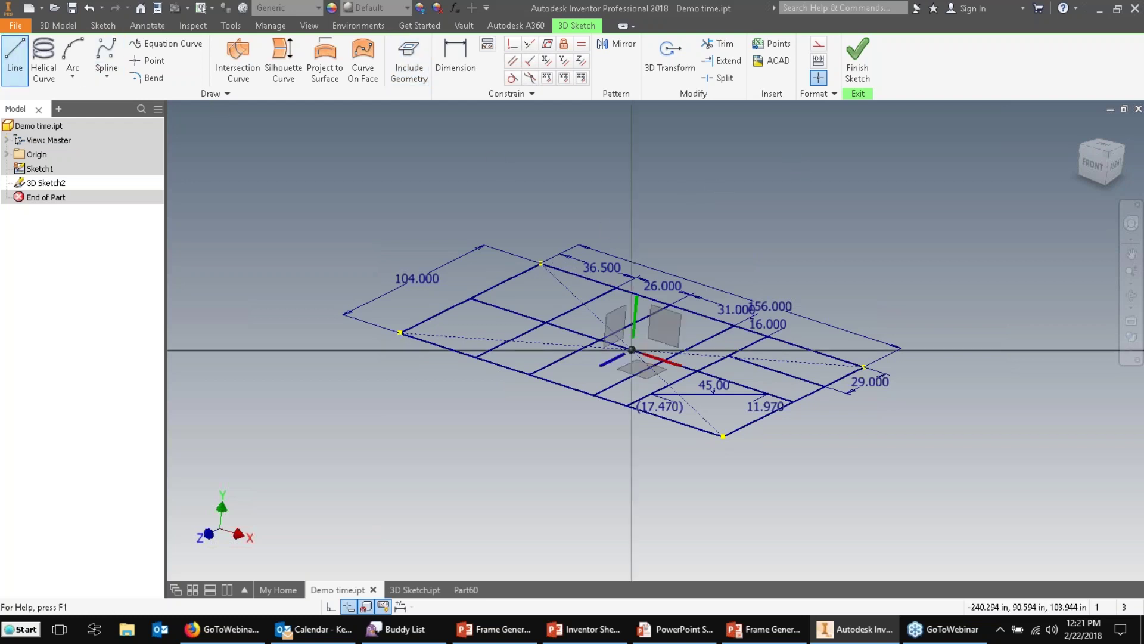
{"action": "left_click", "coordinate": [399, 333]}
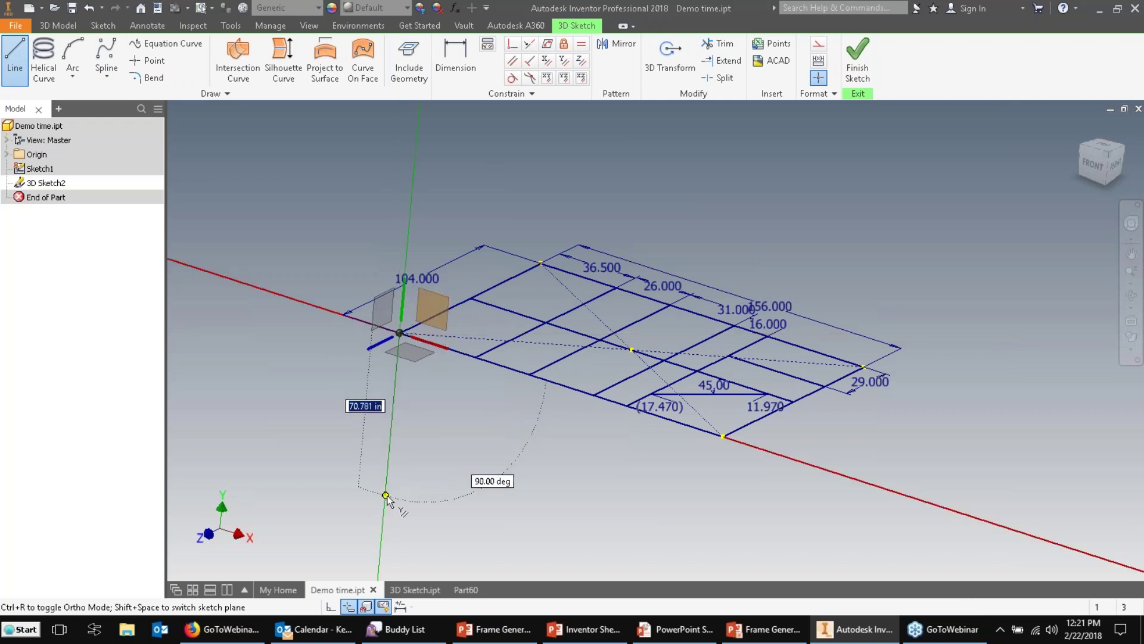
{"action": "left_click", "coordinate": [386, 495]}
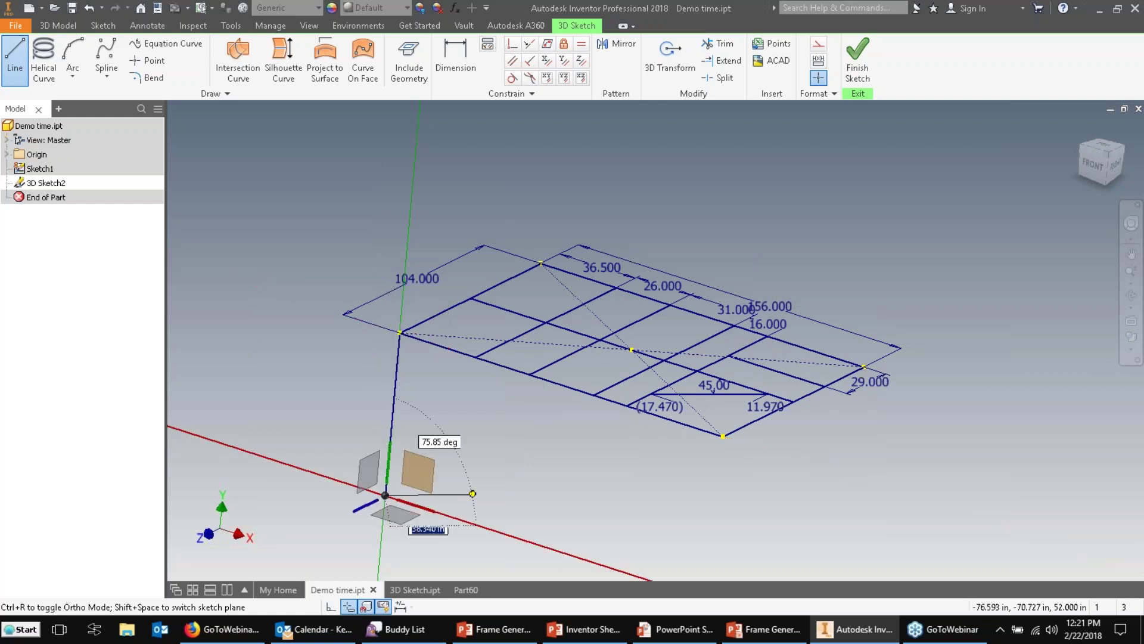
- Draw a separate vertical leg line about 86 in long straight down from the frame's back-left corner
{"action": "right_click", "coordinate": [511, 438]}
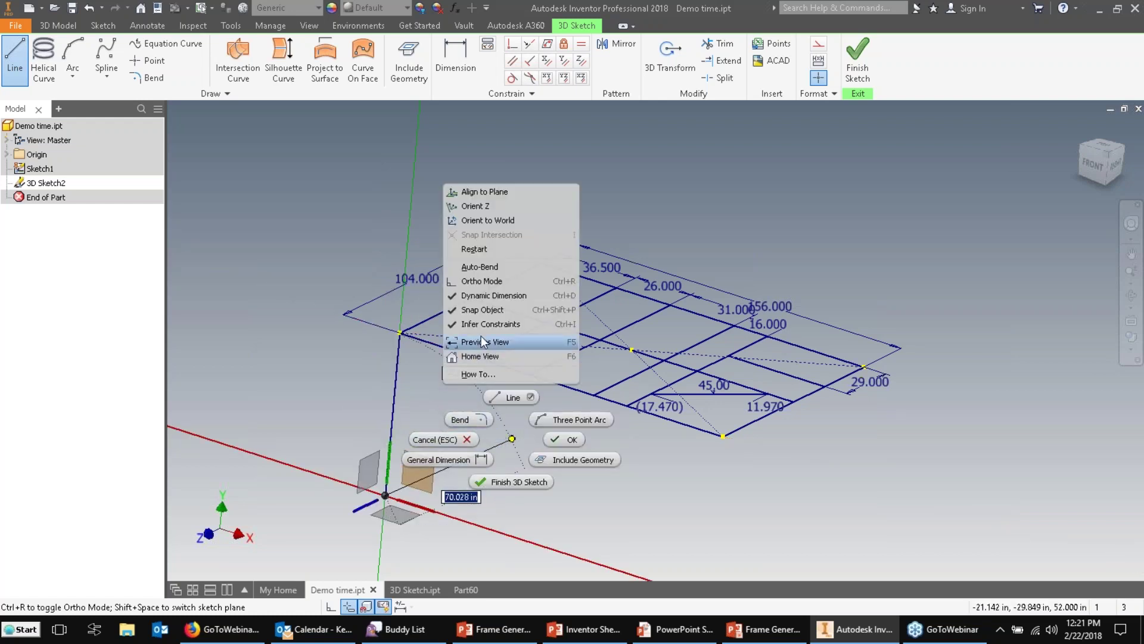
{"action": "left_click", "coordinate": [488, 249]}
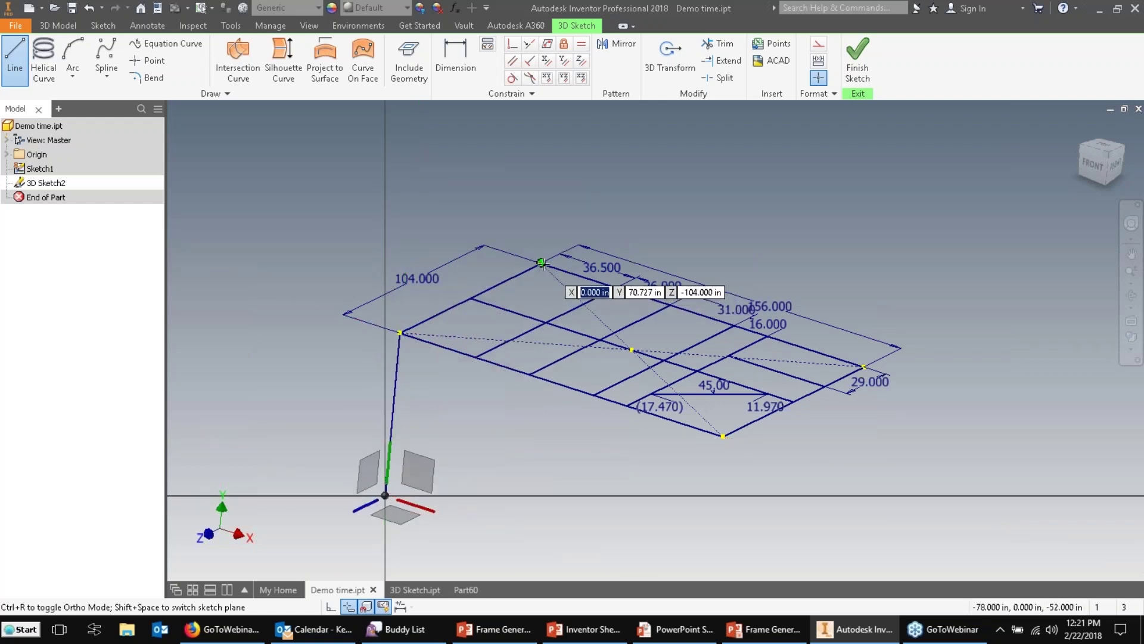
{"action": "left_click", "coordinate": [543, 263]}
{"action": "left_click", "coordinate": [575, 241]}
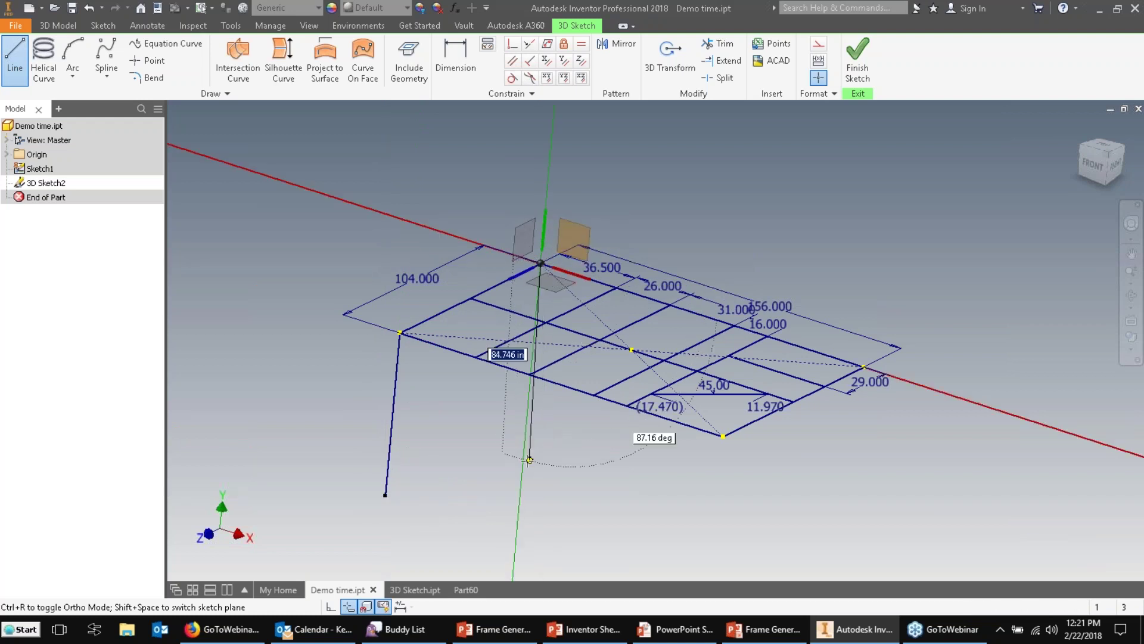
{"action": "left_click", "coordinate": [523, 460]}
- Draw a third separate leg line vertically down from the frame's back-right corner
{"action": "right_click", "coordinate": [634, 451]}
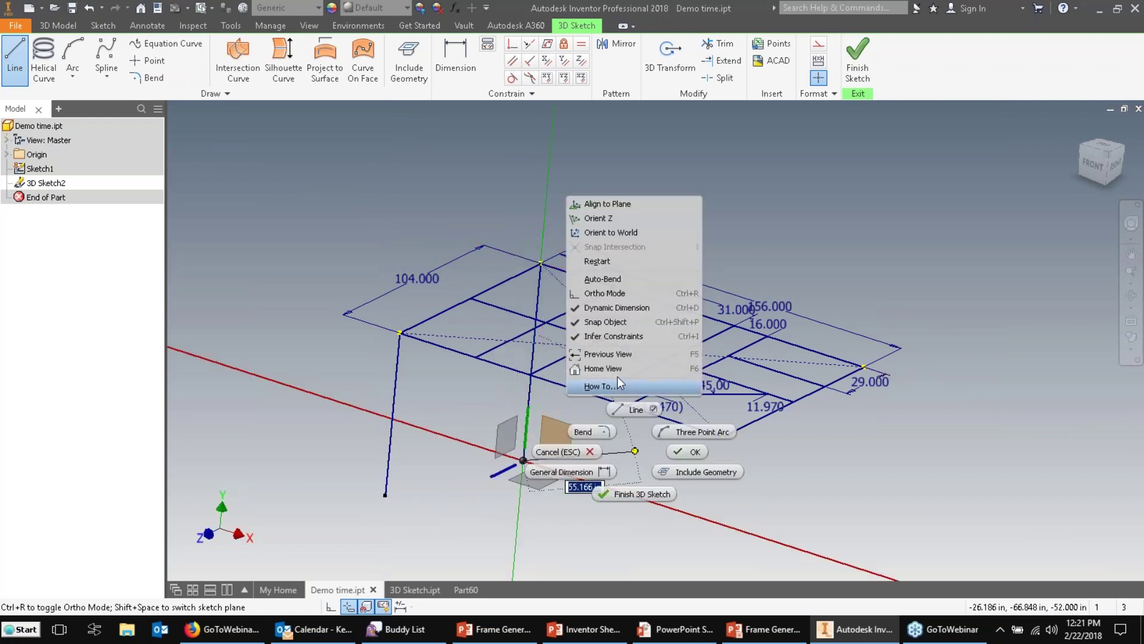
{"action": "left_click", "coordinate": [619, 268]}
{"action": "left_click", "coordinate": [864, 366]}
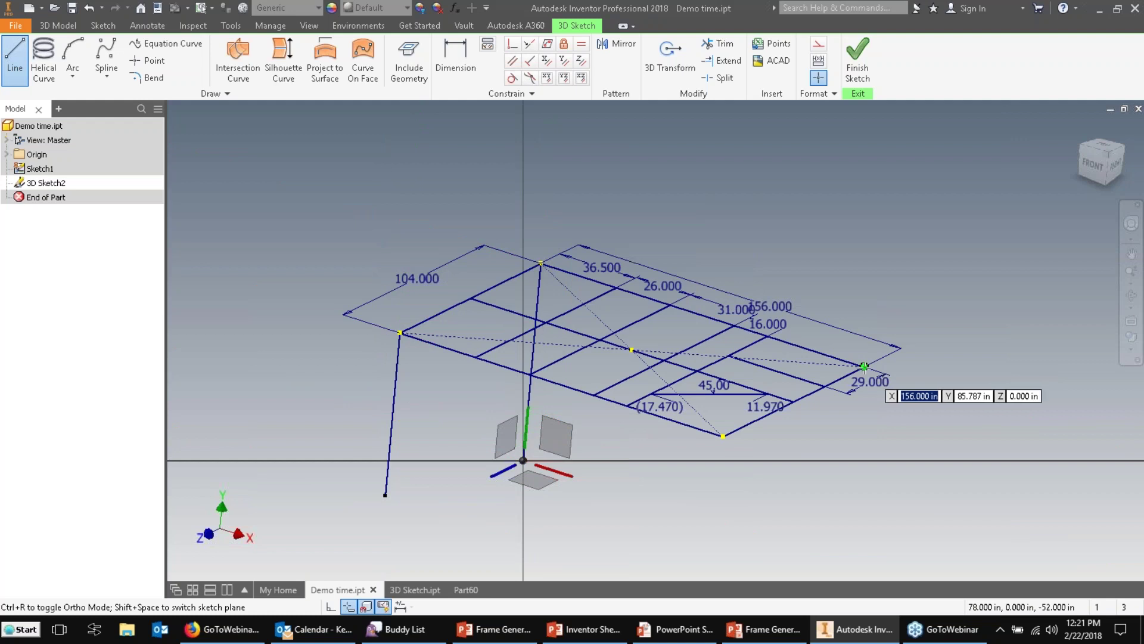
{"action": "left_click", "coordinate": [849, 529]}
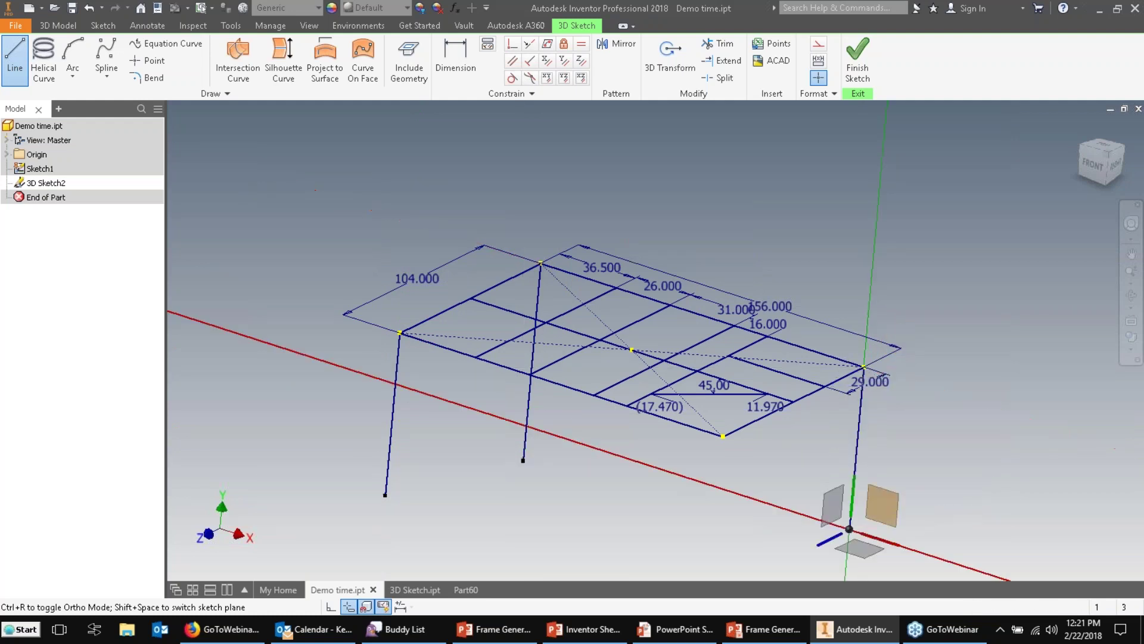
- Draw a fourth separate leg line vertically down from the frame's front-right corner and end the Line command
{"action": "right_click", "coordinate": [867, 460]}
{"action": "left_click", "coordinate": [850, 274]}
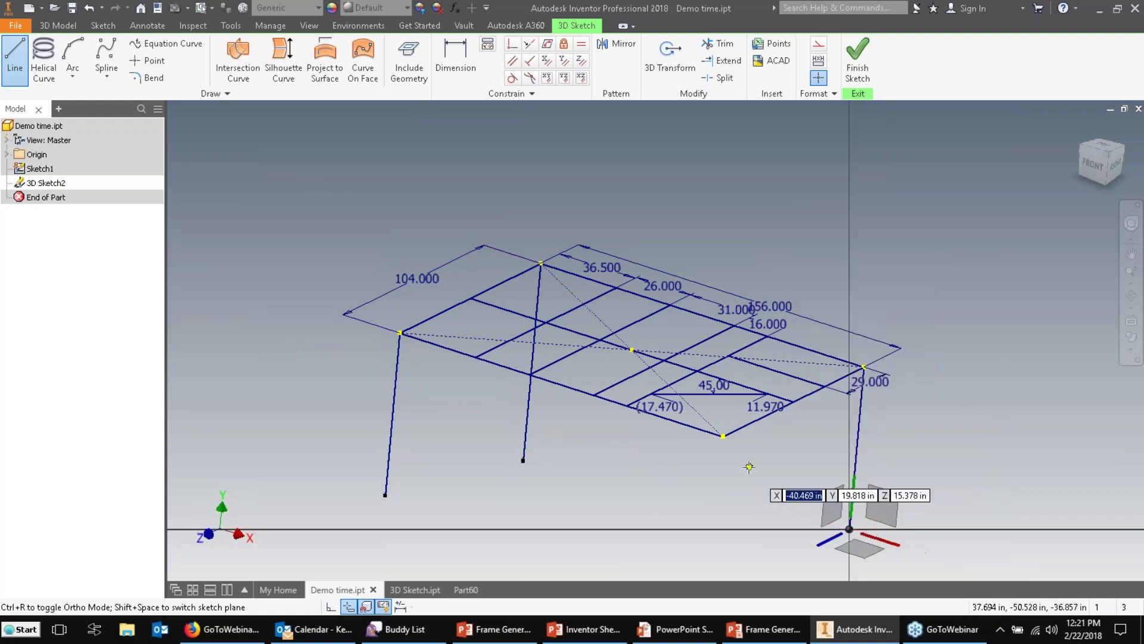
{"action": "left_click", "coordinate": [721, 438]}
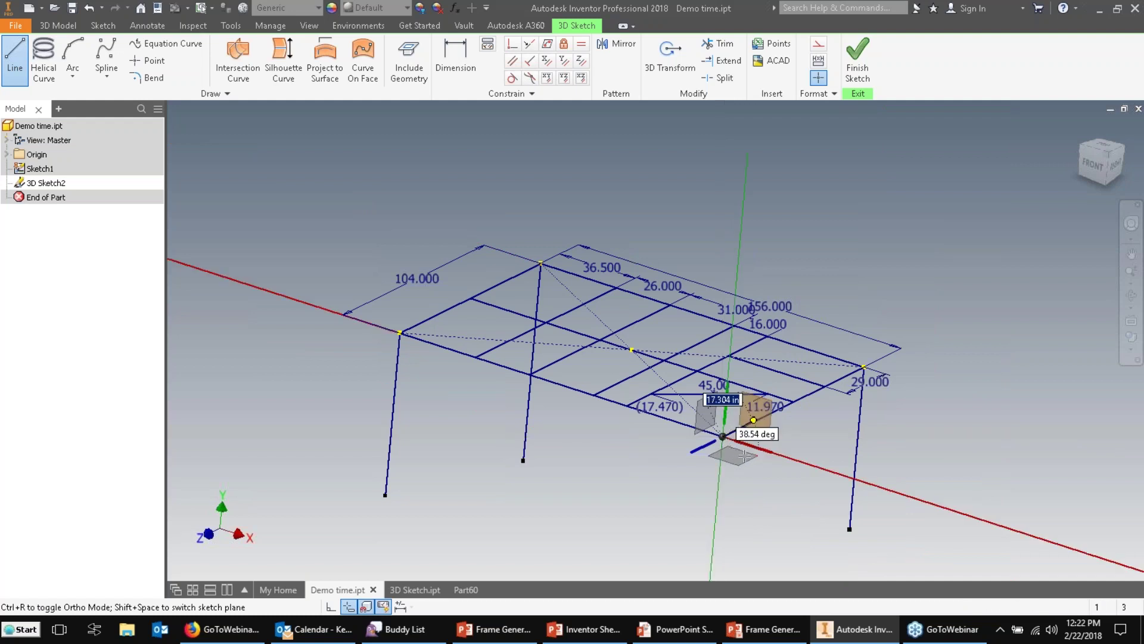
{"action": "left_click", "coordinate": [711, 572]}
{"action": "right_click", "coordinate": [742, 512]}
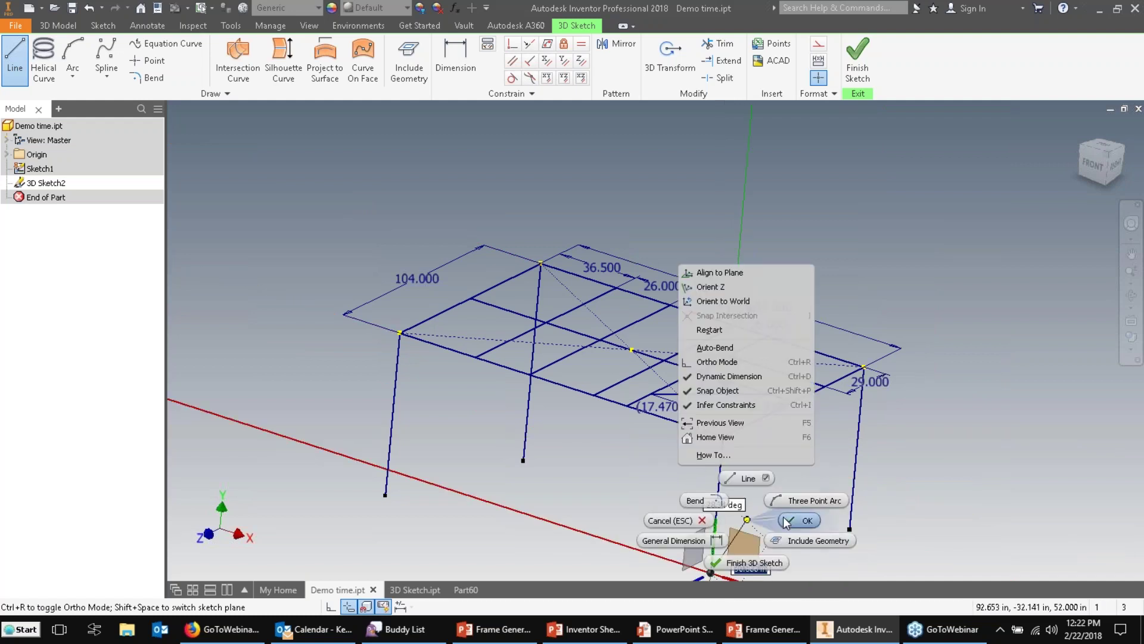
{"action": "left_click", "coordinate": [787, 523]}
{"action": "middle_click_drag", "start_coordinate": [790, 523], "coordinate": [757, 455]}
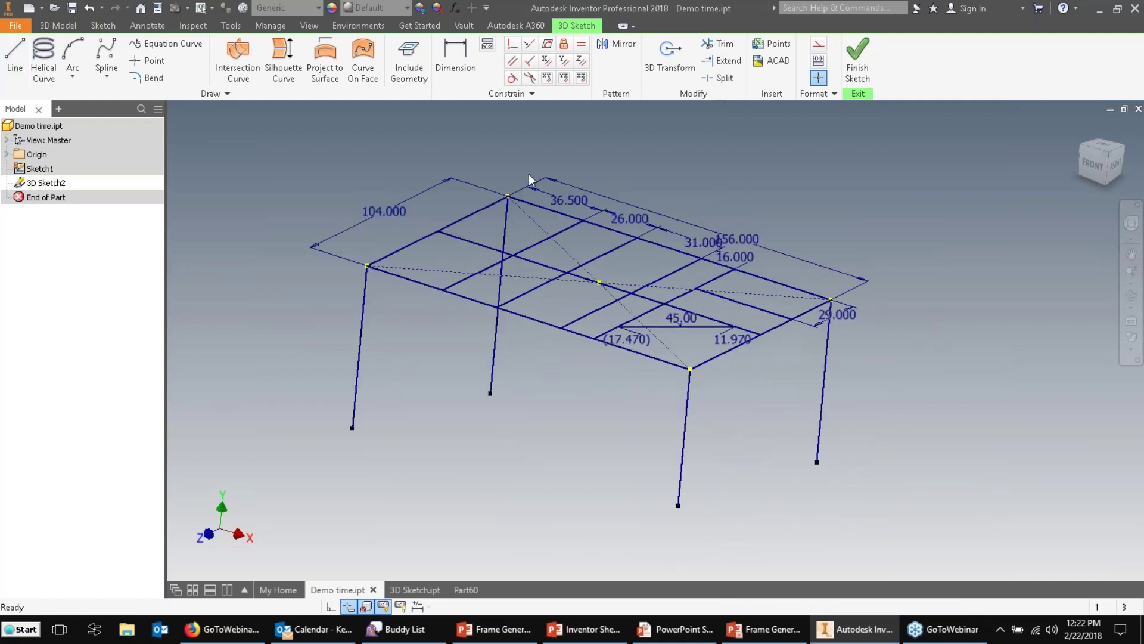
- Apply an Equal constraint to the four vertical leg lines
{"action": "left_click", "coordinate": [820, 406]}
{"action": "left_click", "coordinate": [685, 438], "text": "ctrl"}
{"action": "left_click", "coordinate": [494, 352], "text": "ctrl"}
{"action": "left_click", "coordinate": [357, 374], "text": "ctrl"}
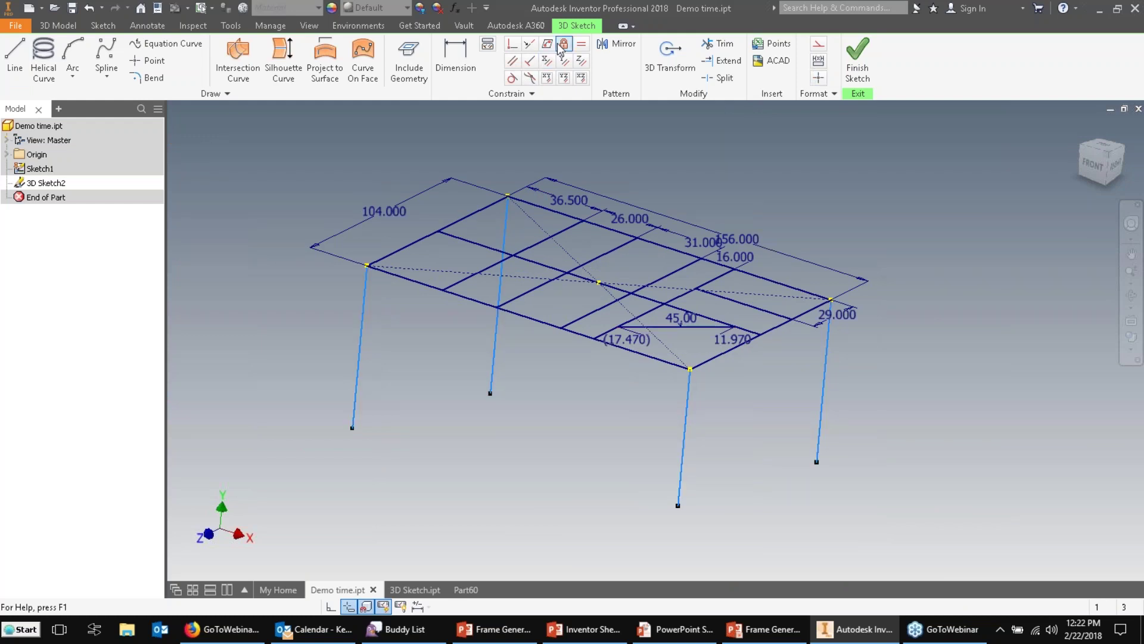
{"action": "left_click", "coordinate": [581, 44]}
- Dimension the front-left leg and set its length to 84 in
{"action": "left_click", "coordinate": [456, 59]}
{"action": "left_click", "coordinate": [360, 346]}
{"action": "left_click", "coordinate": [335, 295]}
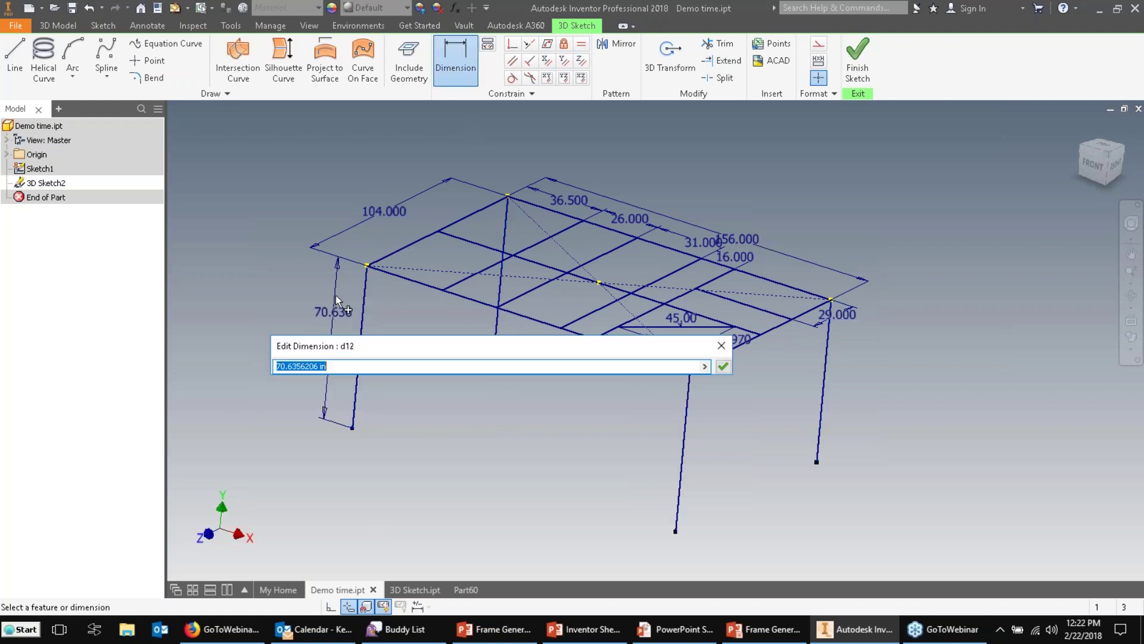
{"action": "type", "text": "84"}
{"action": "key", "text": "Return"}
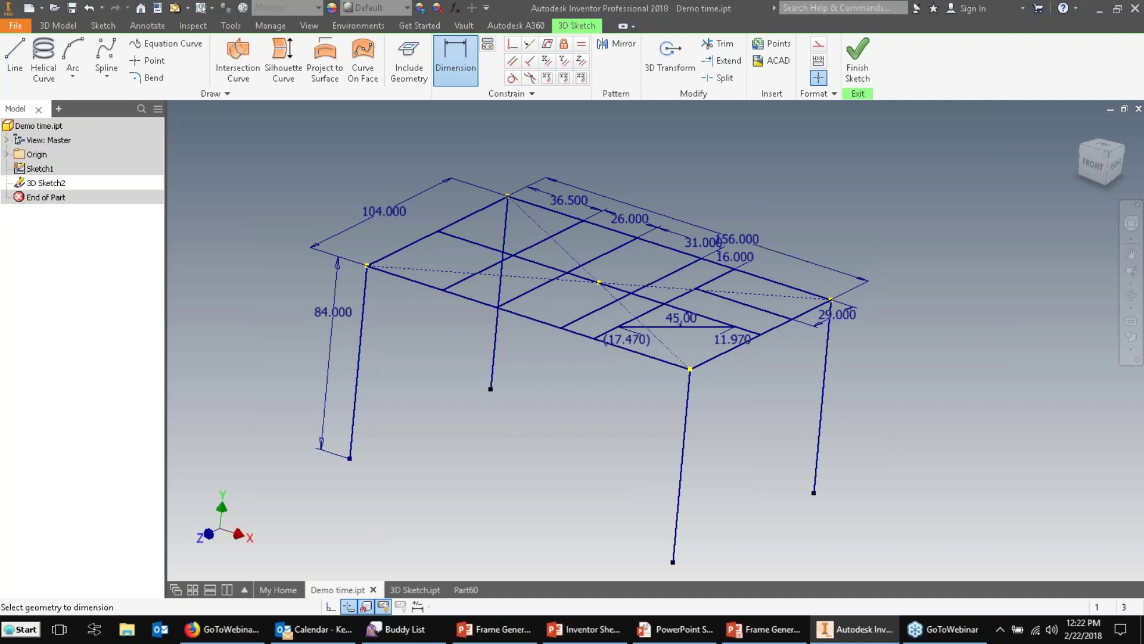
- Draw a diagonal brace line from the midpoint of the front-left leg to the midpoint of the back-right leg
{"action": "middle_click_drag", "start_coordinate": [546, 452], "coordinate": [539, 442], "text": "shift"}
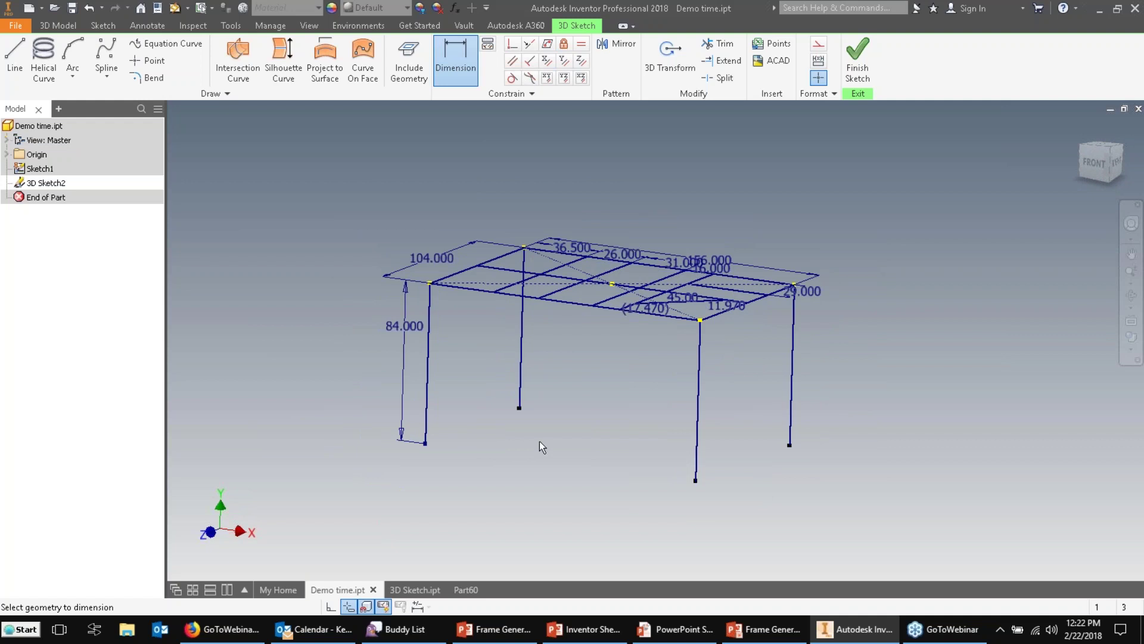
{"action": "key", "text": "l"}
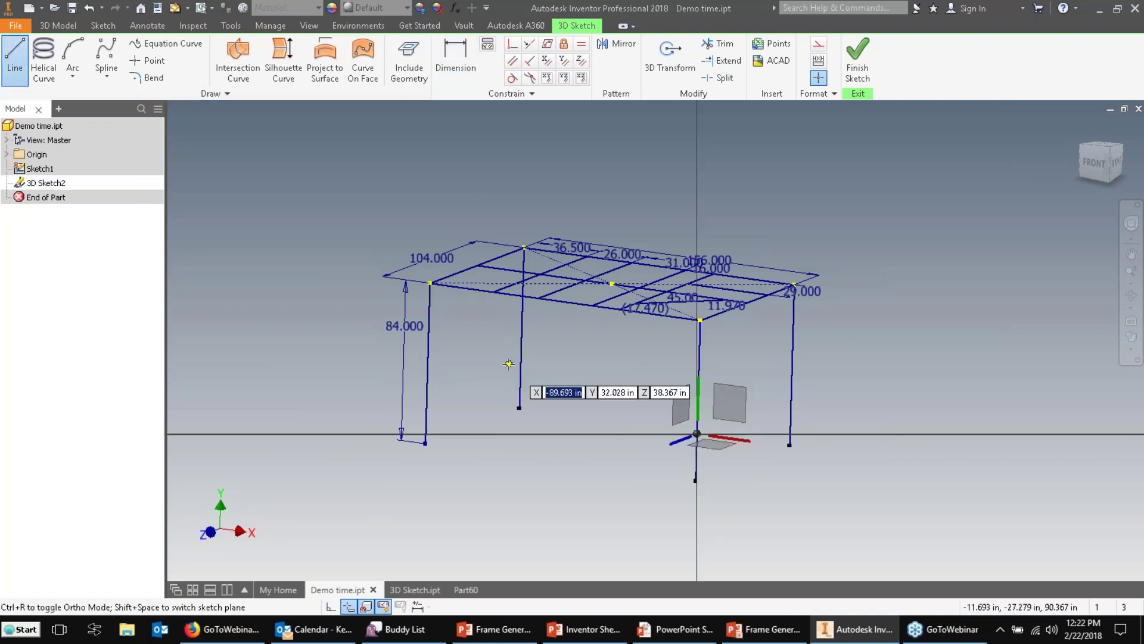
{"action": "left_click", "coordinate": [428, 363]}
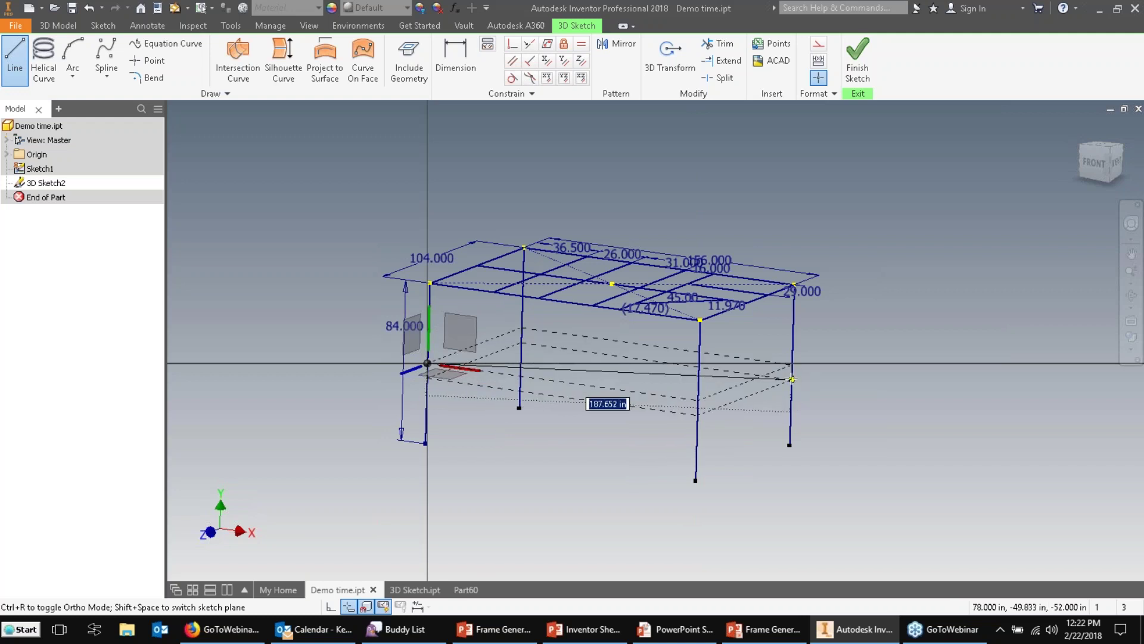
{"action": "left_click", "coordinate": [792, 364]}
- Draw a second, separate brace line from the back-left leg's midpoint to the front-right leg's midpoint
{"action": "right_click", "coordinate": [609, 345]}
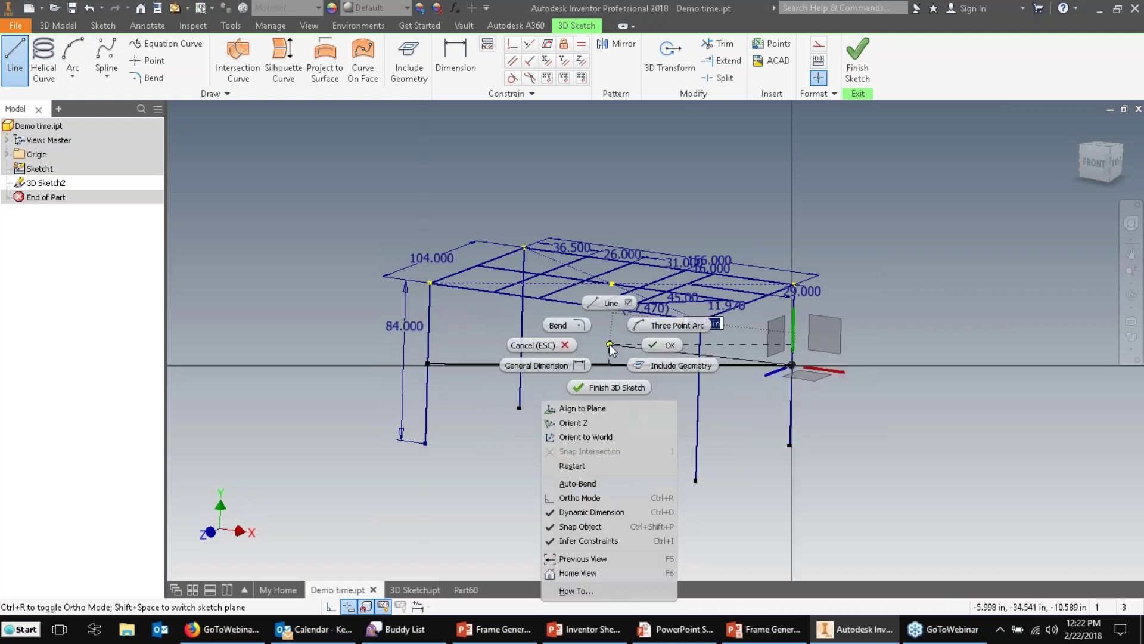
{"action": "left_click", "coordinate": [603, 465]}
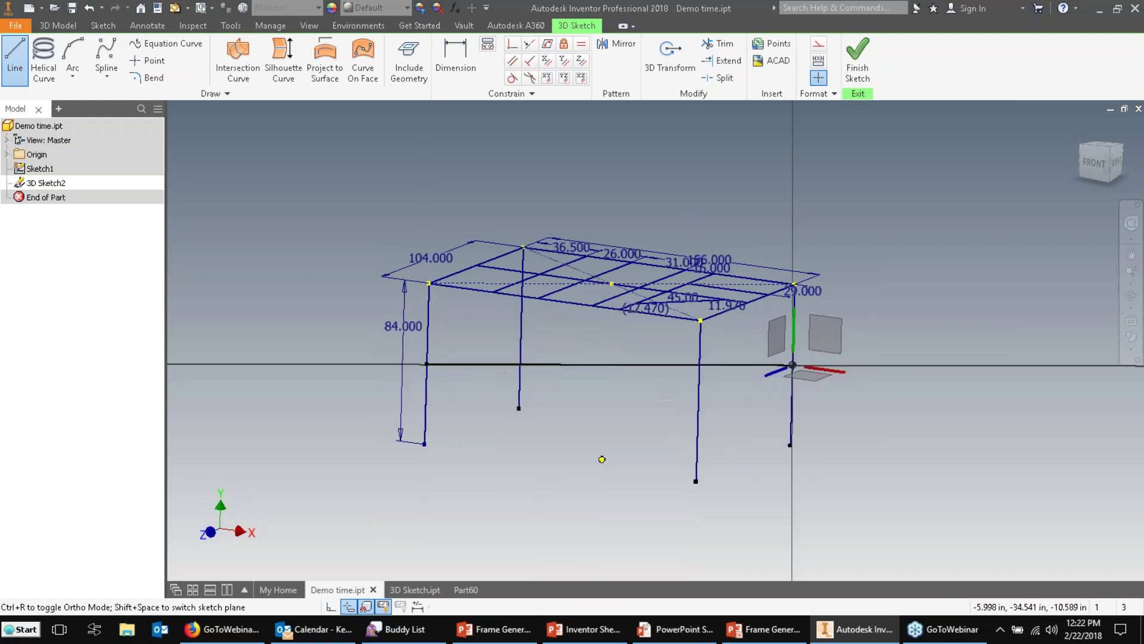
{"action": "left_click", "coordinate": [507, 311]}
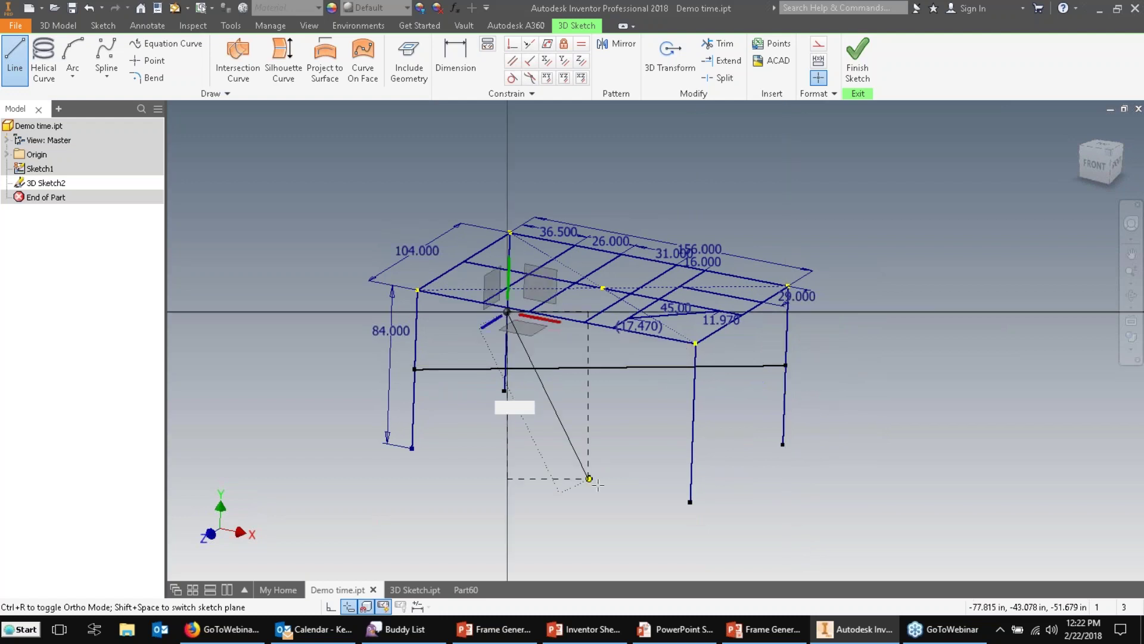
{"action": "left_click", "coordinate": [693, 429]}
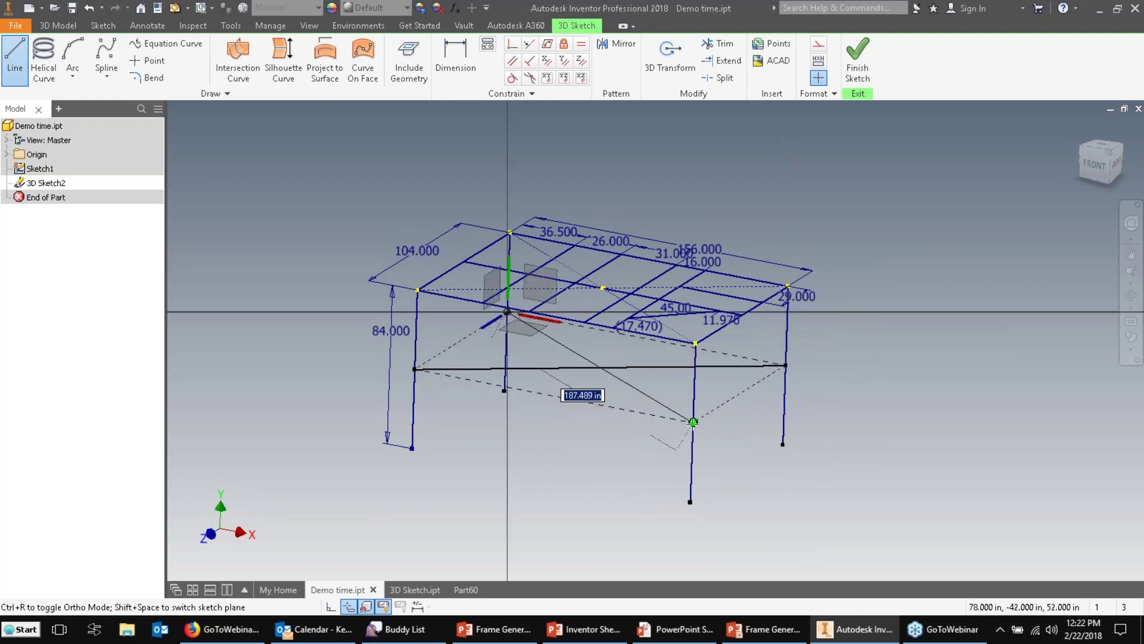
{"action": "right_click", "coordinate": [605, 433]}
{"action": "left_click", "coordinate": [657, 437]}
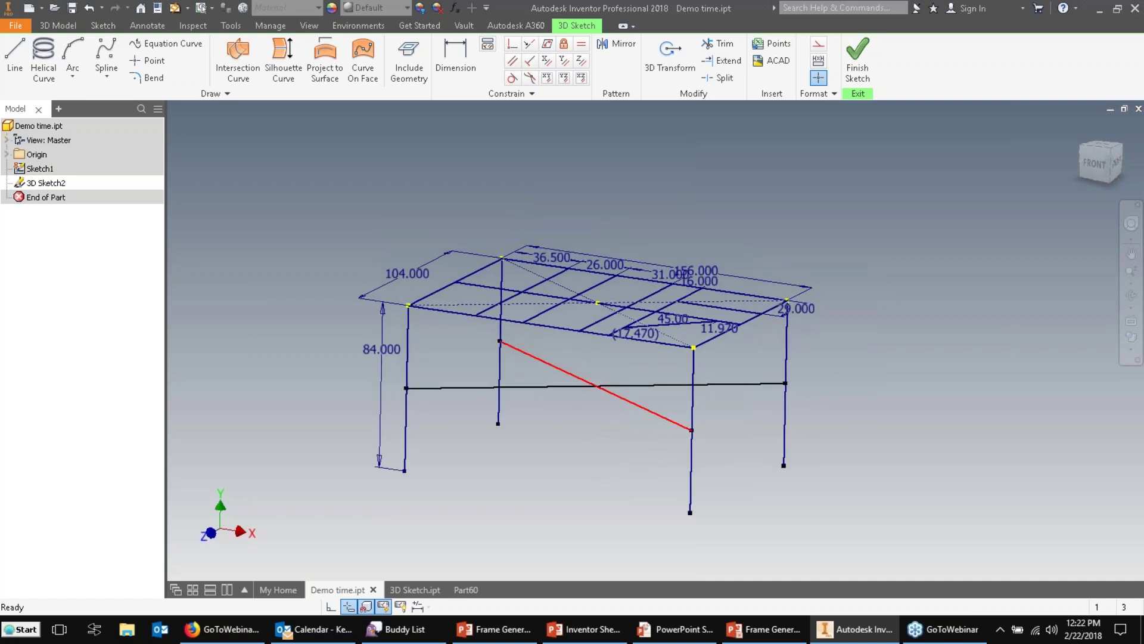
- Split the brace between the back-left and front-right legs where it crosses the other brace
{"action": "left_click", "coordinate": [633, 385]}
{"action": "left_click", "coordinate": [630, 402], "text": "ctrl"}
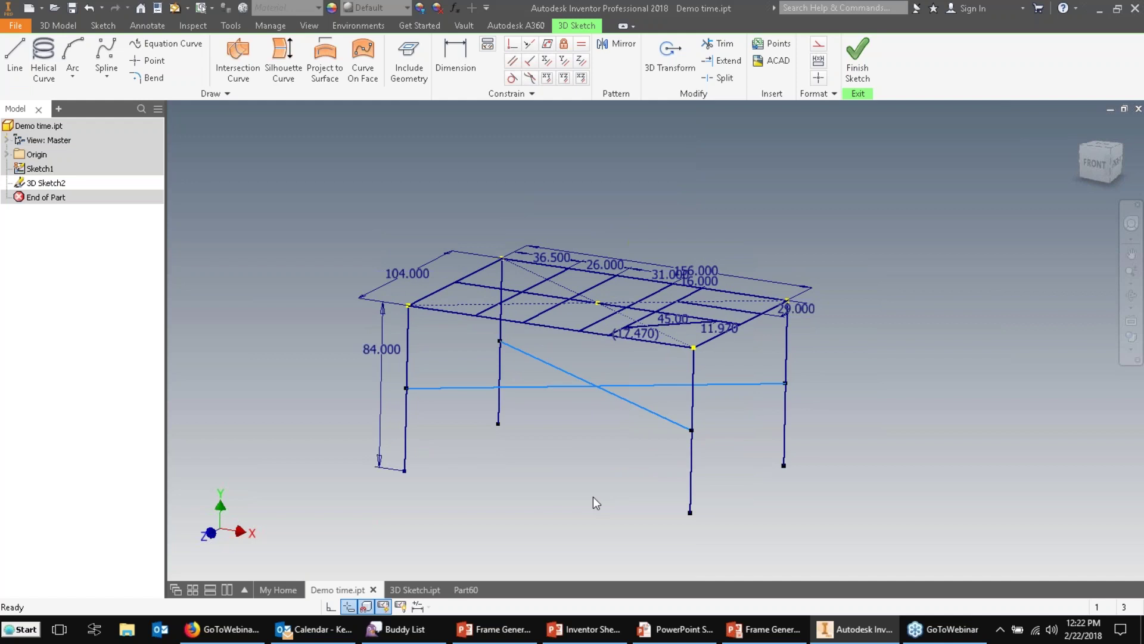
{"action": "left_click", "coordinate": [612, 413]}
{"action": "left_click", "coordinate": [620, 396]}
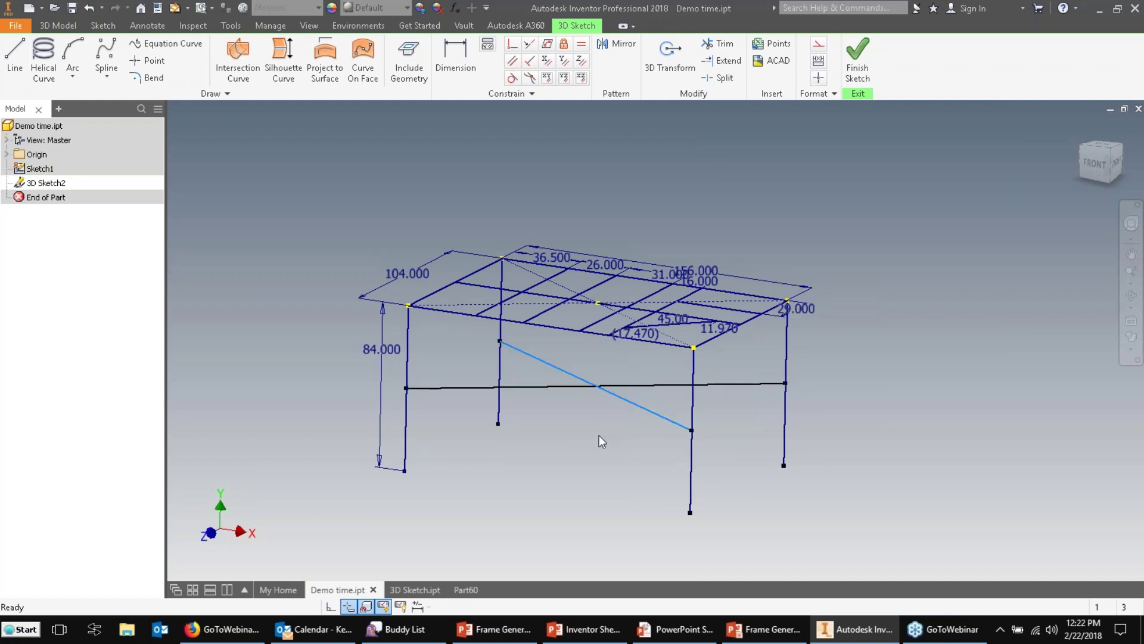
{"action": "left_click", "coordinate": [692, 177]}
{"action": "left_click", "coordinate": [722, 78]}
{"action": "left_click", "coordinate": [615, 397]}
{"action": "key", "text": "Escape"}
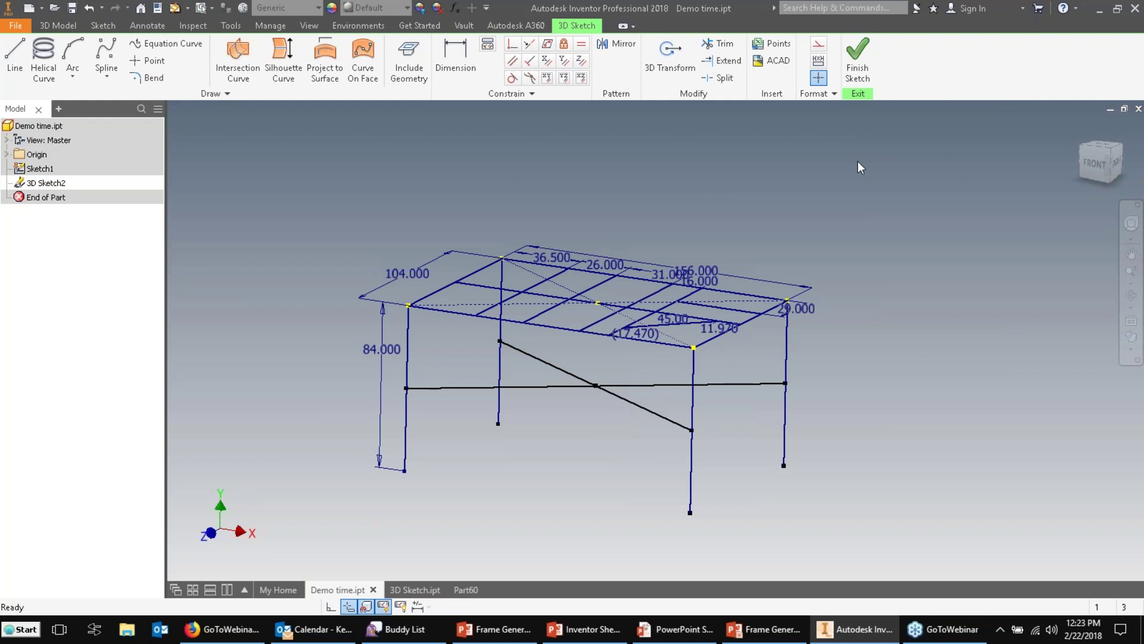
- Finish the 3D sketch and create a new assembly file
{"action": "left_click", "coordinate": [858, 59]}
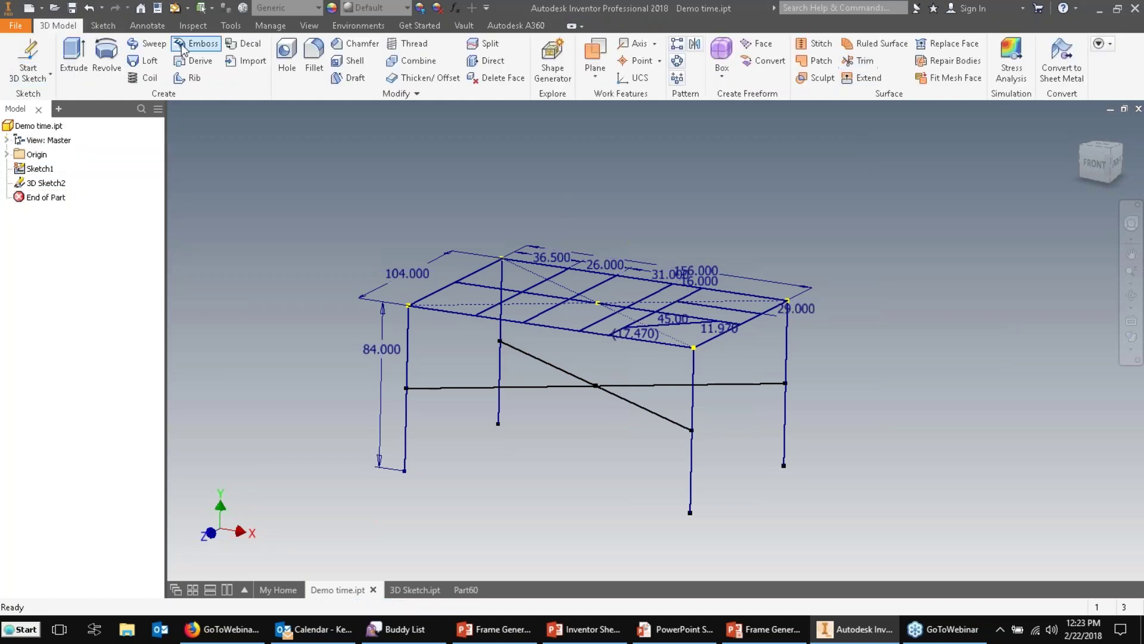
{"action": "left_click", "coordinate": [29, 8]}
{"action": "double_click", "coordinate": [466, 256]}
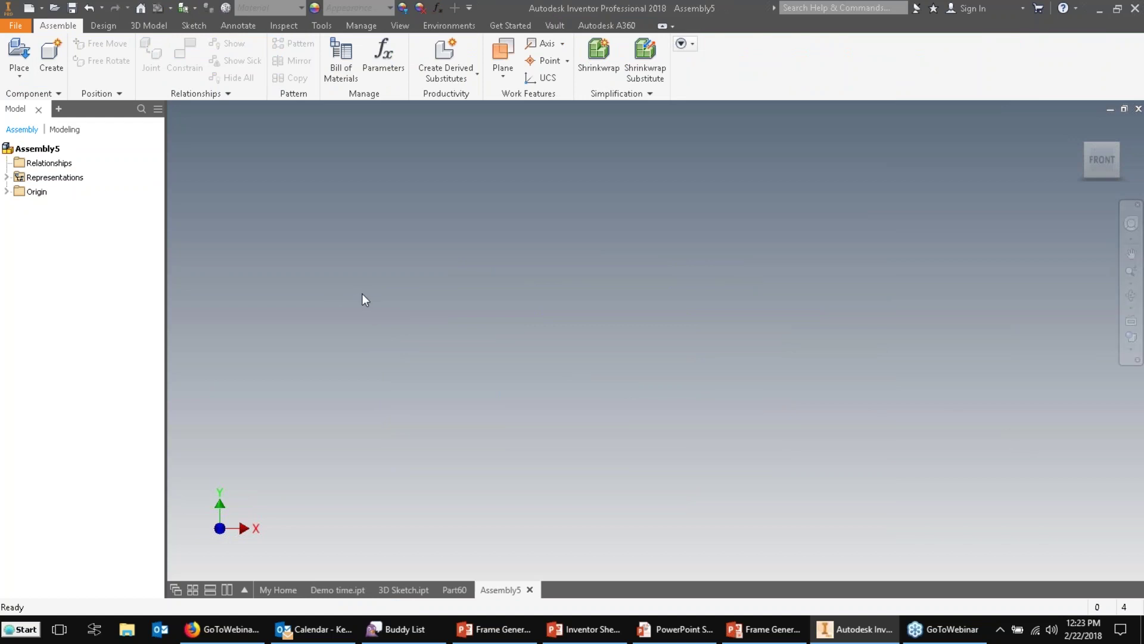
- Place one instance of Platform Skeleton Sketch.ipt in the assembly, grounded at the origin
{"action": "left_click", "coordinate": [20, 76]}
{"action": "left_click", "coordinate": [34, 99]}
{"action": "left_click", "coordinate": [549, 152]}
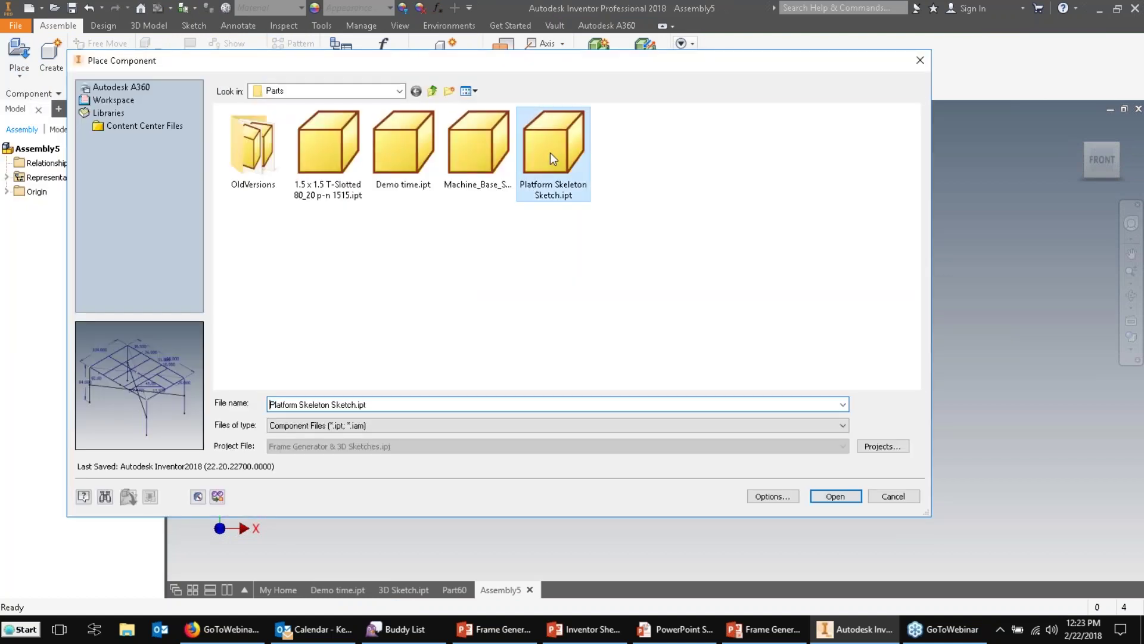
{"action": "left_click", "coordinate": [835, 497]}
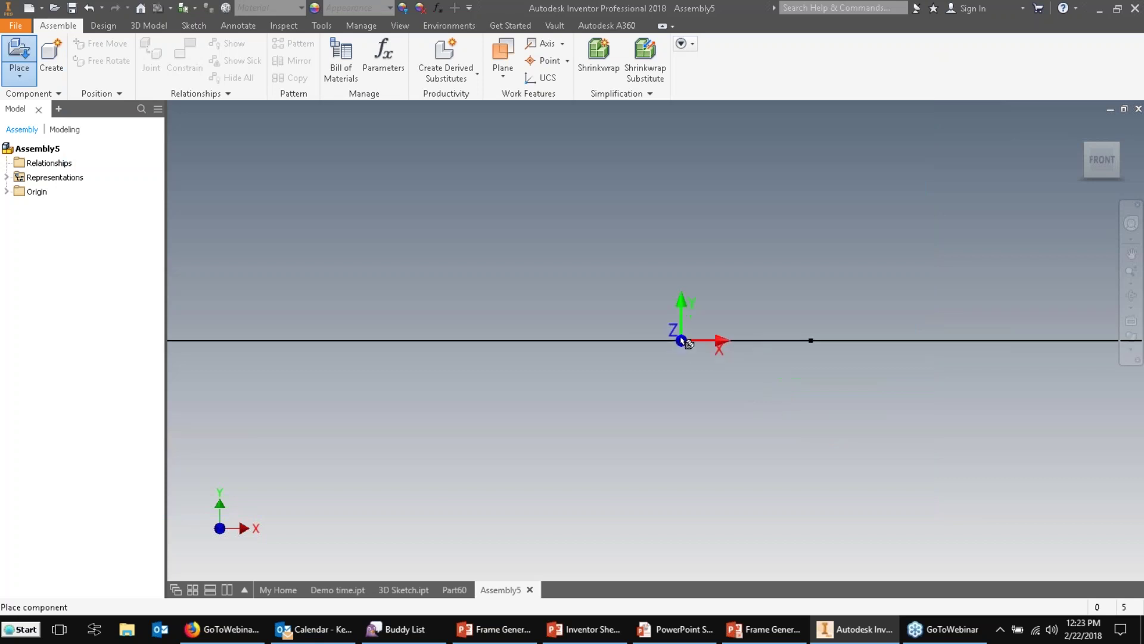
{"action": "middle_click_drag", "start_coordinate": [669, 319], "coordinate": [592, 327], "text": "shift"}
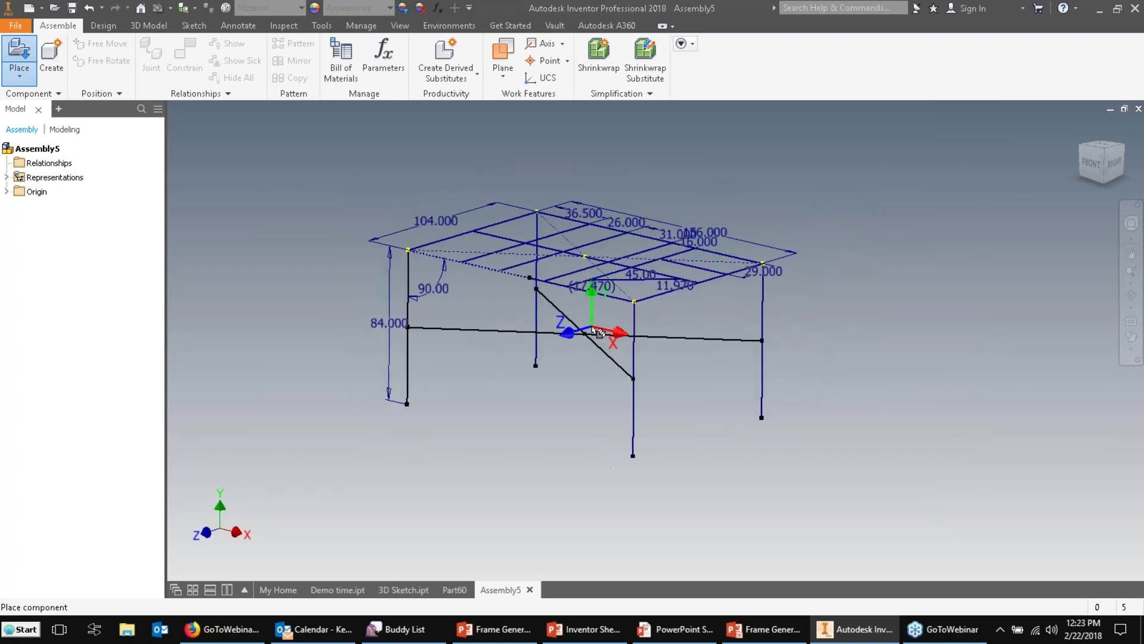
{"action": "right_click", "coordinate": [594, 330]}
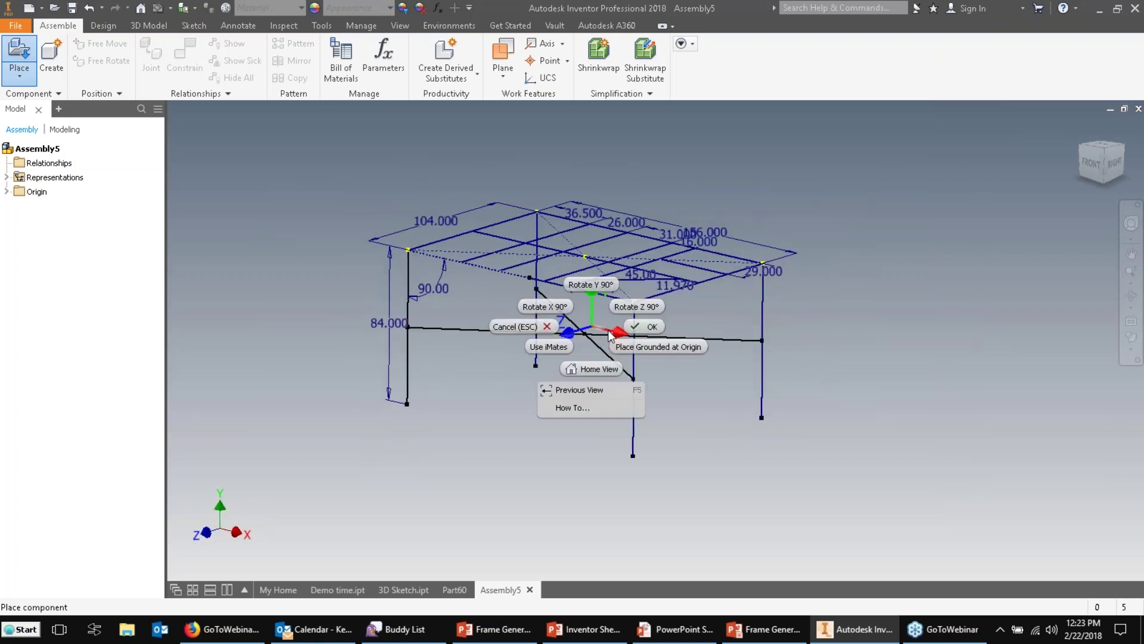
{"action": "left_click", "coordinate": [649, 347]}
{"action": "right_click", "coordinate": [394, 260]}
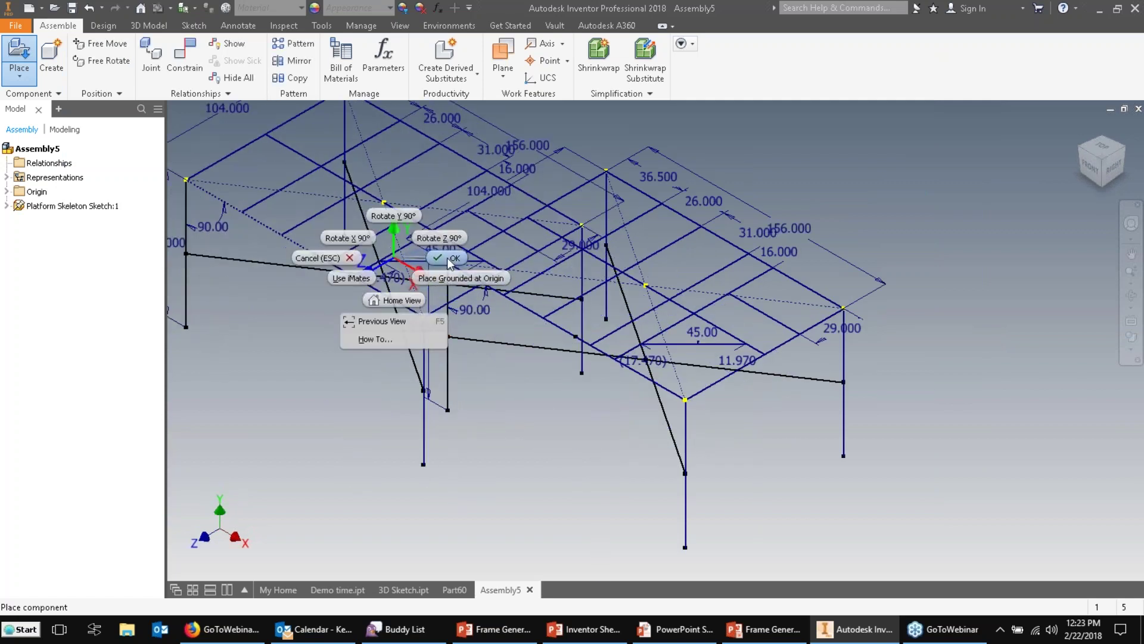
{"action": "left_click", "coordinate": [448, 258]}
{"action": "scroll", "coordinate": [526, 310], "scroll_direction": "up", "scroll_amount": 3}
{"action": "middle_click_drag", "start_coordinate": [477, 298], "coordinate": [399, 248], "text": "shift"}
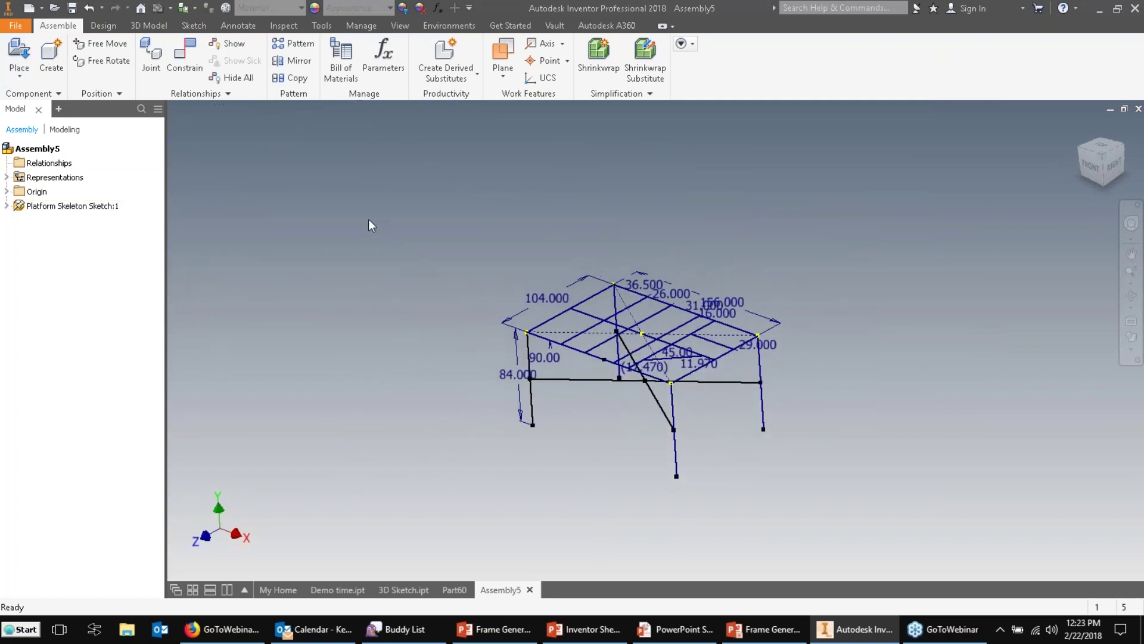
- Save the assembly as DEMO TIME.iam in the Assemblies folder, replacing the existing file
{"action": "left_click", "coordinate": [72, 8]}
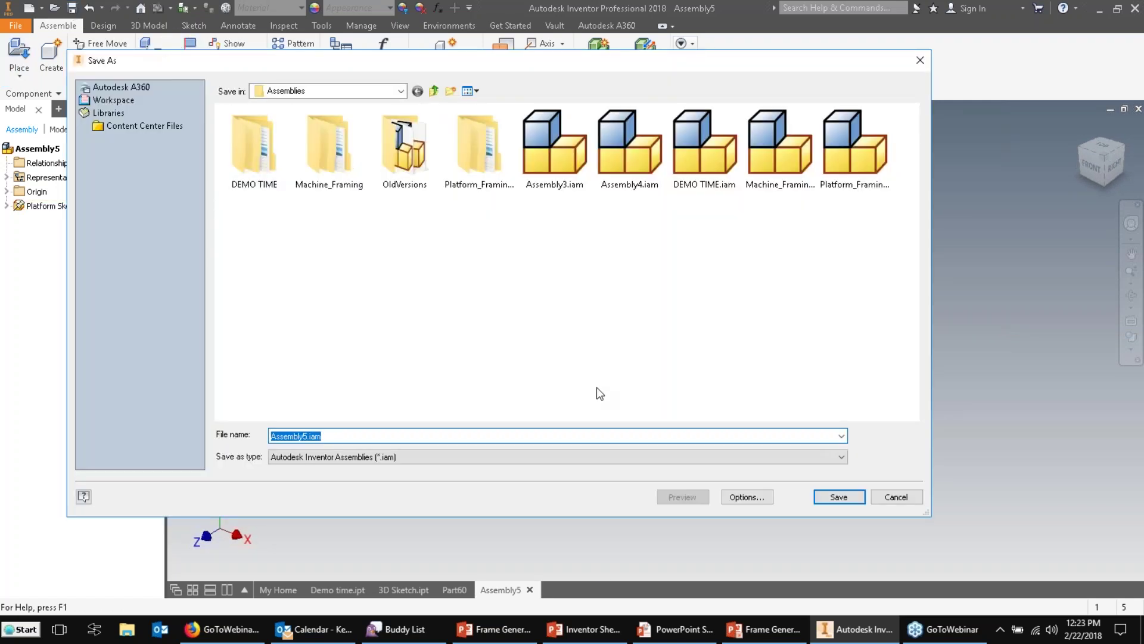
{"action": "left_click", "coordinate": [861, 149]}
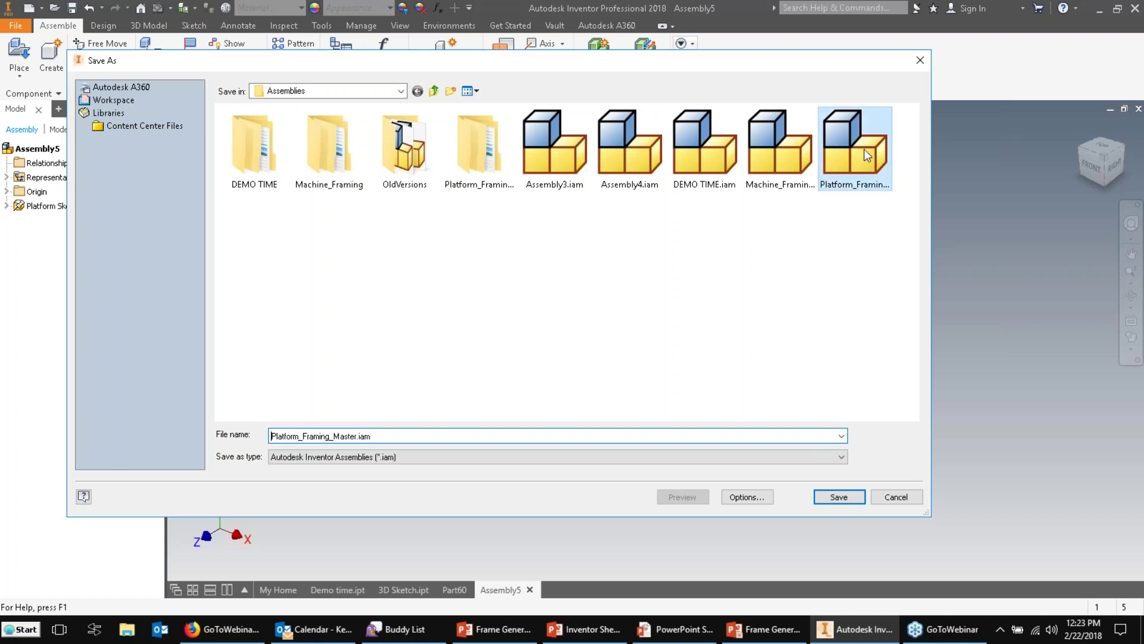
{"action": "left_click", "coordinate": [704, 149]}
{"action": "left_click", "coordinate": [827, 500]}
{"action": "left_click", "coordinate": [596, 307]}
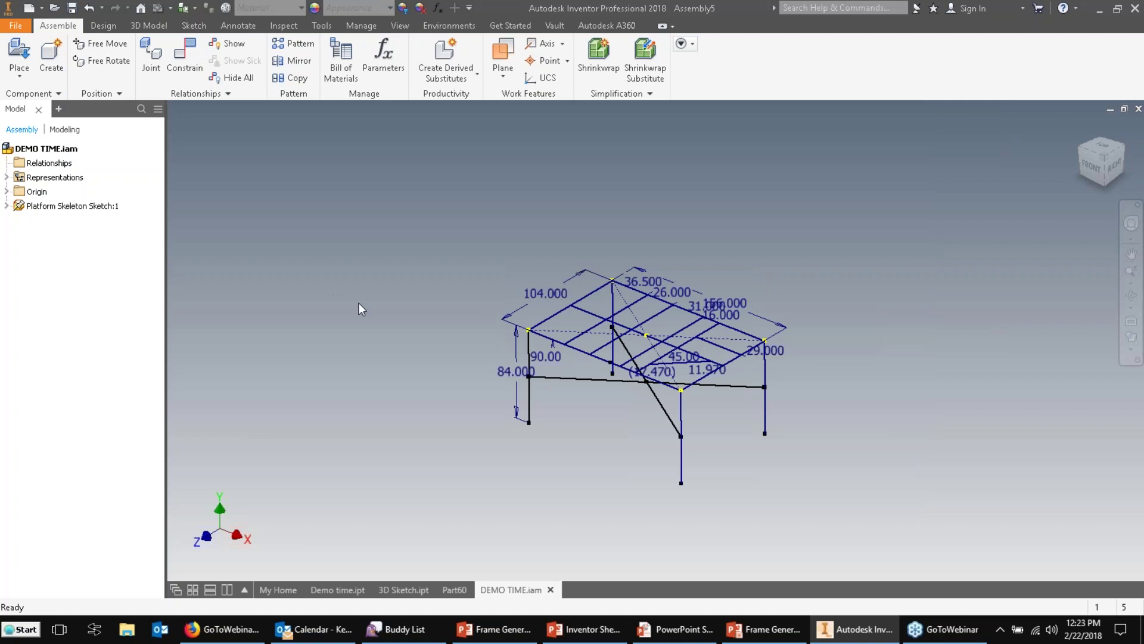
- Examine the Structural Shapes categories and the filter options in the Content Center, then close it
{"action": "left_click", "coordinate": [103, 26]}
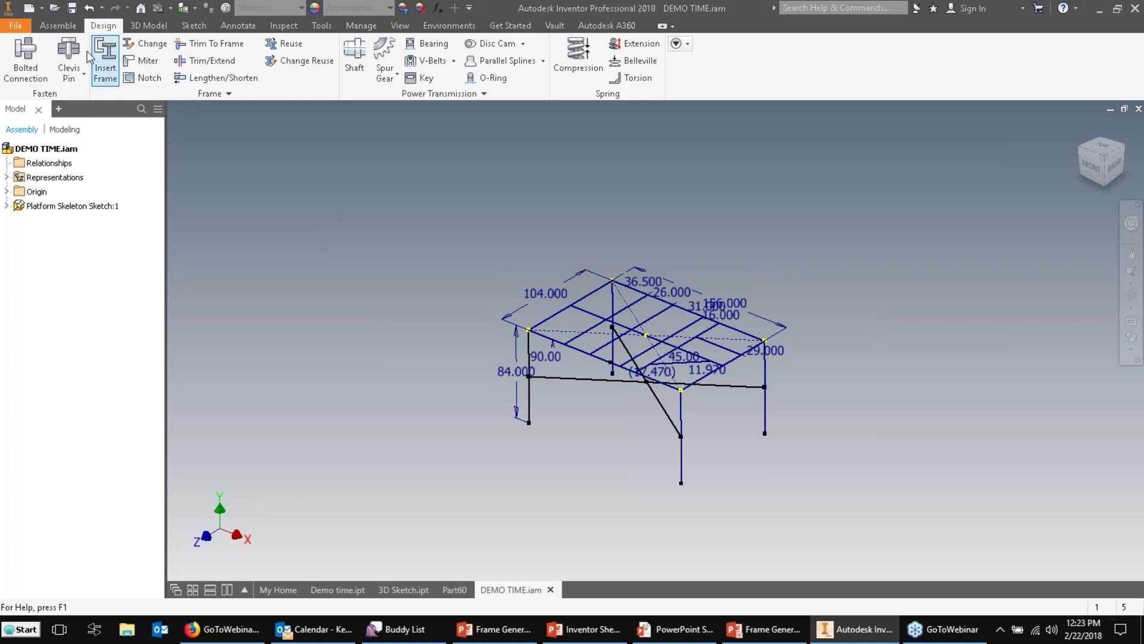
{"action": "left_click", "coordinate": [16, 25]}
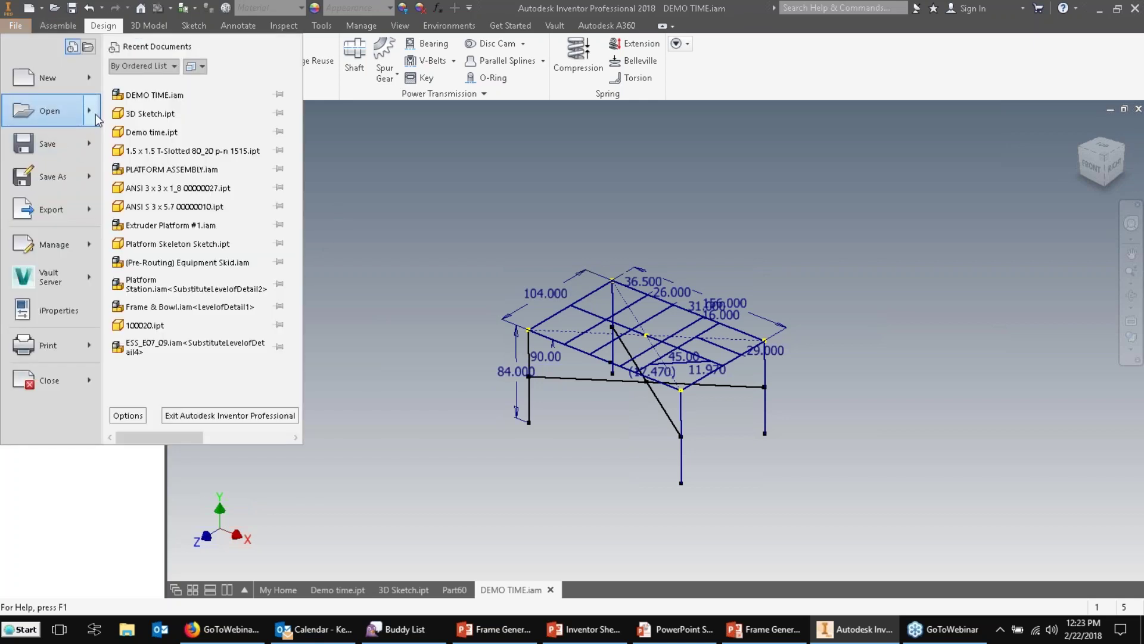
{"action": "mouse_move", "coordinate": [95, 113]}
{"action": "left_click", "coordinate": [199, 212]}
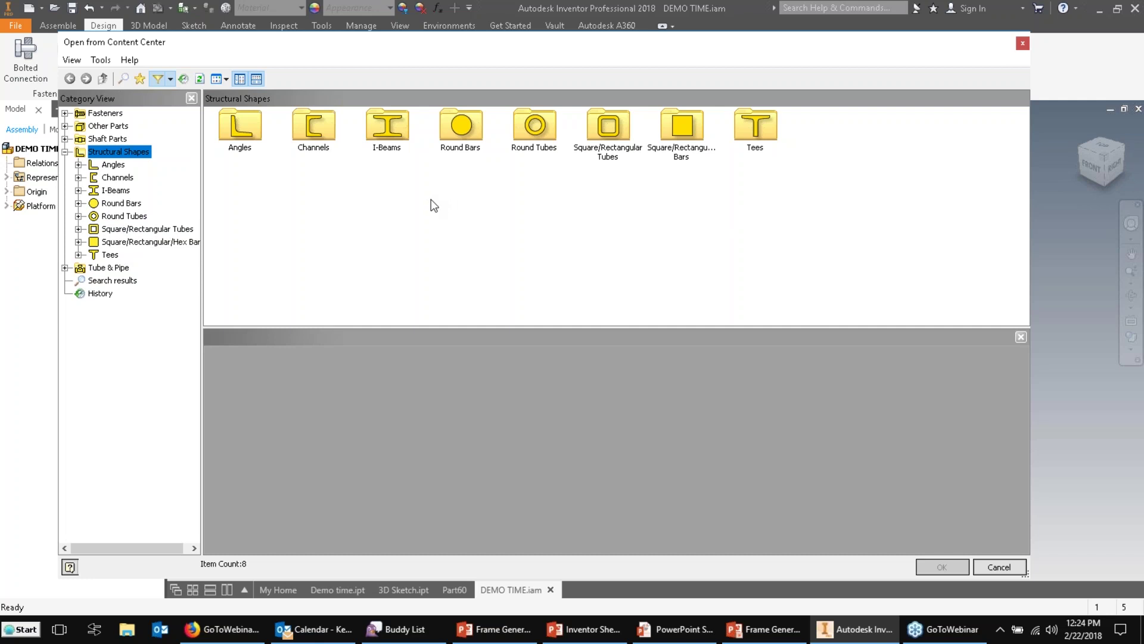
{"action": "left_click", "coordinate": [169, 79]}
{"action": "left_click", "coordinate": [1022, 44]}
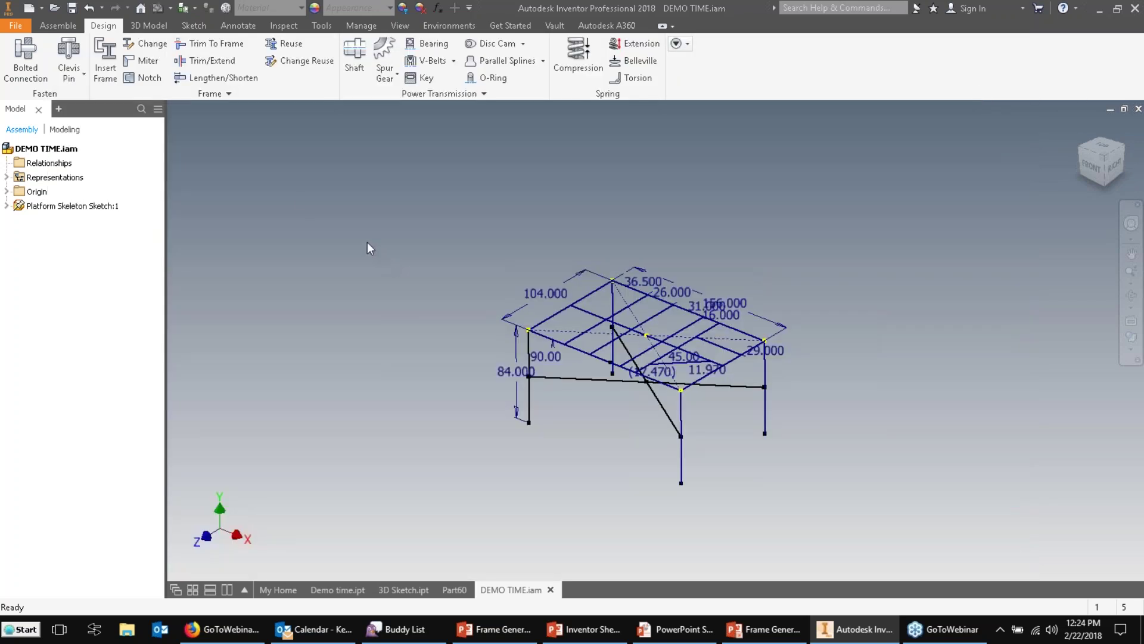
- Start inserting frame members and review the available standards, keeping ANSI selected
{"action": "left_click", "coordinate": [105, 59]}
{"action": "middle_click_drag", "start_coordinate": [614, 307], "coordinate": [725, 277]}
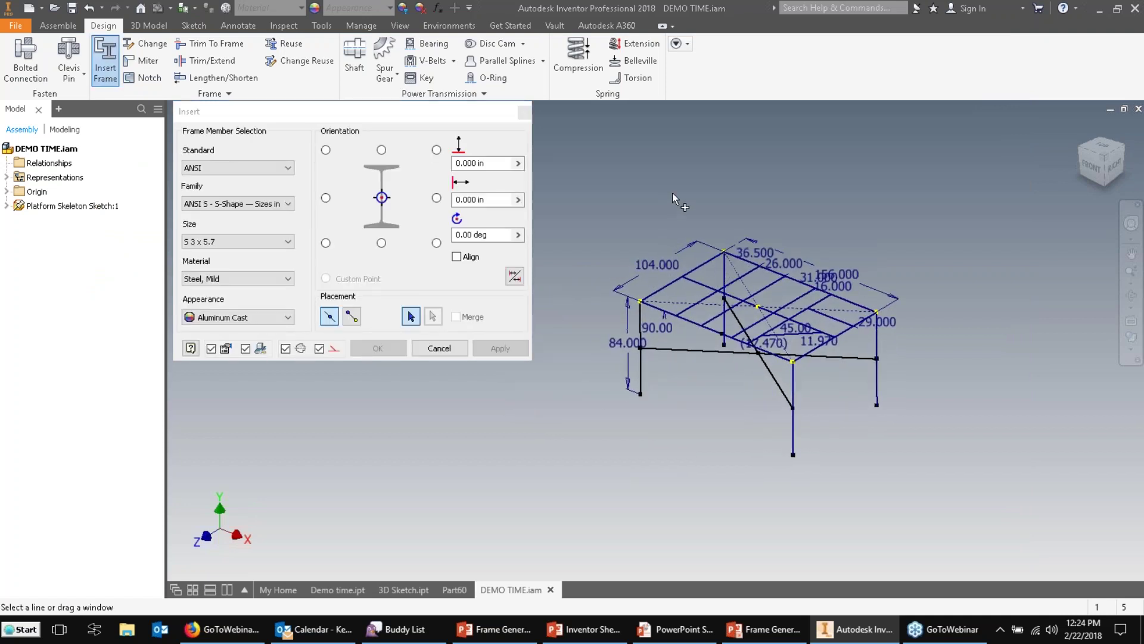
{"action": "scroll", "coordinate": [664, 198], "scroll_direction": "up", "scroll_amount": 4}
{"action": "left_click_drag", "start_coordinate": [422, 117], "coordinate": [425, 134]}
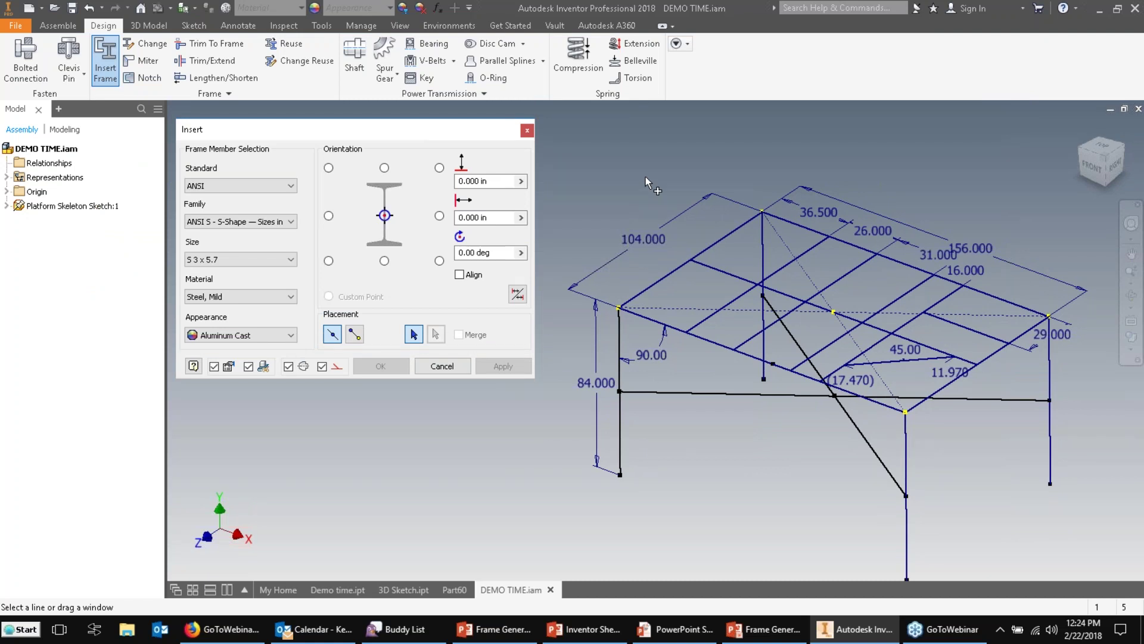
{"action": "left_click", "coordinate": [294, 185]}
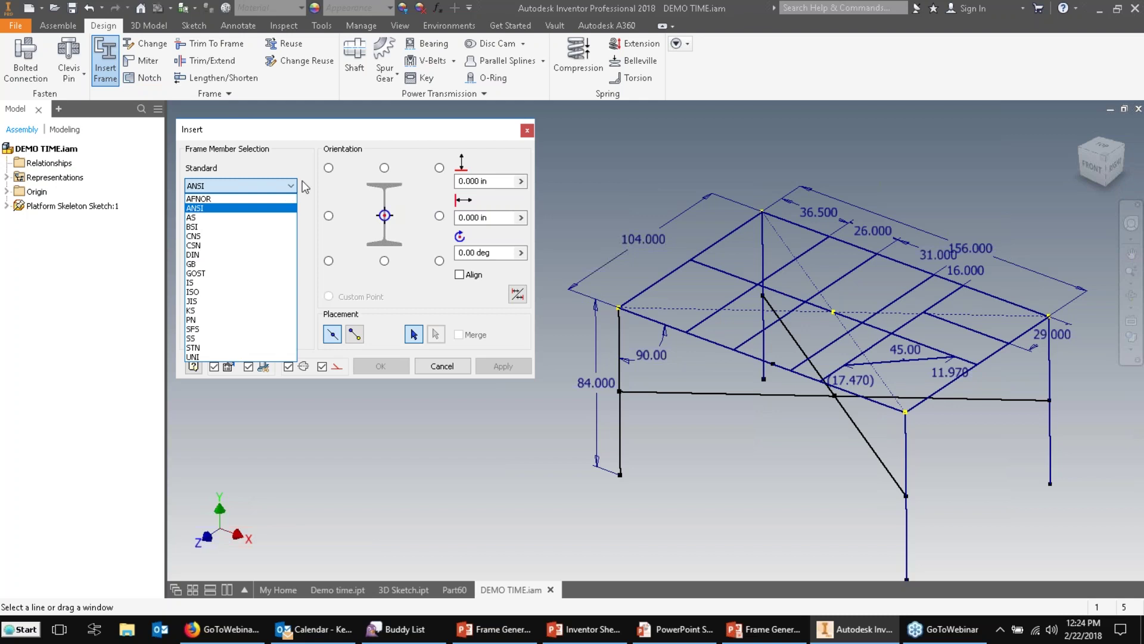
{"action": "left_click", "coordinate": [302, 181]}
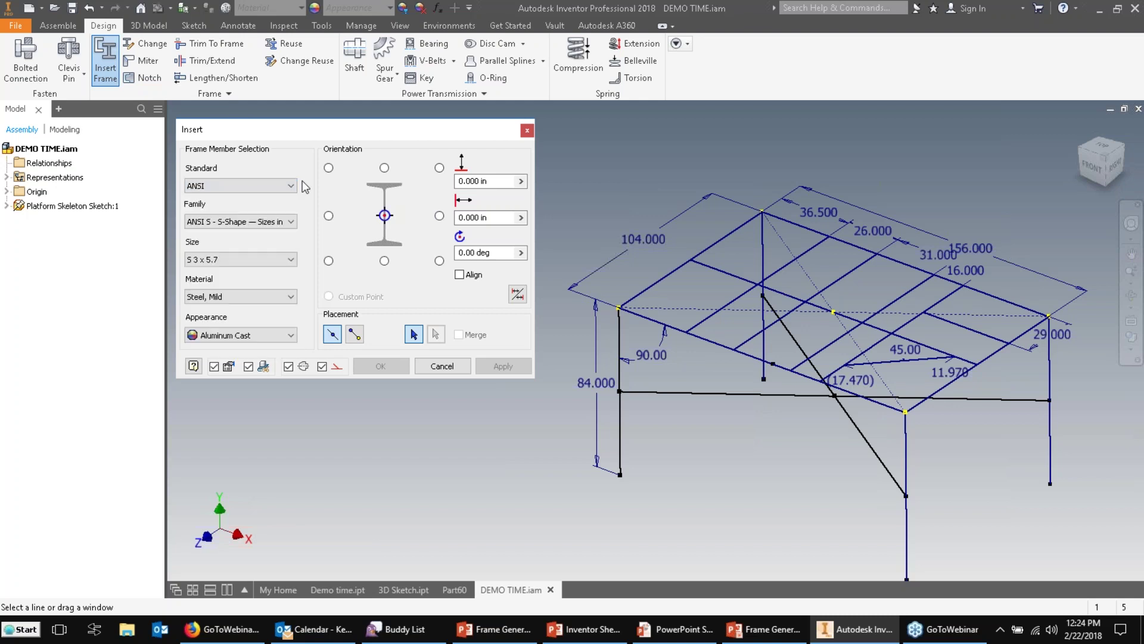
- Preview the ANSI families one after another, from AISC rectangular and square tubing to the ASTM and HP-Shape profiles
{"action": "left_click", "coordinate": [291, 223]}
{"action": "left_click", "coordinate": [292, 236]}
{"action": "left_click", "coordinate": [291, 221]}
{"action": "scroll", "coordinate": [286, 245], "scroll_direction": "up", "scroll_amount": 5}
{"action": "left_click", "coordinate": [282, 241]}
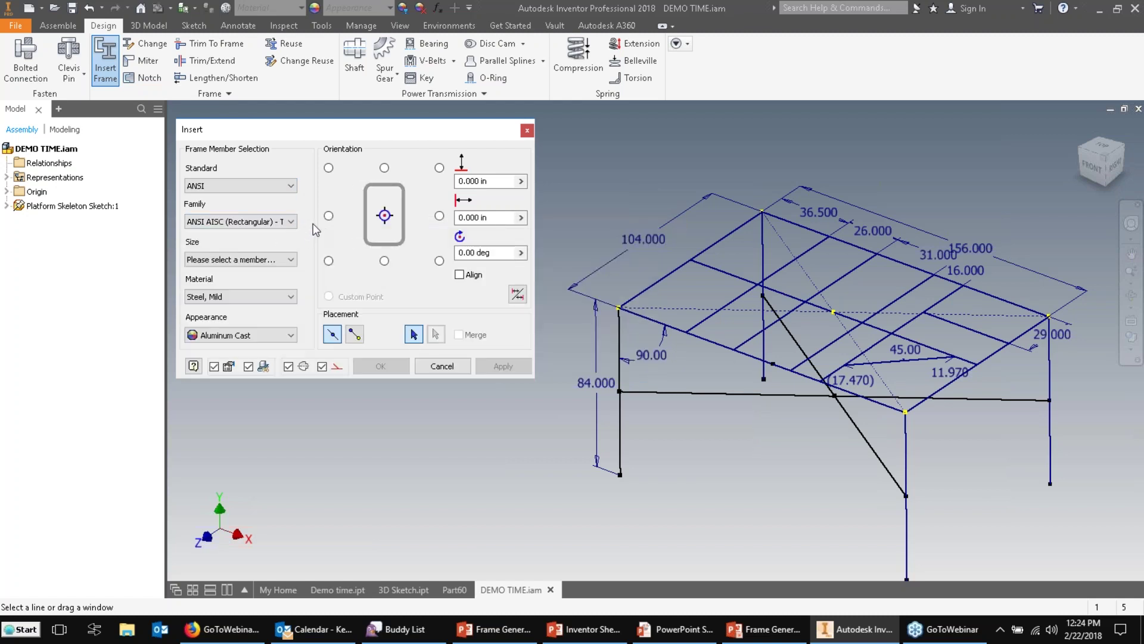
{"action": "key", "text": "Down"}
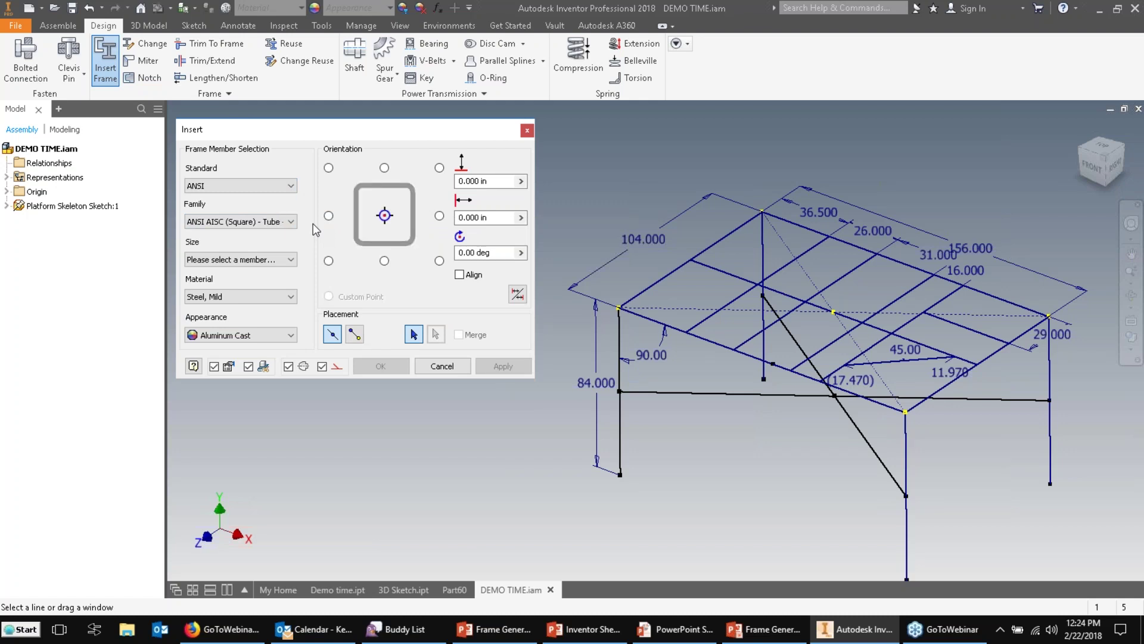
{"action": "key", "text": "Down"}
{"action": "key", "text": "Down"}
{"action": "key", "text": "Down"}
{"action": "key", "text": "Down"}
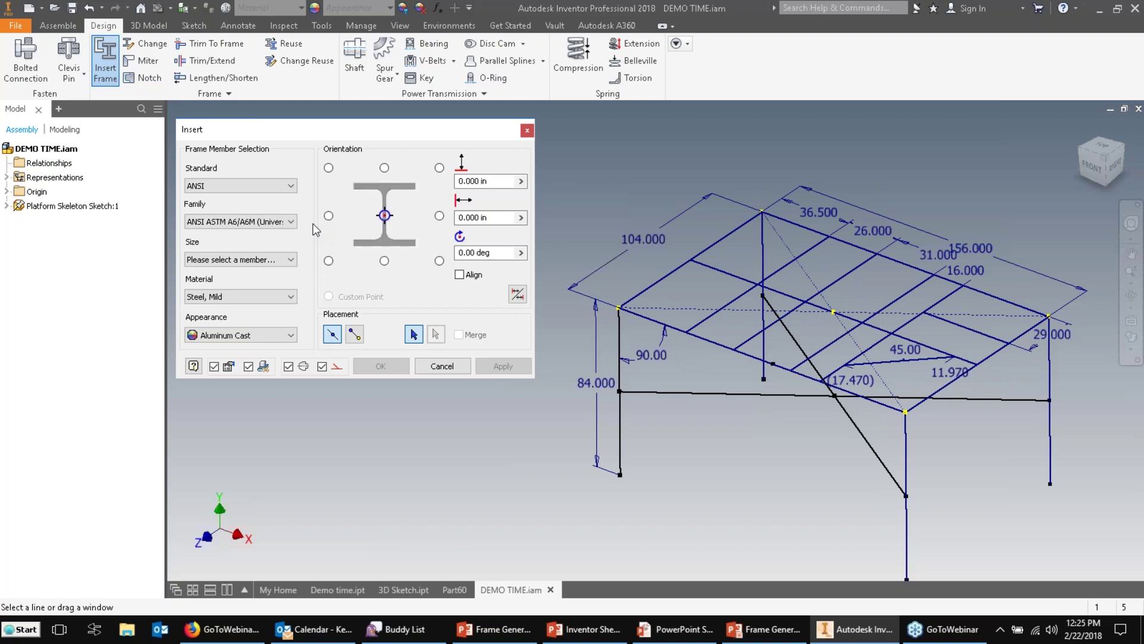
{"action": "key", "text": "Down"}
{"action": "key", "text": "Down"}
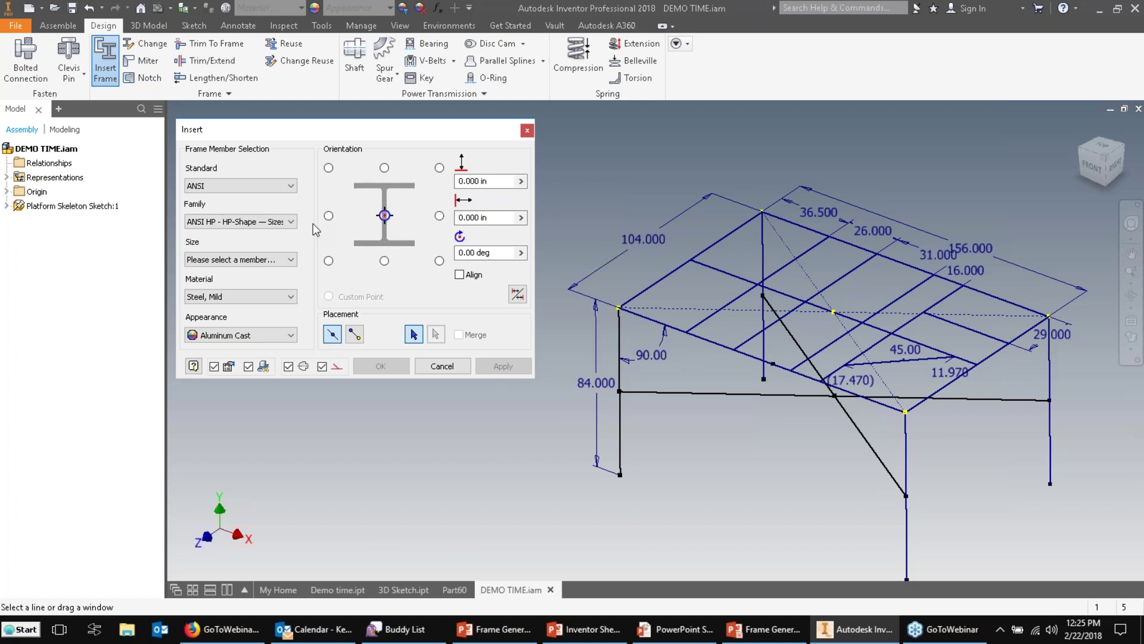
- Try the ANSI S - S-Shape and Pipe Extra Strong families as the frame member profile
{"action": "left_click", "coordinate": [261, 224]}
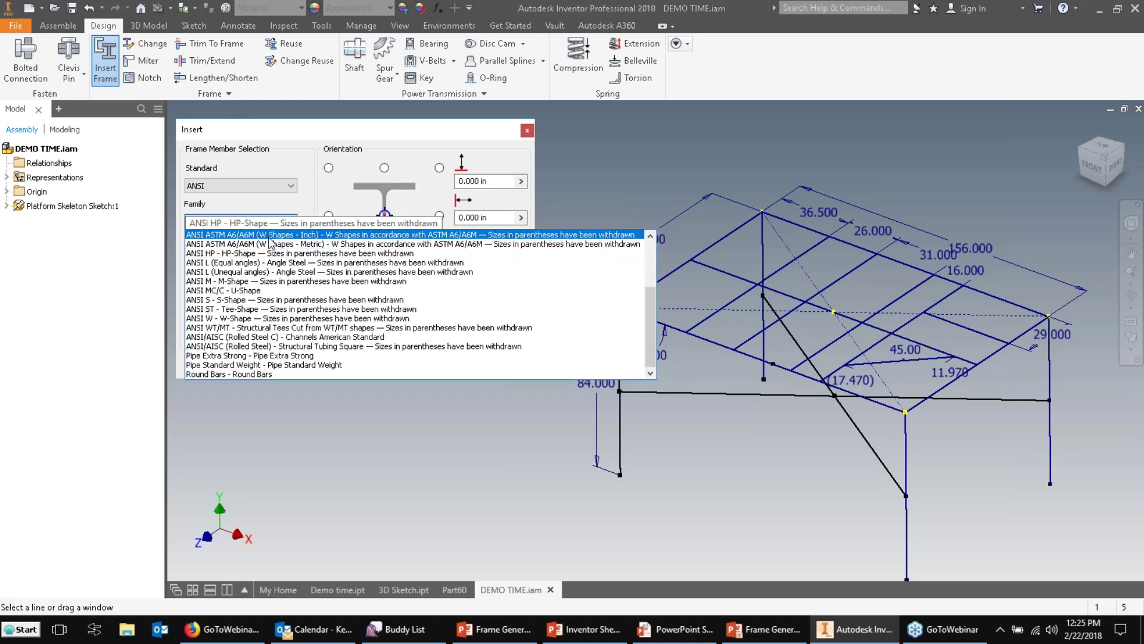
{"action": "left_click", "coordinate": [302, 299]}
{"action": "left_click", "coordinate": [278, 224]}
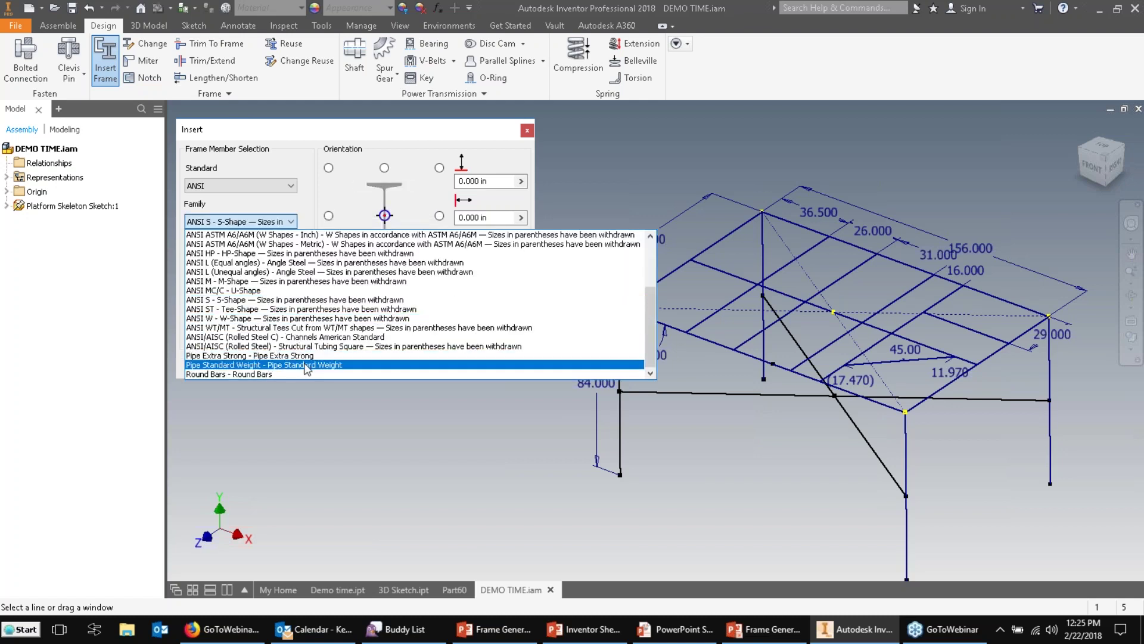
{"action": "left_click", "coordinate": [306, 356]}
- Set the member family to ANSI S - S-Shape and the size to S 3 x 5.7, keeping the Aluminum Cast appearance
{"action": "left_click", "coordinate": [282, 223]}
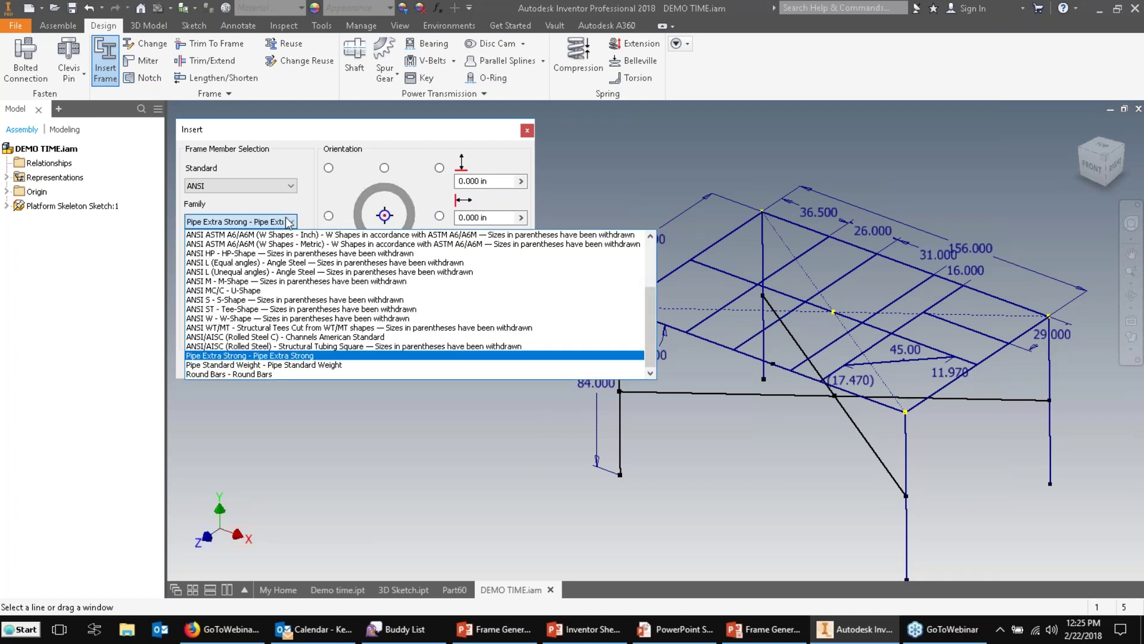
{"action": "left_click", "coordinate": [282, 301]}
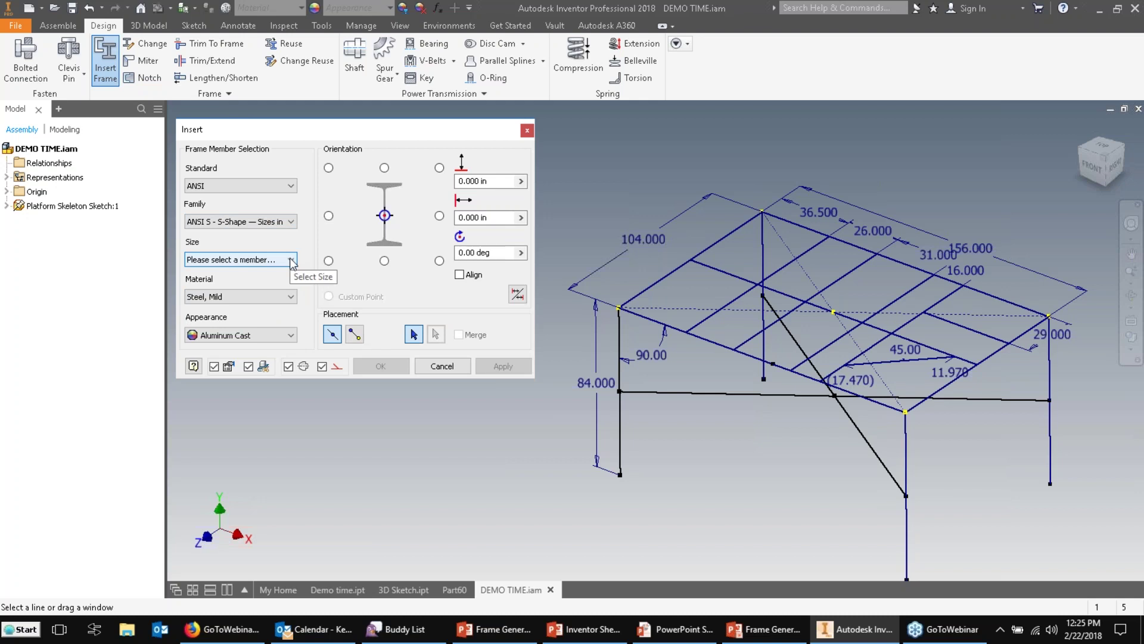
{"action": "left_click", "coordinate": [291, 260]}
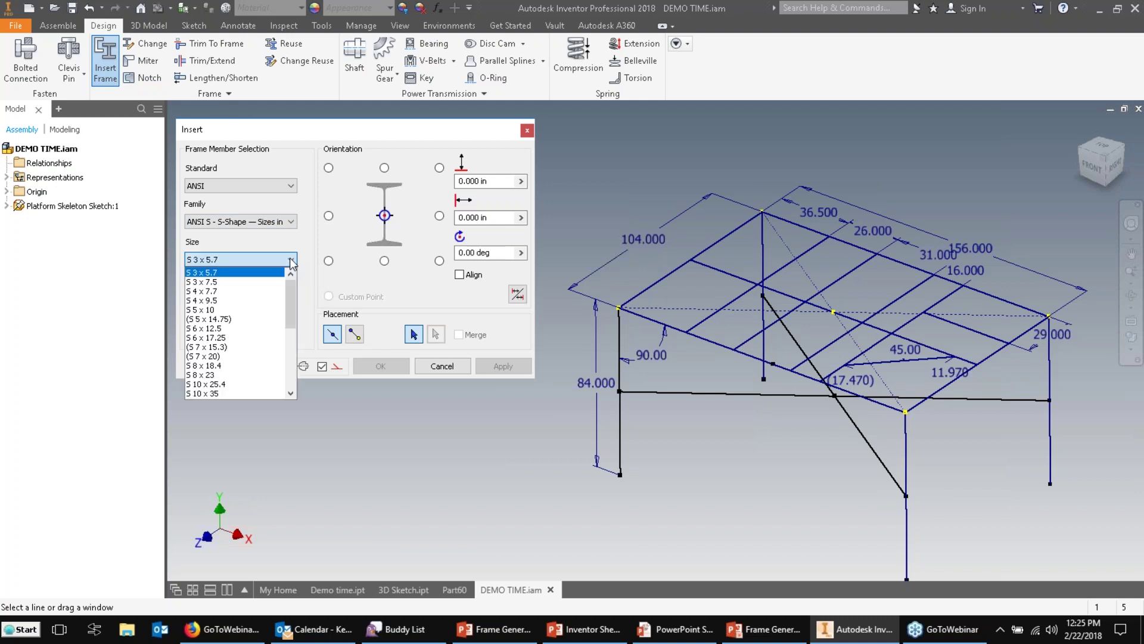
{"action": "left_click", "coordinate": [237, 275]}
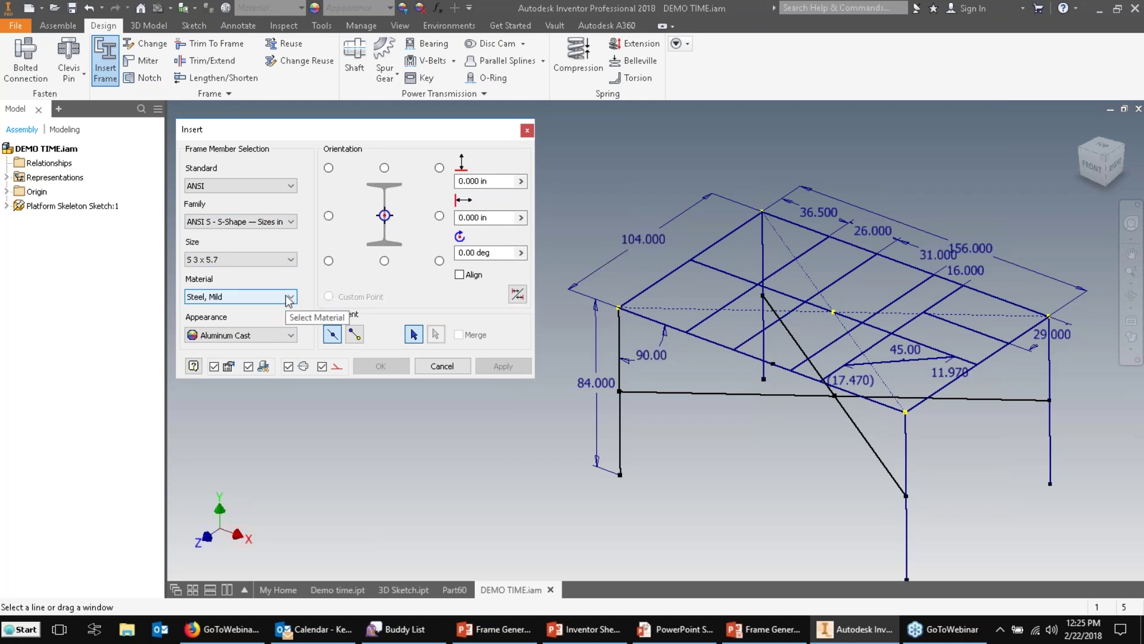
{"action": "left_click", "coordinate": [291, 335]}
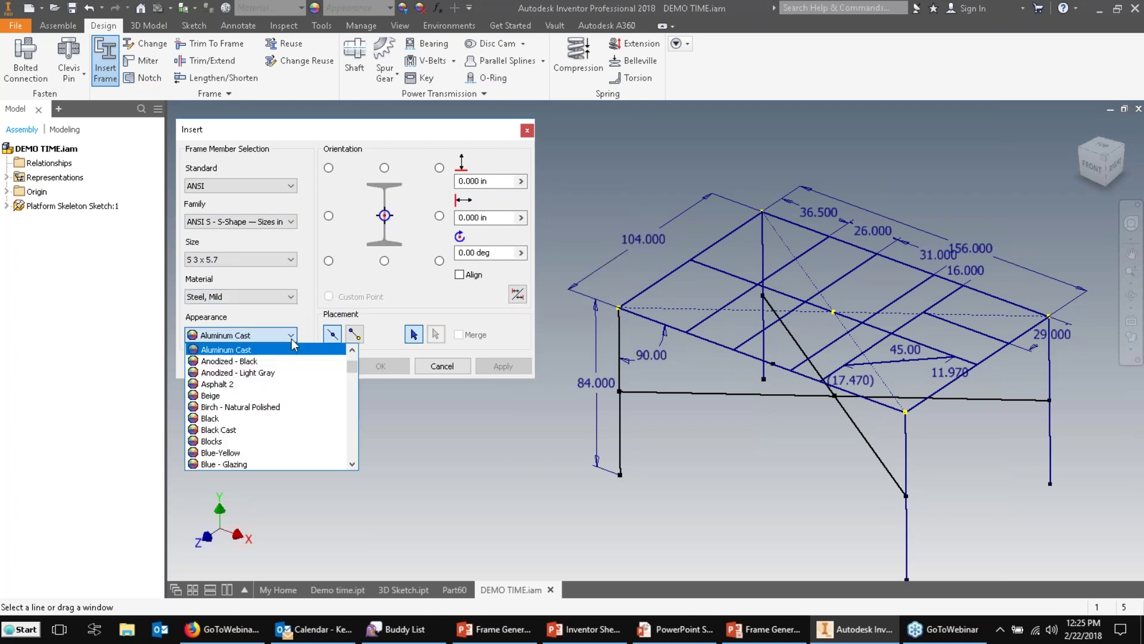
{"action": "left_click", "coordinate": [292, 338]}
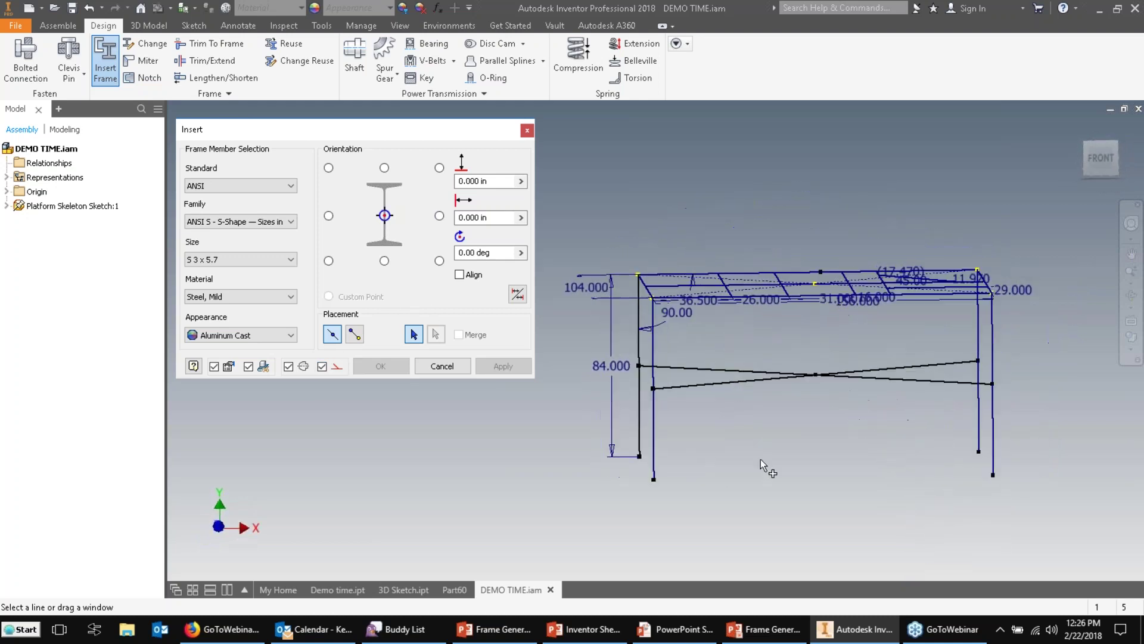
- Select the skeleton's four vertical leg lines for the frame members and check the previewed profile at a leg from above
{"action": "left_click_drag", "start_coordinate": [1019, 438], "coordinate": [931, 392]}
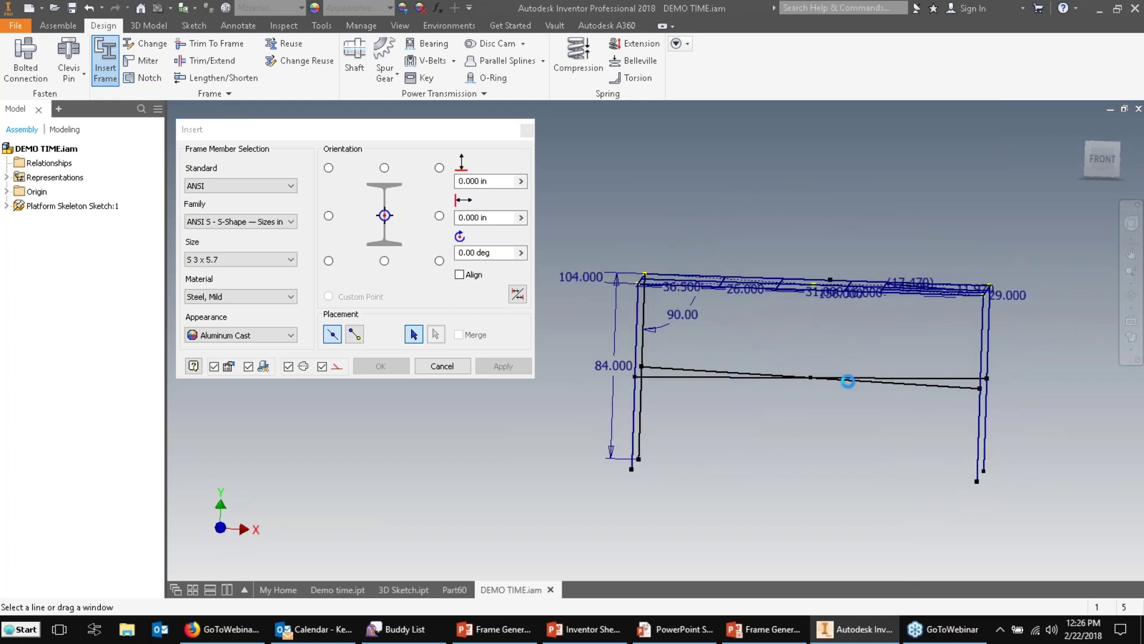
{"action": "left_click", "coordinate": [642, 349]}
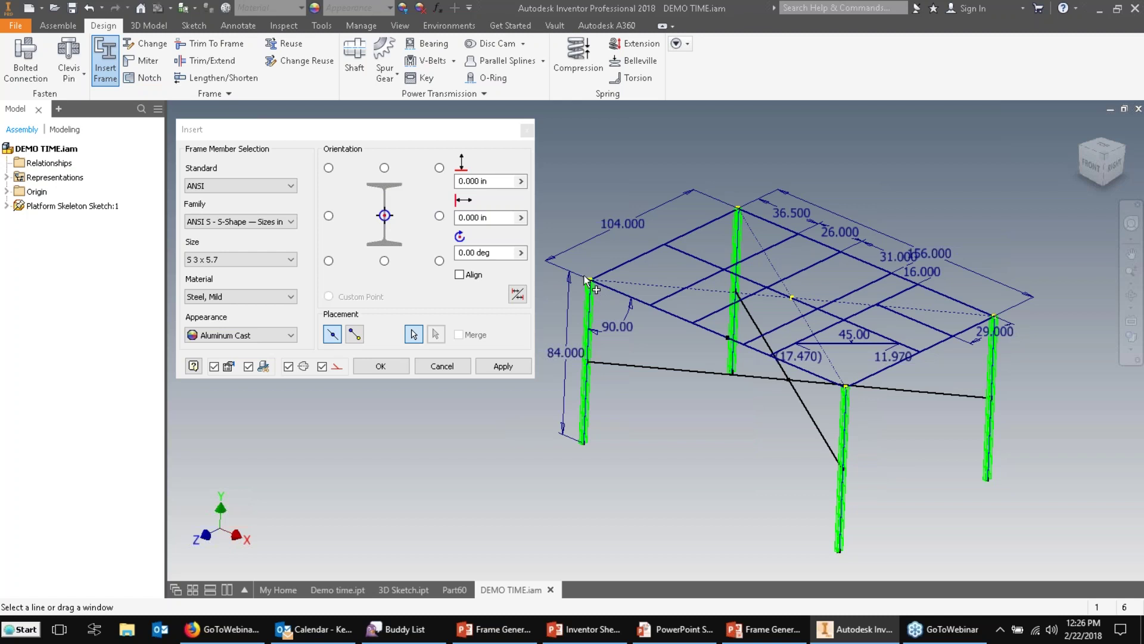
{"action": "left_click", "coordinate": [1103, 146]}
{"action": "scroll", "coordinate": [837, 276], "scroll_direction": "up", "scroll_amount": 10}
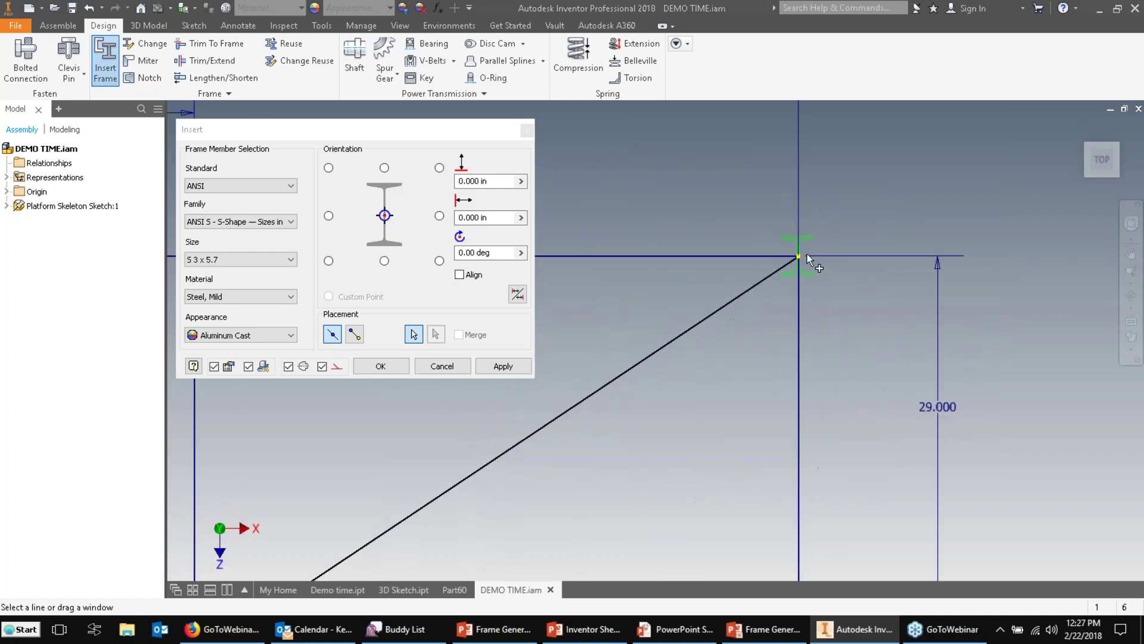
{"action": "middle_click_drag", "start_coordinate": [807, 252], "coordinate": [793, 269]}
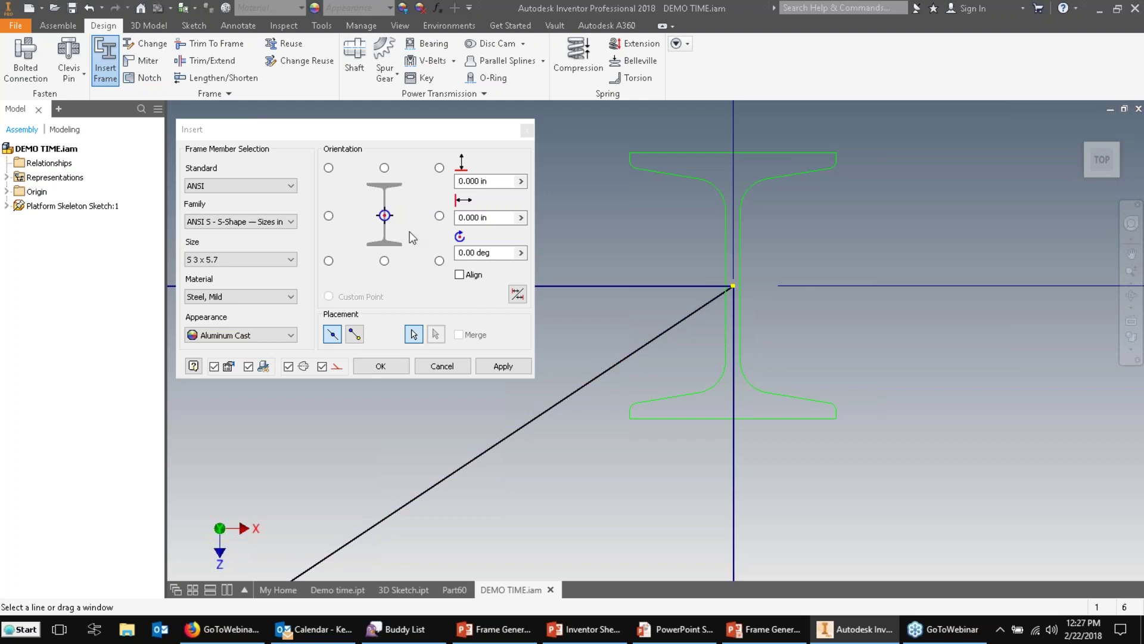
- Try the profile's upper-right corner as the insertion point and check the member placement on the legs from several views
{"action": "left_click", "coordinate": [439, 168]}
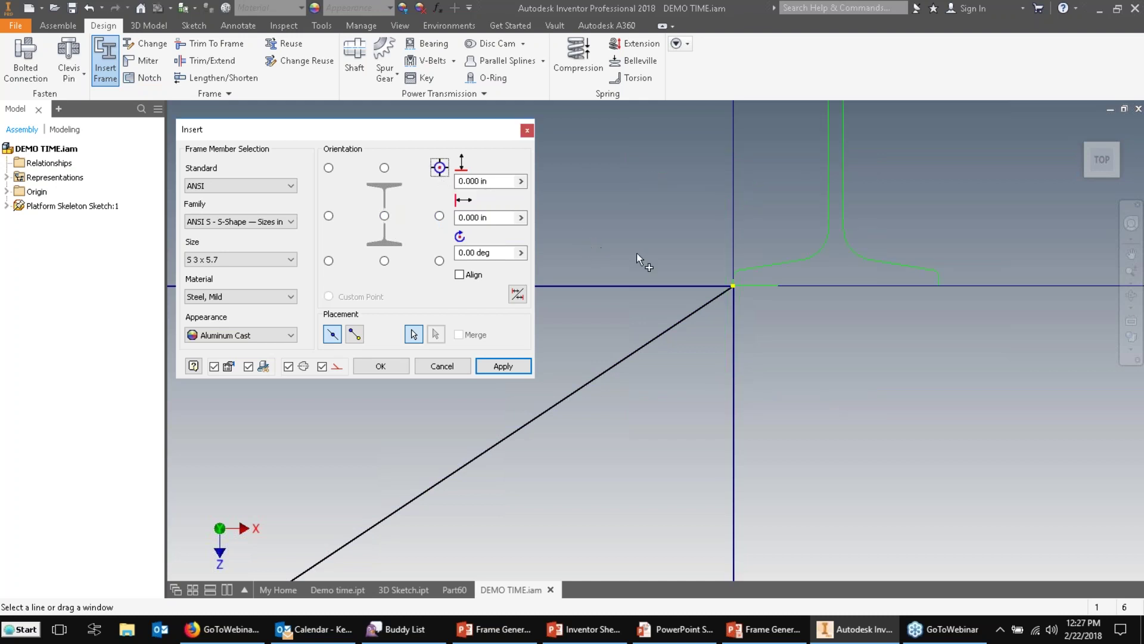
{"action": "middle_click_drag", "start_coordinate": [707, 209], "coordinate": [674, 252]}
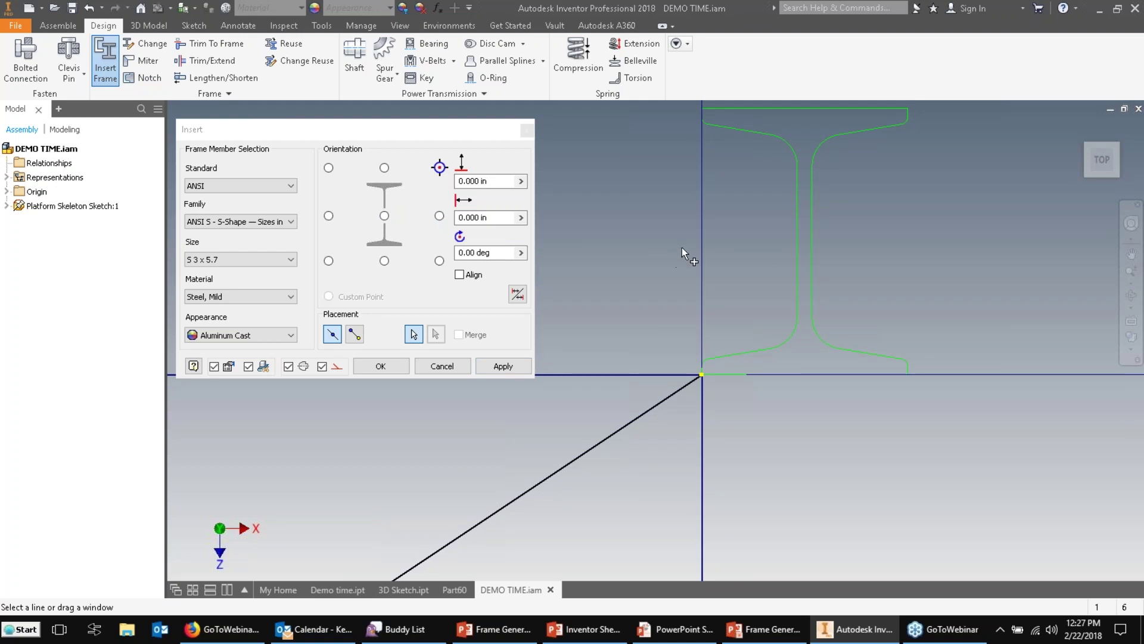
{"action": "scroll", "coordinate": [699, 230], "scroll_direction": "up", "scroll_amount": 5}
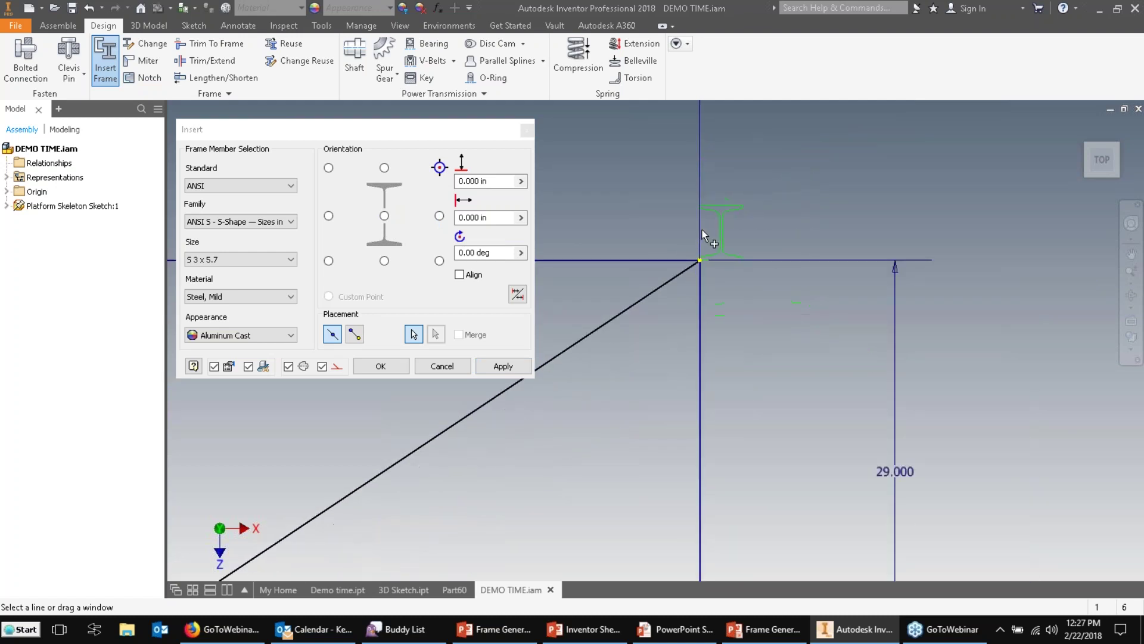
{"action": "key", "text": "F6"}
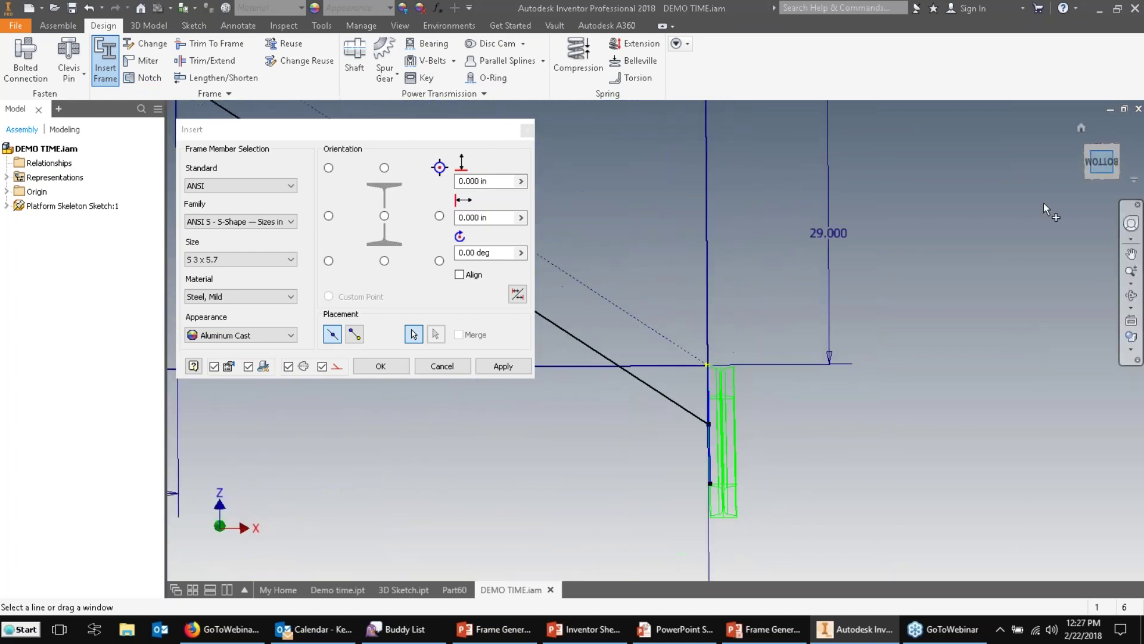
{"action": "scroll", "coordinate": [846, 418], "scroll_direction": "up", "scroll_amount": 4}
{"action": "scroll", "coordinate": [846, 419], "scroll_direction": "down", "scroll_amount": 10}
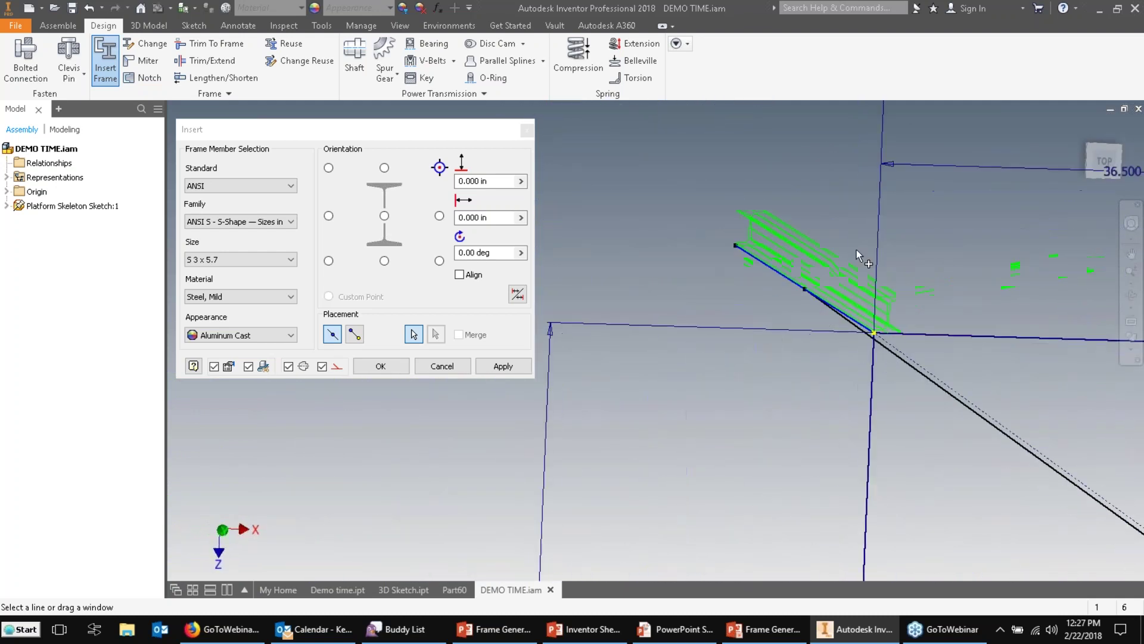
{"action": "left_click", "coordinate": [1099, 168]}
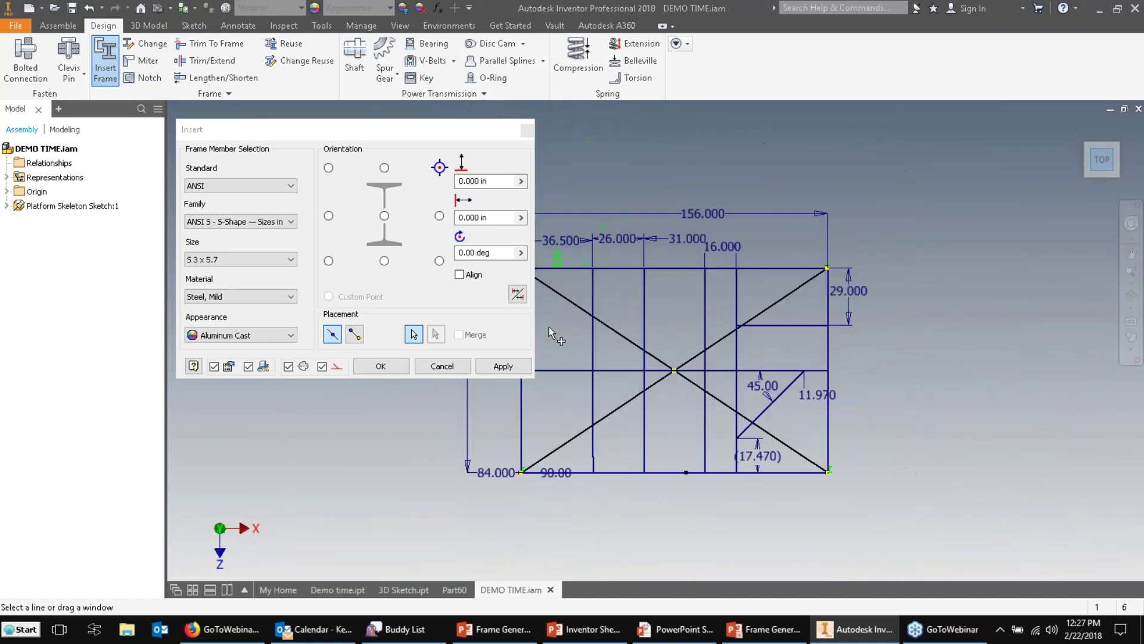
{"action": "scroll", "coordinate": [686, 326], "scroll_direction": "up", "scroll_amount": 5}
{"action": "middle_click_drag", "start_coordinate": [747, 326], "coordinate": [769, 309]}
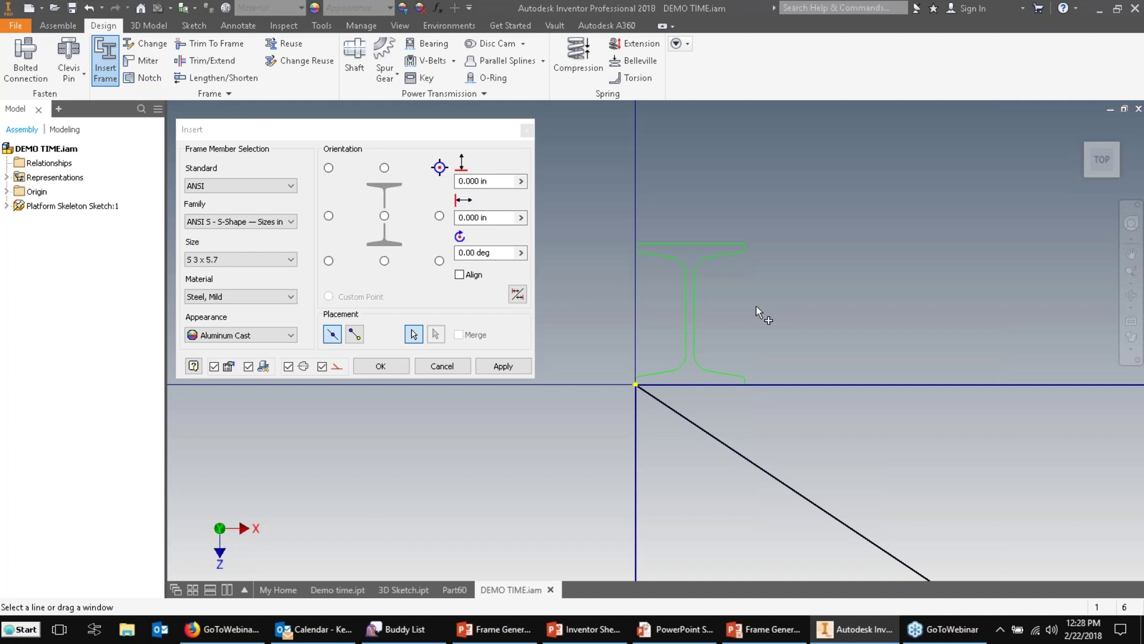
- Compare the centre, upper-right and upper-left insertion points of the profile and set it to the lower-right corner
{"action": "left_click", "coordinate": [384, 215]}
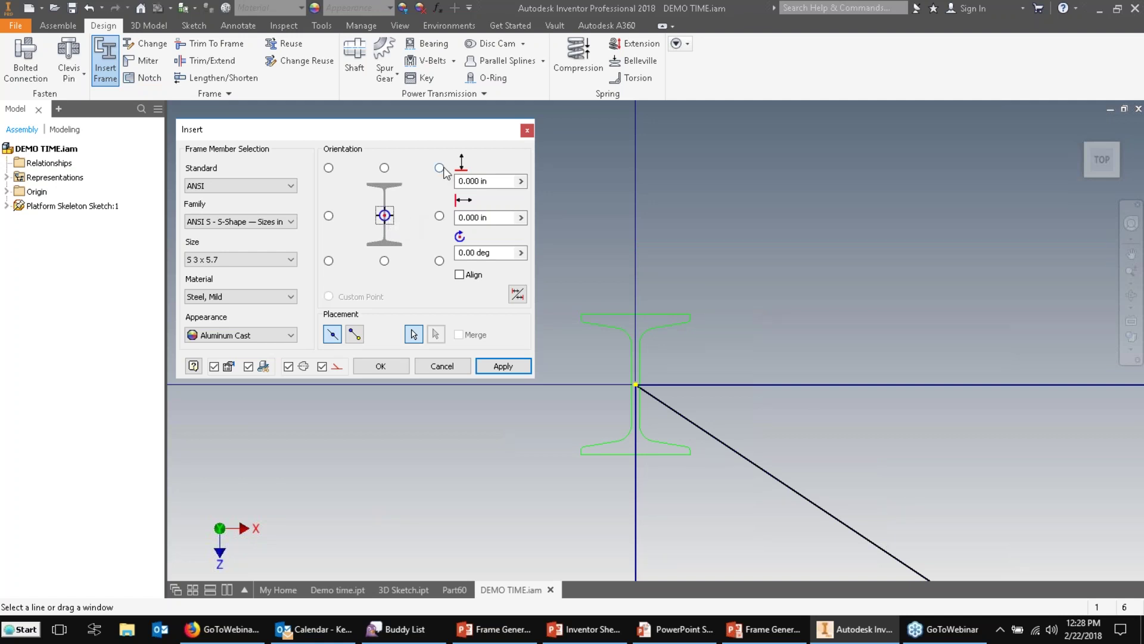
{"action": "left_click", "coordinate": [441, 168]}
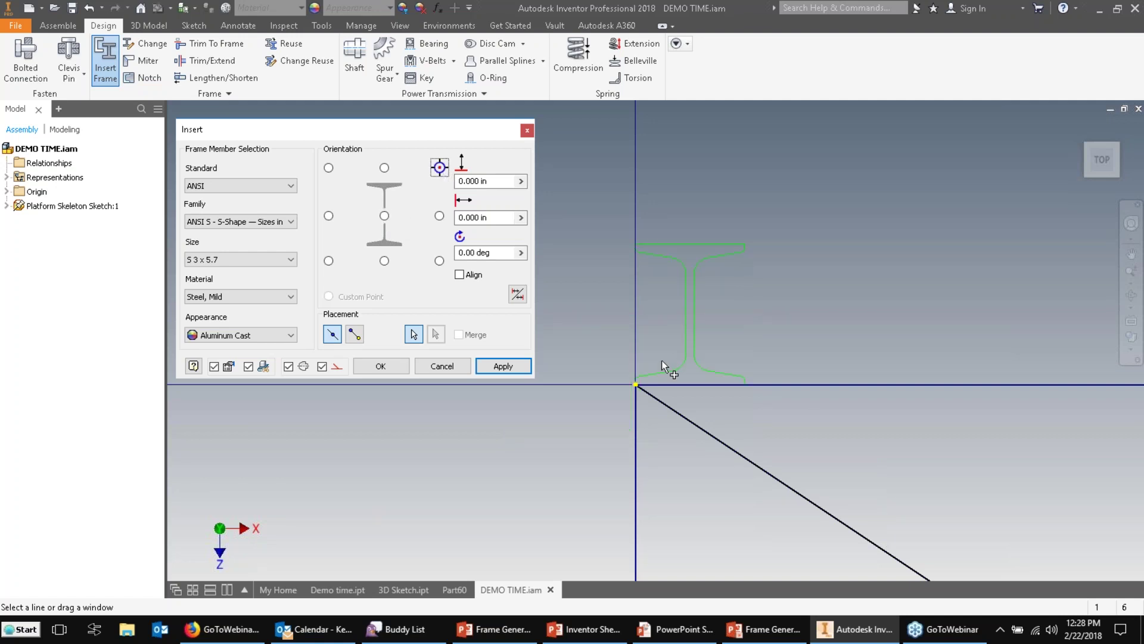
{"action": "left_click", "coordinate": [329, 168]}
{"action": "left_click", "coordinate": [439, 261]}
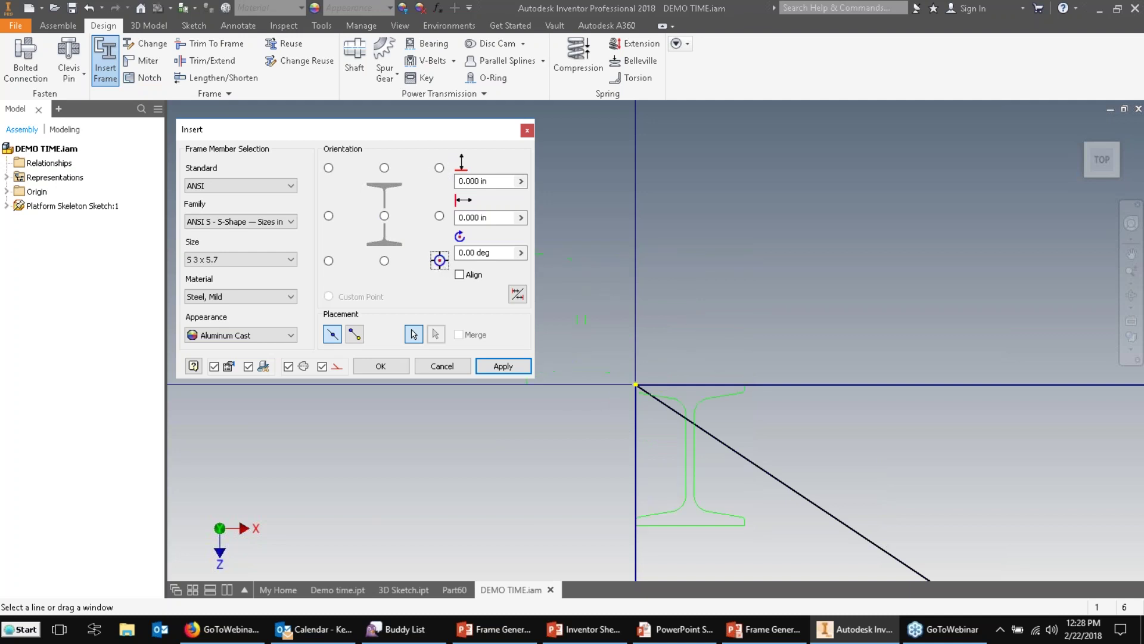
- Examine from above how the previewed profile sits against the skeleton lines at the corner leg
{"action": "middle_click_drag", "start_coordinate": [674, 309], "coordinate": [664, 227]}
{"action": "scroll", "coordinate": [668, 223], "scroll_direction": "up", "scroll_amount": 5}
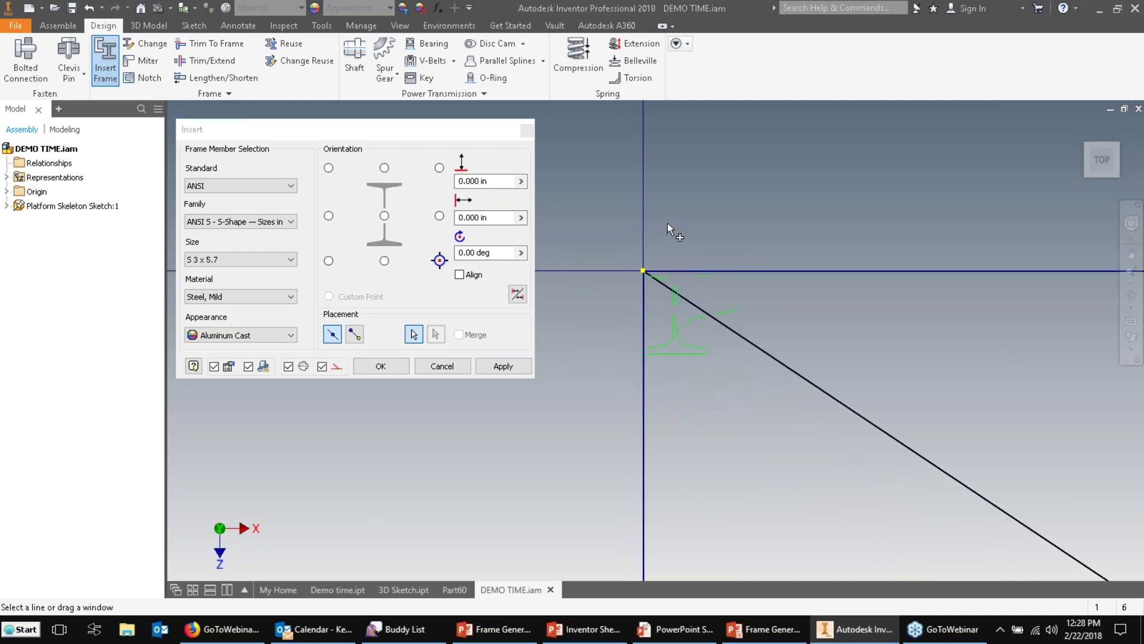
{"action": "scroll", "coordinate": [674, 261], "scroll_direction": "down", "scroll_amount": 6}
{"action": "scroll", "coordinate": [674, 263], "scroll_direction": "down", "scroll_amount": 3}
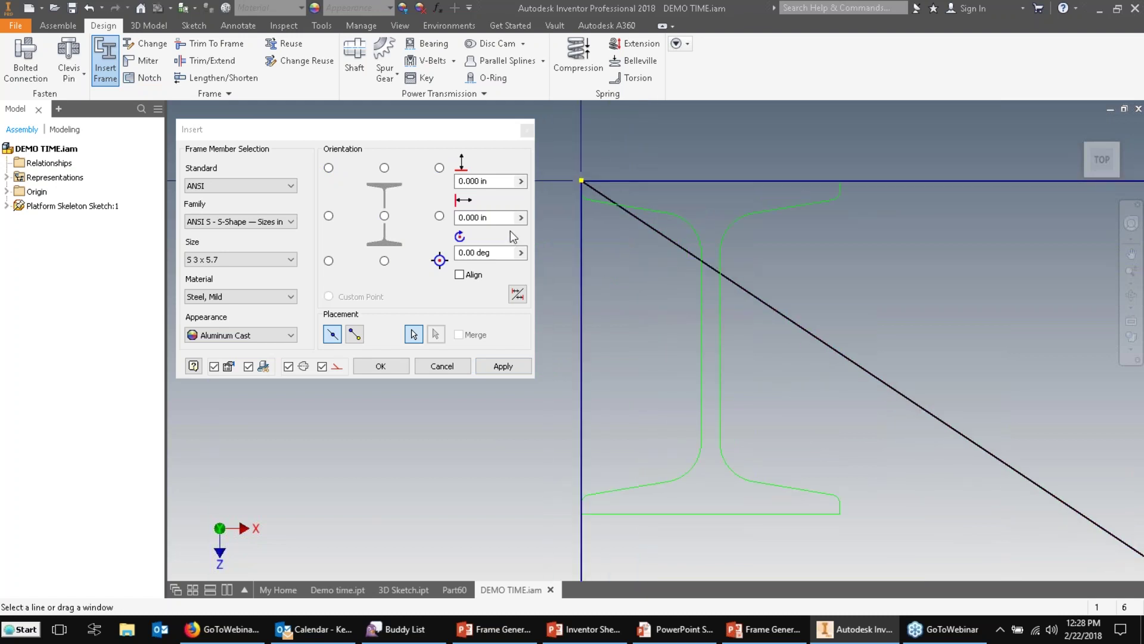
{"action": "scroll", "coordinate": [920, 258], "scroll_direction": "up", "scroll_amount": 4}
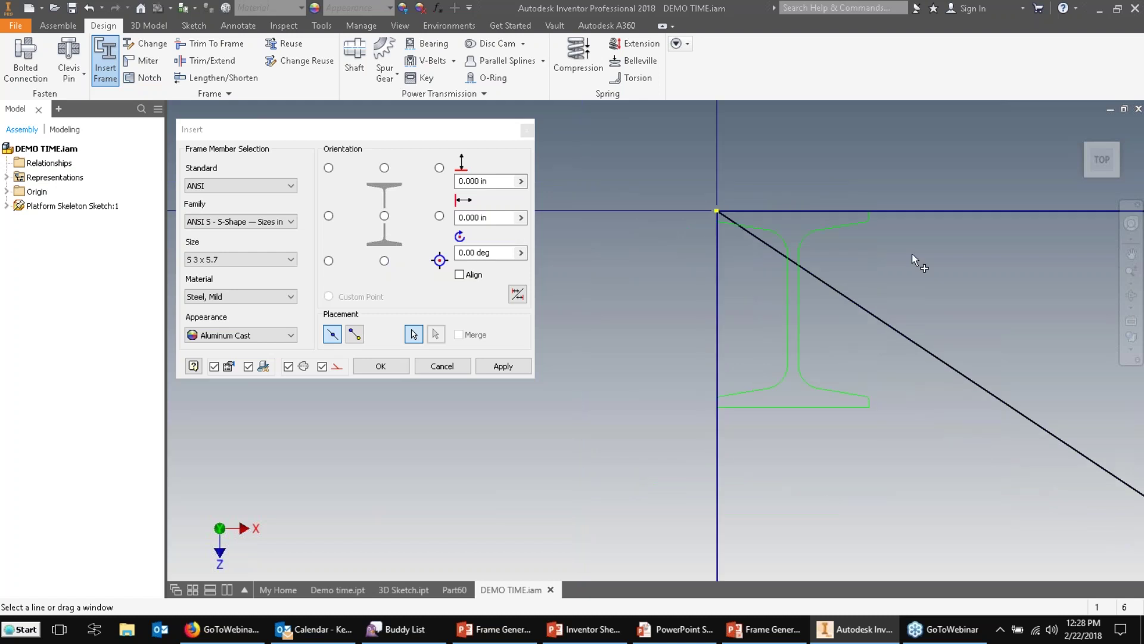
{"action": "middle_click_drag", "start_coordinate": [880, 256], "coordinate": [608, 282]}
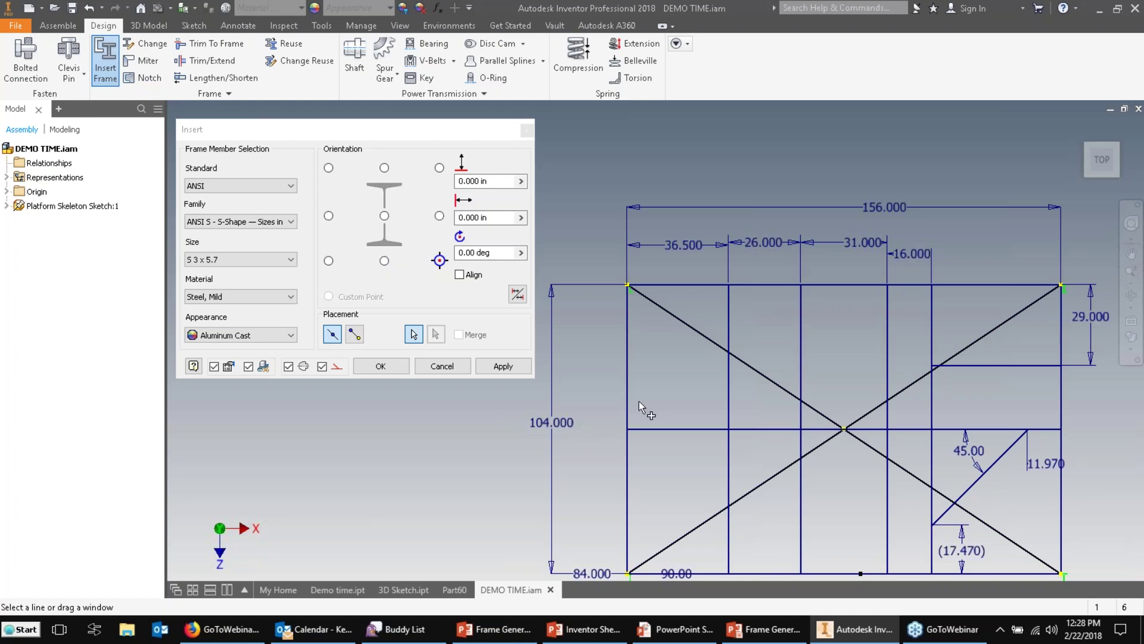
{"action": "scroll", "coordinate": [624, 285], "scroll_direction": "up", "scroll_amount": 5}
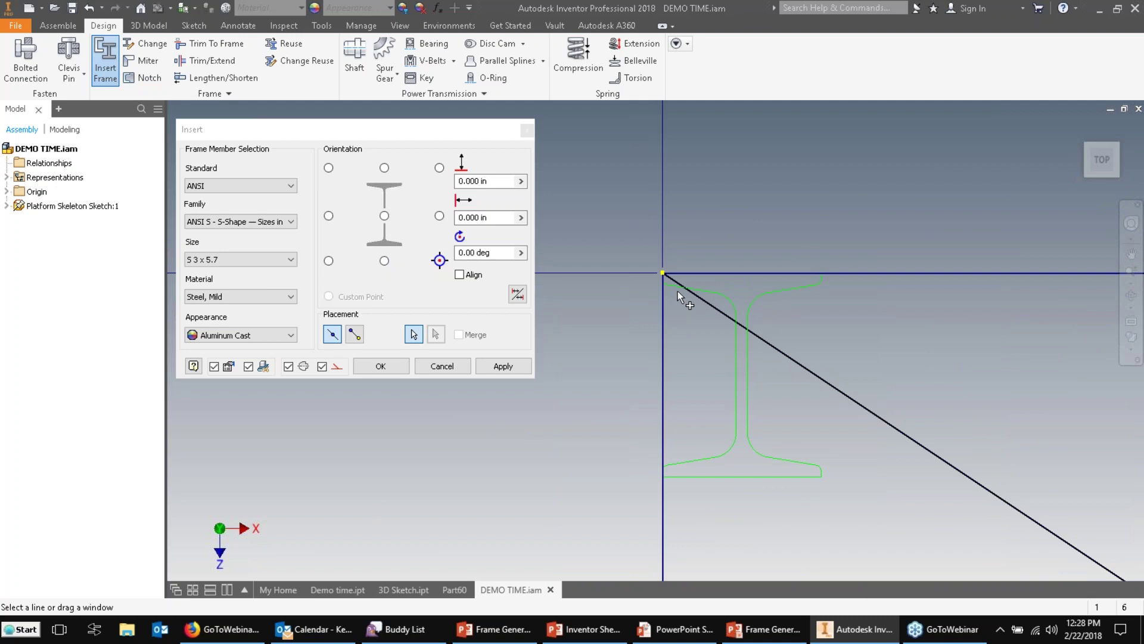
- Try offsetting the previewed leg profile from the skeleton corner by 0.125 in vertically and -0.125 in horizontally
{"action": "left_click", "coordinate": [459, 183]}
{"action": "left_click", "coordinate": [466, 218]}
{"action": "left_click", "coordinate": [469, 182]}
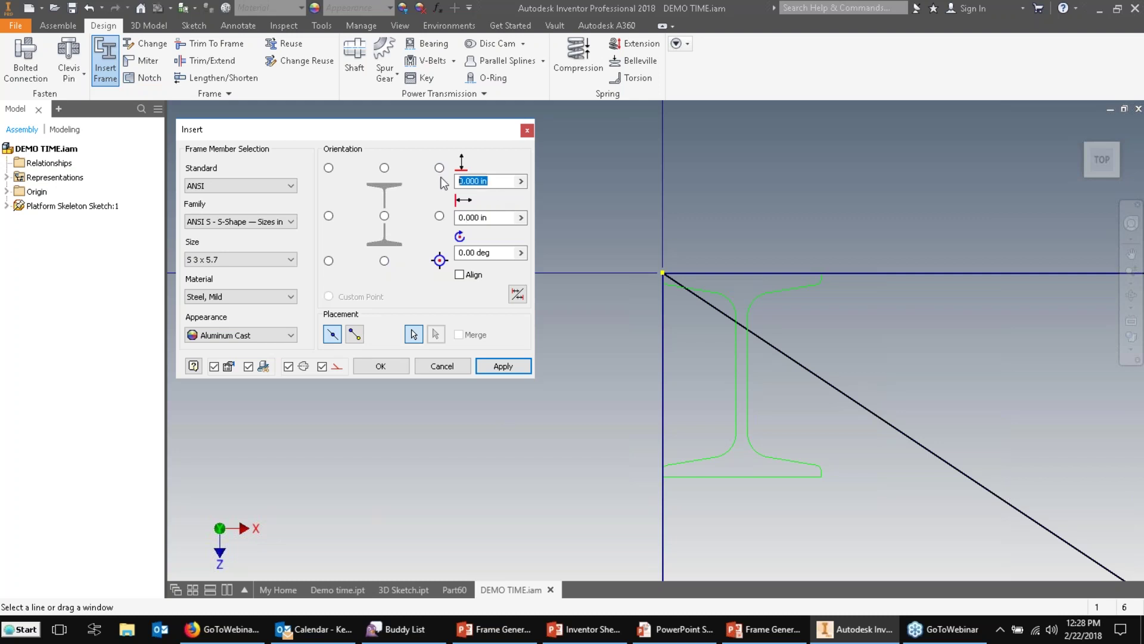
{"action": "left_click", "coordinate": [468, 182]}
{"action": "type", "text": "125"}
{"action": "left_click", "coordinate": [467, 218]}
{"action": "type", "text": "125"}
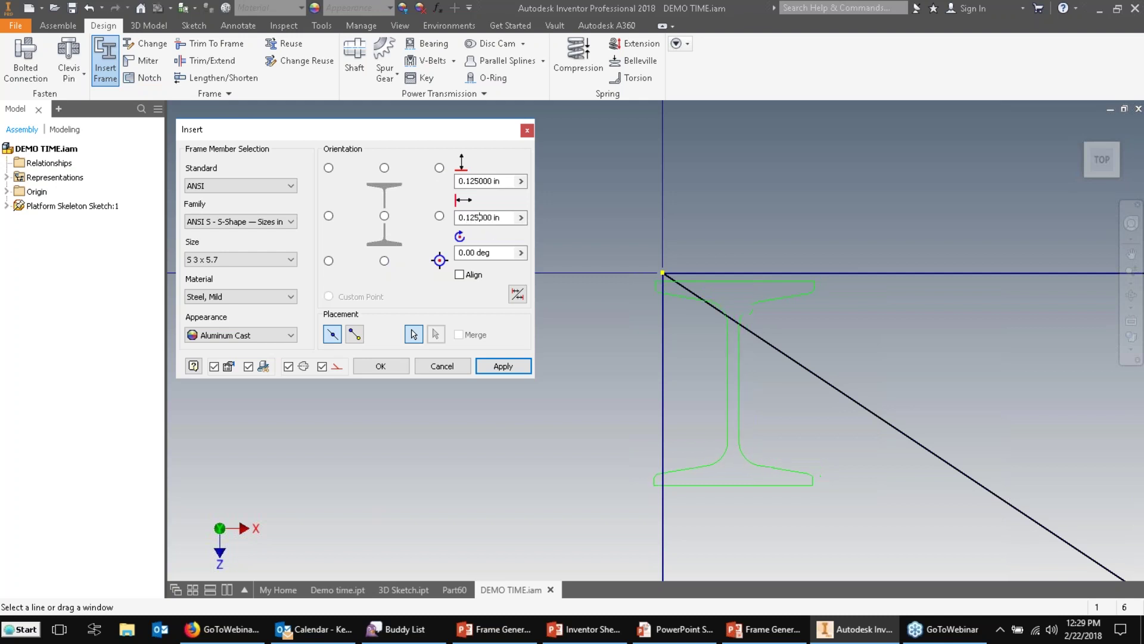
{"action": "left_click", "coordinate": [462, 217]}
{"action": "type", "text": "-"}
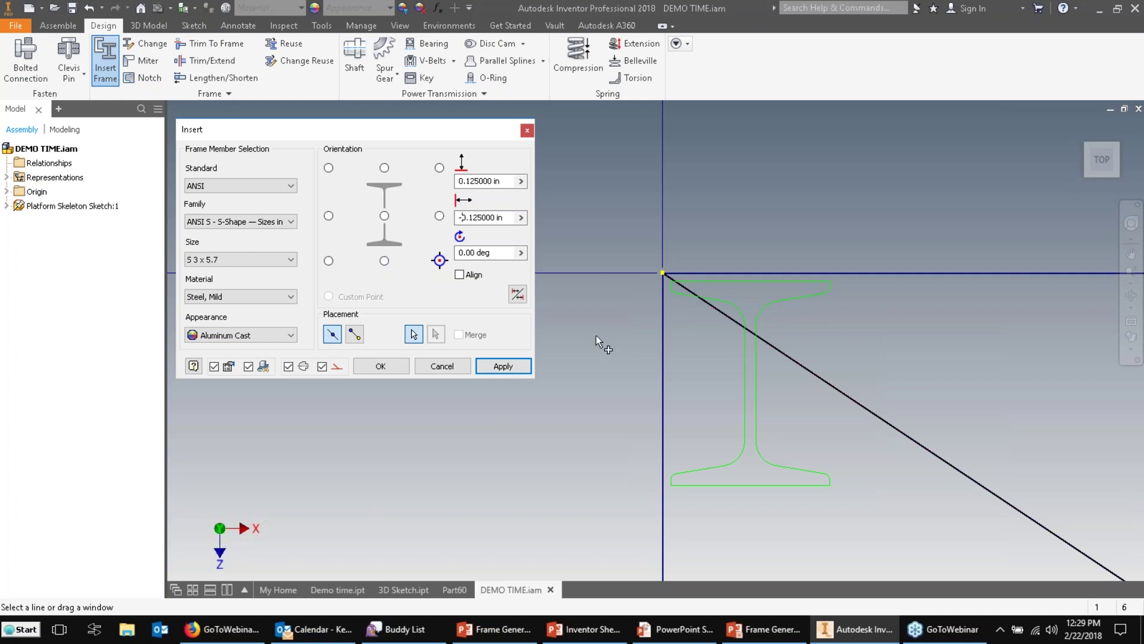
- Set the leg profile's insertion point to its centre and reset both the vertical and horizontal offsets to 0
{"action": "left_click", "coordinate": [384, 216]}
{"action": "left_click", "coordinate": [504, 217]}
{"action": "type", "text": "0"}
{"action": "left_click", "coordinate": [484, 180]}
{"action": "type", "text": "0in"}
{"action": "left_click_drag", "start_coordinate": [479, 181], "coordinate": [327, 187]}
{"action": "type", "text": "0"}
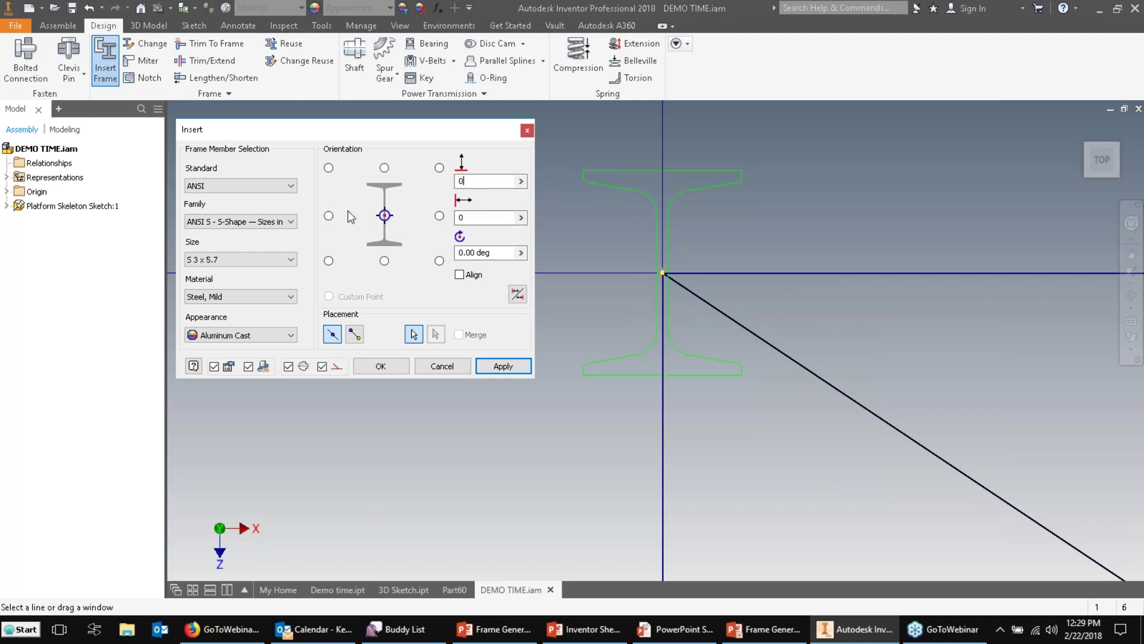
{"action": "left_click", "coordinate": [471, 253]}
{"action": "left_click", "coordinate": [503, 366]}
- Accept the four leg members and create the new frame with files Frame0002.iam and Skeleton0002.ipt in the proposed locations
{"action": "scroll", "coordinate": [731, 265], "scroll_direction": "down", "scroll_amount": 10}
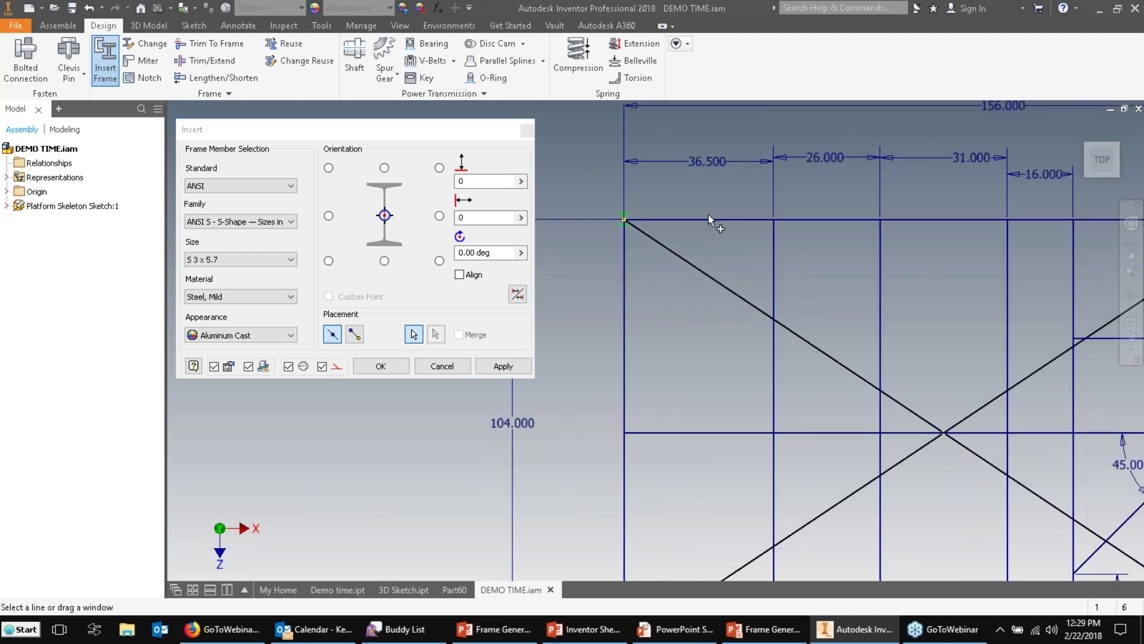
{"action": "scroll", "coordinate": [709, 219], "scroll_direction": "down", "scroll_amount": 5}
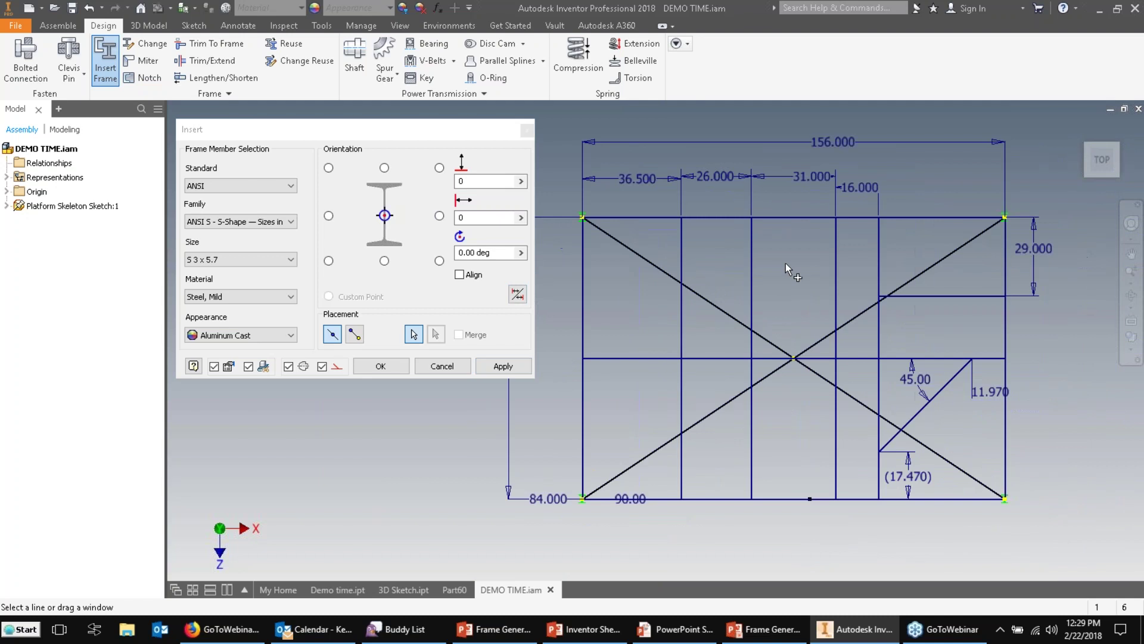
{"action": "scroll", "coordinate": [682, 532], "scroll_direction": "up", "scroll_amount": 3}
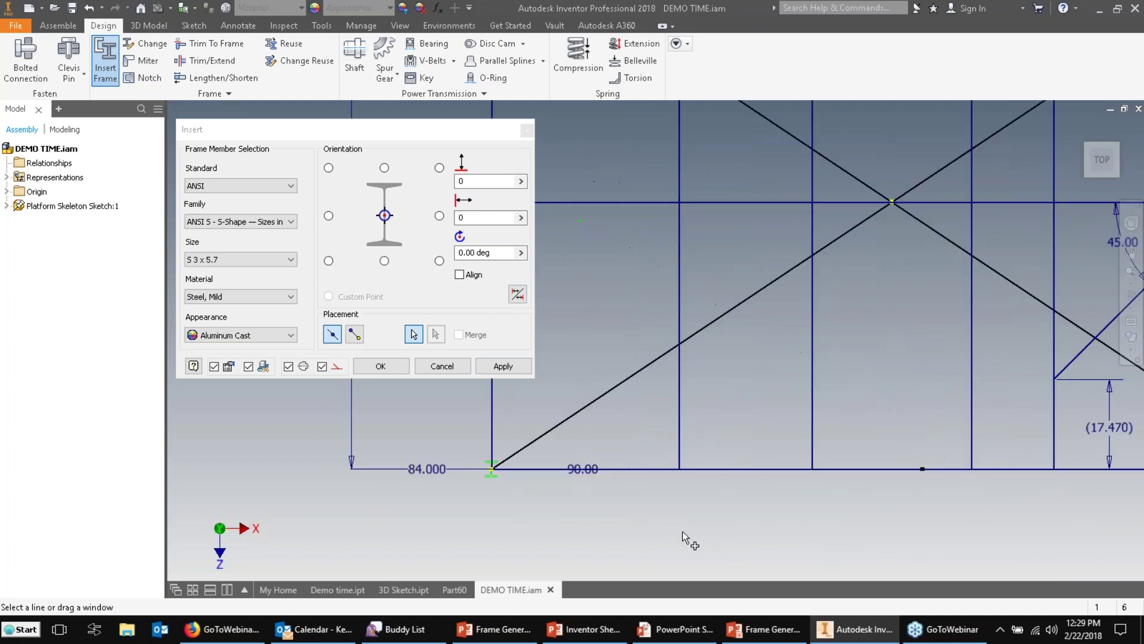
{"action": "scroll", "coordinate": [682, 531], "scroll_direction": "down", "scroll_amount": 2}
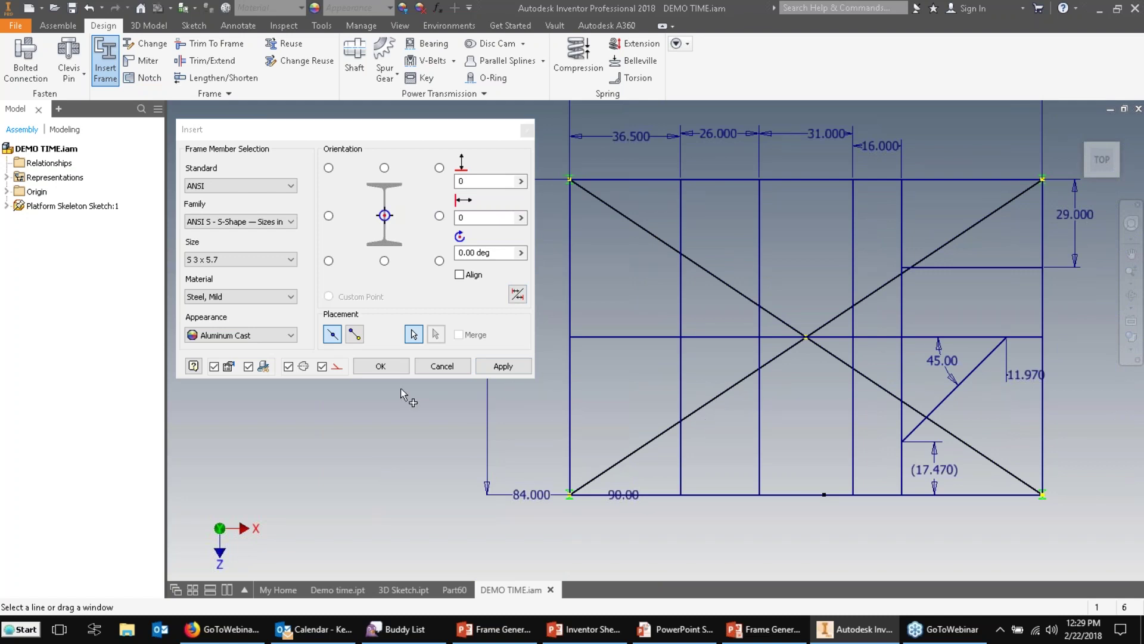
{"action": "left_click", "coordinate": [377, 366]}
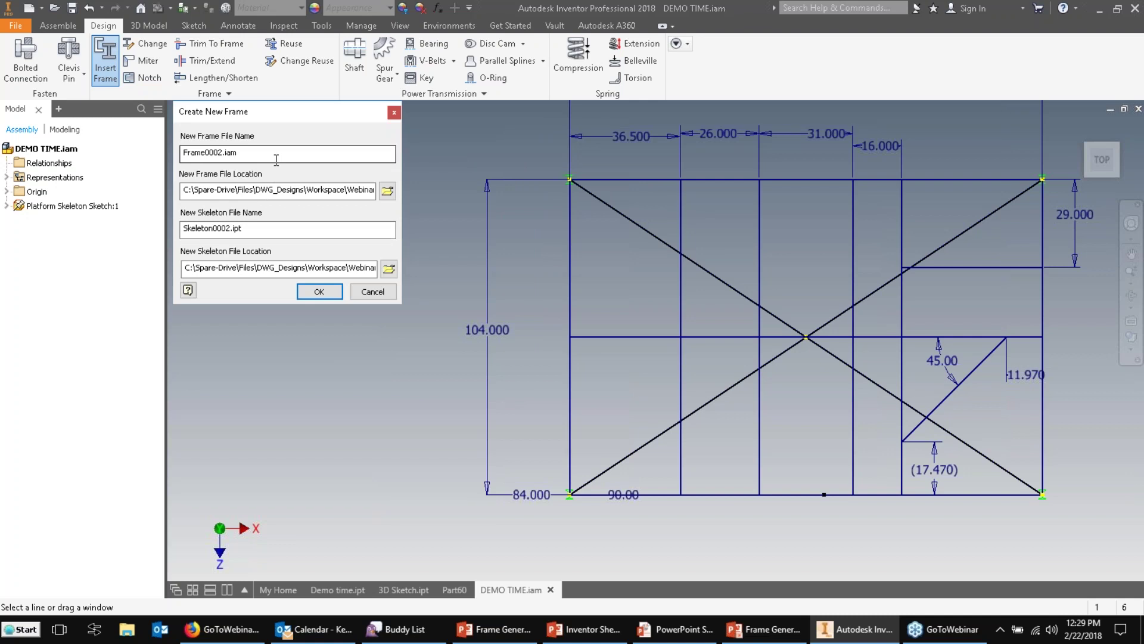
{"action": "double_click", "coordinate": [262, 154]}
{"action": "triple_click", "coordinate": [258, 189]}
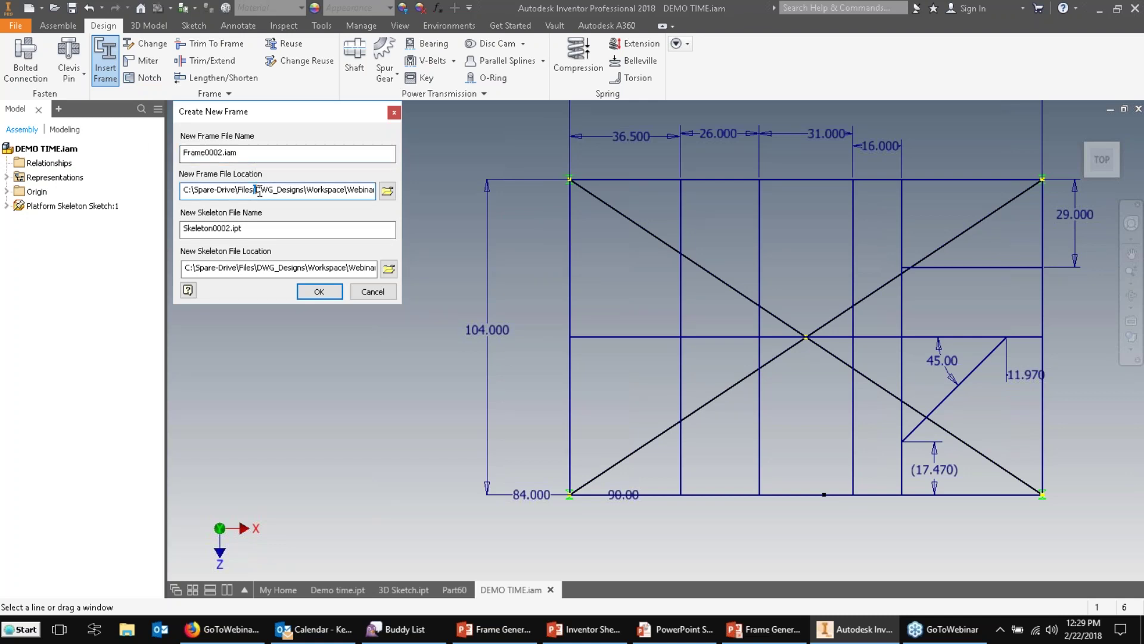
{"action": "double_click", "coordinate": [277, 227]}
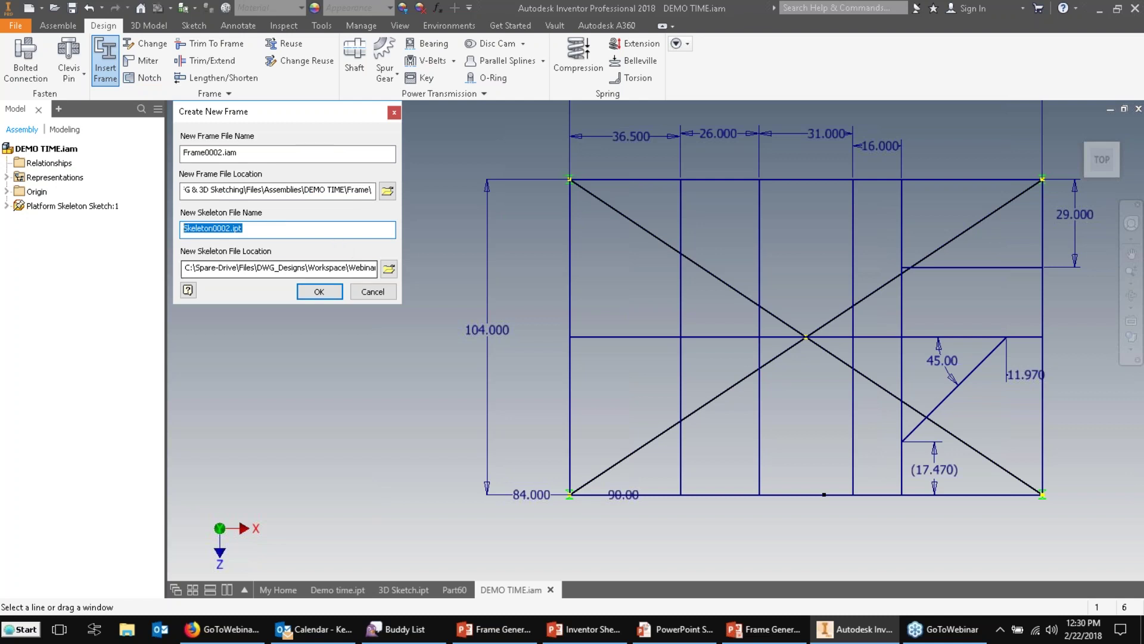
{"action": "left_click", "coordinate": [279, 268]}
{"action": "left_click", "coordinate": [329, 291]}
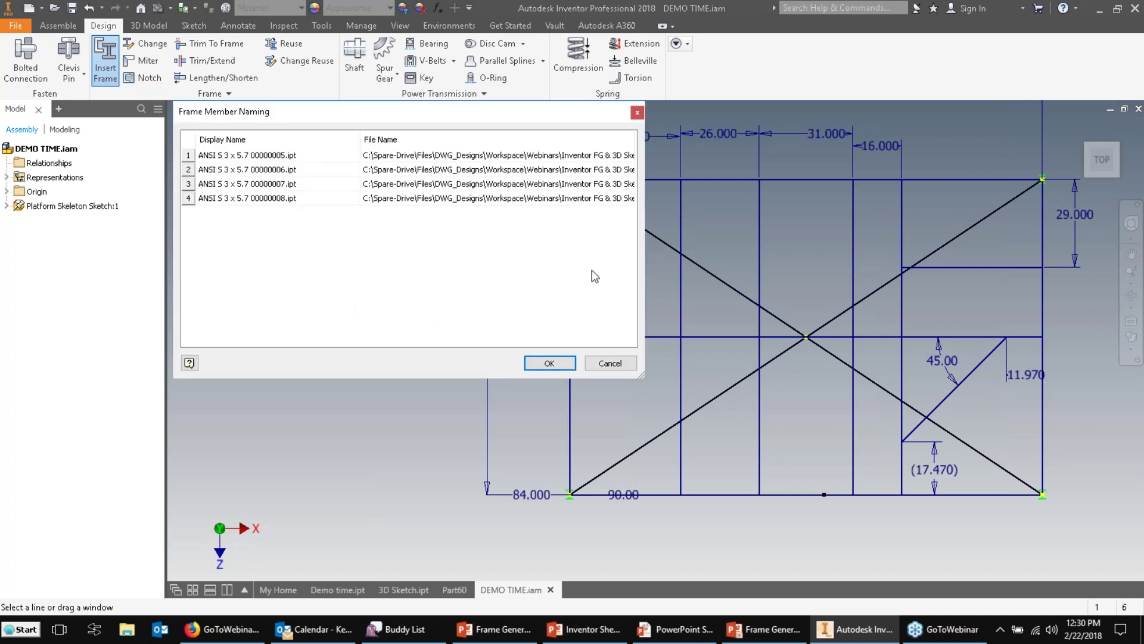
- Widen the member naming table to show the full file paths and rename the first leg as ANSI S 3 x 5.7 01.ipt
{"action": "left_click_drag", "start_coordinate": [644, 269], "coordinate": [927, 271]}
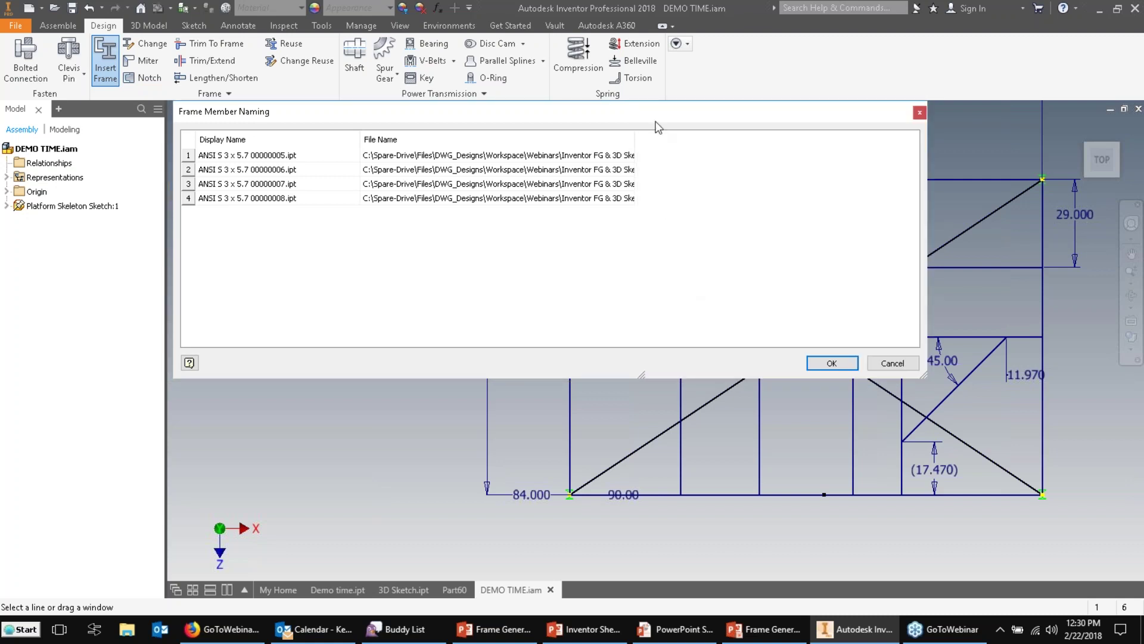
{"action": "left_click_drag", "start_coordinate": [635, 139], "coordinate": [835, 141]}
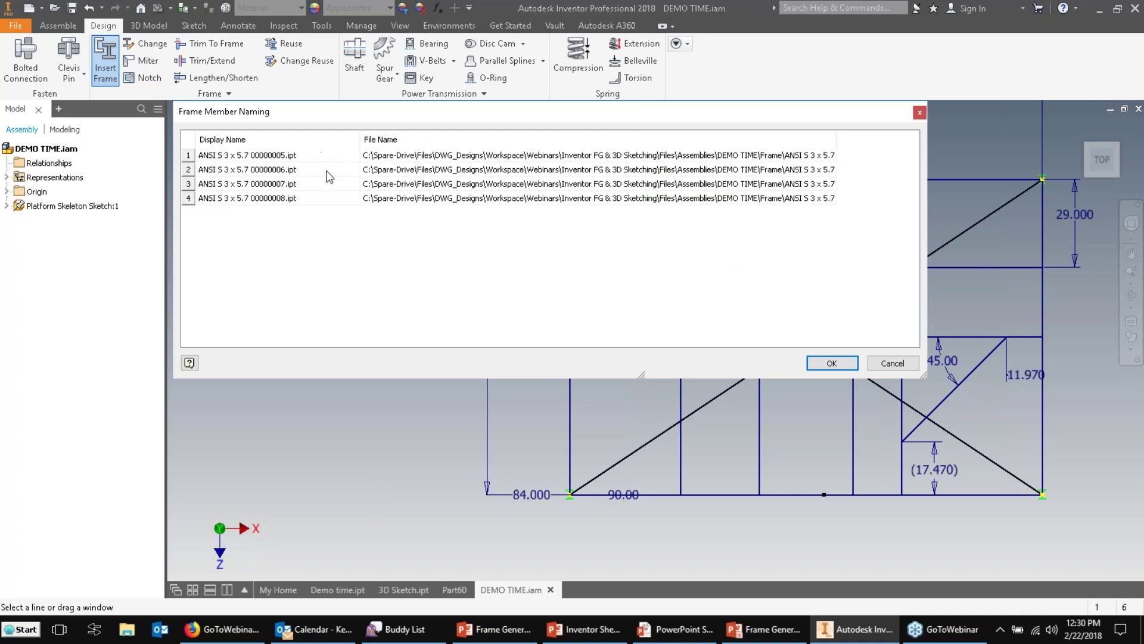
{"action": "left_click", "coordinate": [291, 154]}
{"action": "left_click", "coordinate": [291, 154]}
{"action": "key", "text": "BackSpace"}
{"action": "key", "text": "BackSpace"}
{"action": "key", "text": "BackSpace"}
{"action": "key", "text": "BackSpace"}
{"action": "key", "text": "BackSpace"}
{"action": "key", "text": "BackSpace"}
{"action": "key", "text": "BackSpace"}
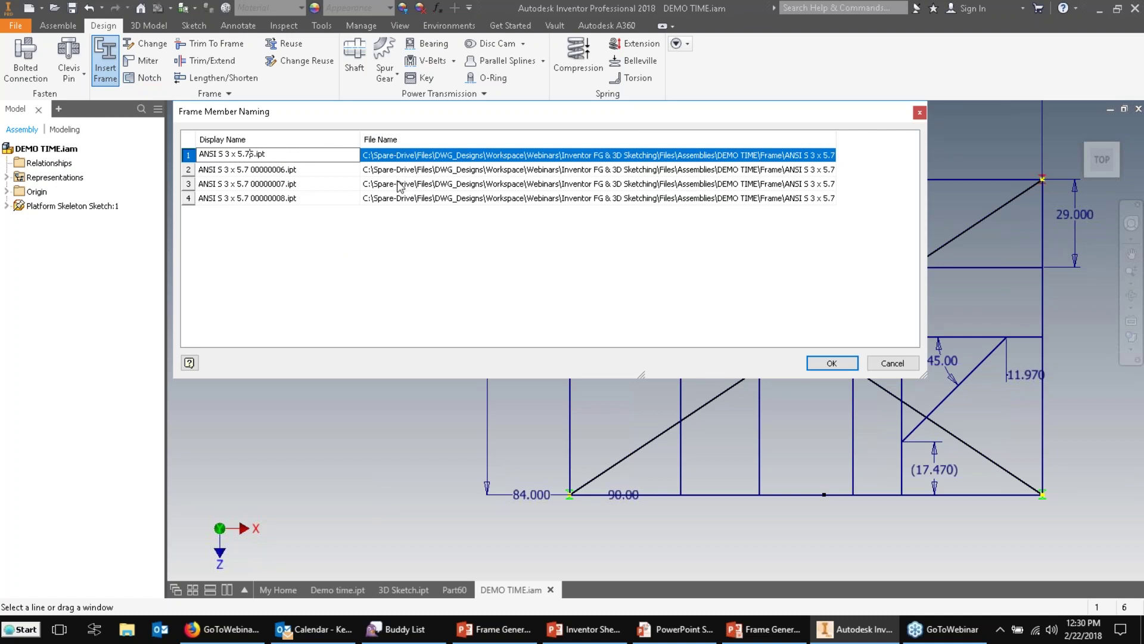
{"action": "key", "text": "BackSpace"}
{"action": "type", "text": "01"}
{"action": "left_click", "coordinate": [255, 154]}
{"action": "key", "text": "BackSpace"}
{"action": "type", "text": "0"}
{"action": "left_click", "coordinate": [265, 154]}
{"action": "key", "text": "BackSpace"}
- Change the second leg's display name to ANSI S 3 x 5.7 02.ipt
{"action": "left_click", "coordinate": [254, 171]}
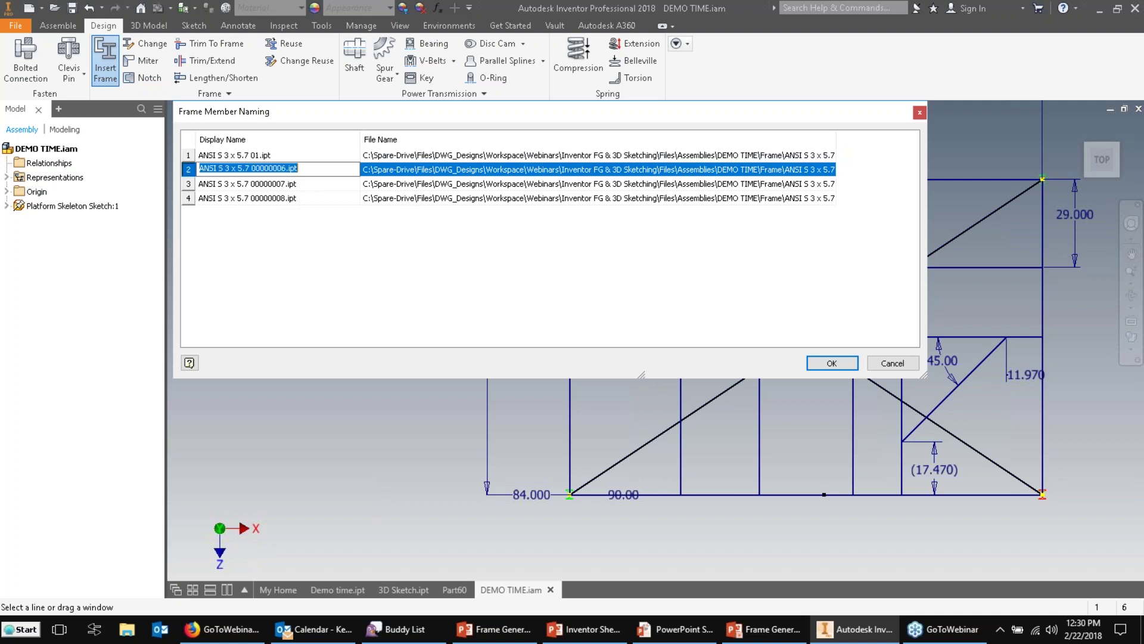
{"action": "left_click_drag", "start_coordinate": [249, 168], "coordinate": [288, 169]}
{"action": "key", "text": "BackSpace"}
{"action": "type", "text": "02"}
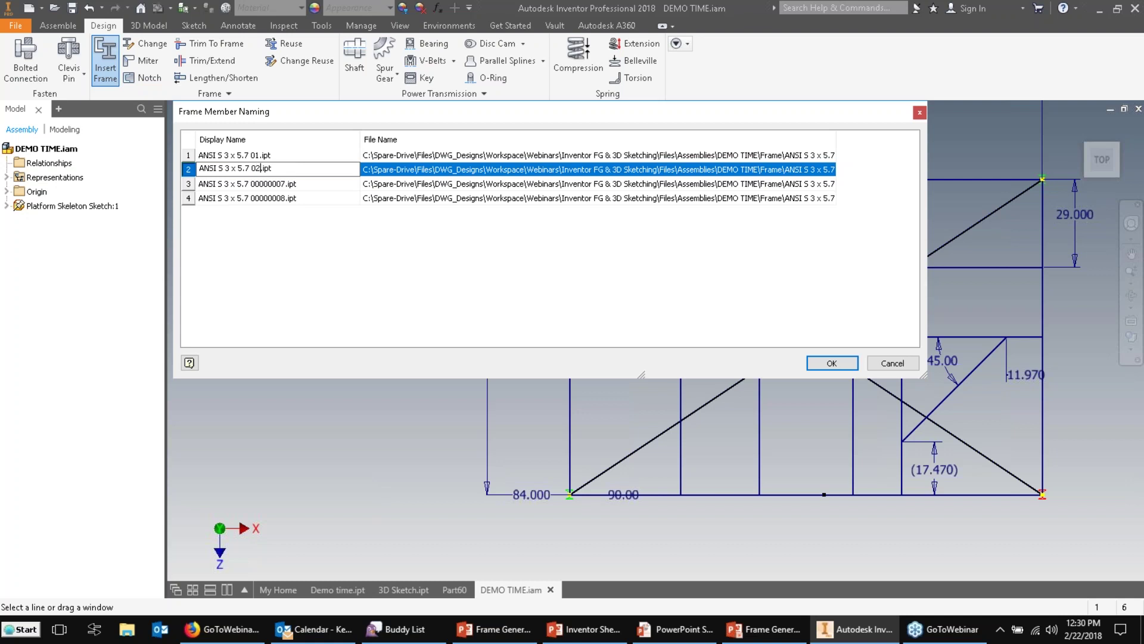
- Change the third leg's display name to ANSI S 3 x 5.7 03.ipt
{"action": "left_click", "coordinate": [280, 184]}
{"action": "left_click_drag", "start_coordinate": [238, 182], "coordinate": [298, 183]}
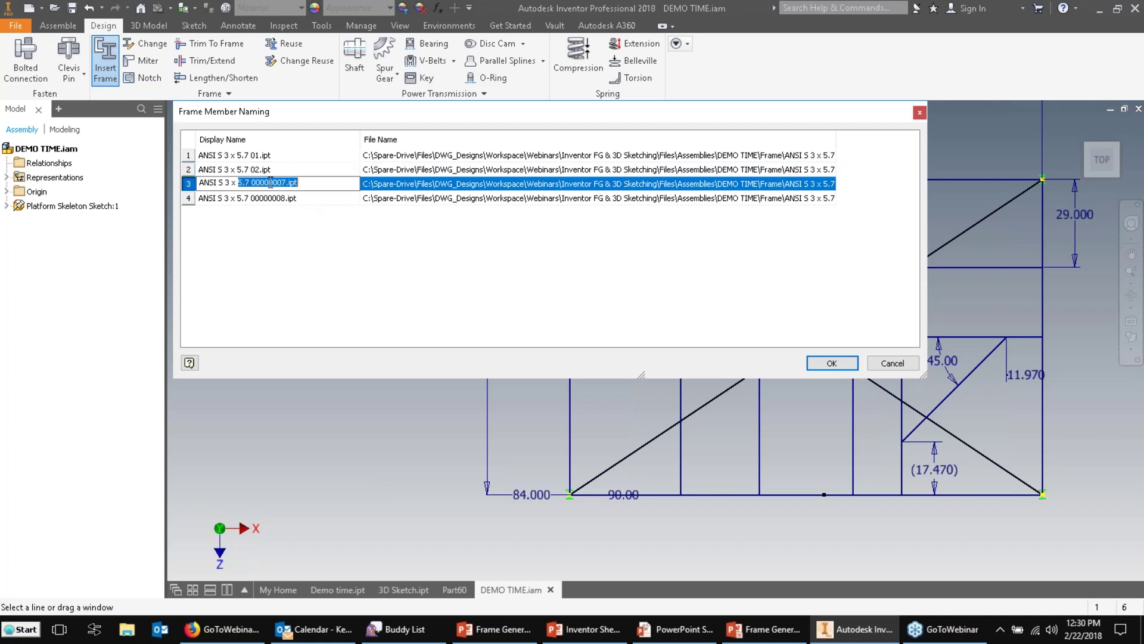
{"action": "left_click", "coordinate": [284, 183]}
{"action": "key", "text": "BackSpace"}
{"action": "key", "text": "BackSpace"}
{"action": "key", "text": "BackSpace"}
{"action": "key", "text": "BackSpace"}
{"action": "key", "text": "BackSpace"}
{"action": "key", "text": "BackSpace"}
{"action": "key", "text": "BackSpace"}
{"action": "key", "text": "Delete"}
{"action": "type", "text": "03"}
- Change the fourth leg's display name to ANSI S 3 x 5.7 04.ipt and generate the leg members
{"action": "left_click", "coordinate": [297, 198]}
{"action": "key", "text": "BackSpace"}
{"action": "key", "text": "BackSpace"}
{"action": "key", "text": "Delete"}
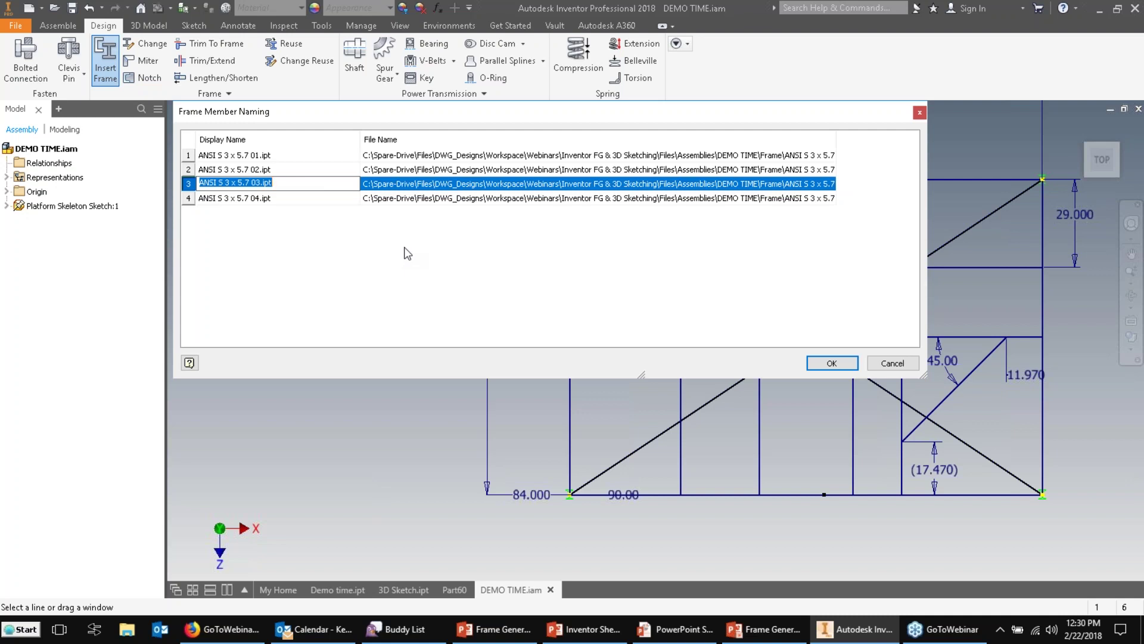
{"action": "left_click", "coordinate": [832, 363]}
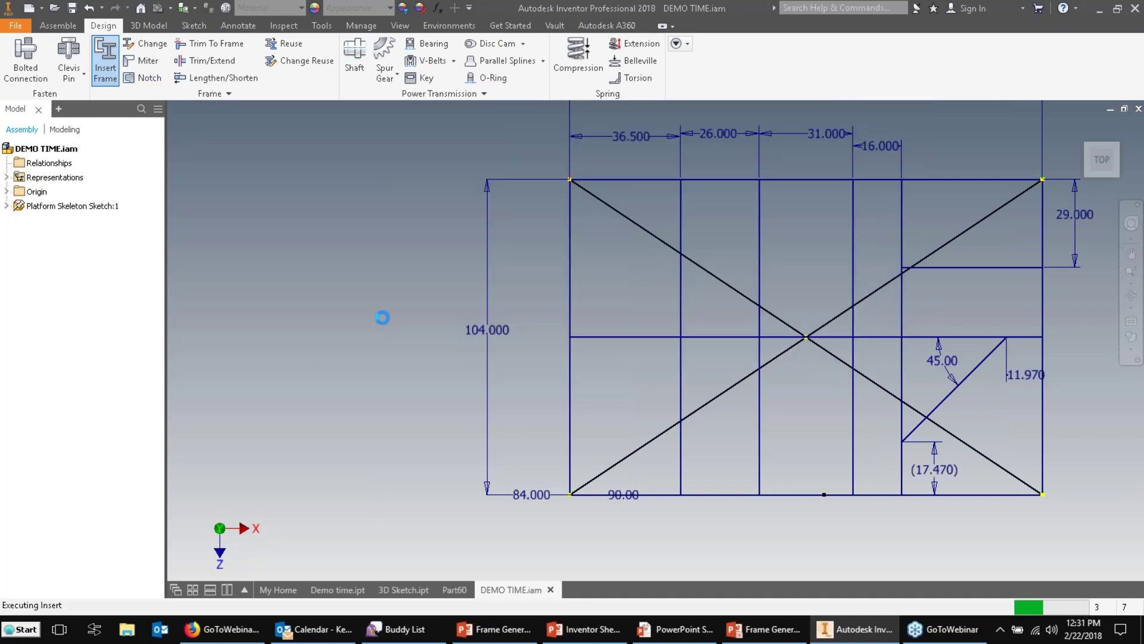
- Edit the leg ANSI S 3 x 5.7 03 with the Change command, setting its insertion point to the profile's lower-right corner
{"action": "key", "text": "F6"}
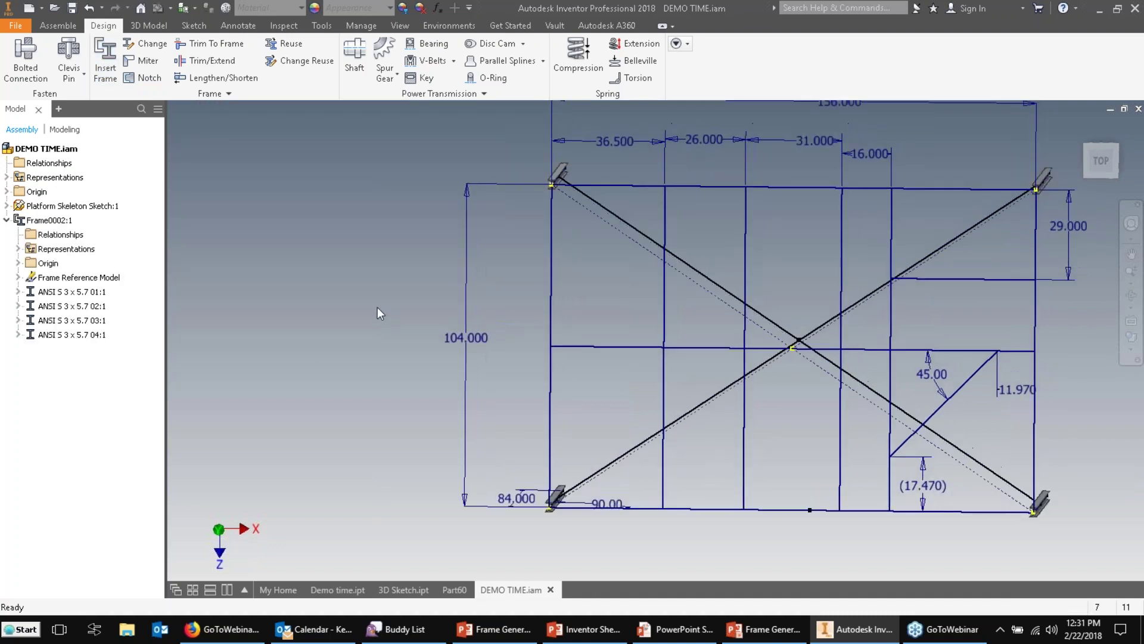
{"action": "middle_click_drag", "start_coordinate": [380, 301], "coordinate": [359, 280], "text": "shift"}
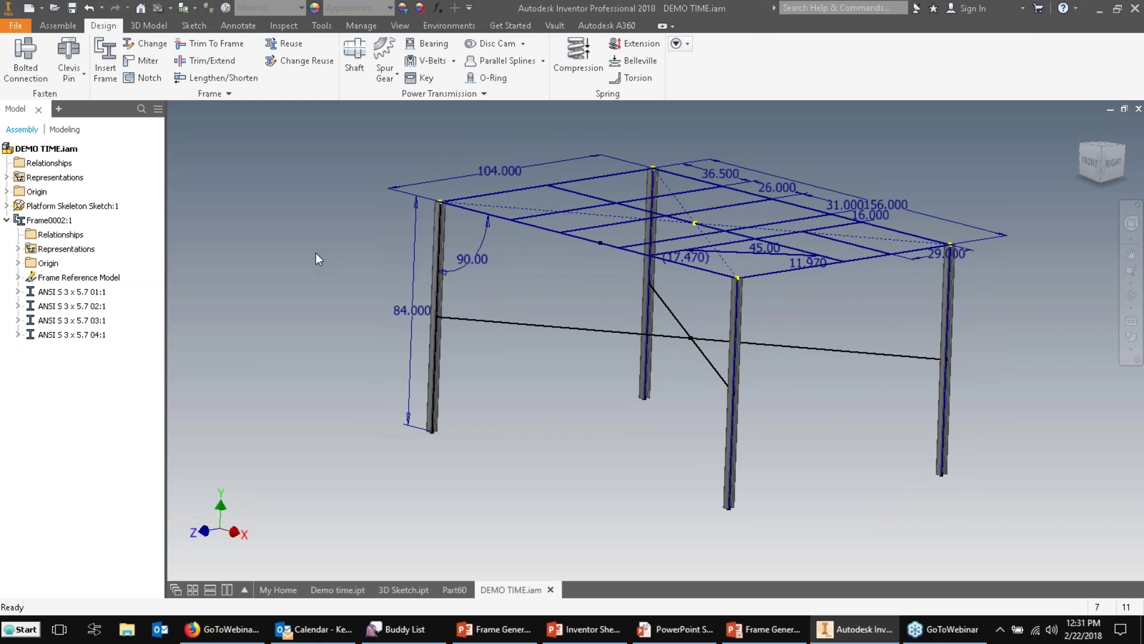
{"action": "left_click", "coordinate": [149, 47]}
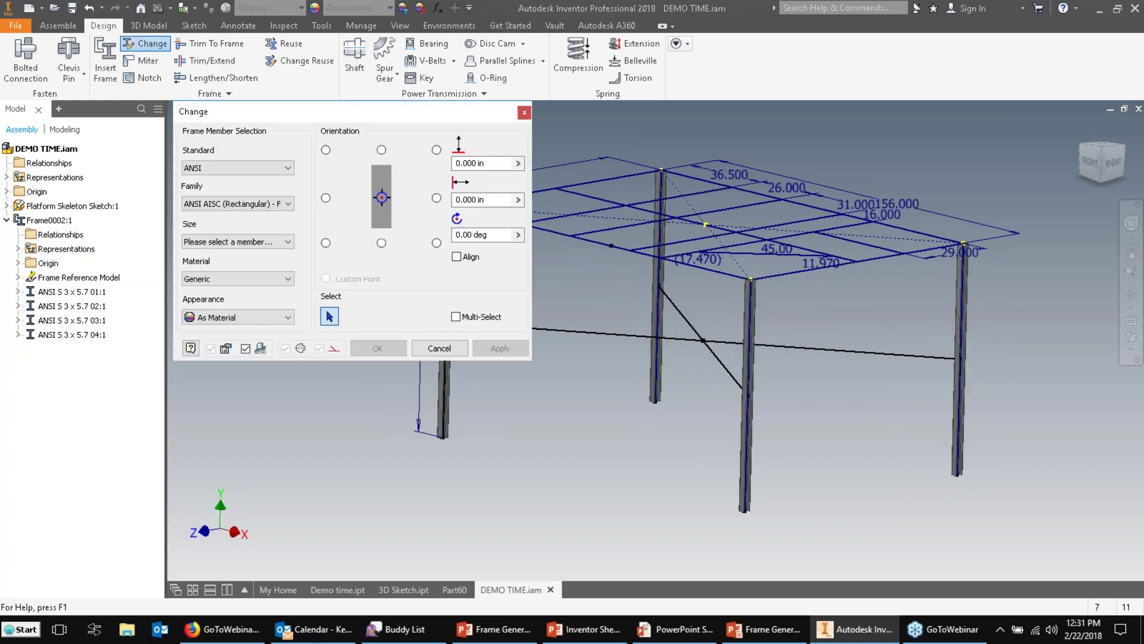
{"action": "left_click", "coordinate": [654, 314]}
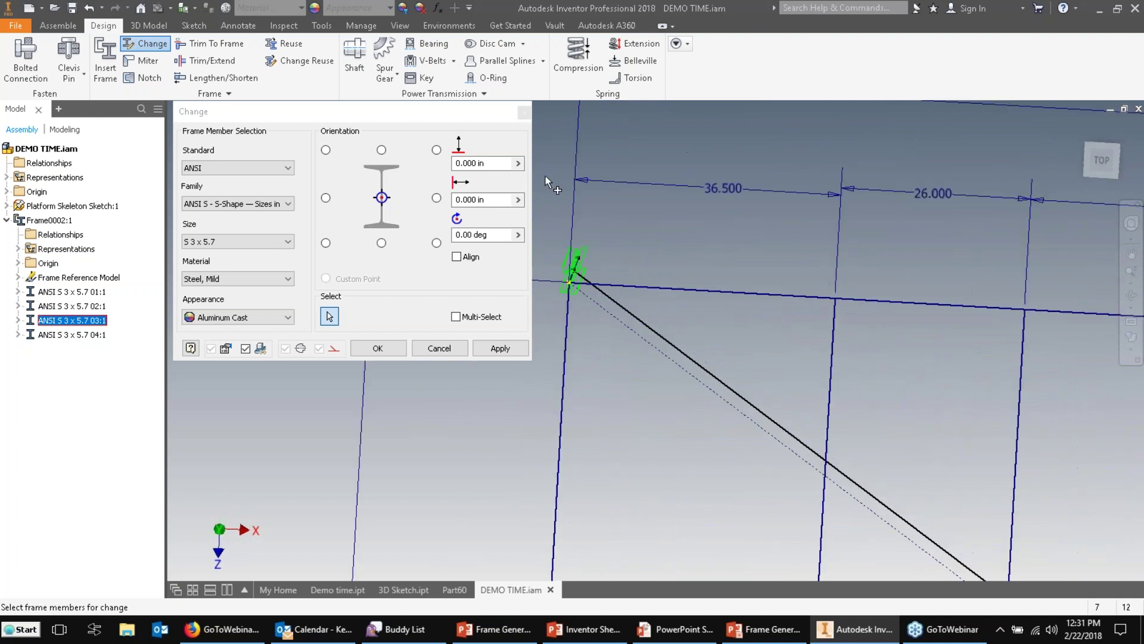
{"action": "left_click", "coordinate": [326, 150]}
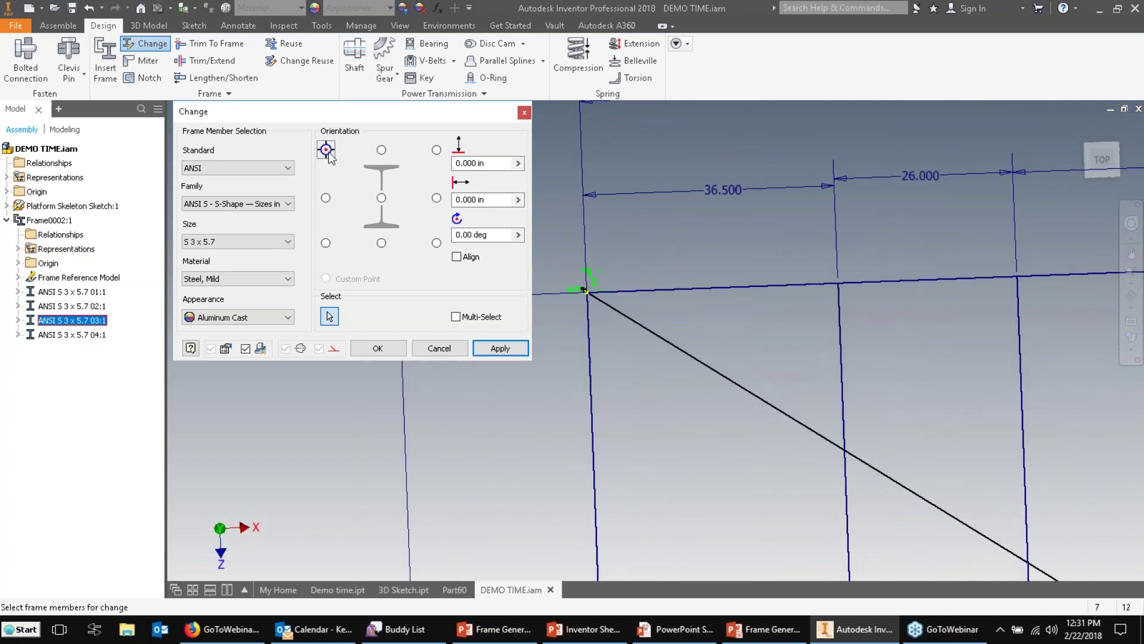
{"action": "left_click", "coordinate": [437, 242]}
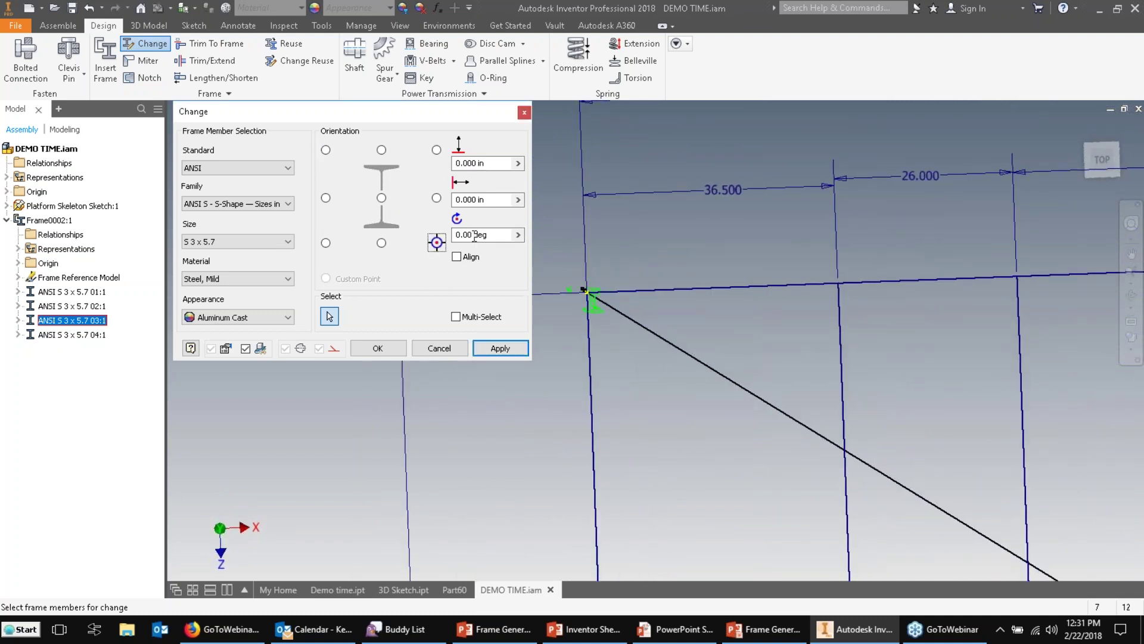
- Offset the ANSI S 3 x 5.7 03 leg by .125 vertically and -.125 horizontally and apply the change
{"action": "left_click", "coordinate": [479, 163]}
{"action": "type", "text": ".125"}
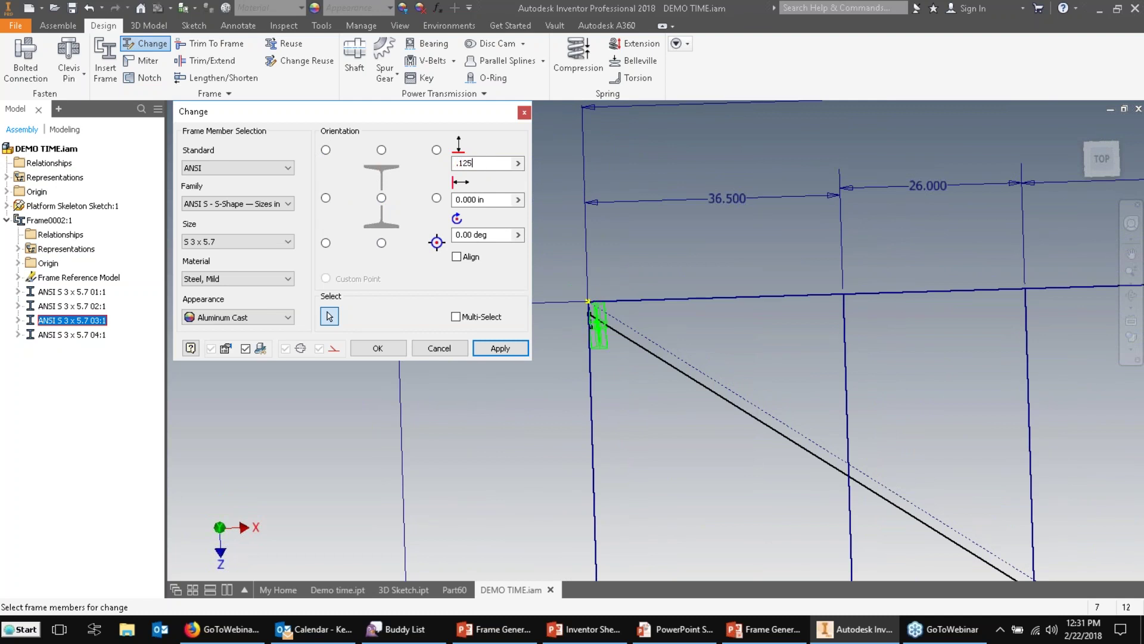
{"action": "left_click", "coordinate": [483, 199]}
{"action": "type", "text": ".125"}
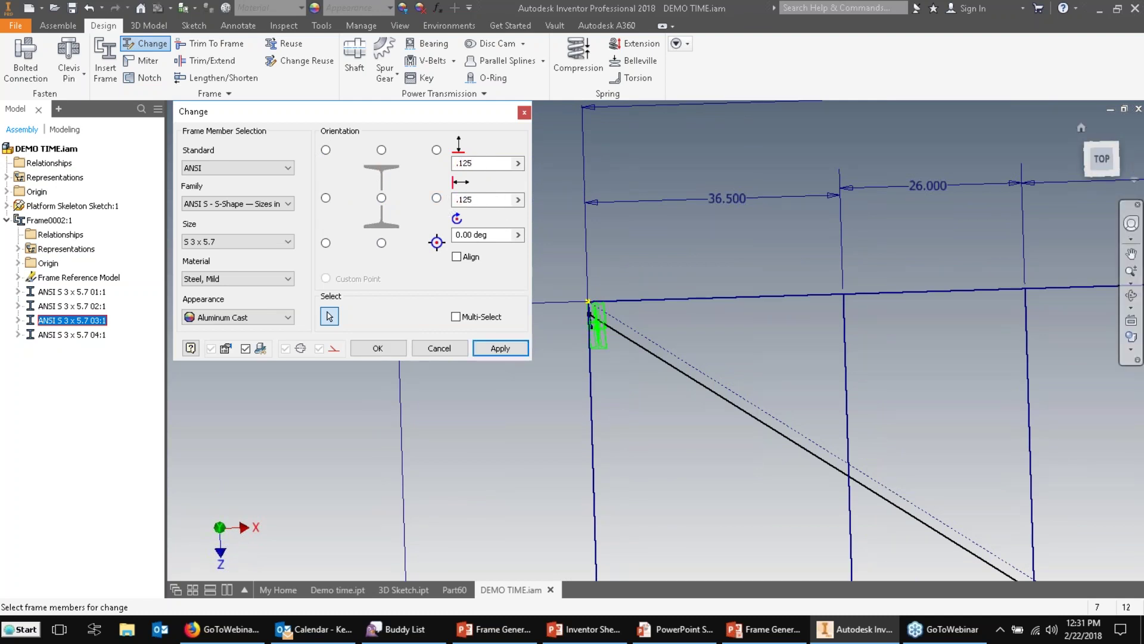
{"action": "left_click", "coordinate": [1103, 164]}
{"action": "scroll", "coordinate": [745, 339], "scroll_direction": "up", "scroll_amount": 5}
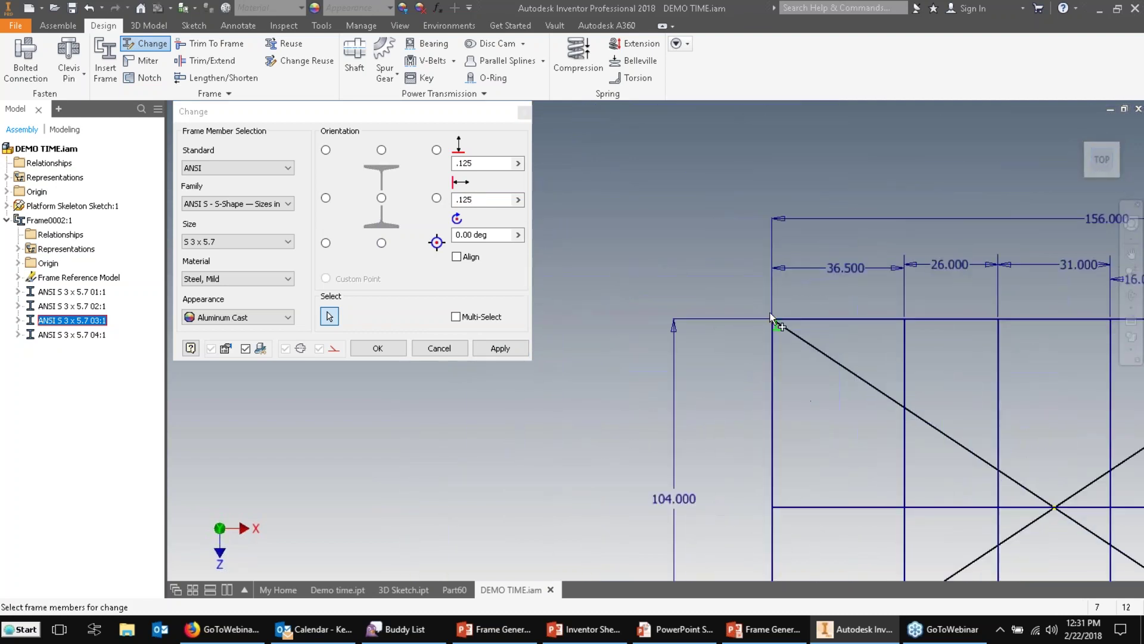
{"action": "scroll", "coordinate": [745, 339], "scroll_direction": "up", "scroll_amount": 4}
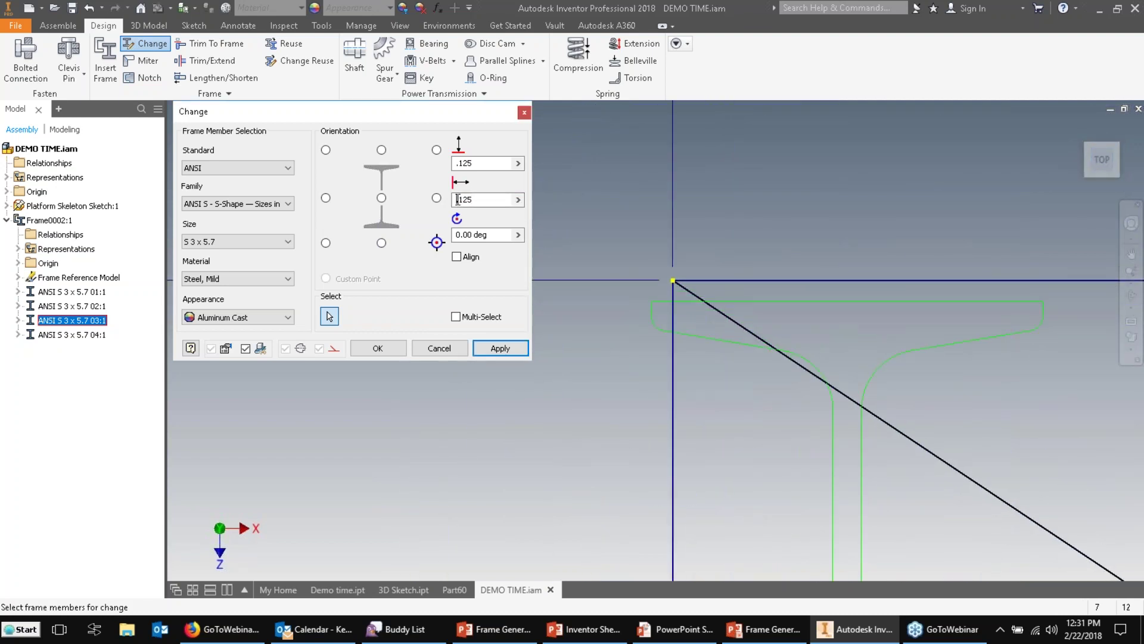
{"action": "type", "text": "-"}
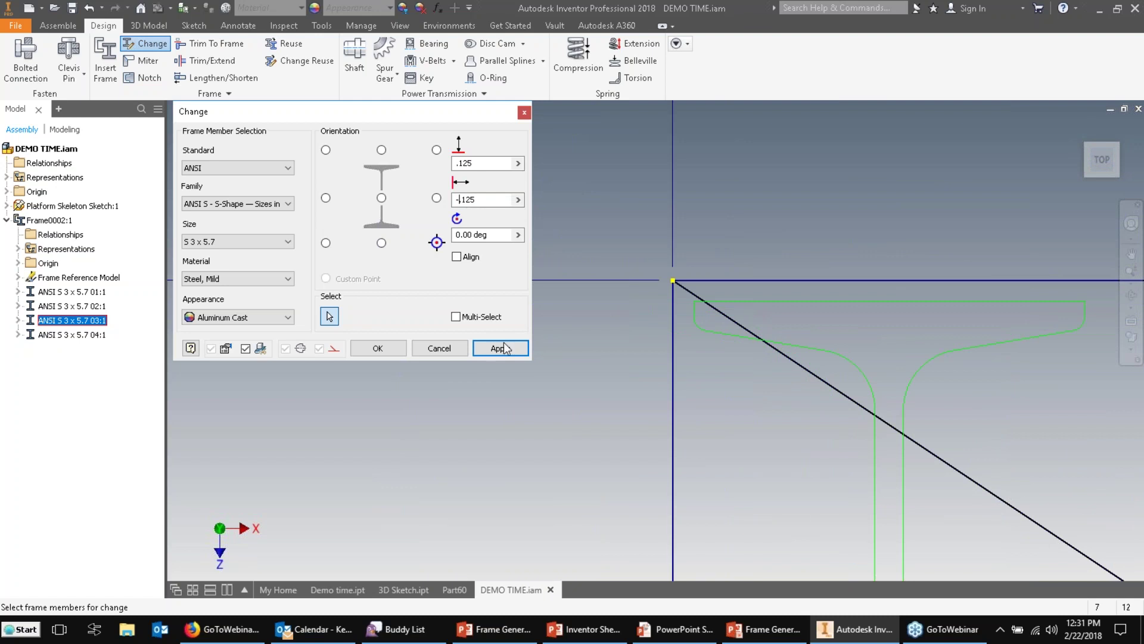
{"action": "left_click", "coordinate": [493, 351]}
- Select the leg ANSI S 3 x 5.7 04 for change and set its insertion point to the profile's upper-right corner
{"action": "scroll", "coordinate": [664, 243], "scroll_direction": "down", "scroll_amount": 6}
{"action": "scroll", "coordinate": [892, 300], "scroll_direction": "down", "scroll_amount": 2}
{"action": "middle_click_drag", "start_coordinate": [869, 340], "coordinate": [757, 113]}
{"action": "scroll", "coordinate": [756, 112], "scroll_direction": "down", "scroll_amount": 2}
{"action": "scroll", "coordinate": [765, 187], "scroll_direction": "down", "scroll_amount": 3}
{"action": "scroll", "coordinate": [732, 391], "scroll_direction": "up", "scroll_amount": 6}
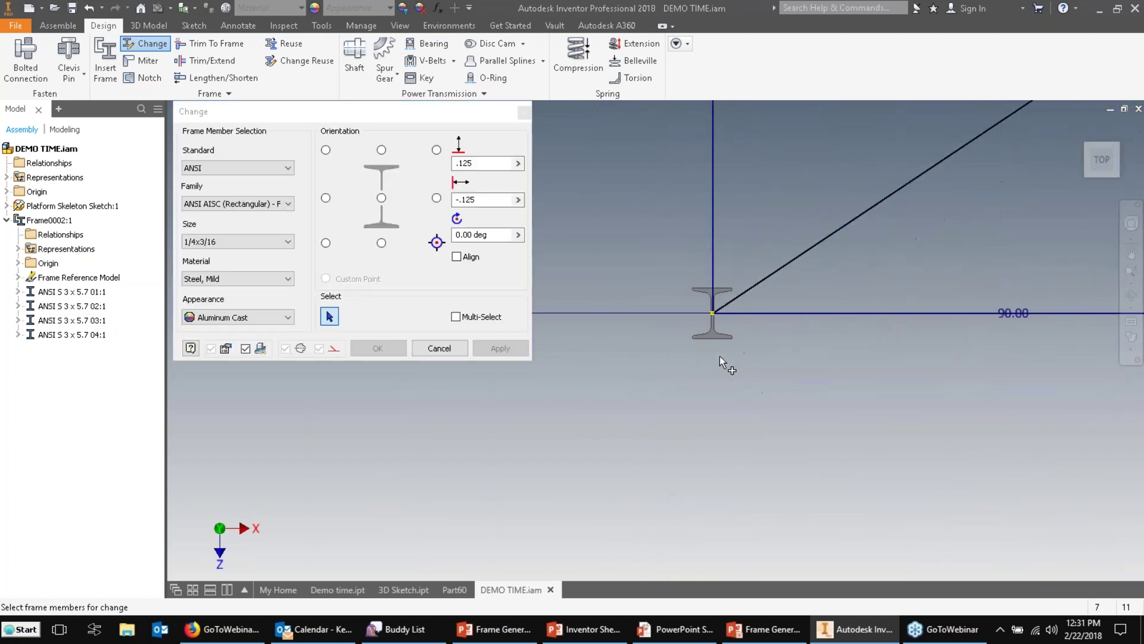
{"action": "left_click", "coordinate": [714, 334]}
{"action": "left_click", "coordinate": [326, 242]}
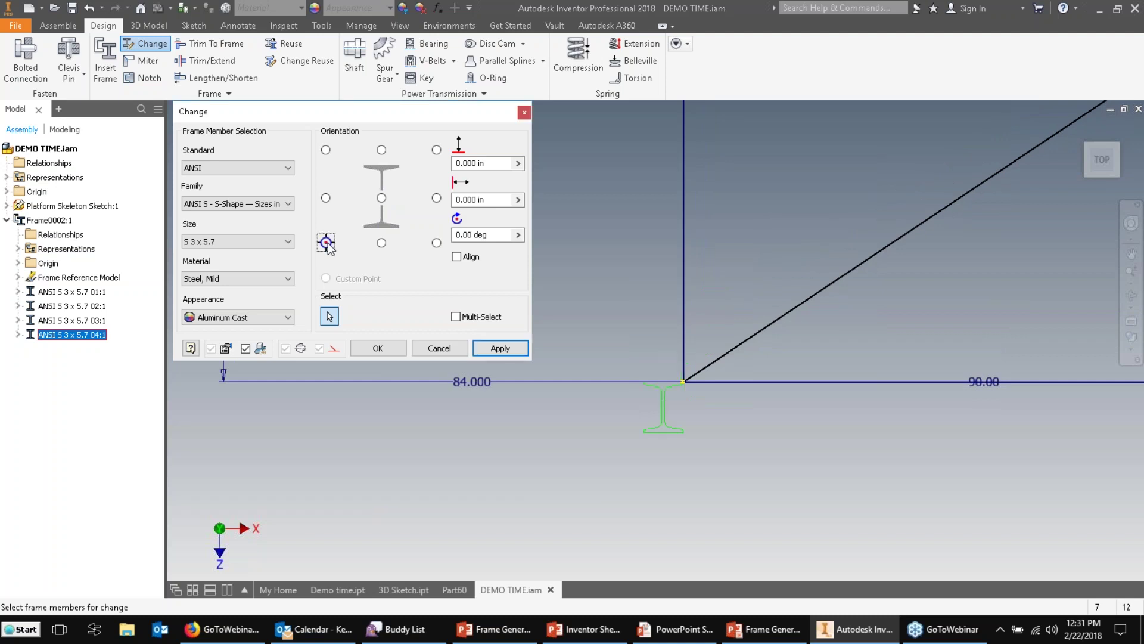
{"action": "left_click", "coordinate": [436, 149]}
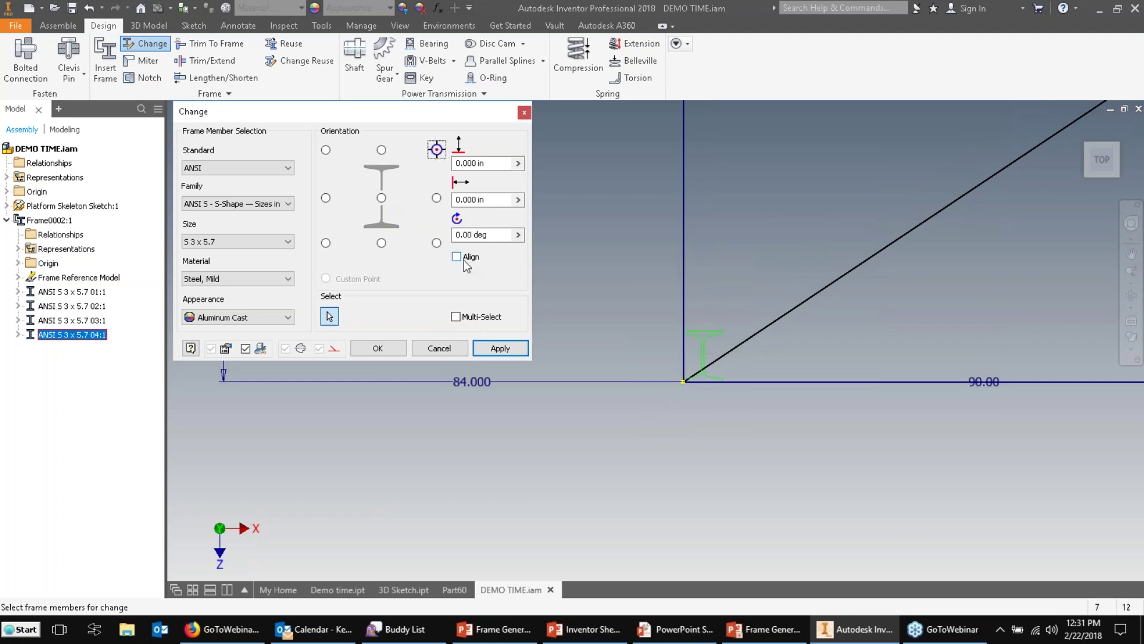
- Offset the ANSI S 3 x 5.7 04 leg by -.125 both vertically and horizontally and finish the change
{"action": "left_click", "coordinate": [477, 199]}
{"action": "type", "text": ".125"}
{"action": "left_click", "coordinate": [486, 164]}
{"action": "type", "text": ".125--"}
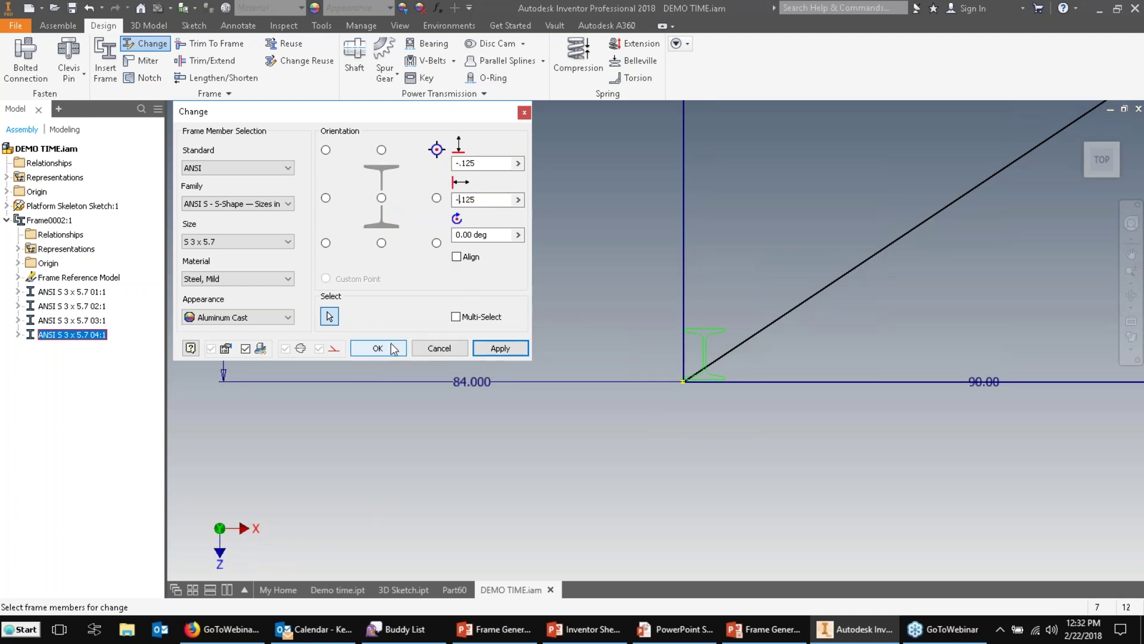
{"action": "left_click", "coordinate": [378, 348]}
- Insert centred S 3 x 5.7 mild steel frame members along the crossing brace lines between the legs
{"action": "scroll", "coordinate": [690, 304], "scroll_direction": "down", "scroll_amount": 8}
{"action": "middle_click_drag", "start_coordinate": [774, 346], "coordinate": [733, 188], "text": "shift"}
{"action": "middle_click_drag", "start_coordinate": [450, 330], "coordinate": [376, 305]}
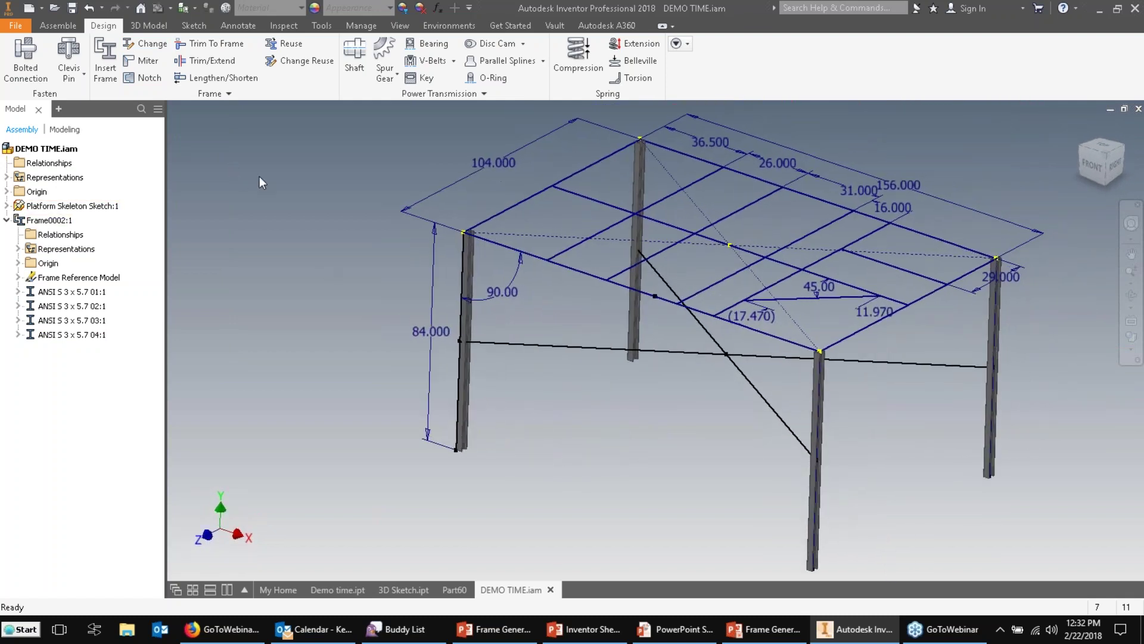
{"action": "left_click", "coordinate": [105, 60]}
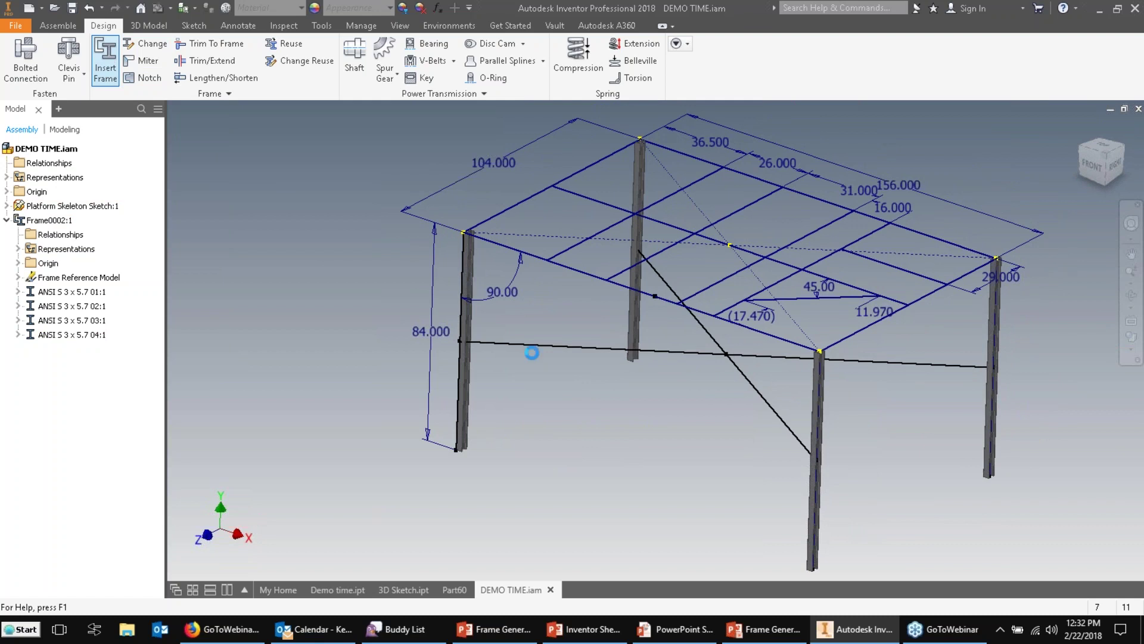
{"action": "left_click", "coordinate": [707, 352]}
{"action": "left_click", "coordinate": [715, 341]}
{"action": "left_click", "coordinate": [749, 384]}
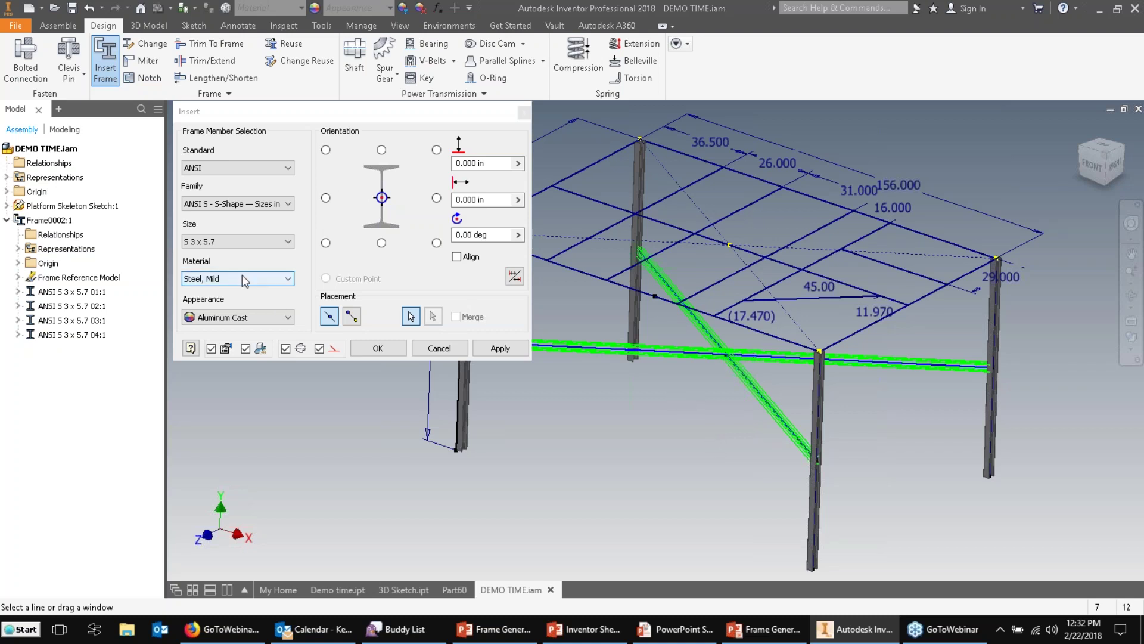
{"action": "left_click", "coordinate": [379, 348]}
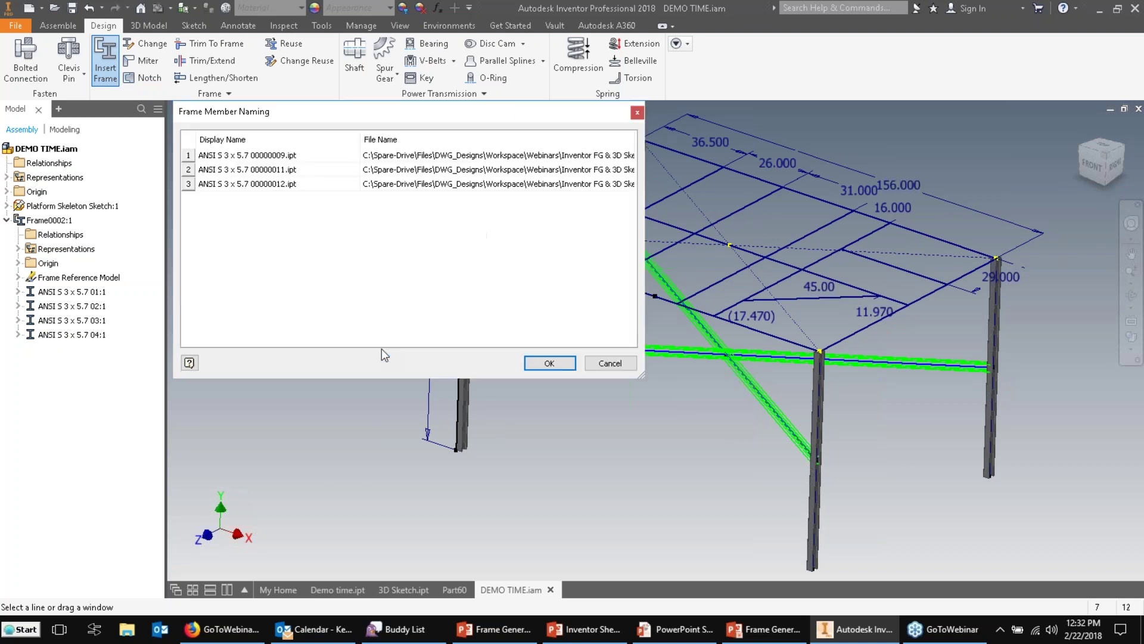
- Accept the default names for the three ANSI S 3 x 5.7 brace members and insert them
{"action": "left_click", "coordinate": [551, 365]}
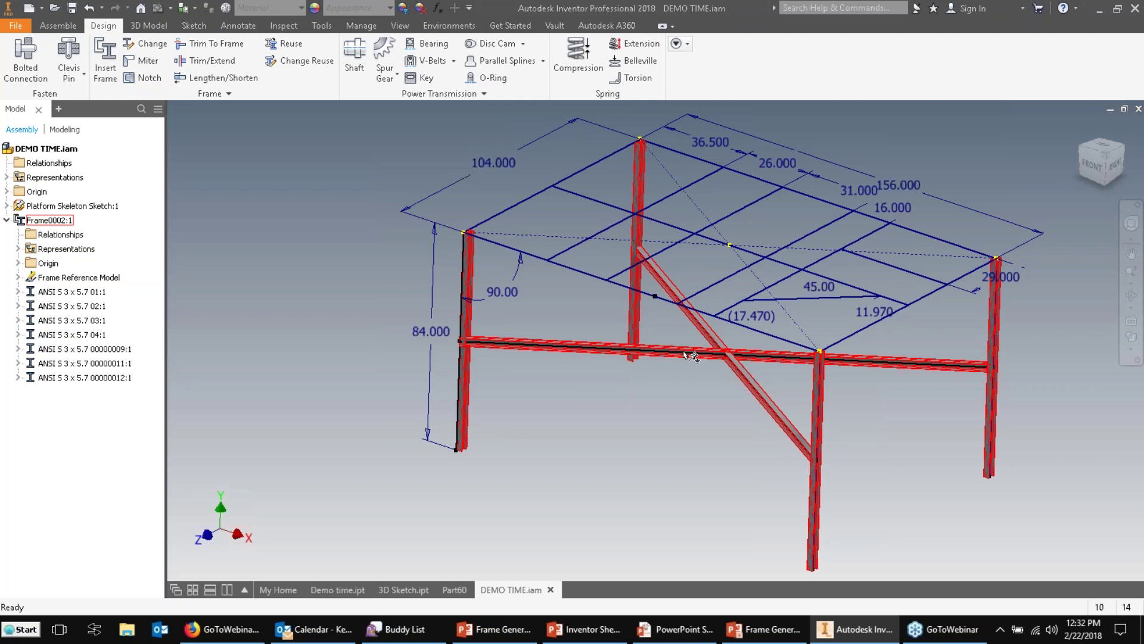
{"action": "mouse_move", "coordinate": [685, 355]}
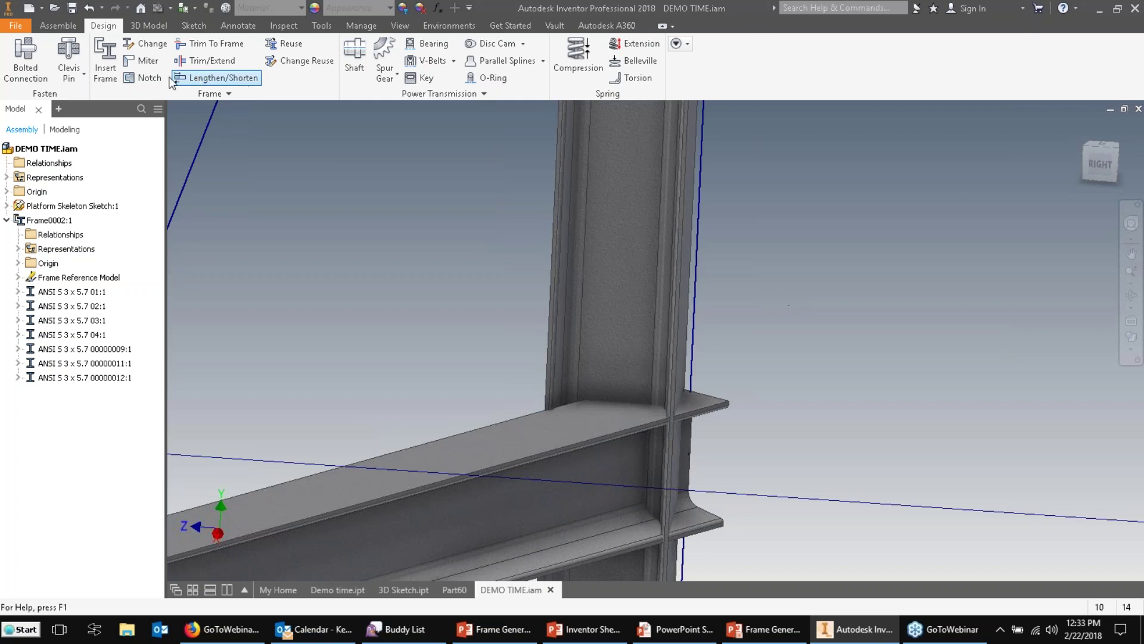
- Notch the end of brace member ANSI S 3 x 5.7 00000011 against the vertical post ANSI S 3 x 5.7 03
{"action": "left_click", "coordinate": [143, 78]}
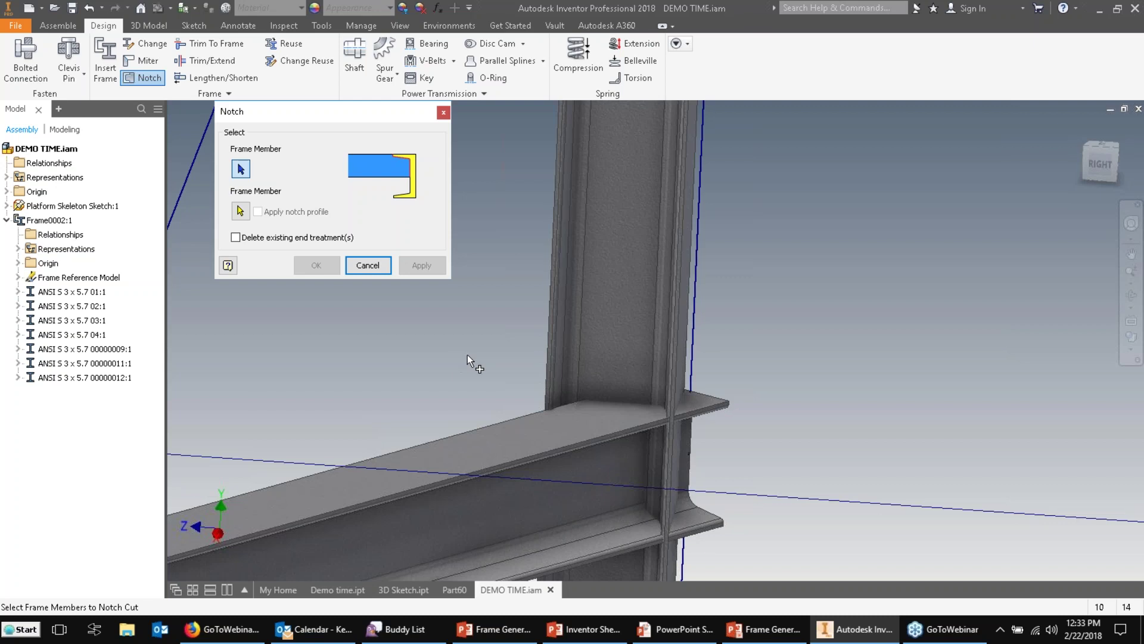
{"action": "middle_click_drag", "start_coordinate": [468, 356], "coordinate": [496, 320]}
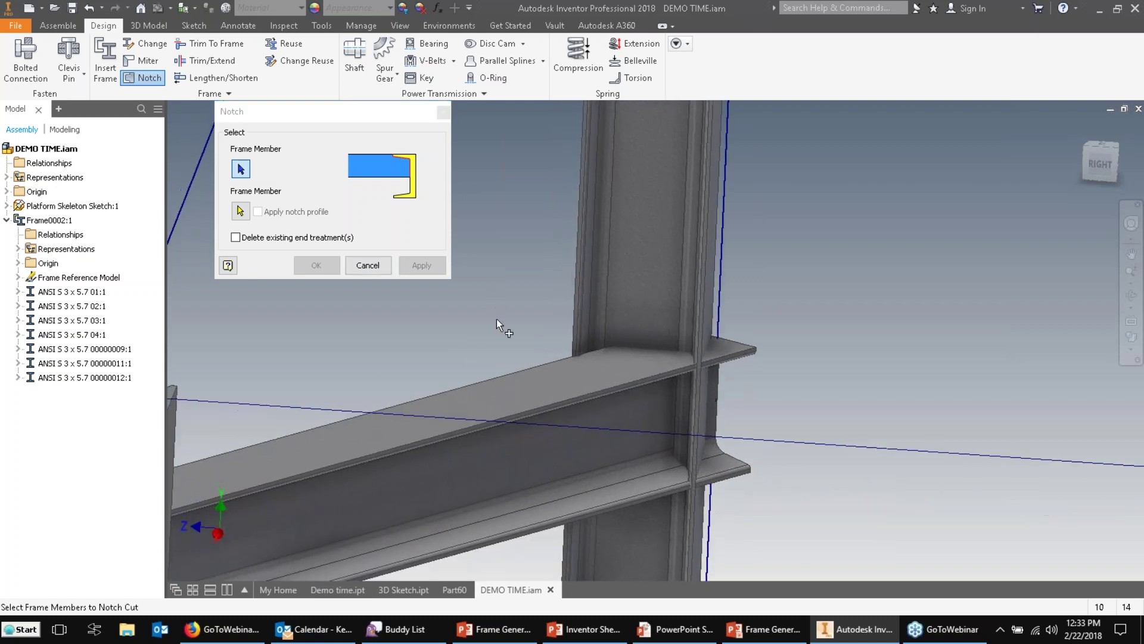
{"action": "left_click", "coordinate": [535, 409]}
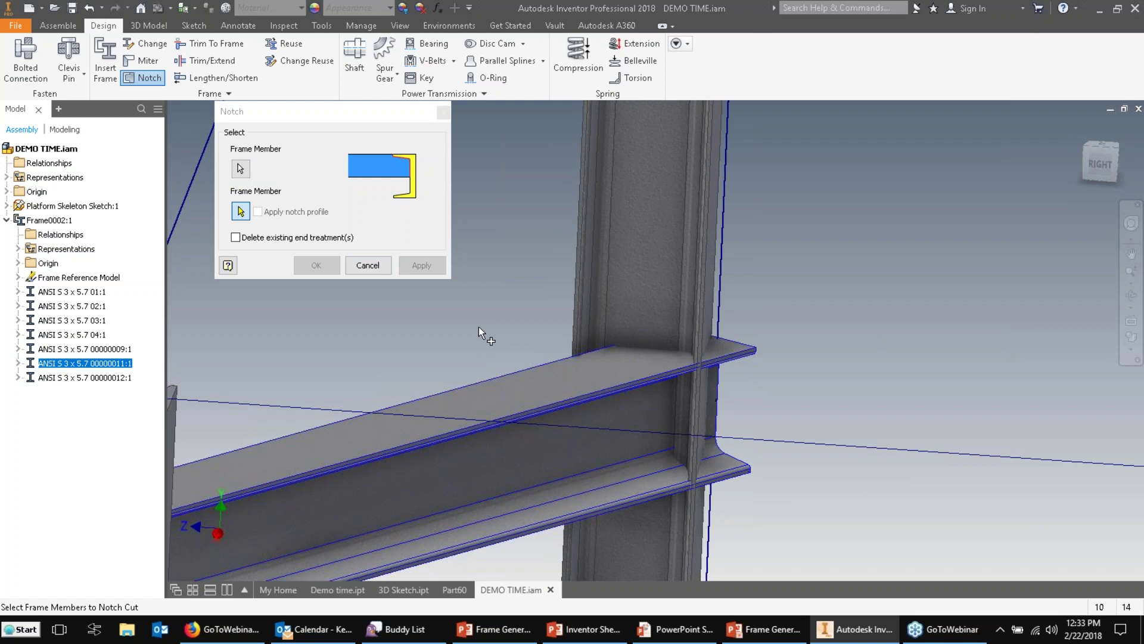
{"action": "left_click", "coordinate": [604, 217]}
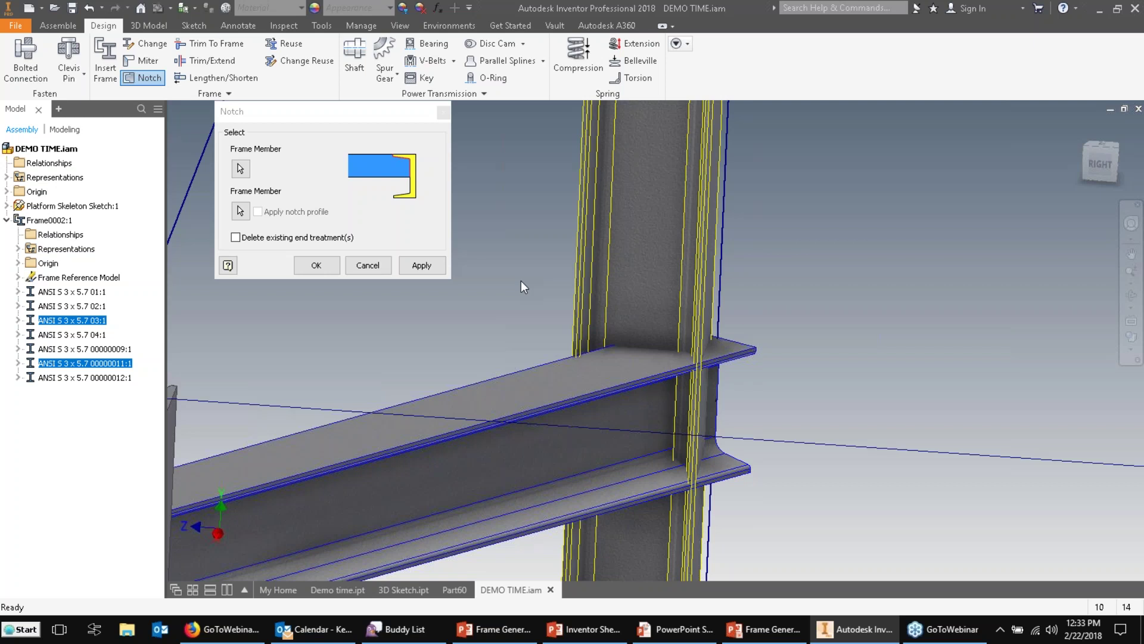
{"action": "left_click", "coordinate": [315, 265]}
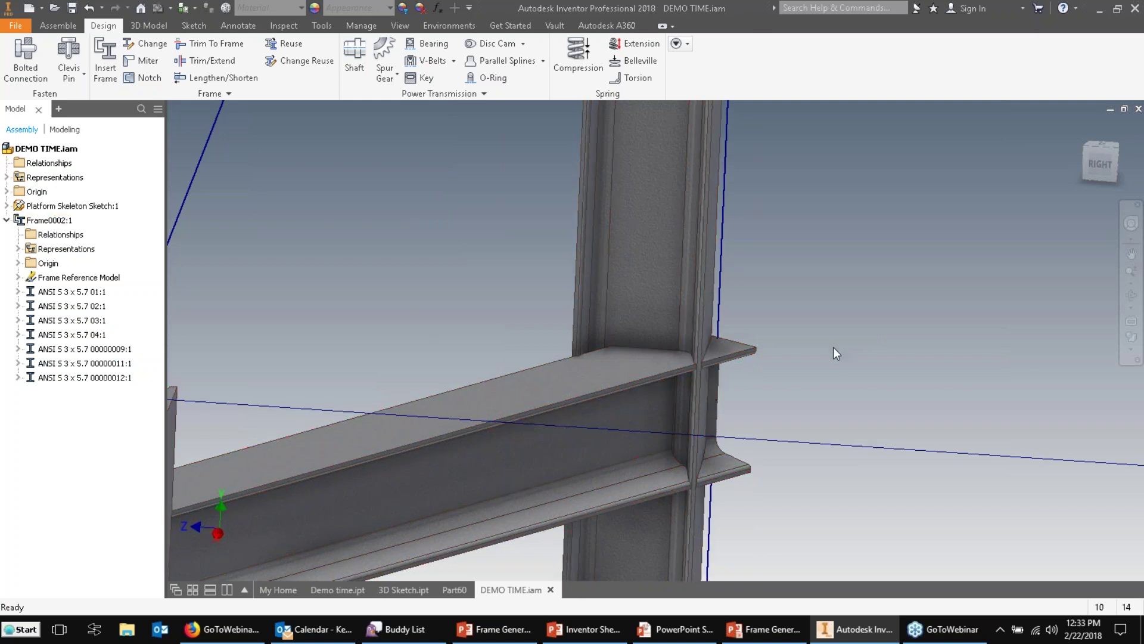
- Open the notched brace member ANSI S 3 x 5.7 00000011 as a separate part
{"action": "scroll", "coordinate": [833, 347], "scroll_direction": "down", "scroll_amount": 5}
{"action": "scroll", "coordinate": [824, 346], "scroll_direction": "down", "scroll_amount": 5}
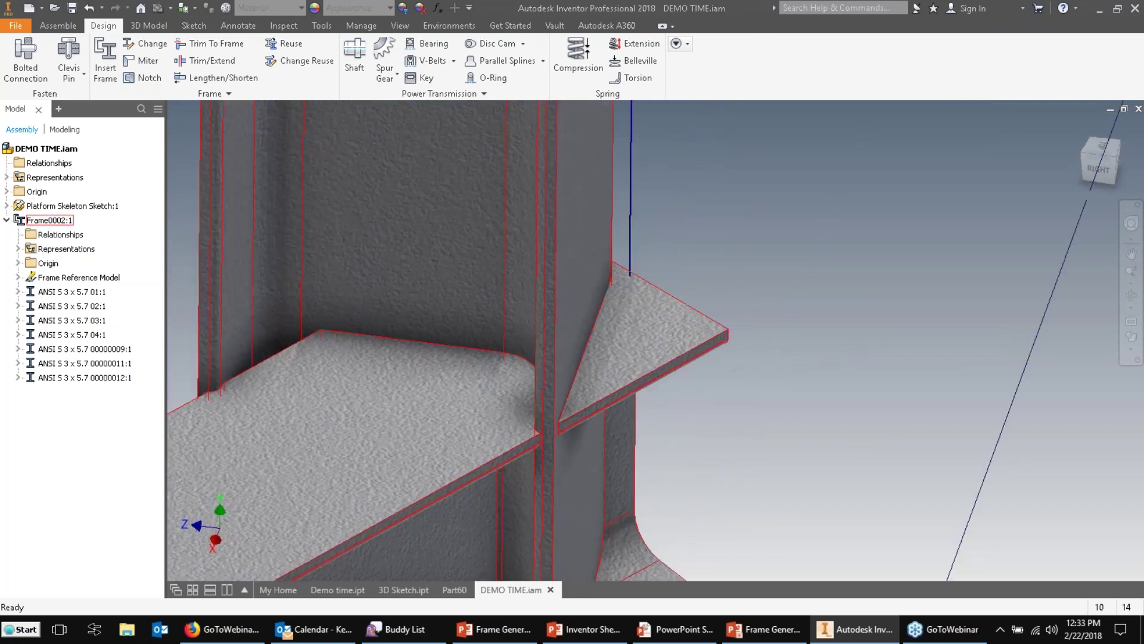
{"action": "left_click", "coordinate": [630, 384]}
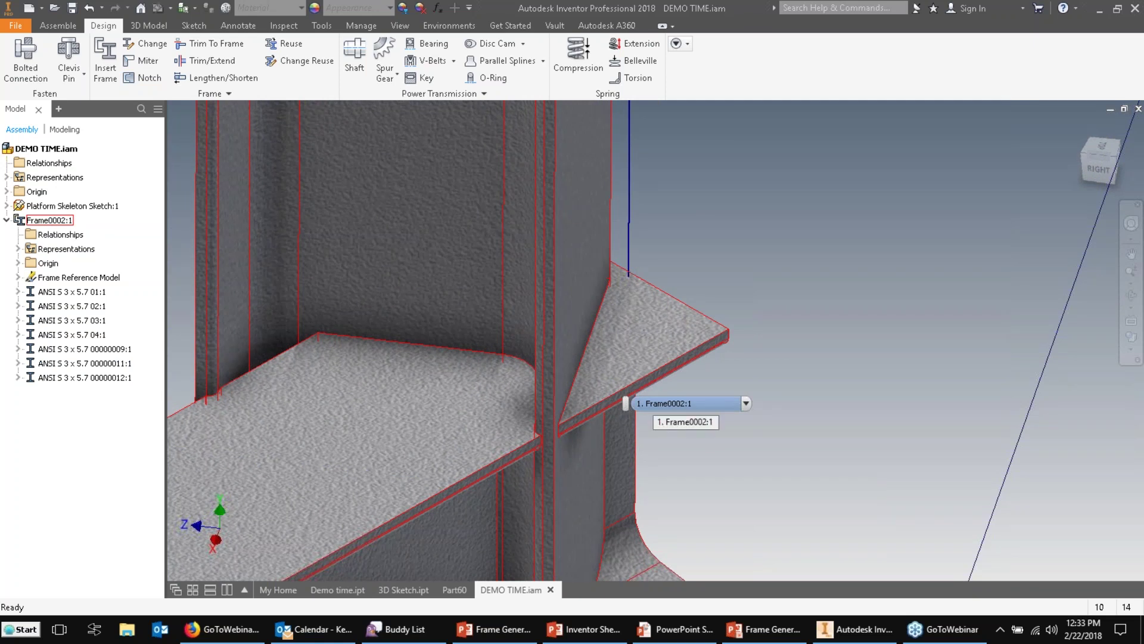
{"action": "scroll", "coordinate": [768, 360], "scroll_direction": "up", "scroll_amount": 6}
{"action": "middle_click_drag", "start_coordinate": [770, 373], "coordinate": [792, 295]}
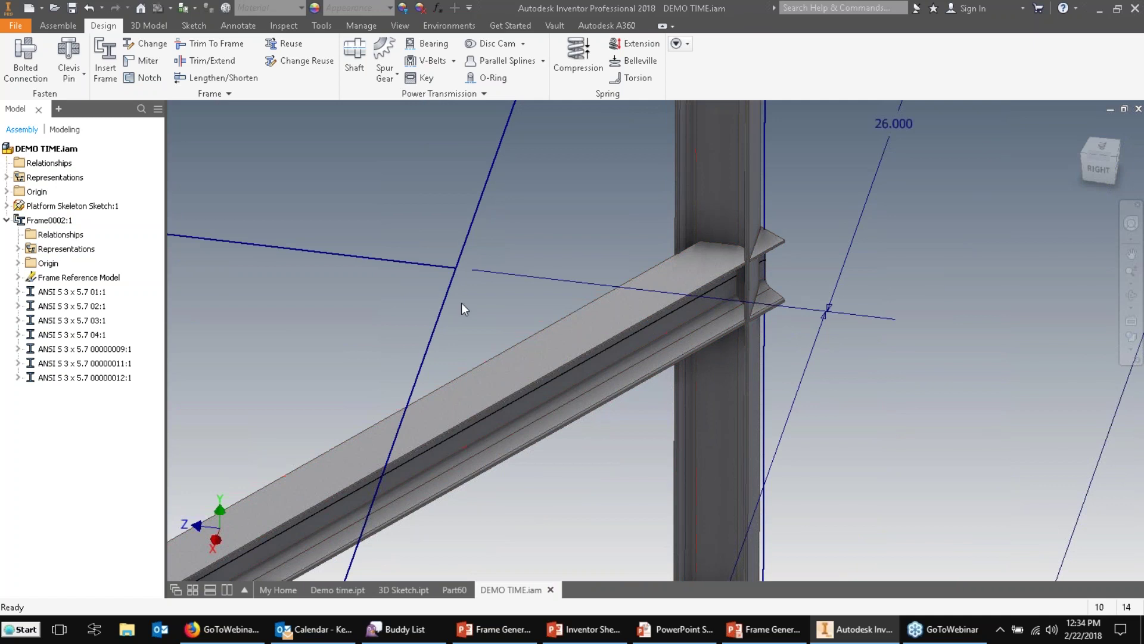
{"action": "left_click", "coordinate": [109, 365]}
{"action": "right_click", "coordinate": [109, 364]}
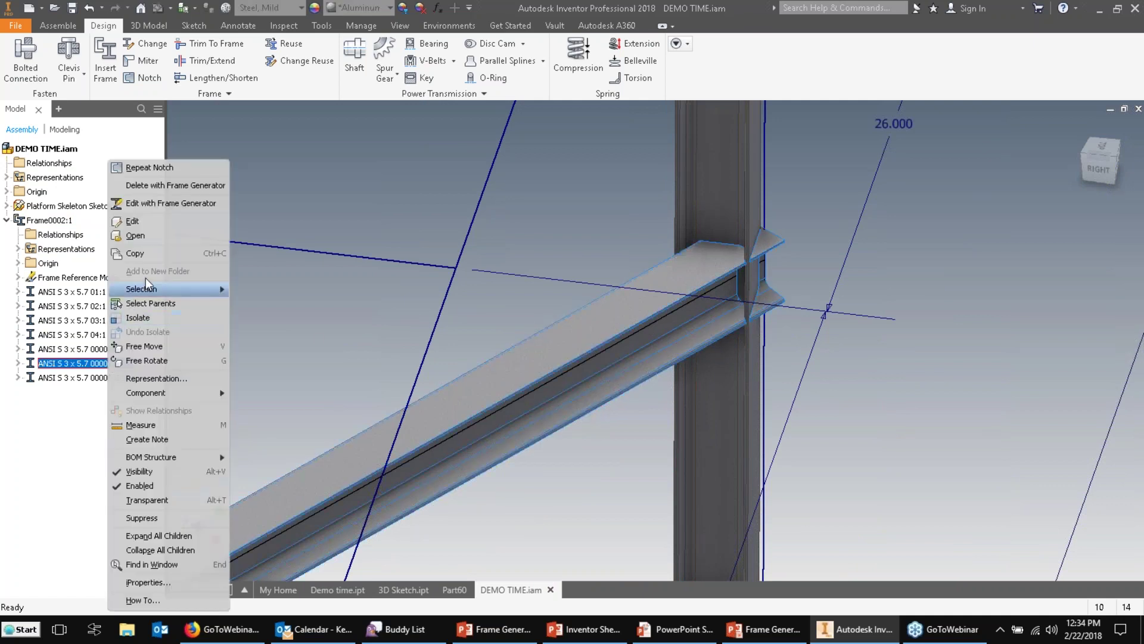
{"action": "left_click", "coordinate": [159, 234]}
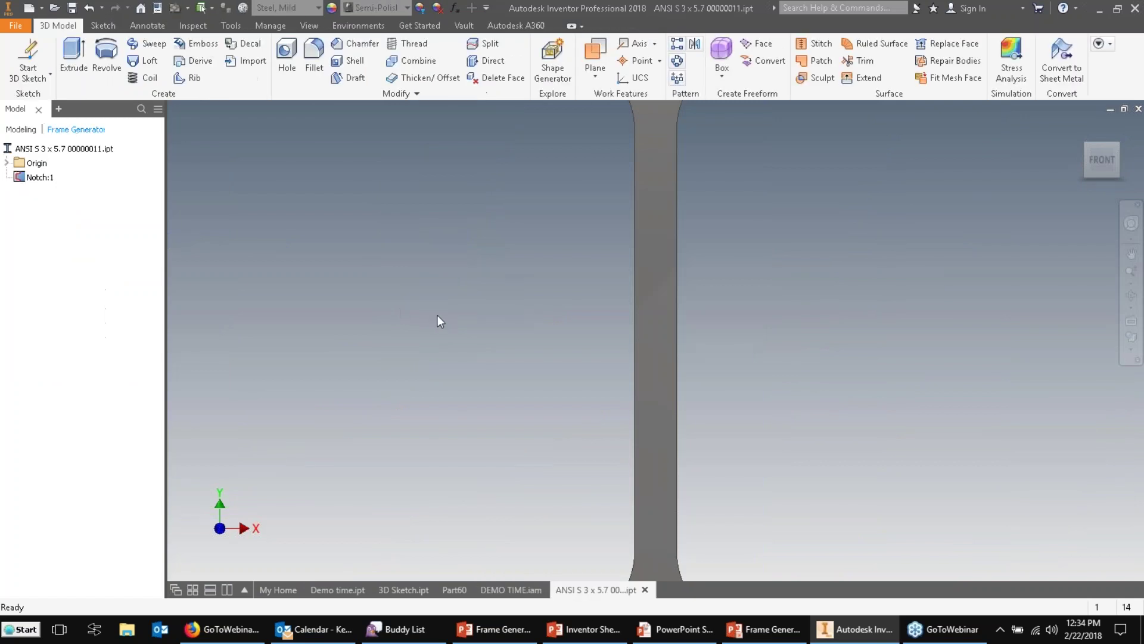
- Remove the leftover cut-off piece beyond the notch using Delete Face with lump selection
{"action": "middle_click_drag", "start_coordinate": [464, 300], "coordinate": [387, 165], "text": "shift"}
{"action": "scroll", "coordinate": [388, 172], "scroll_direction": "down", "scroll_amount": 3}
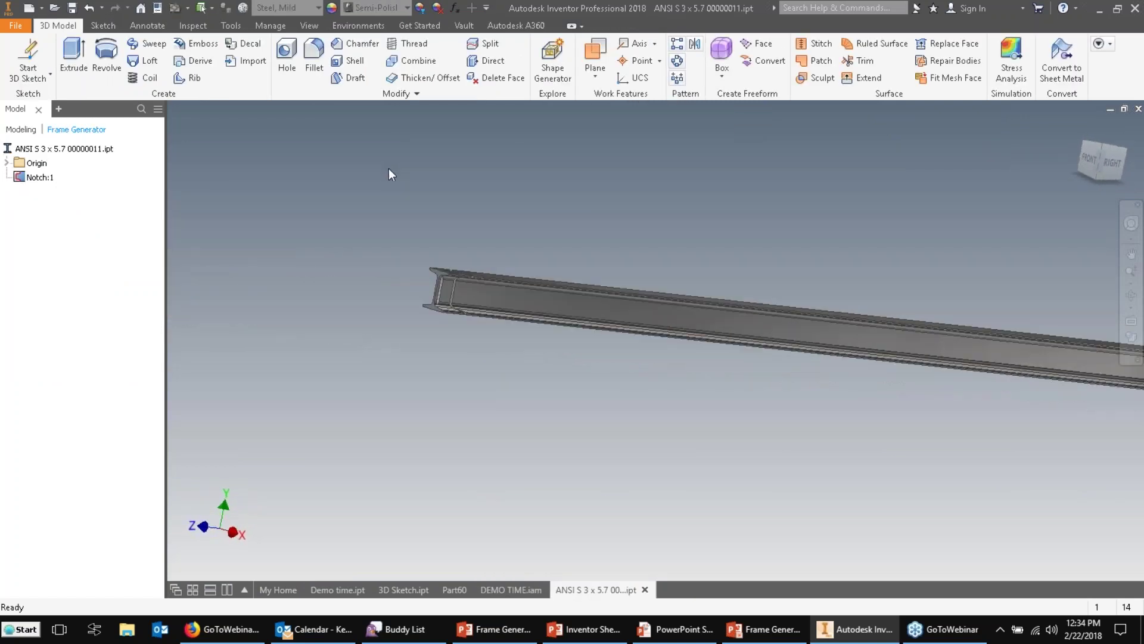
{"action": "middle_click_drag", "start_coordinate": [416, 187], "coordinate": [394, 280], "text": "shift"}
{"action": "scroll", "coordinate": [438, 358], "scroll_direction": "up", "scroll_amount": 5}
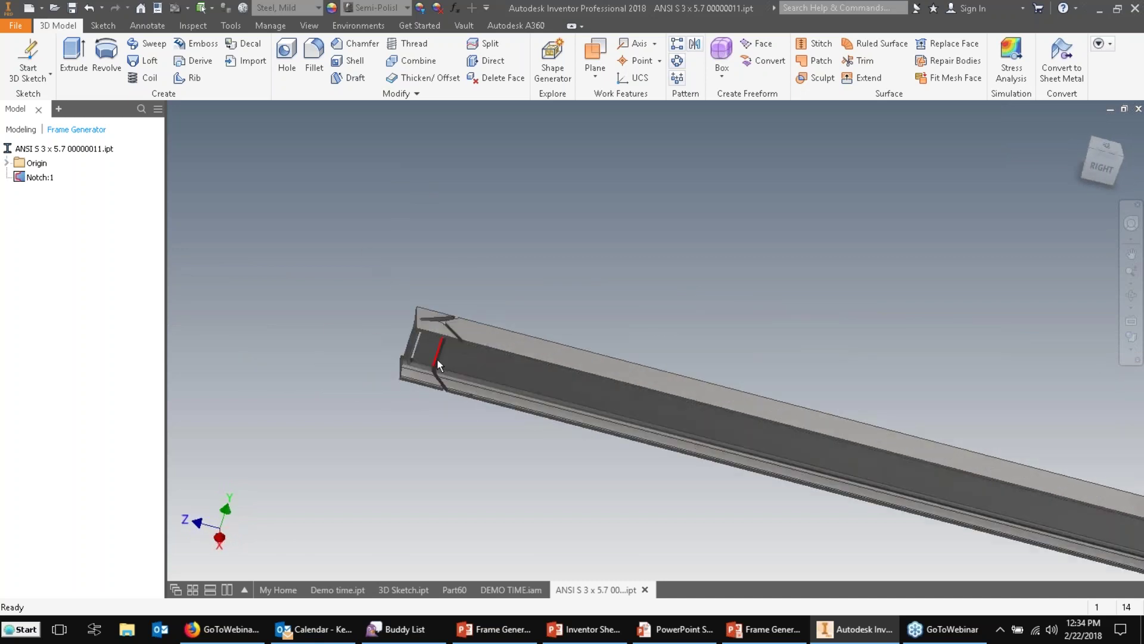
{"action": "key", "text": "F4"}
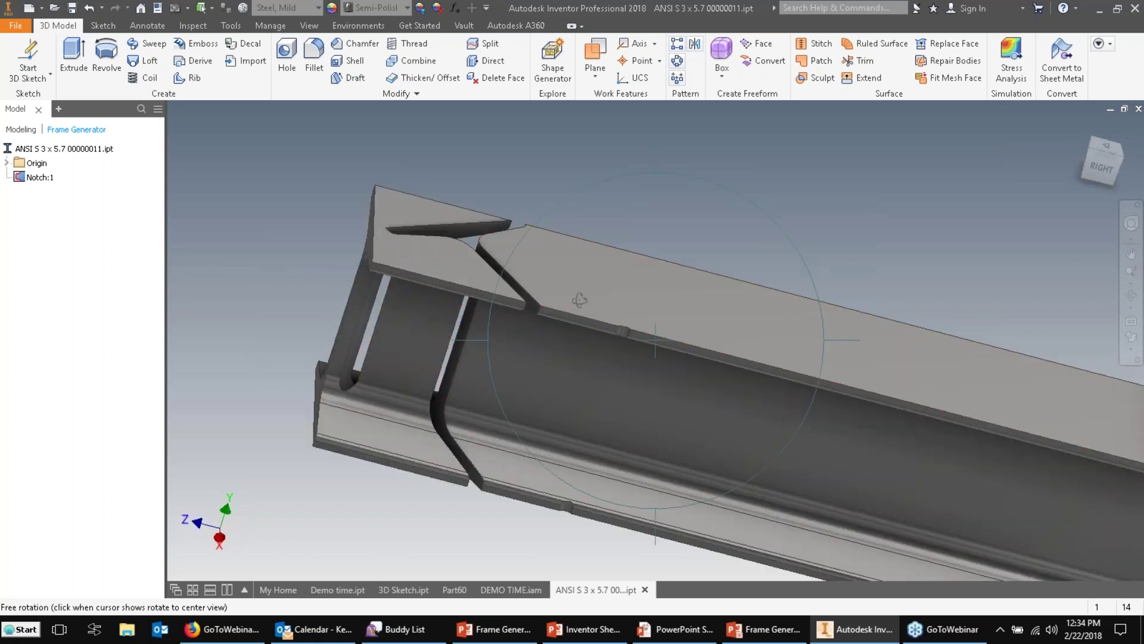
{"action": "left_click_drag", "start_coordinate": [592, 307], "coordinate": [515, 331]}
{"action": "key", "text": "Escape"}
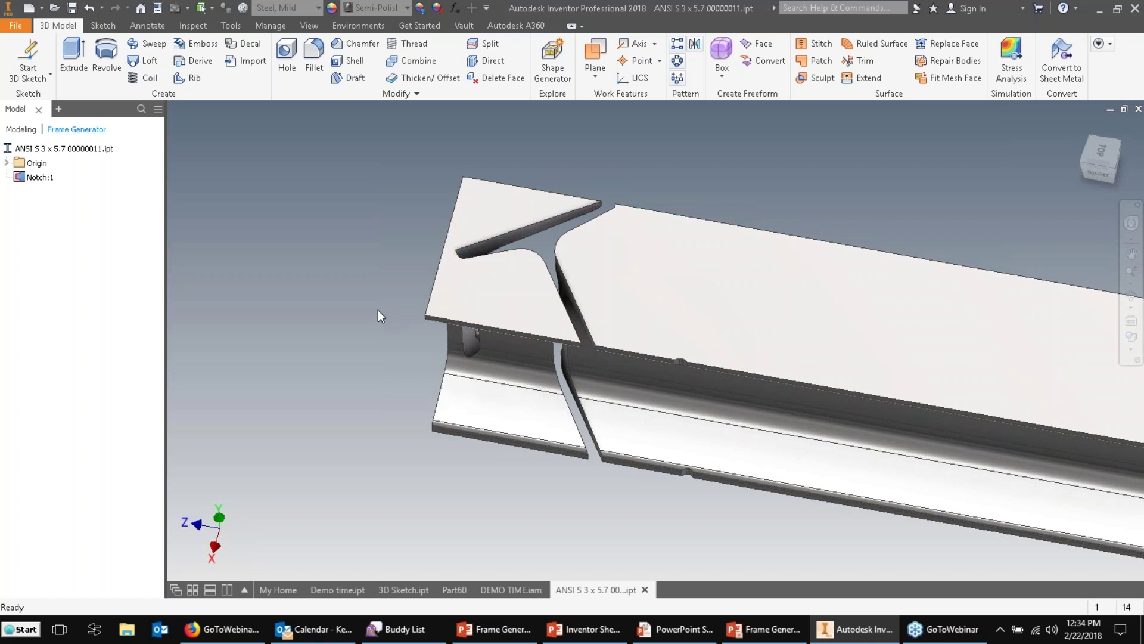
{"action": "left_click", "coordinate": [474, 78]}
{"action": "left_click", "coordinate": [306, 141]}
{"action": "left_click", "coordinate": [522, 205]}
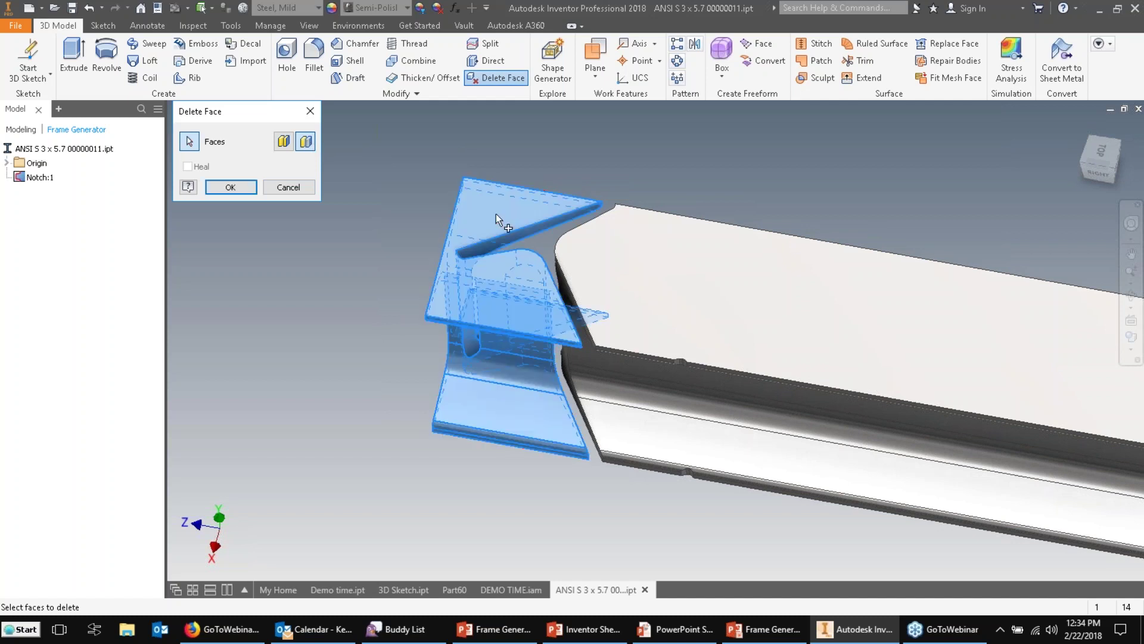
{"action": "left_click", "coordinate": [238, 189]}
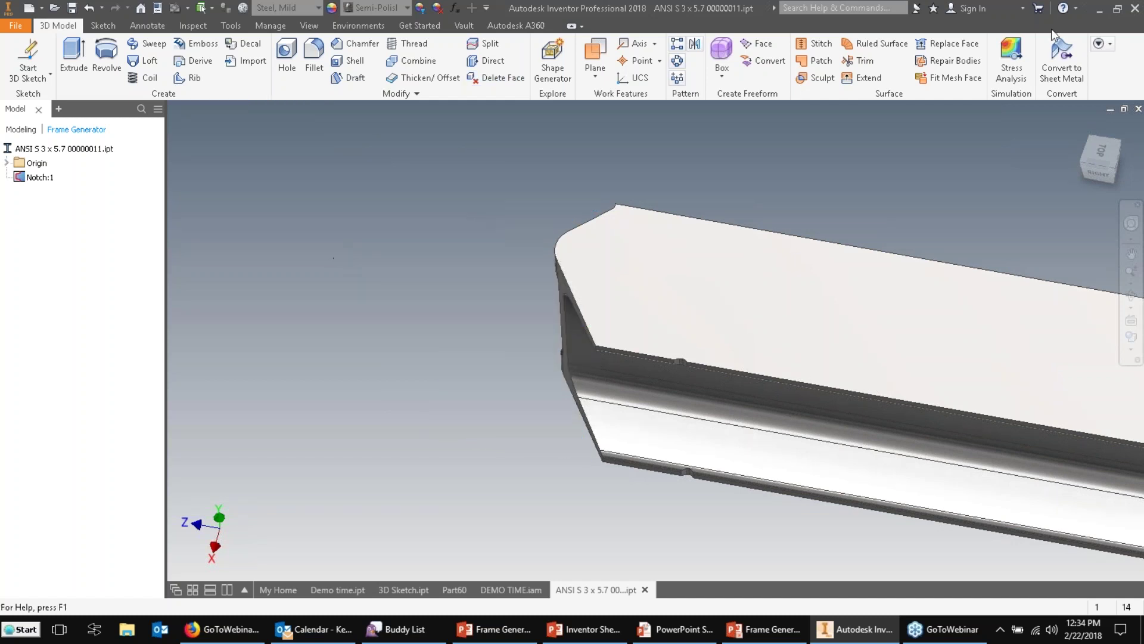
- Save and close the brace part, and update the DEMO TIME assembly
{"action": "left_click", "coordinate": [76, 9]}
{"action": "left_click", "coordinate": [1139, 110]}
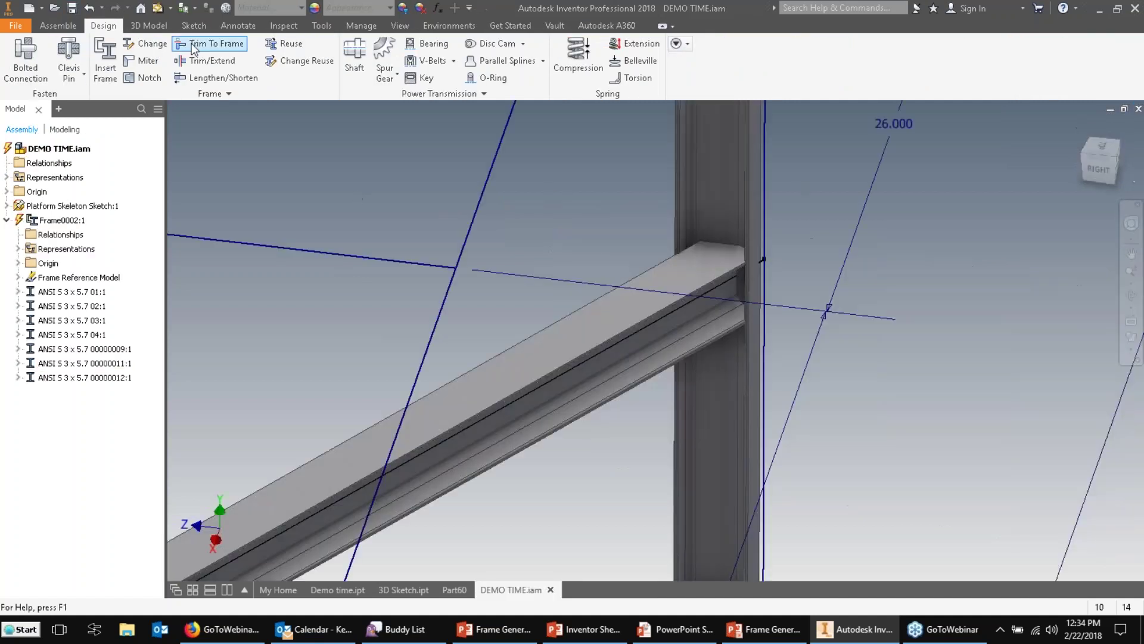
{"action": "left_click", "coordinate": [167, 13]}
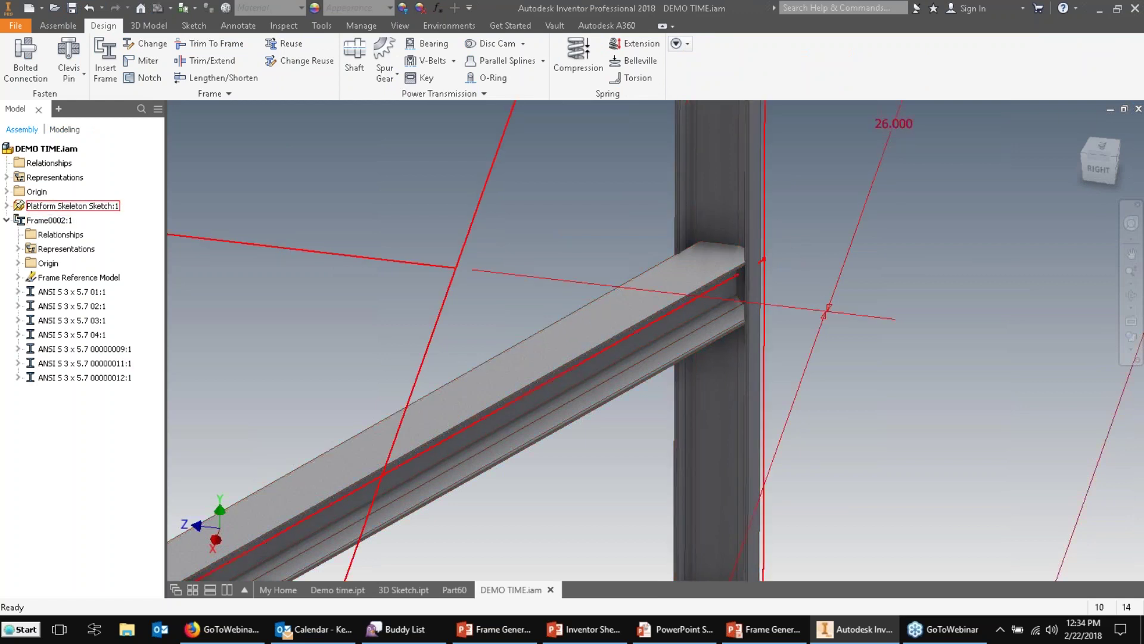
- Reopen the brace member ANSI S 3 x 5.7 00000011 from the assembly for further editing
{"action": "left_click", "coordinate": [762, 259]}
{"action": "middle_click_drag", "start_coordinate": [862, 247], "coordinate": [795, 258], "text": "shift"}
{"action": "scroll", "coordinate": [637, 261], "scroll_direction": "up", "scroll_amount": 4}
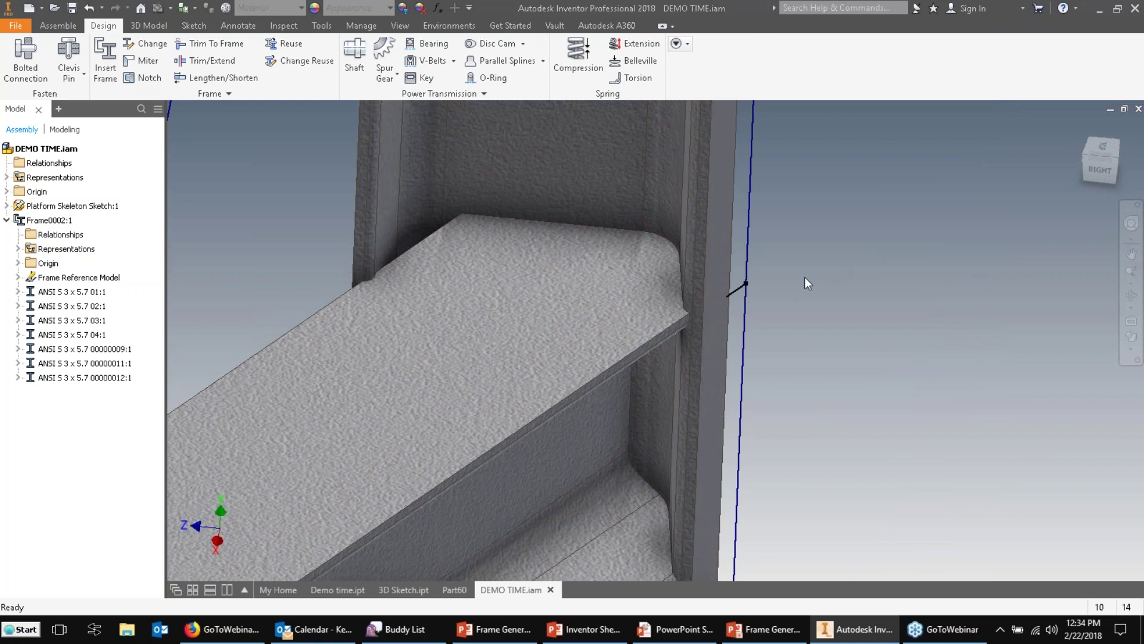
{"action": "mouse_move", "coordinate": [807, 276]}
{"action": "middle_mouse_down"}
{"action": "mouse_move", "coordinate": [829, 239]}
{"action": "mouse_move", "coordinate": [872, 242]}
{"action": "middle_mouse_up"}
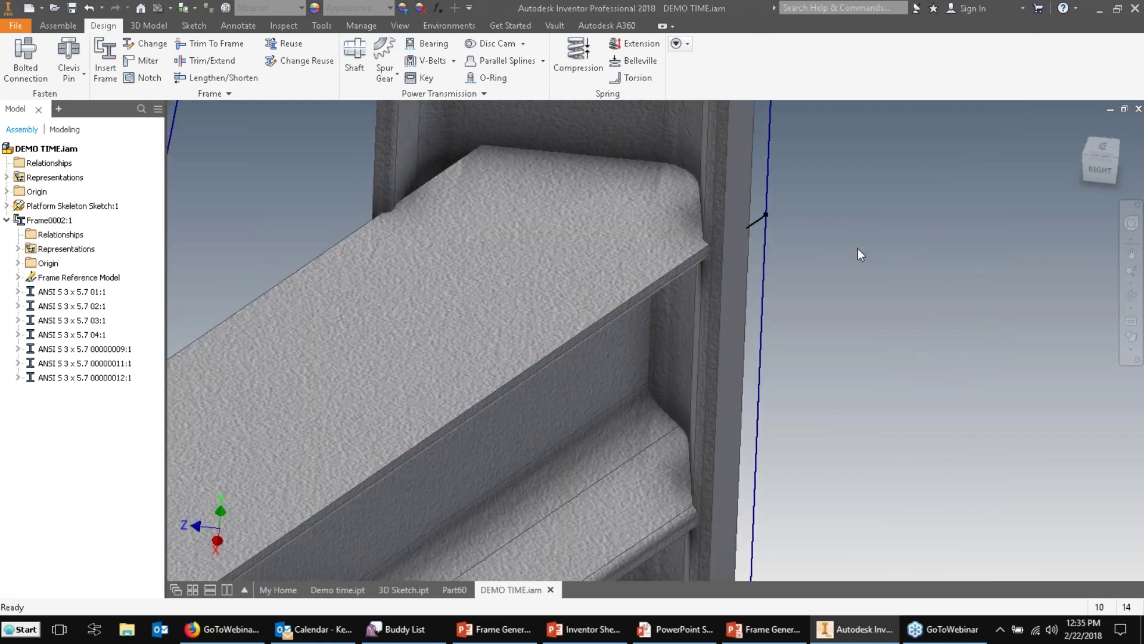
{"action": "right_click", "coordinate": [106, 370]}
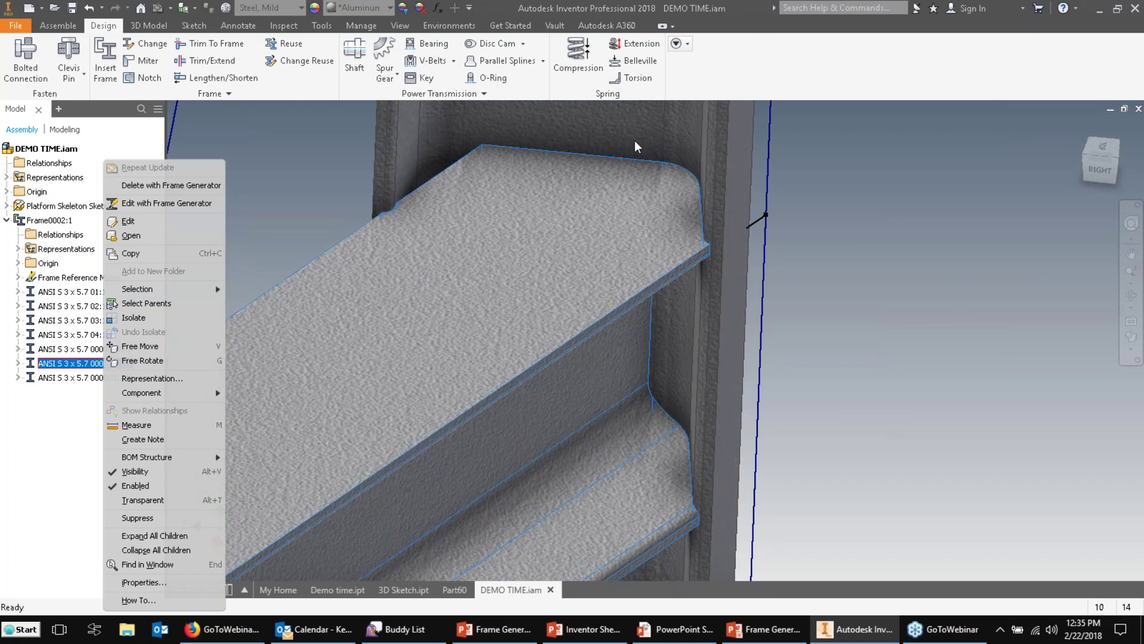
{"action": "left_click", "coordinate": [170, 235]}
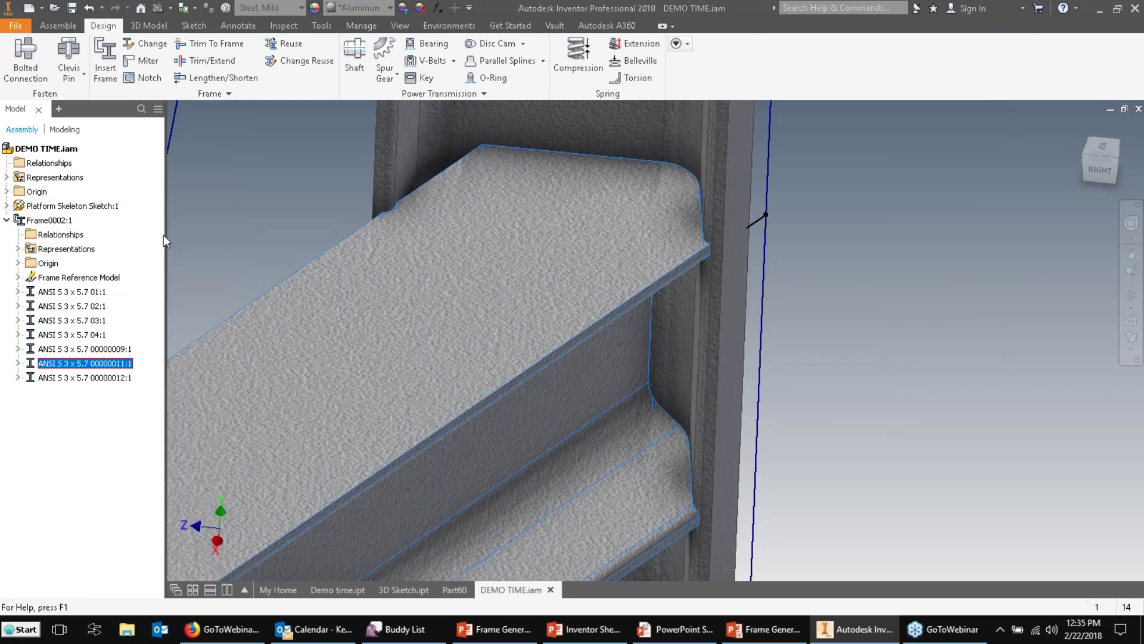
- Offset all notched end faces of the brace inward by 0.125 in with Thicken/Offset, and close the part to return to the assembly
{"action": "scroll", "coordinate": [723, 196], "scroll_direction": "down", "scroll_amount": 8}
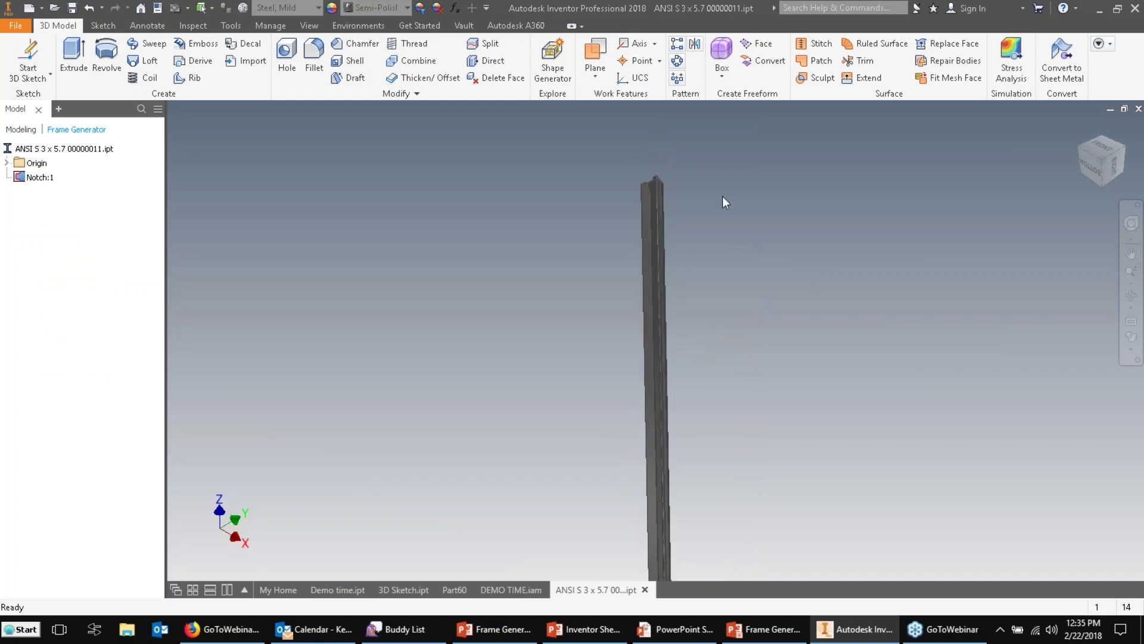
{"action": "scroll", "coordinate": [662, 364], "scroll_direction": "down", "scroll_amount": 5}
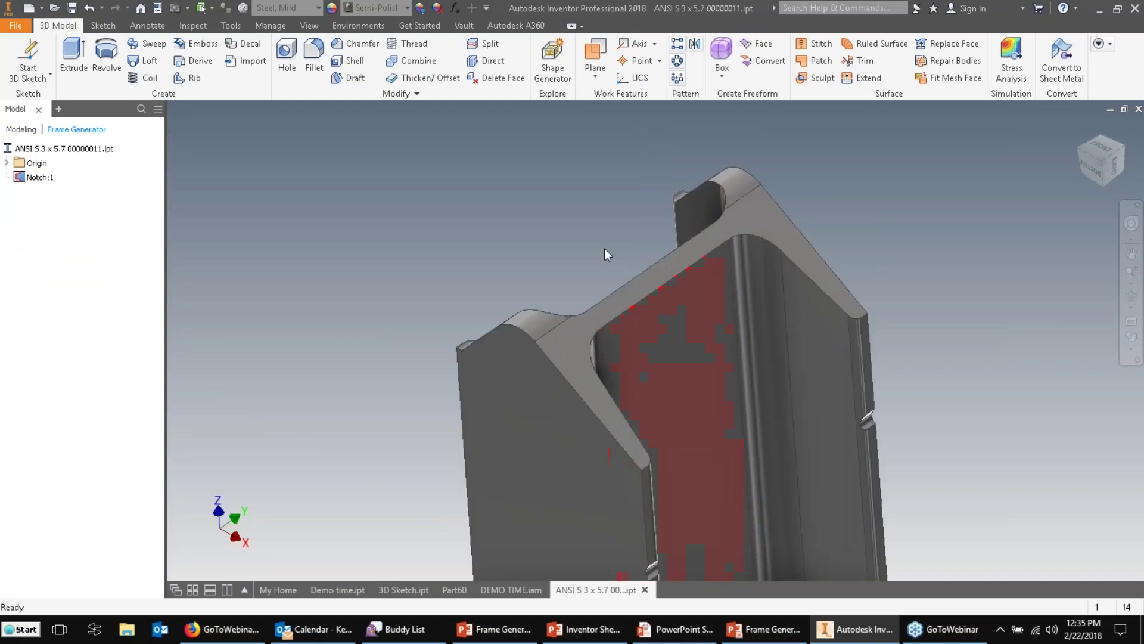
{"action": "key", "text": "F4"}
{"action": "left_click_drag", "start_coordinate": [662, 355], "coordinate": [685, 292]}
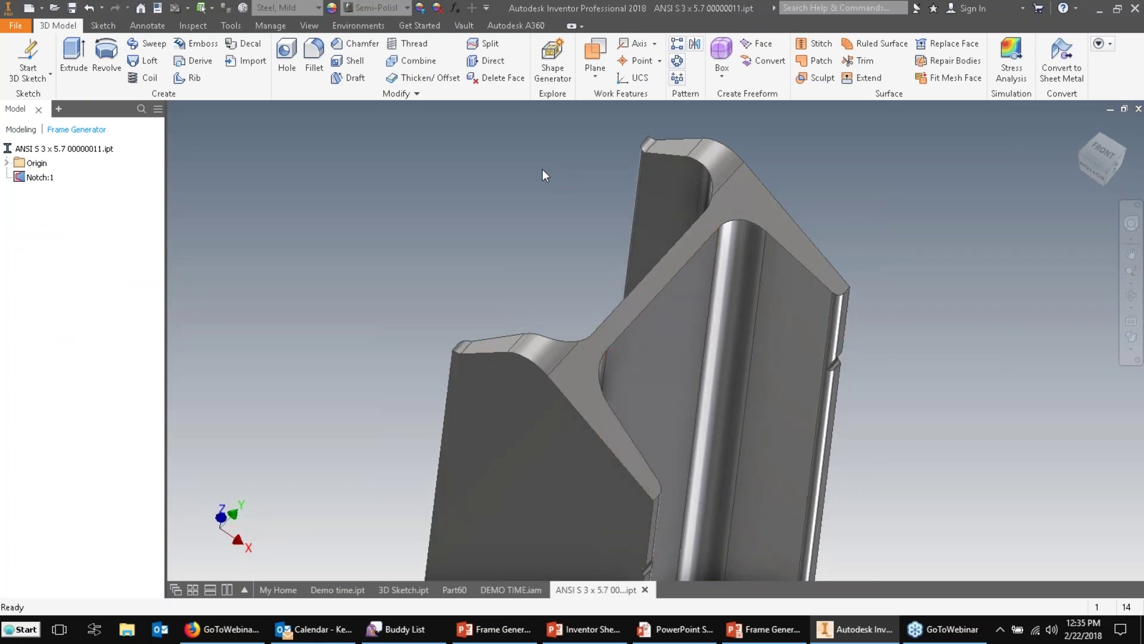
{"action": "left_click", "coordinate": [423, 78]}
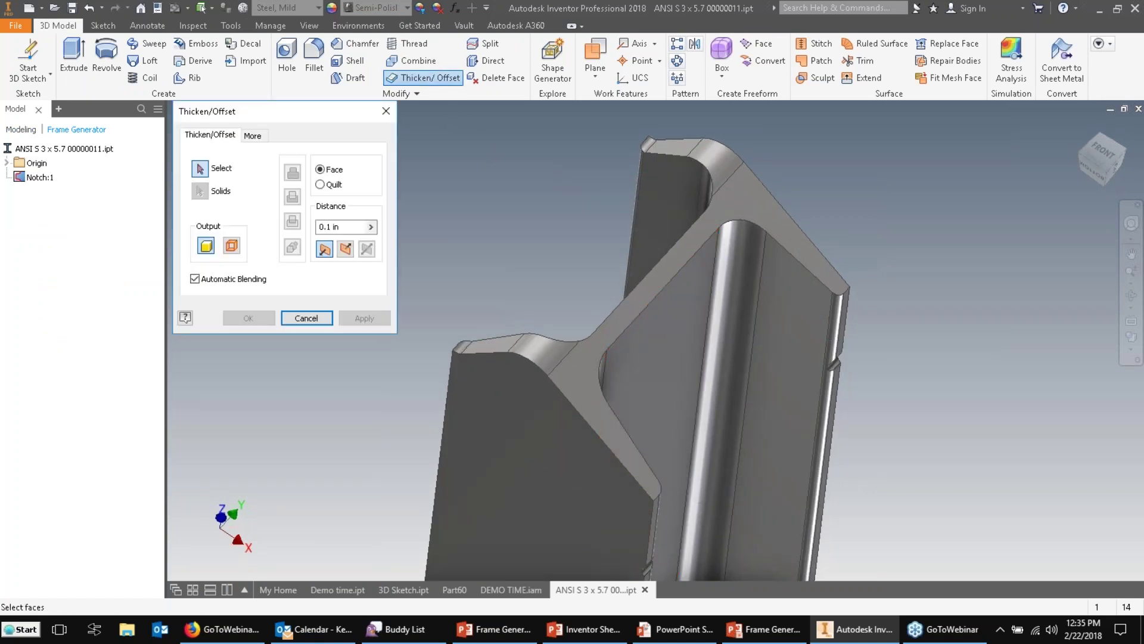
{"action": "left_click", "coordinate": [648, 147]}
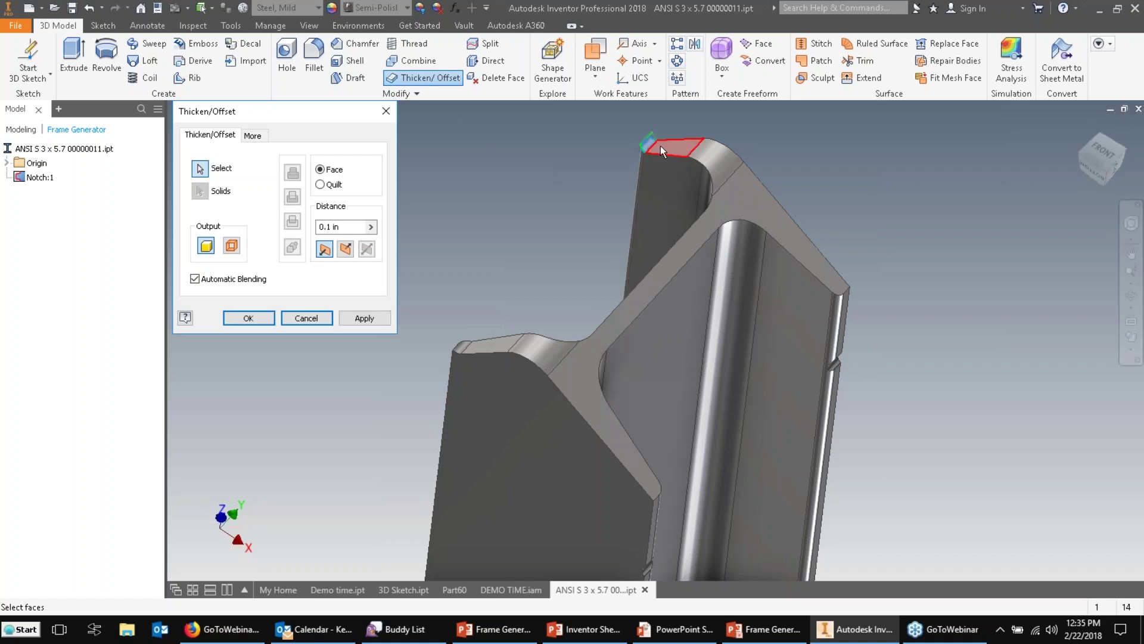
{"action": "left_click", "coordinate": [761, 206]}
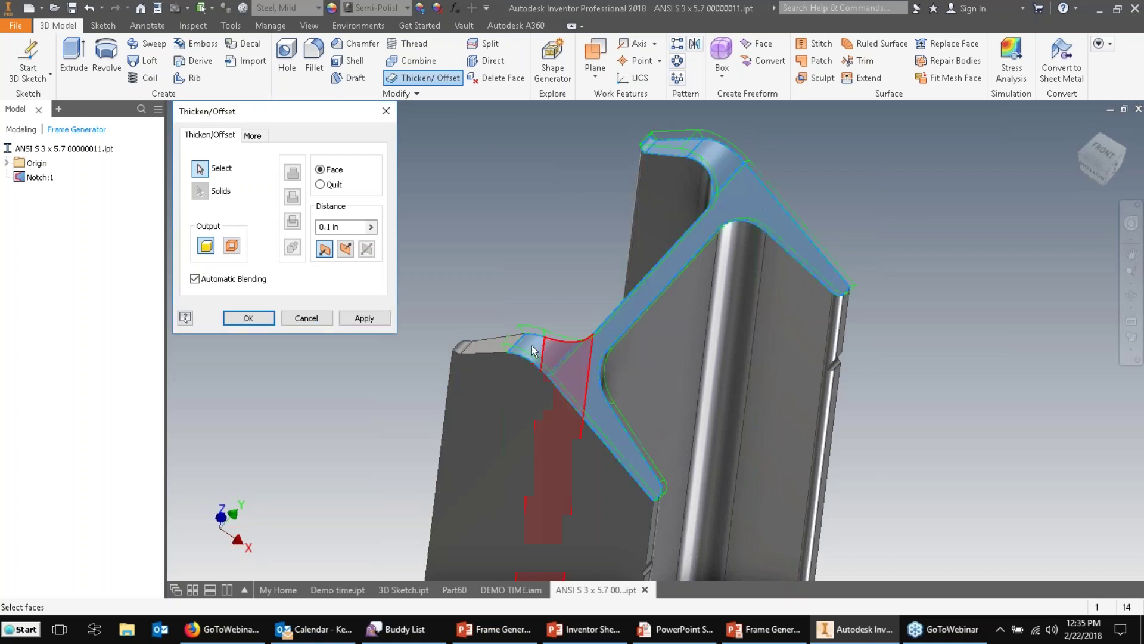
{"action": "left_click", "coordinate": [511, 345]}
{"action": "left_click", "coordinate": [464, 344]}
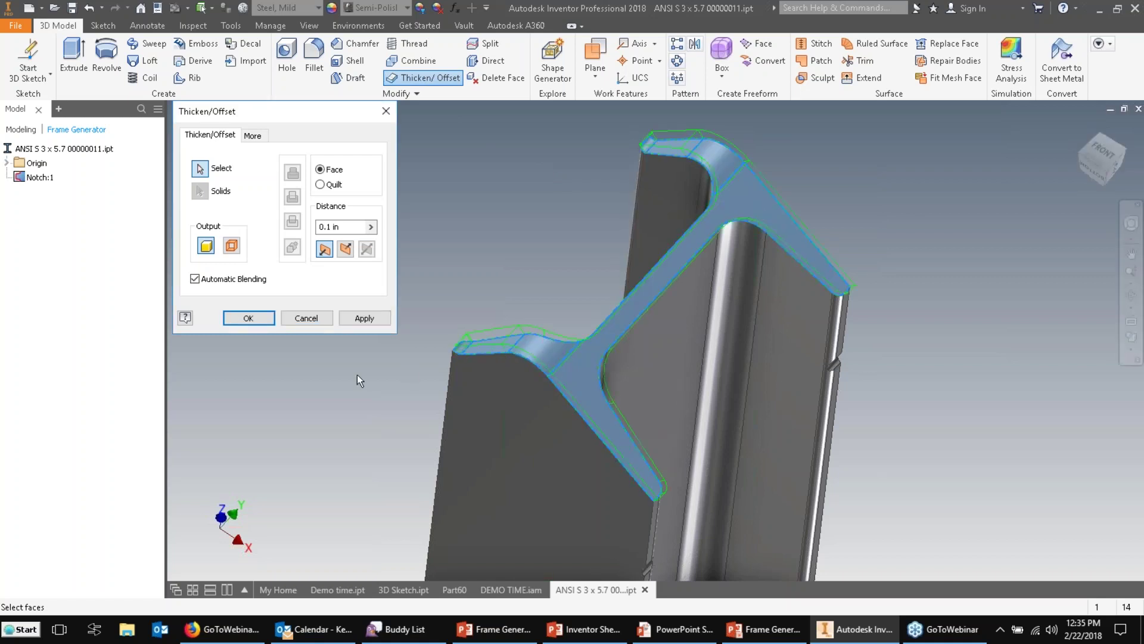
{"action": "left_click", "coordinate": [345, 248]}
{"action": "type", "text": "25"}
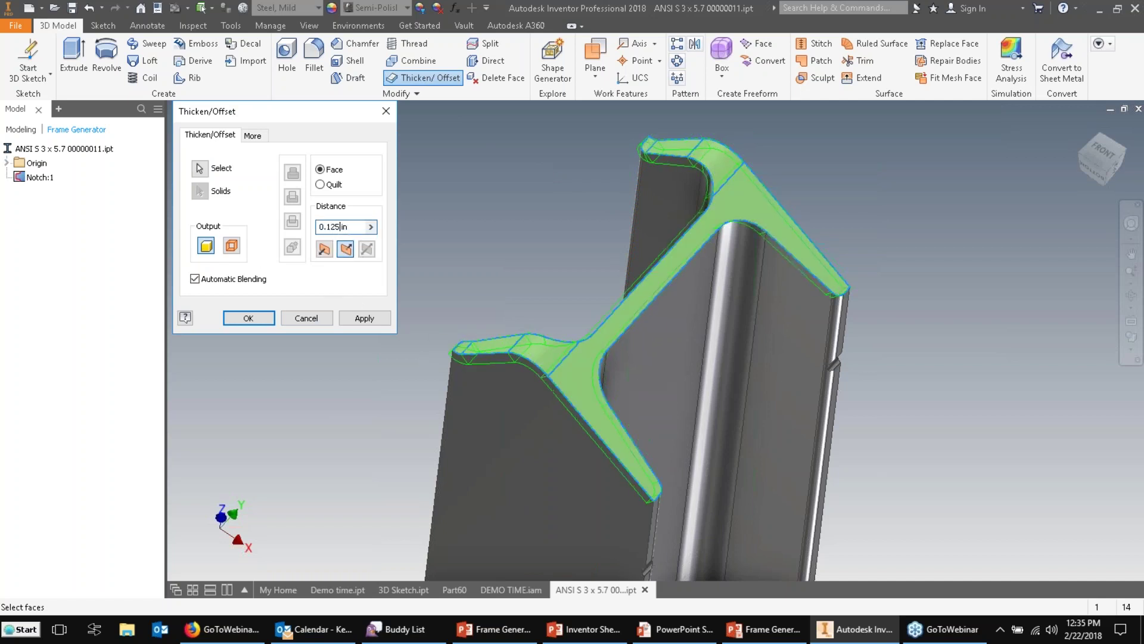
{"action": "left_click", "coordinate": [249, 317]}
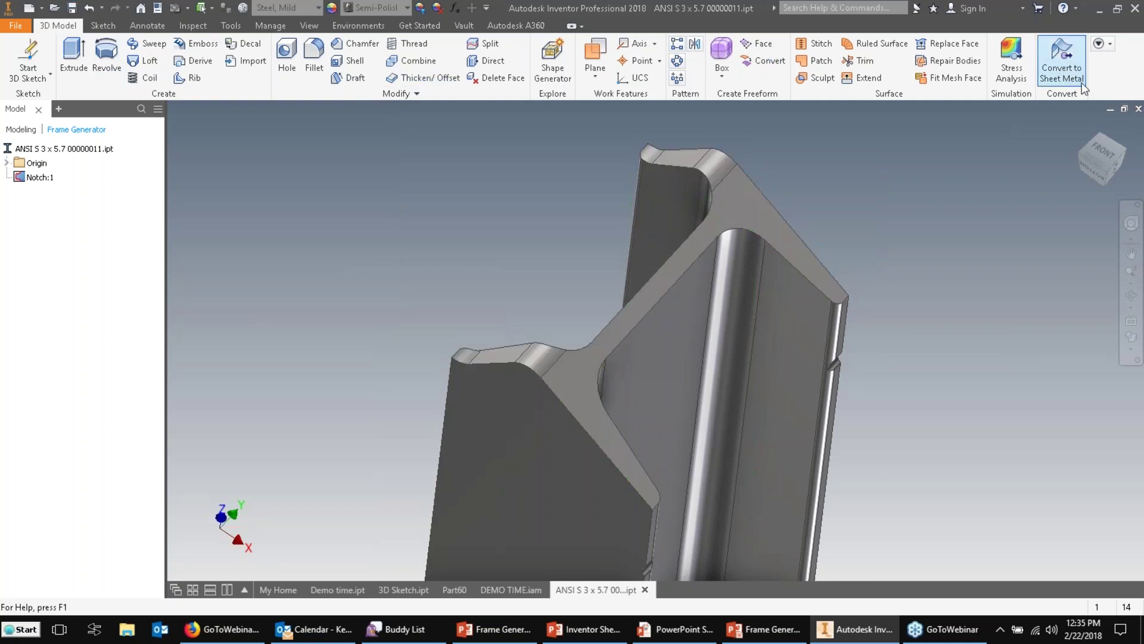
{"action": "left_click", "coordinate": [1137, 109]}
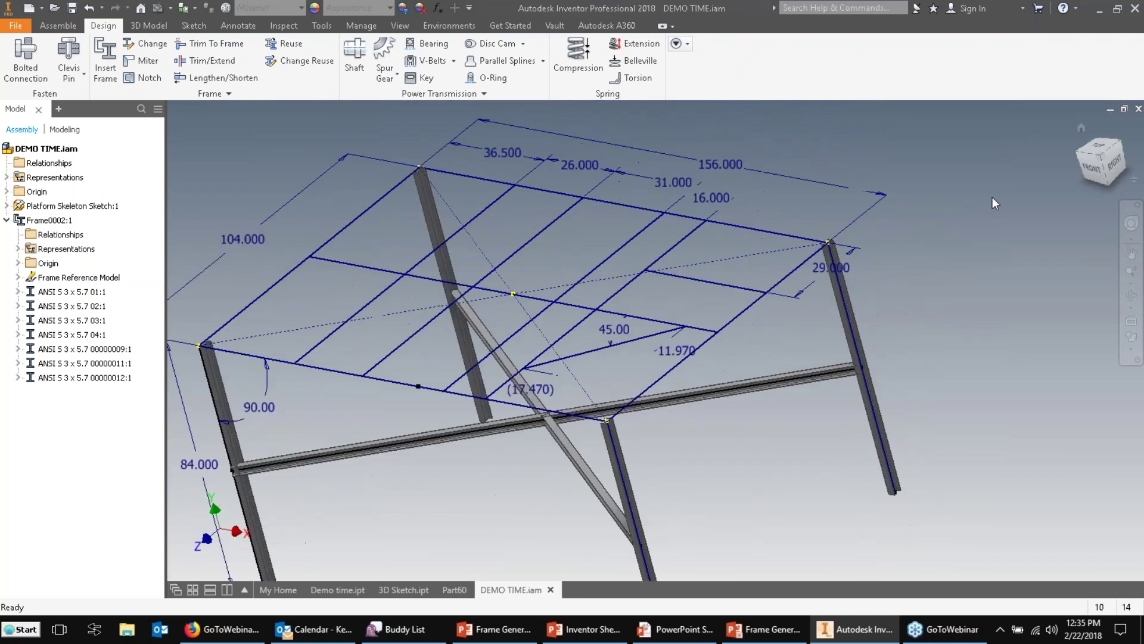
- Insert centred ANSI S 3 x 5.7 members on the platform's perimeter, middle line, cross lines and 45° diagonal, accepting the default member names
{"action": "left_click", "coordinate": [126, 62]}
{"action": "left_click", "coordinate": [103, 60]}
{"action": "middle_click_drag", "start_coordinate": [687, 211], "coordinate": [876, 206]}
{"action": "left_click", "coordinate": [826, 192]}
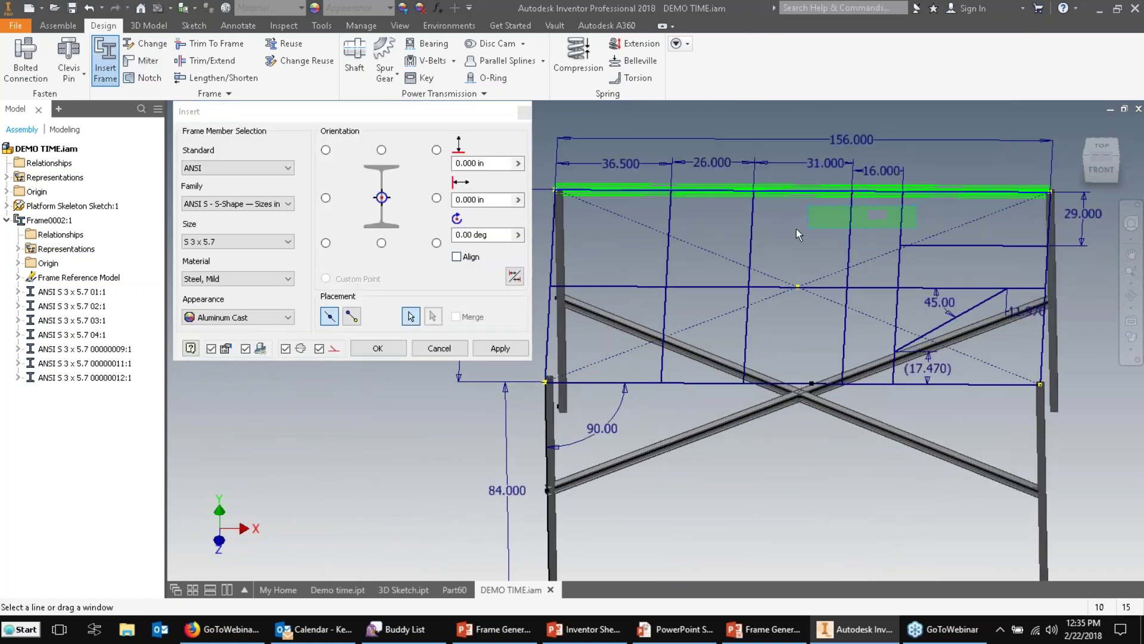
{"action": "left_click", "coordinate": [619, 287]}
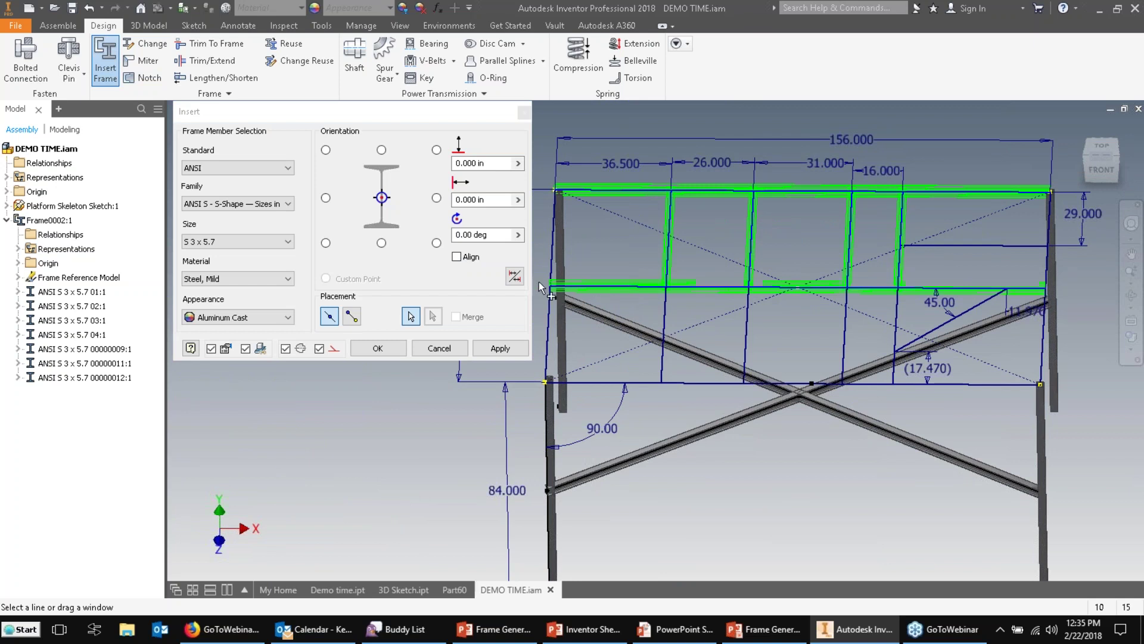
{"action": "left_click", "coordinate": [548, 325]}
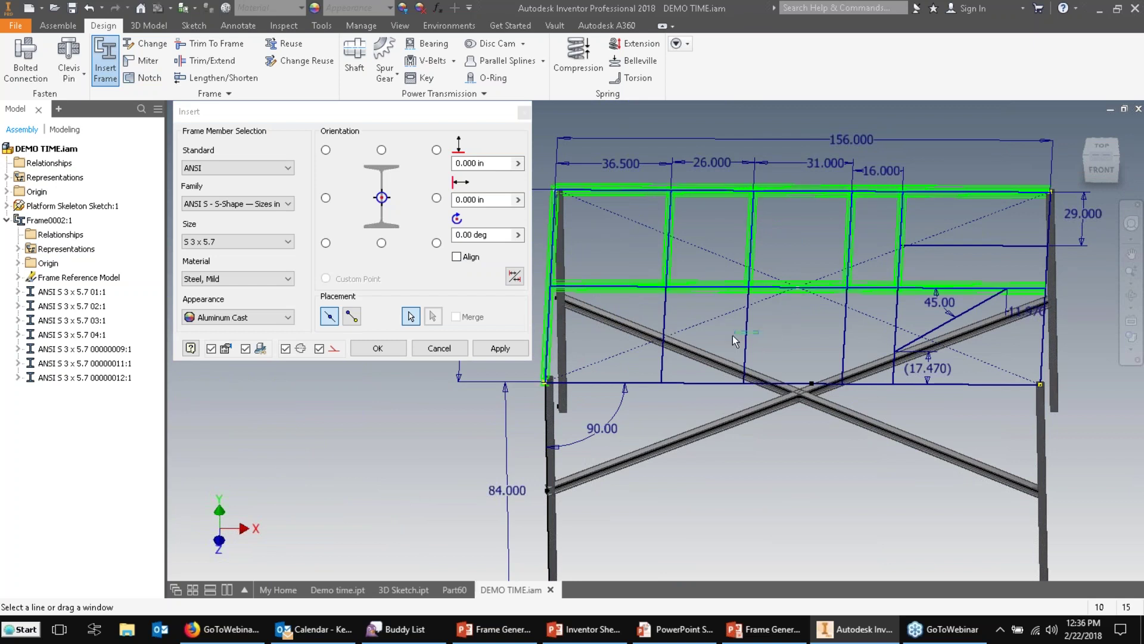
{"action": "left_click", "coordinate": [839, 324]}
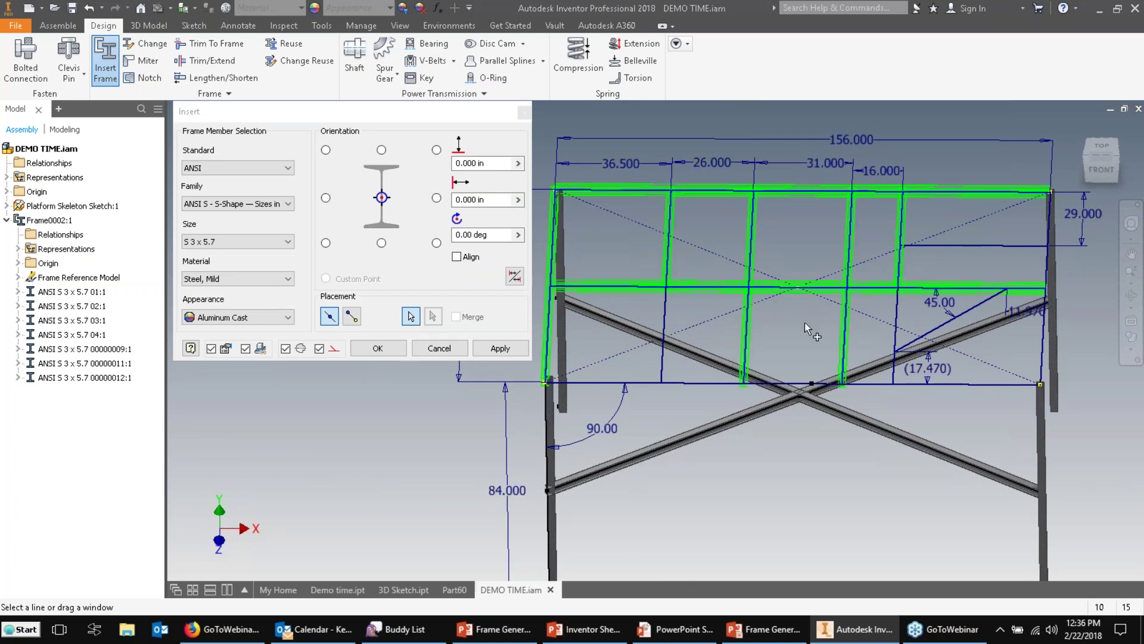
{"action": "left_click", "coordinate": [664, 316]}
{"action": "left_click", "coordinate": [901, 314]}
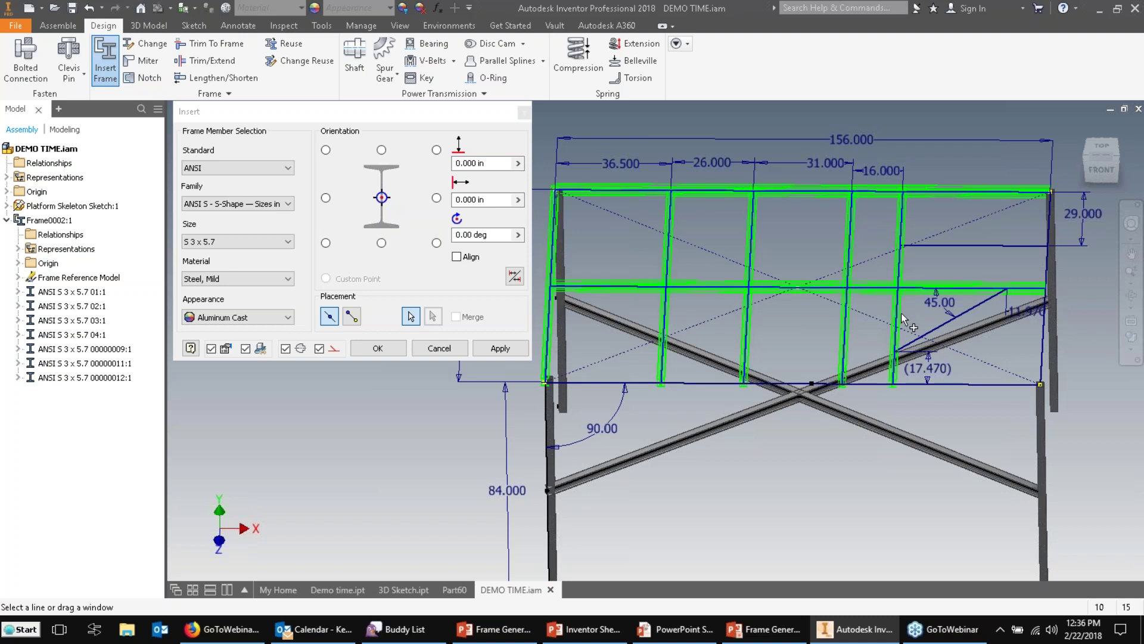
{"action": "left_click", "coordinate": [982, 381]}
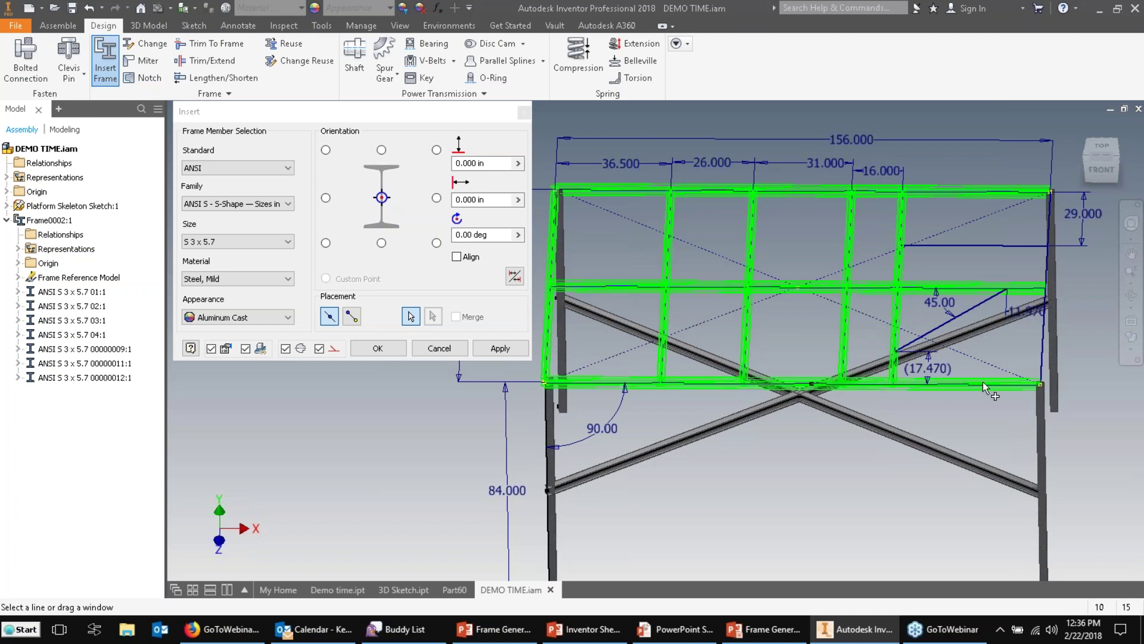
{"action": "left_click", "coordinate": [969, 311]}
{"action": "left_click", "coordinate": [1052, 341]}
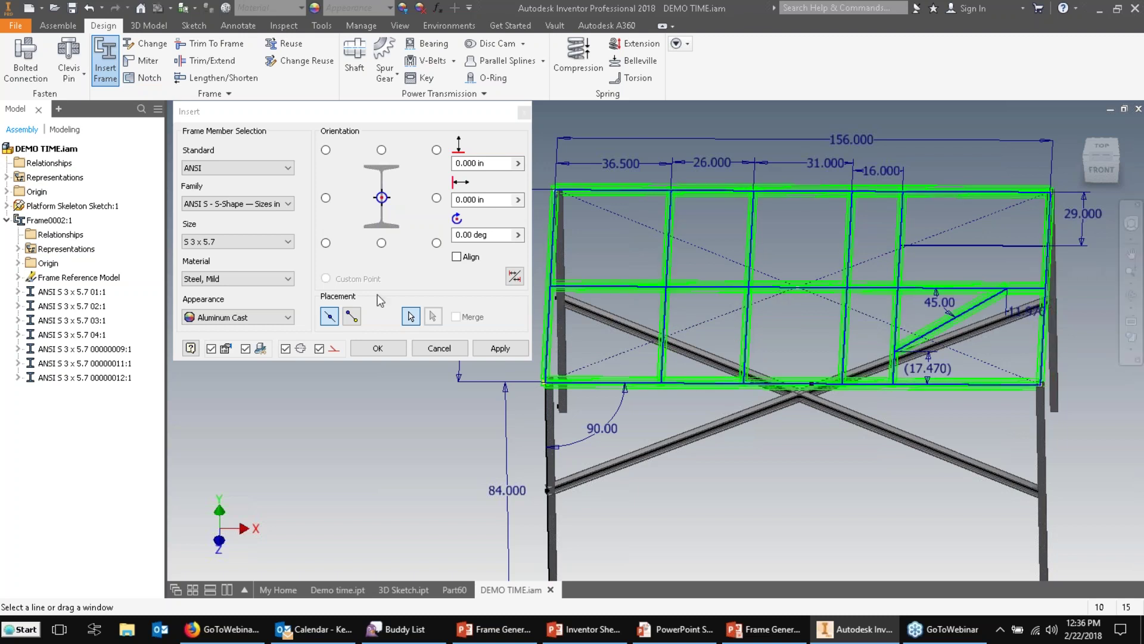
{"action": "left_click", "coordinate": [378, 349]}
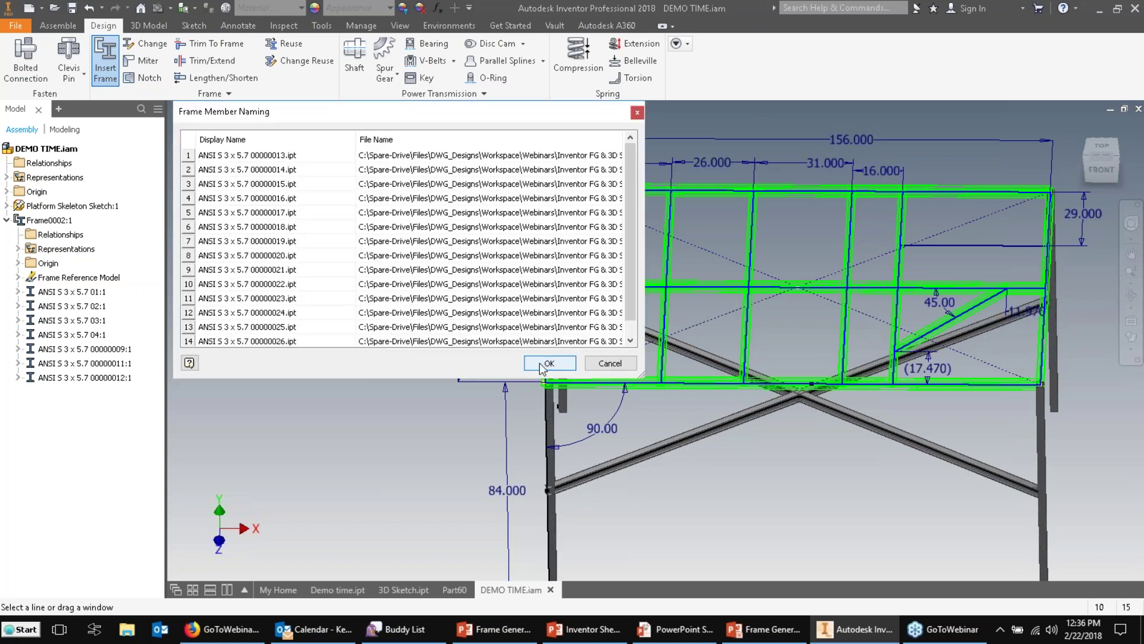
{"action": "left_click", "coordinate": [540, 362]}
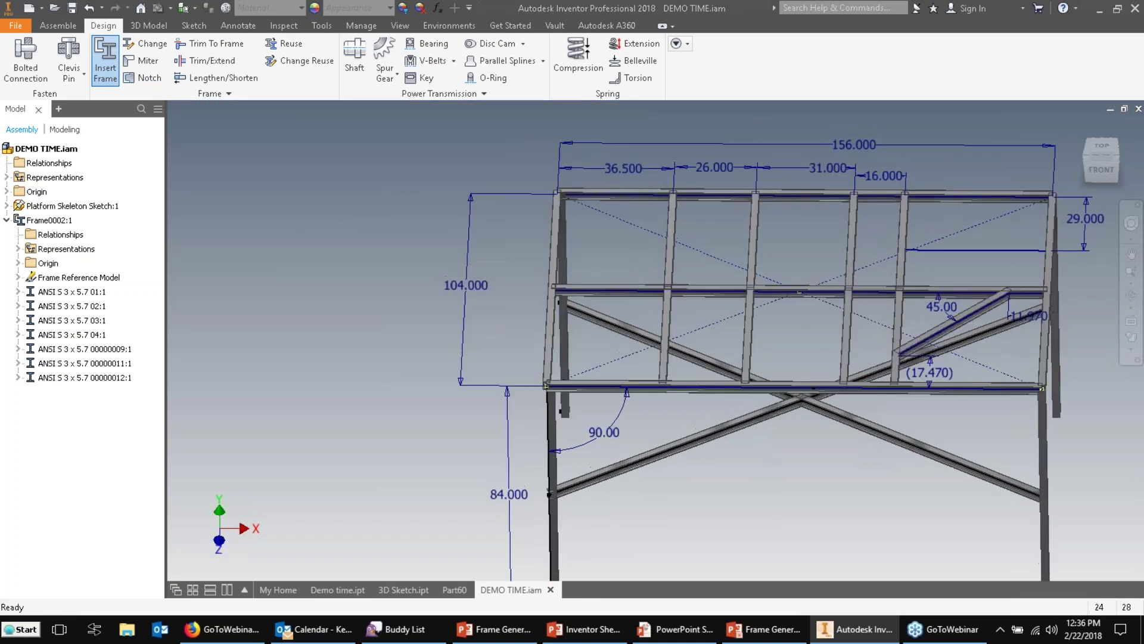
- Change the orientation of the platform's left side beam, ANSI S 3 x 5.7 00000019, to the middle-right anchor point
{"action": "key", "text": "F6"}
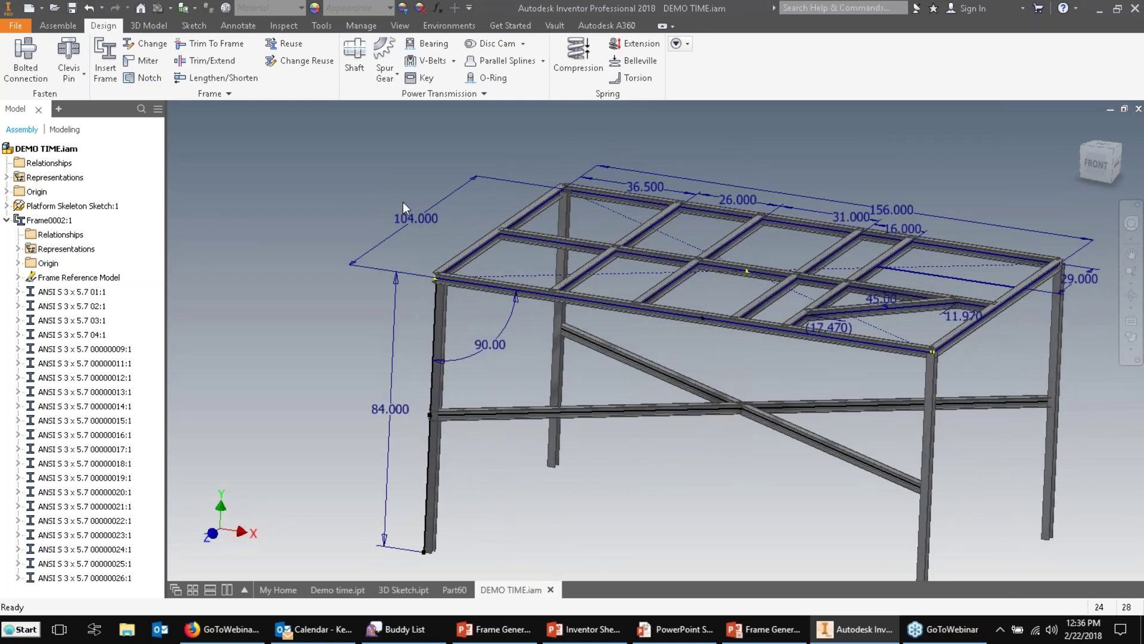
{"action": "scroll", "coordinate": [403, 205], "scroll_direction": "up", "scroll_amount": 2}
{"action": "mouse_move", "coordinate": [405, 230]}
{"action": "middle_mouse_down", "text": "shift"}
{"action": "mouse_move", "coordinate": [382, 238]}
{"action": "mouse_move", "coordinate": [359, 197]}
{"action": "mouse_move", "coordinate": [324, 184]}
{"action": "middle_mouse_up", "text": "shift"}
{"action": "scroll", "coordinate": [339, 185], "scroll_direction": "up", "scroll_amount": 2}
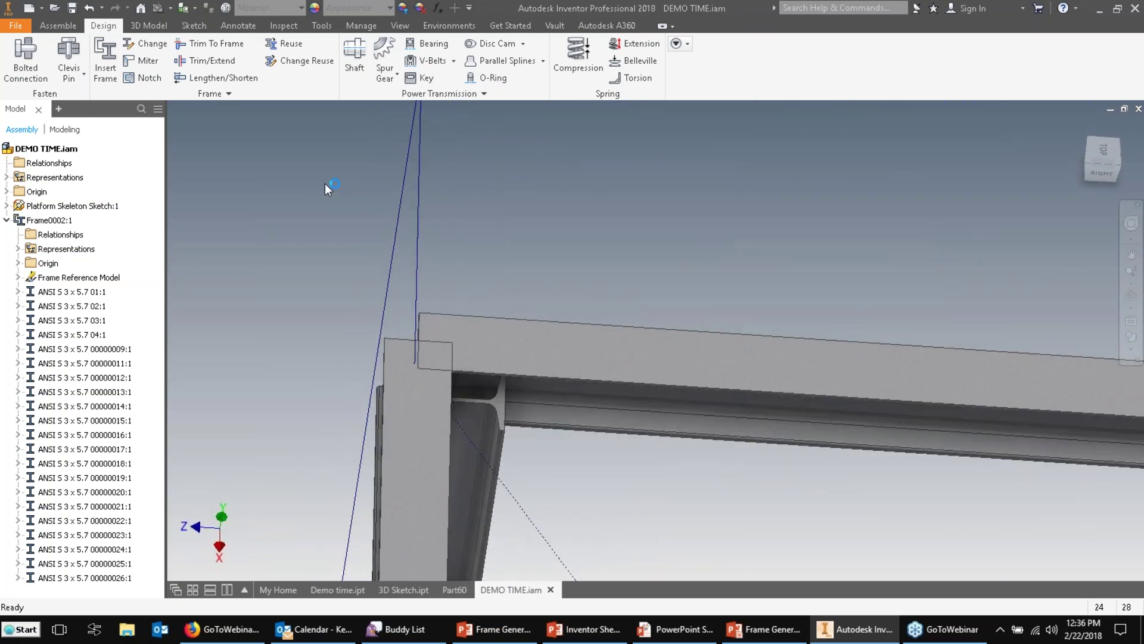
{"action": "middle_click_drag", "start_coordinate": [365, 185], "coordinate": [352, 142], "text": "shift"}
{"action": "left_click", "coordinate": [145, 43]}
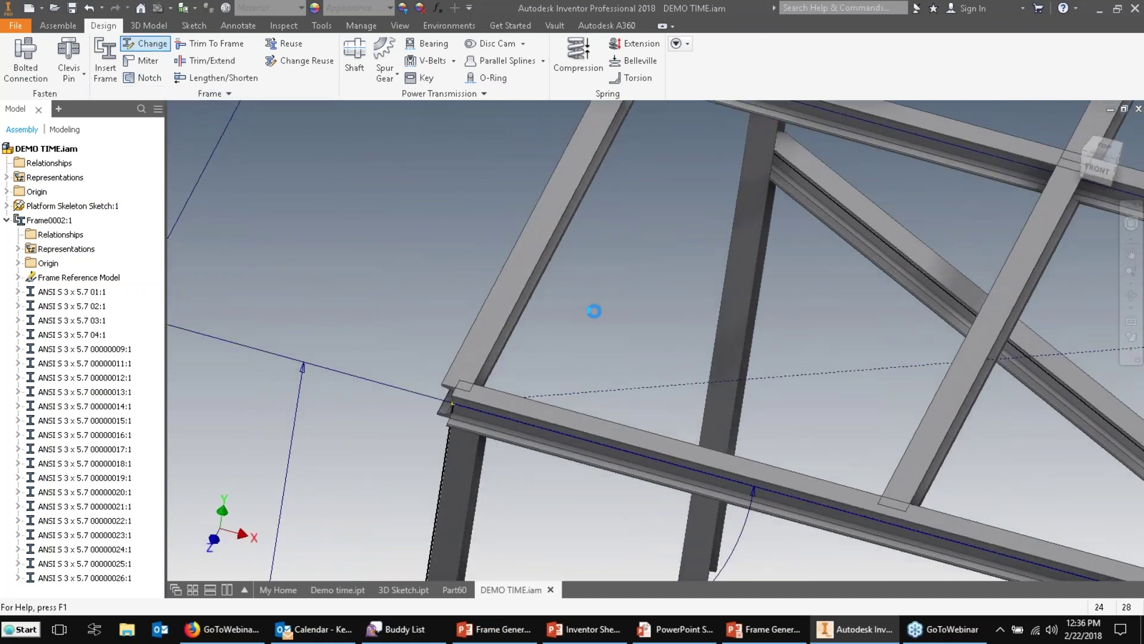
{"action": "left_click", "coordinate": [549, 234]}
{"action": "middle_click_drag", "start_coordinate": [745, 248], "coordinate": [338, 205], "text": "shift"}
{"action": "left_click", "coordinate": [436, 197]}
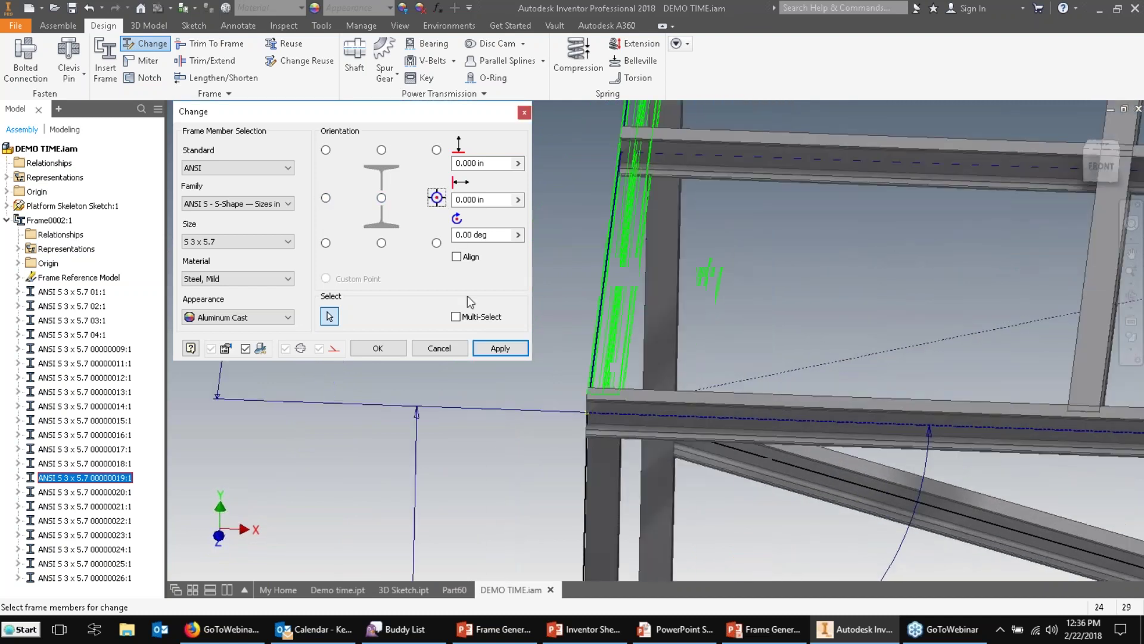
{"action": "left_click", "coordinate": [494, 352]}
- Change the orientation of the front long beam, ANSI S 3 x 5.7 00000024, to the middle-left anchor point
{"action": "left_click", "coordinate": [678, 419]}
{"action": "left_click", "coordinate": [436, 198]}
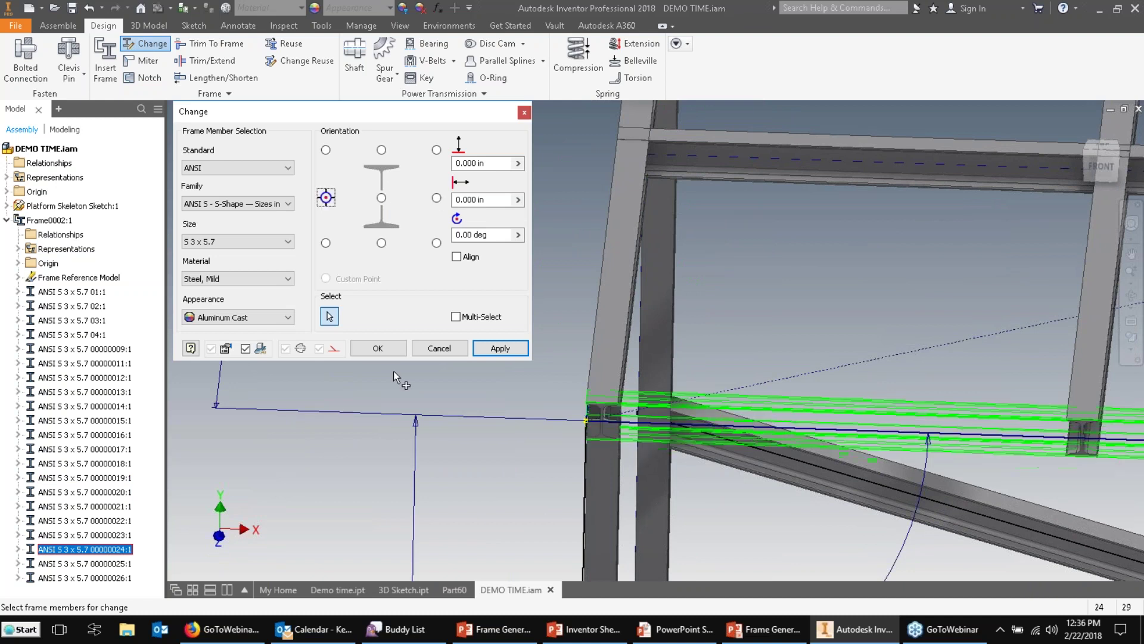
{"action": "left_click", "coordinate": [500, 348]}
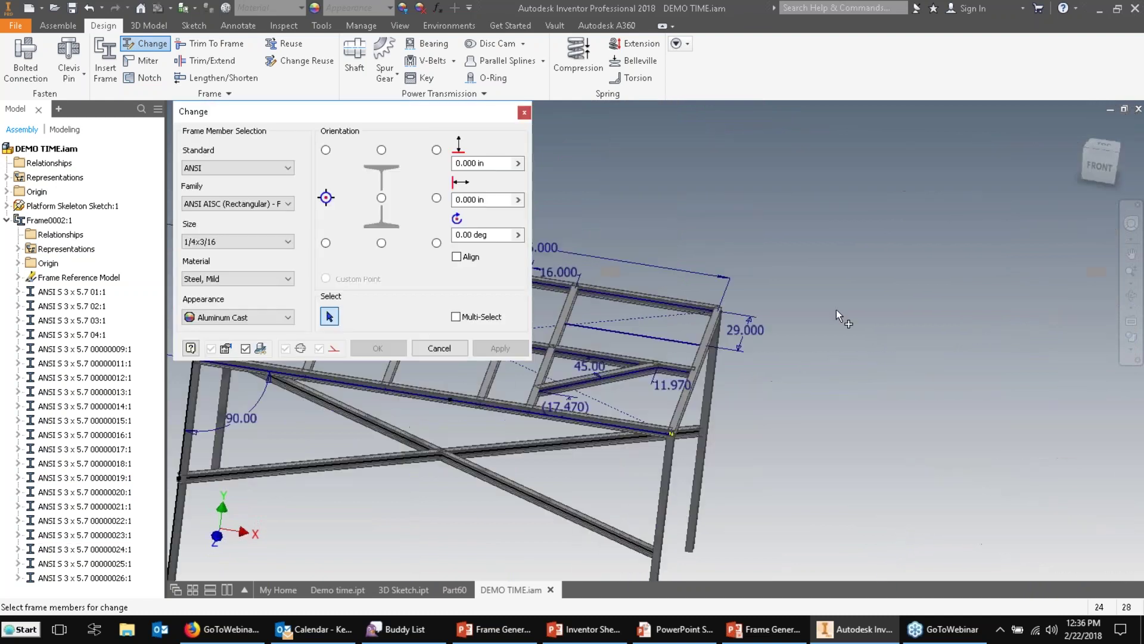
- Change the orientation of the rear long beam, ANSI S 3 x 5.7 00000013, to the middle-right anchor point
{"action": "scroll", "coordinate": [840, 319], "scroll_direction": "down", "scroll_amount": 3}
{"action": "left_click", "coordinate": [596, 288]}
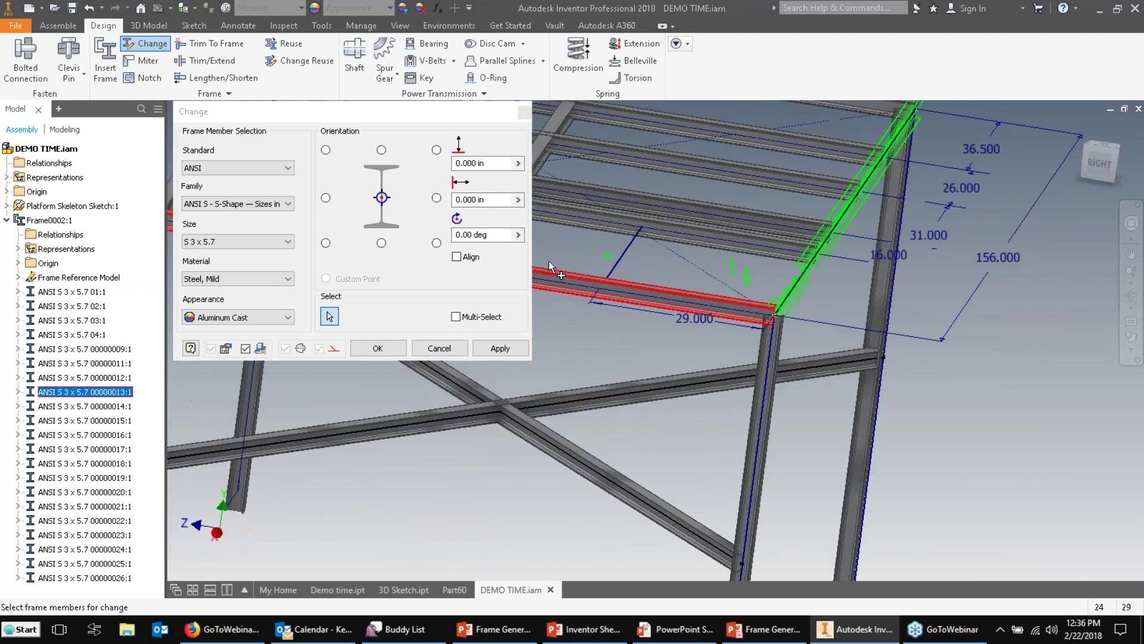
{"action": "left_click", "coordinate": [436, 198]}
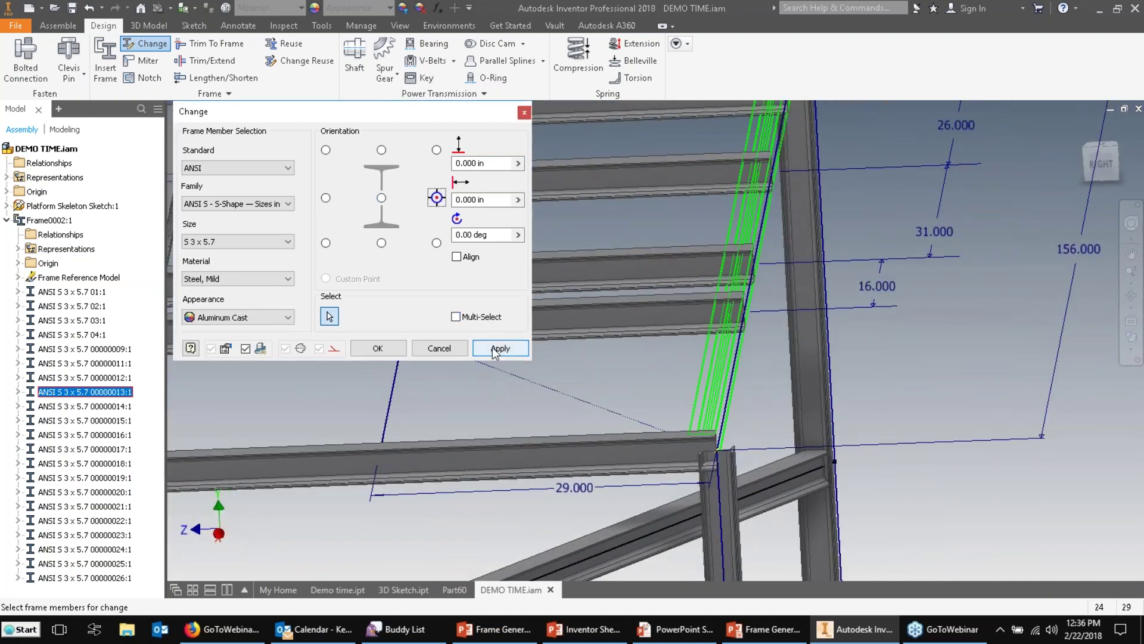
{"action": "left_click", "coordinate": [500, 348]}
- Change the right side beam, ANSI S 3 x 5.7 00000026, to the middle-left anchor point and finish changing members
{"action": "left_click", "coordinate": [661, 407]}
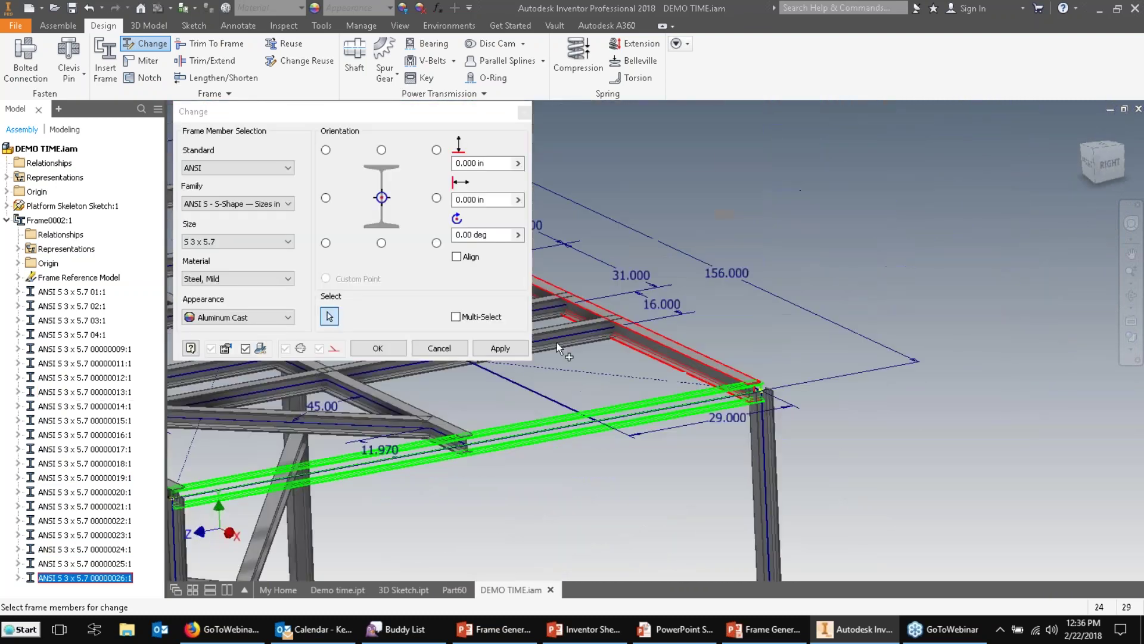
{"action": "left_click", "coordinate": [436, 197]}
{"action": "left_click", "coordinate": [325, 198]}
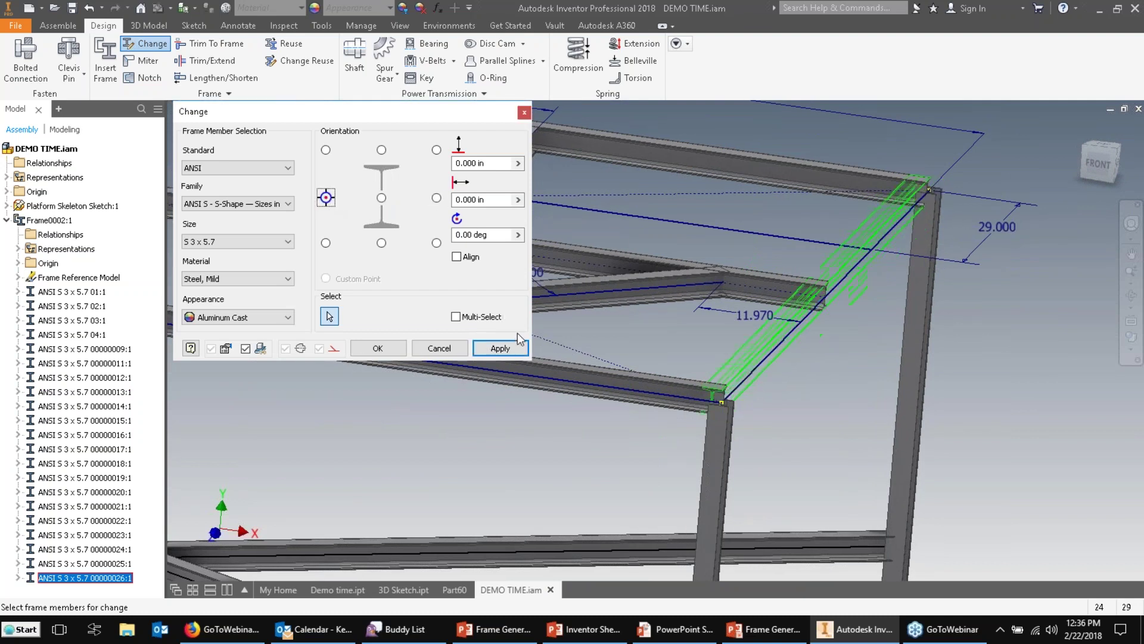
{"action": "left_click", "coordinate": [513, 346]}
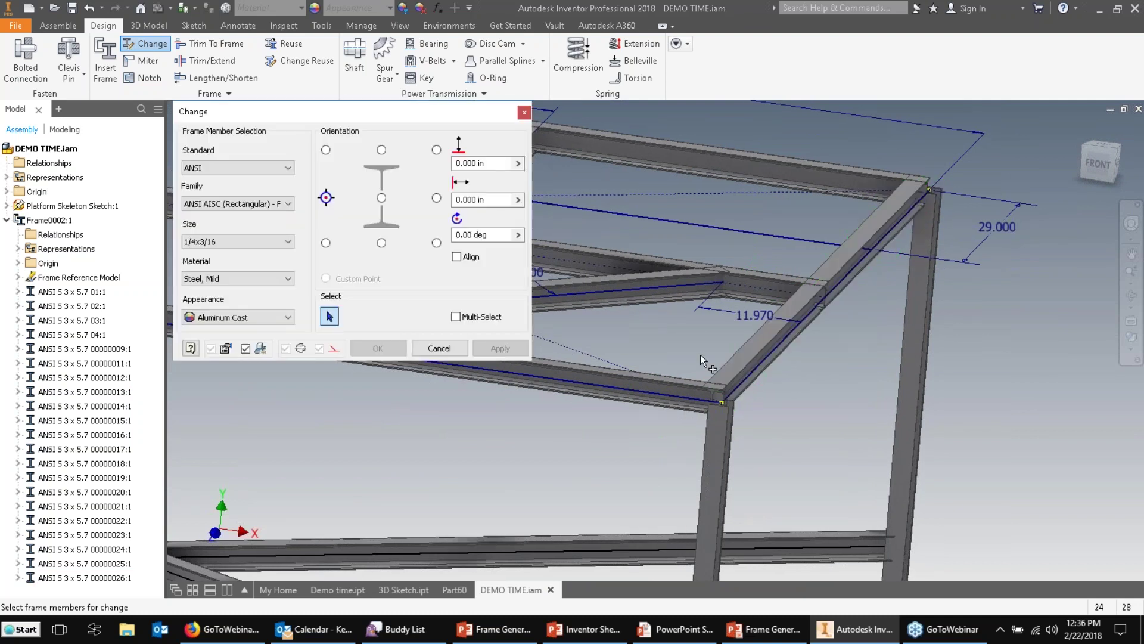
{"action": "scroll", "coordinate": [771, 387], "scroll_direction": "down", "scroll_amount": 5}
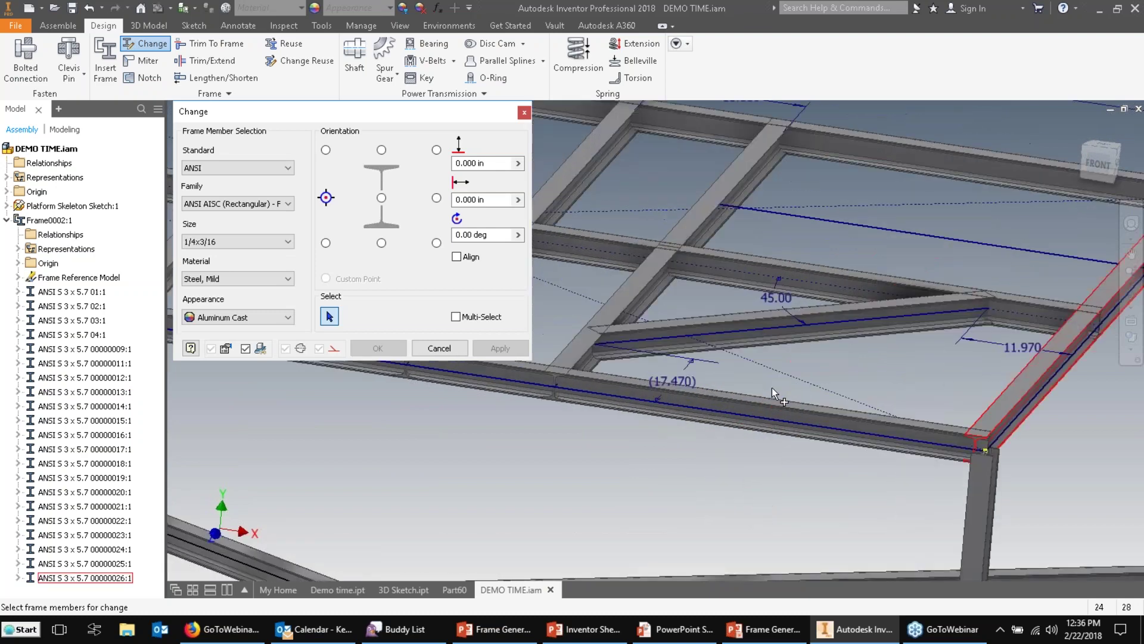
{"action": "scroll", "coordinate": [778, 384], "scroll_direction": "down", "scroll_amount": 6}
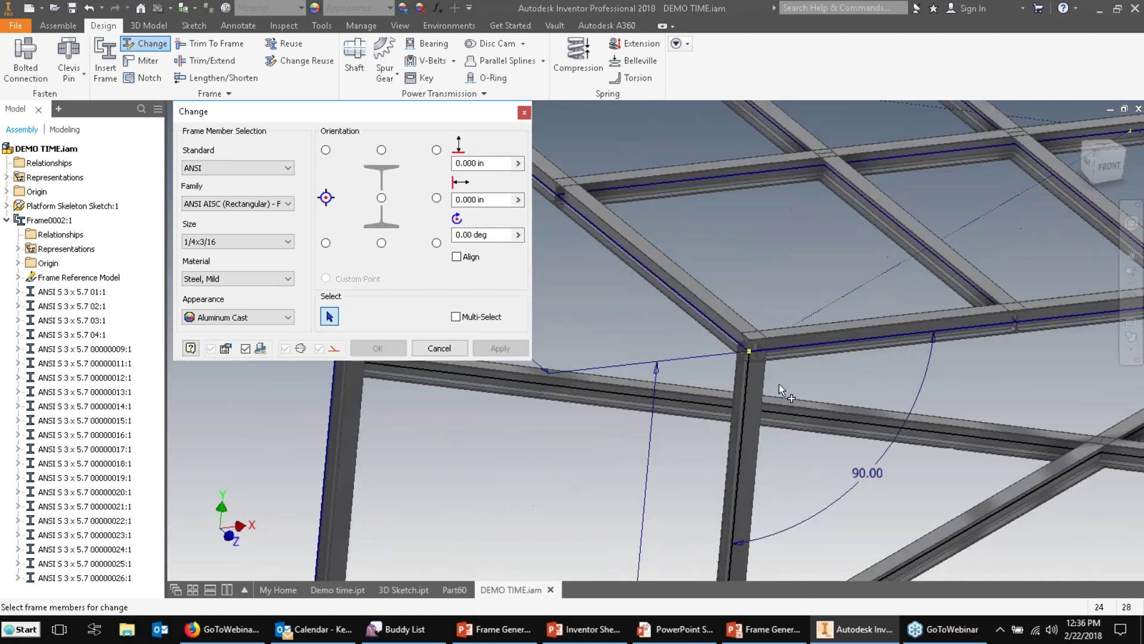
{"action": "left_click", "coordinate": [440, 347]}
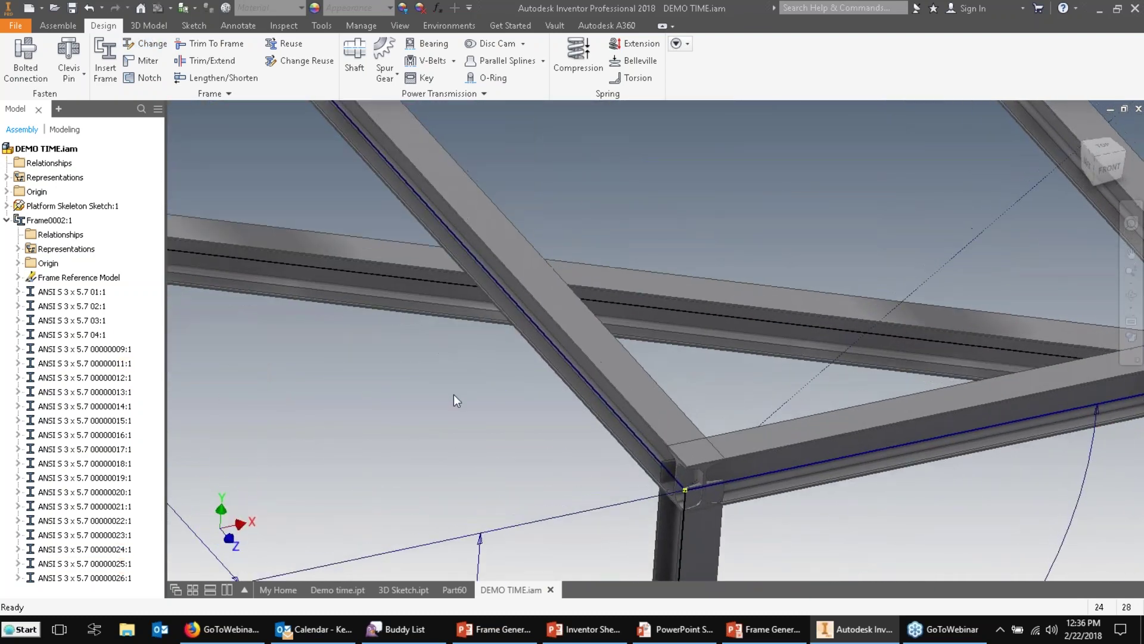
- Miter the left side beam and the front long beam at their shared corner with a 0.125 in gap
{"action": "scroll", "coordinate": [453, 394], "scroll_direction": "down", "scroll_amount": 5}
{"action": "middle_click_drag", "start_coordinate": [440, 397], "coordinate": [483, 466], "text": "shift"}
{"action": "scroll", "coordinate": [804, 508], "scroll_direction": "up", "scroll_amount": 1}
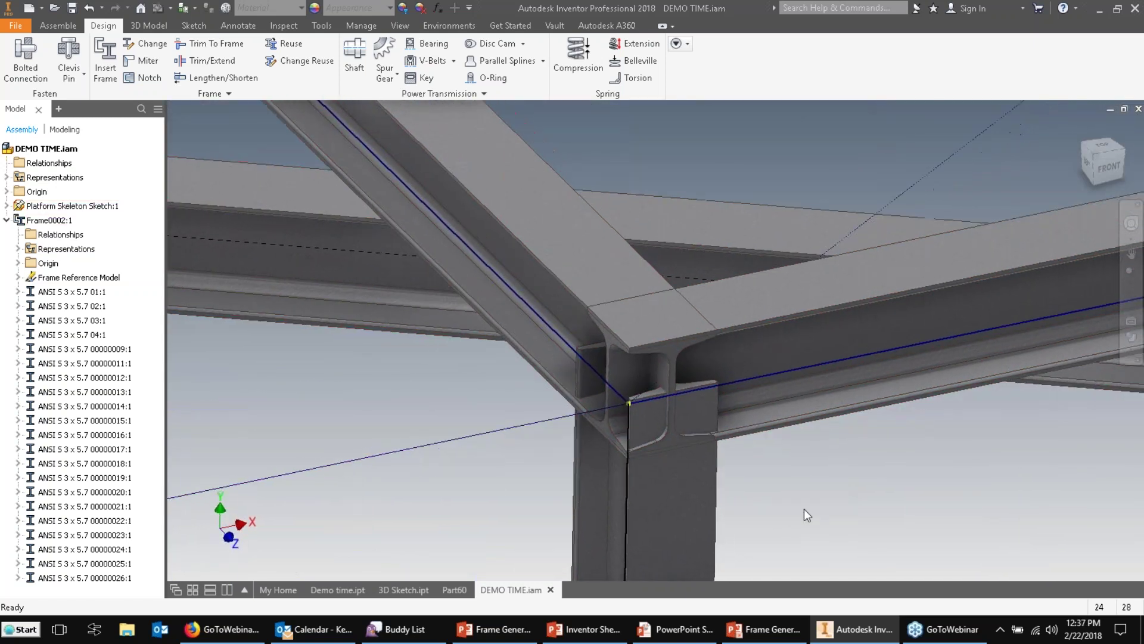
{"action": "scroll", "coordinate": [804, 510], "scroll_direction": "down", "scroll_amount": 1}
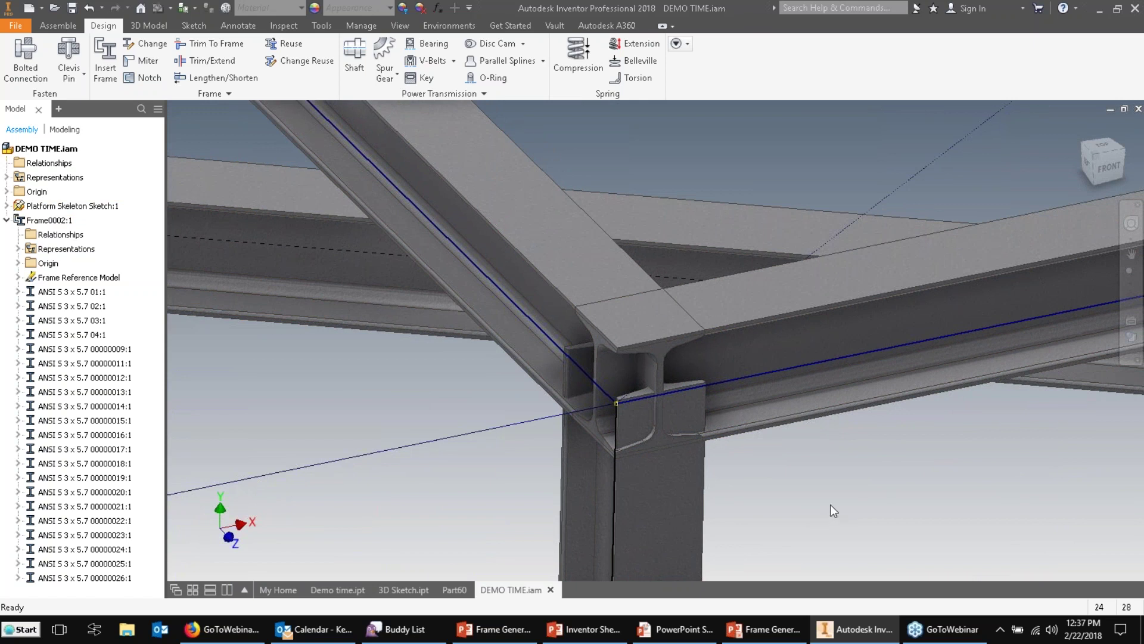
{"action": "left_click", "coordinate": [143, 67]}
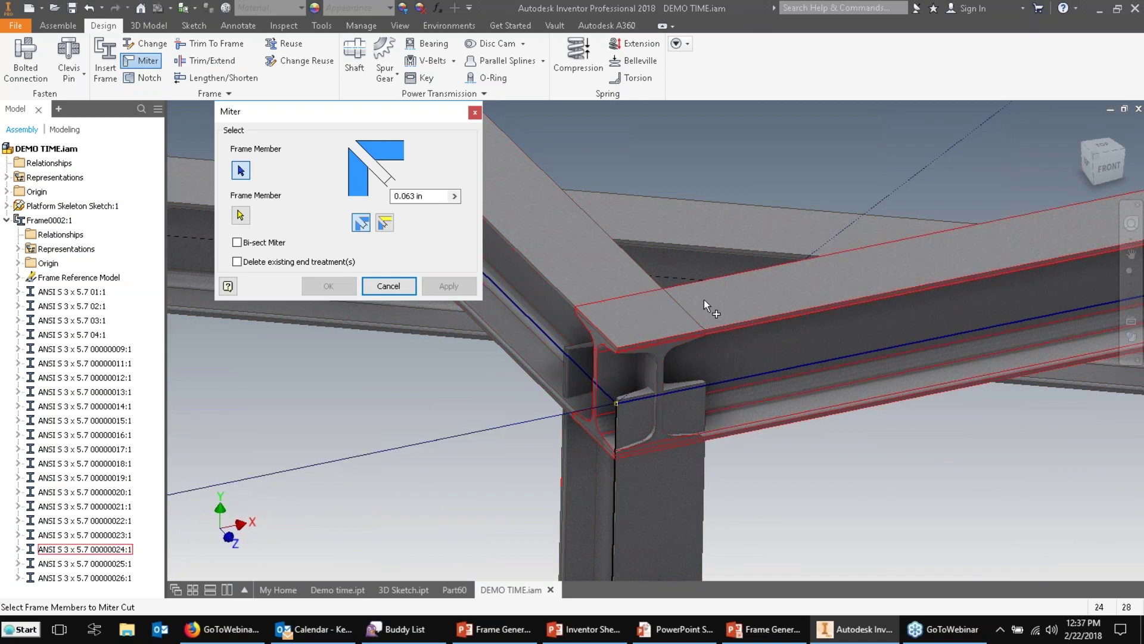
{"action": "mouse_move", "coordinate": [703, 299]}
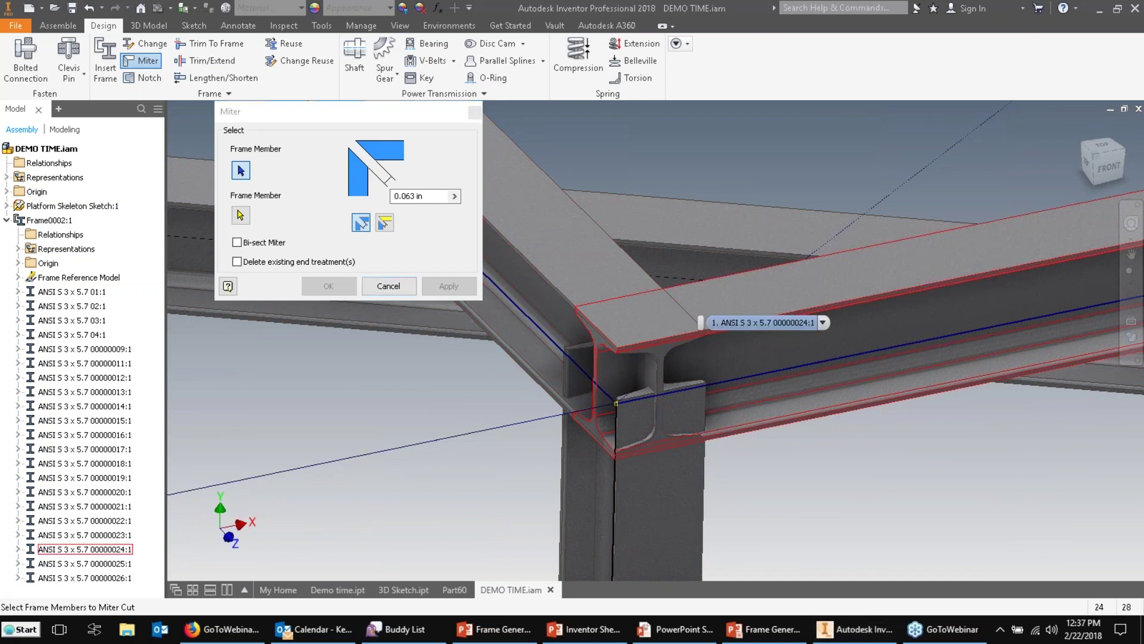
{"action": "left_click", "coordinate": [513, 205]}
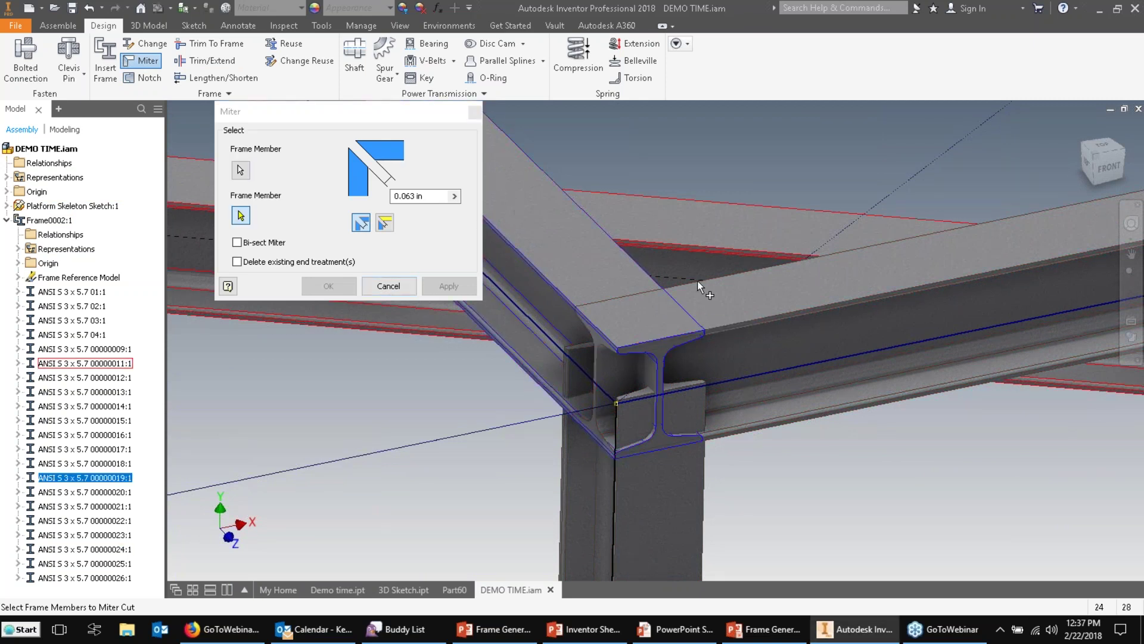
{"action": "left_click", "coordinate": [740, 306]}
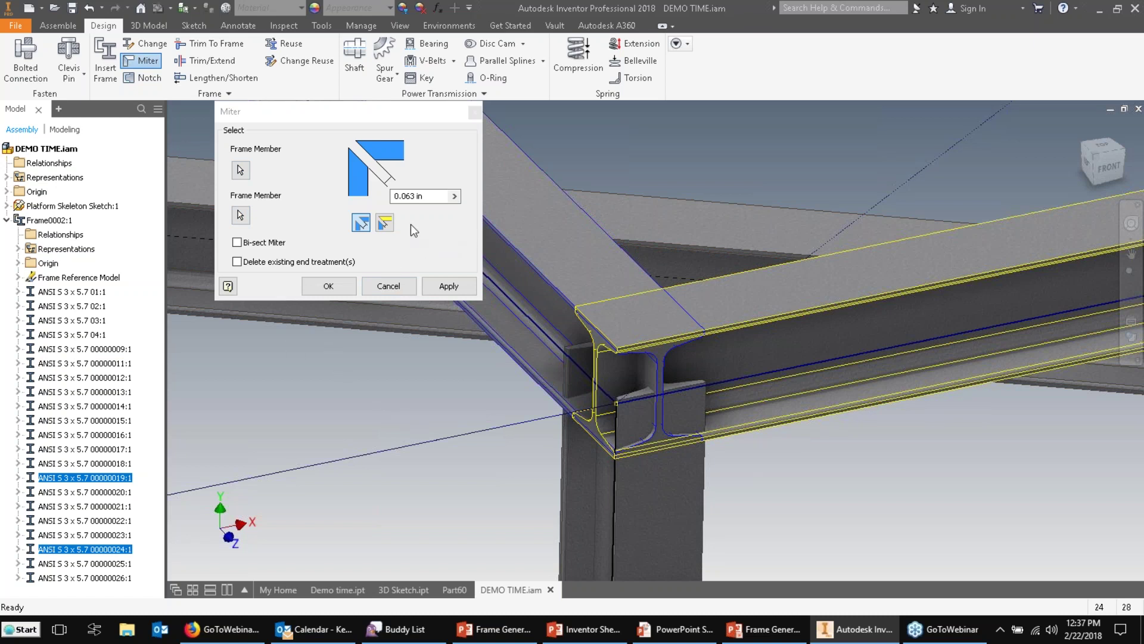
{"action": "left_click_drag", "start_coordinate": [428, 197], "coordinate": [371, 196]}
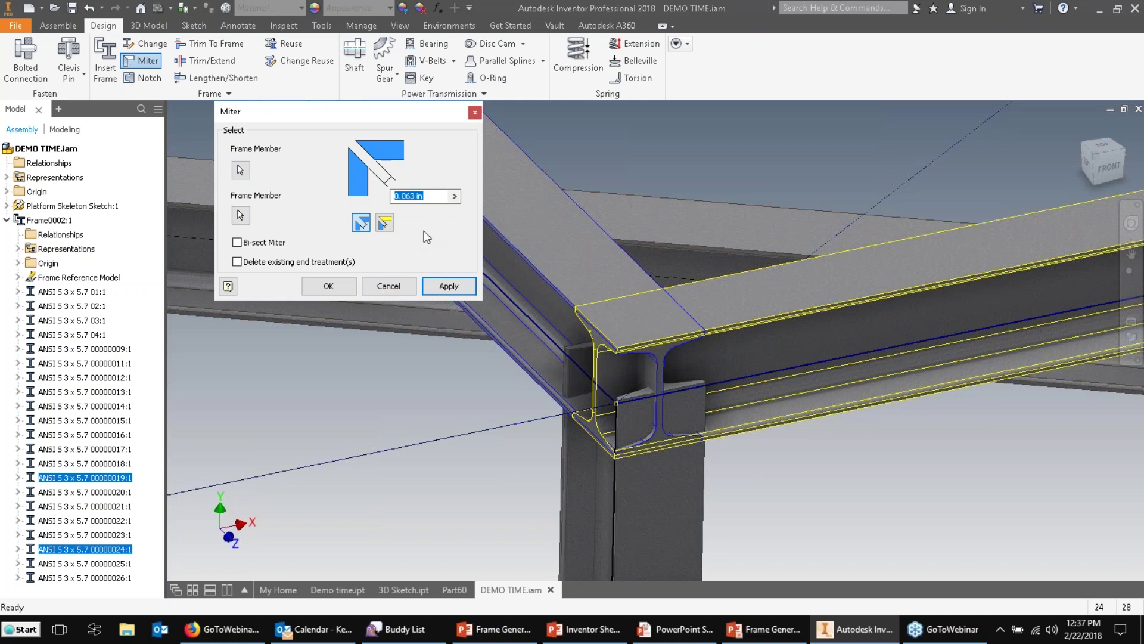
{"action": "type", "text": "0.125"}
{"action": "left_click", "coordinate": [329, 286]}
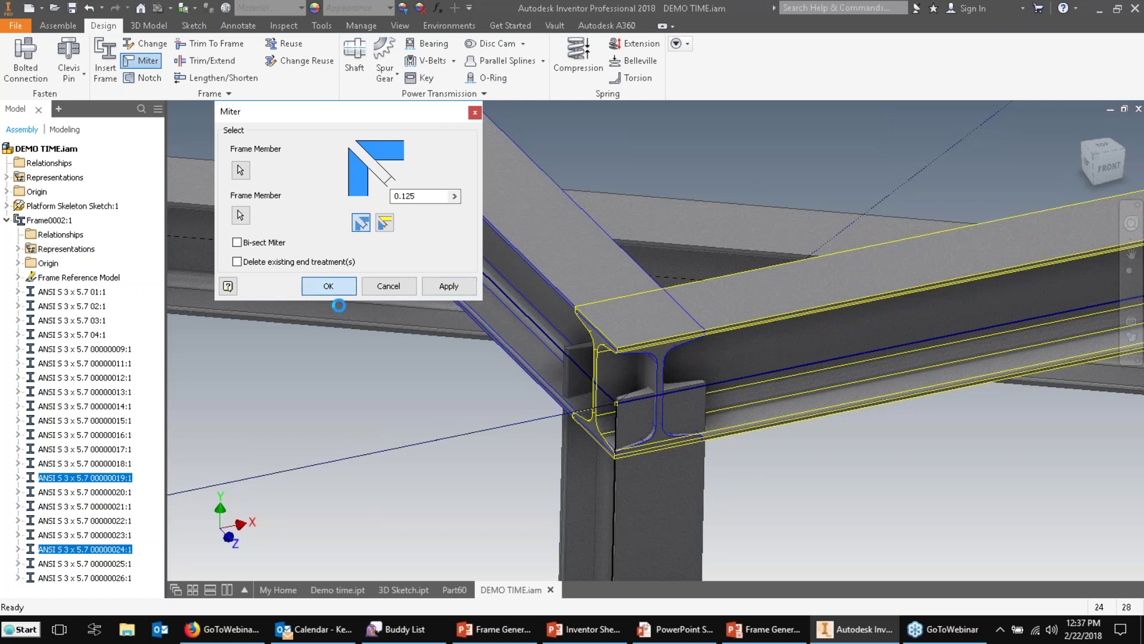
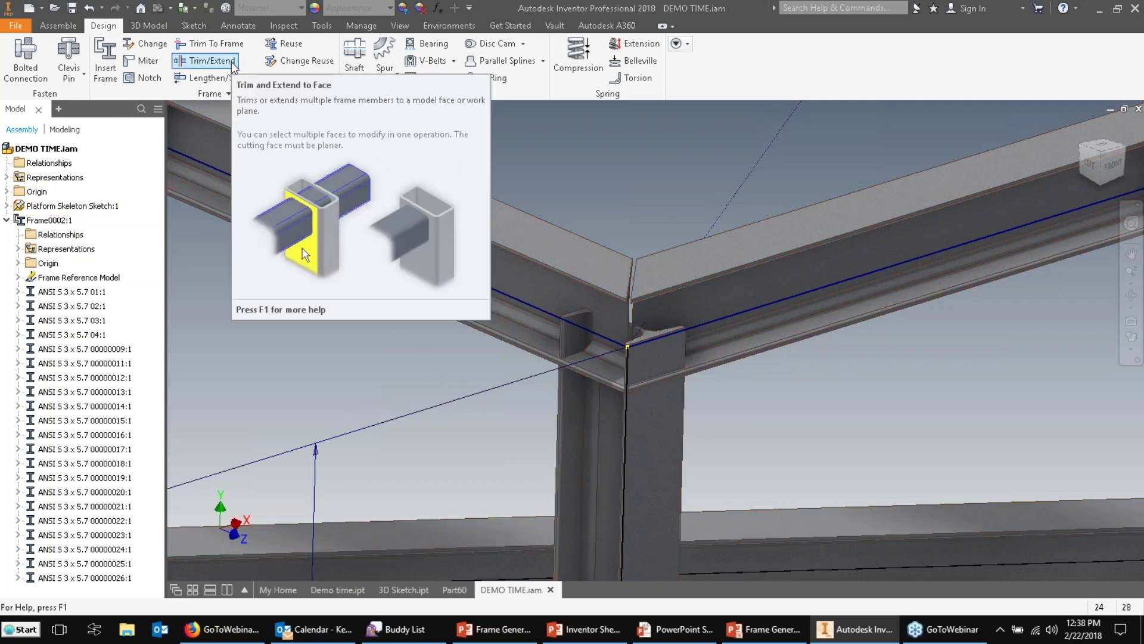
- Trim all four posts to the underside face of the front long beam with a 0.000 in offset
{"action": "left_click", "coordinate": [233, 63]}
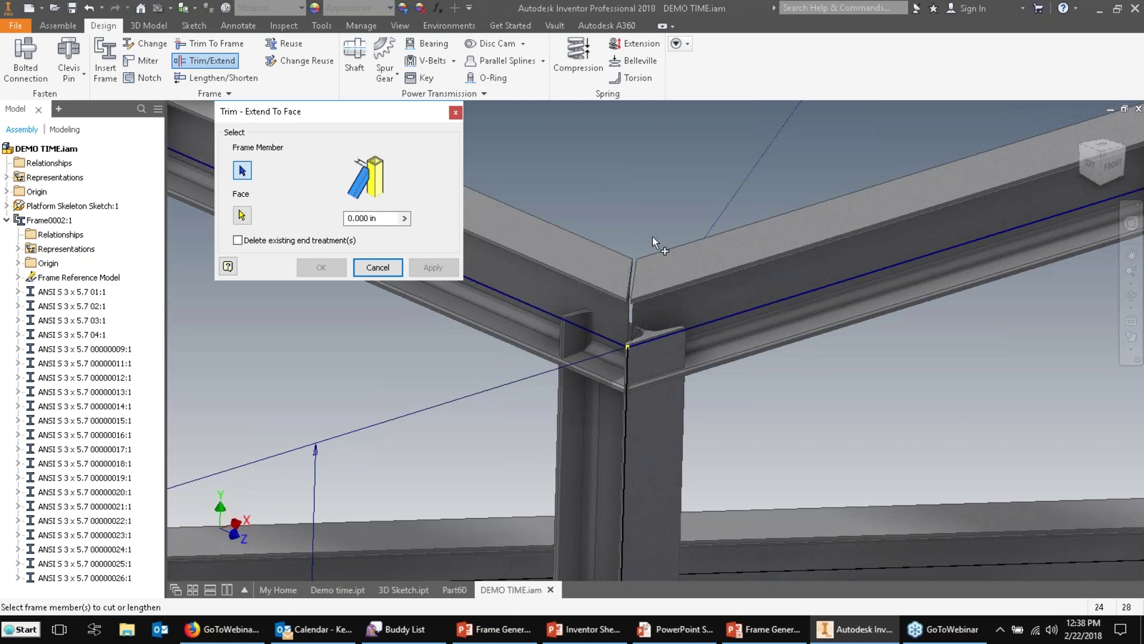
{"action": "left_click", "coordinate": [667, 406]}
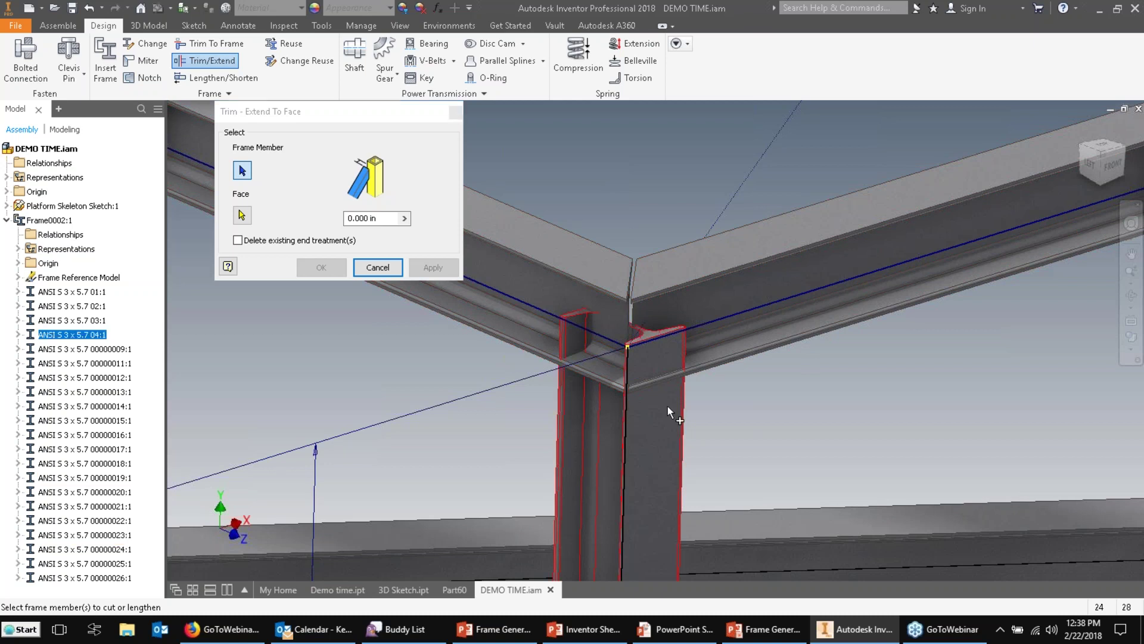
{"action": "scroll", "coordinate": [608, 235], "scroll_direction": "down", "scroll_amount": 5}
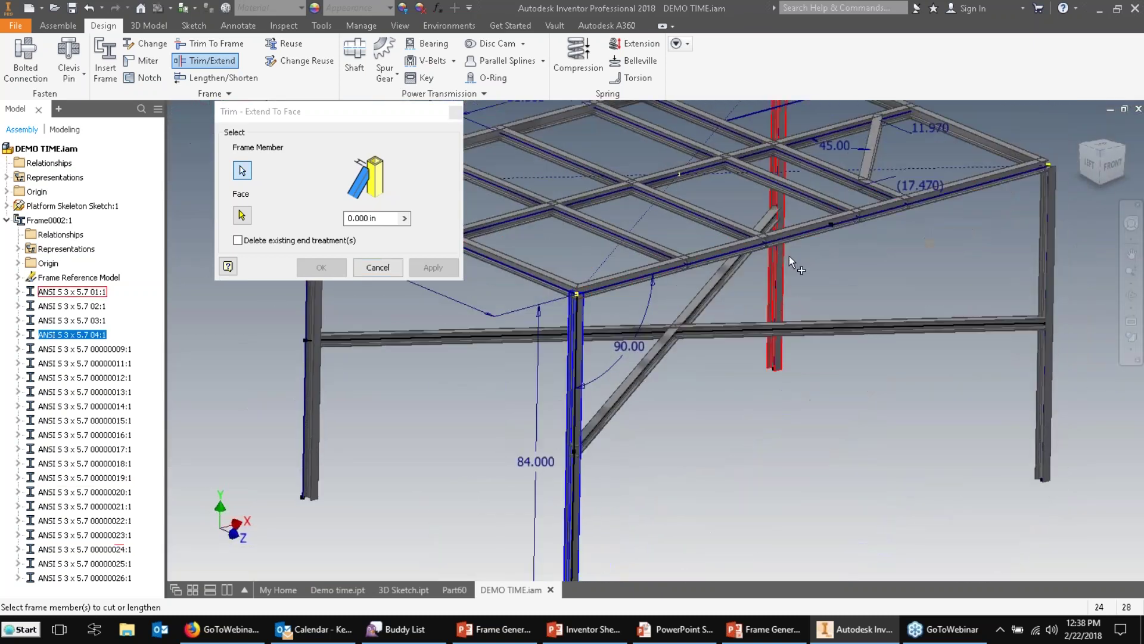
{"action": "middle_click_drag", "start_coordinate": [789, 255], "coordinate": [786, 317]}
{"action": "left_click", "coordinate": [1044, 267]}
{"action": "left_click", "coordinate": [790, 153]}
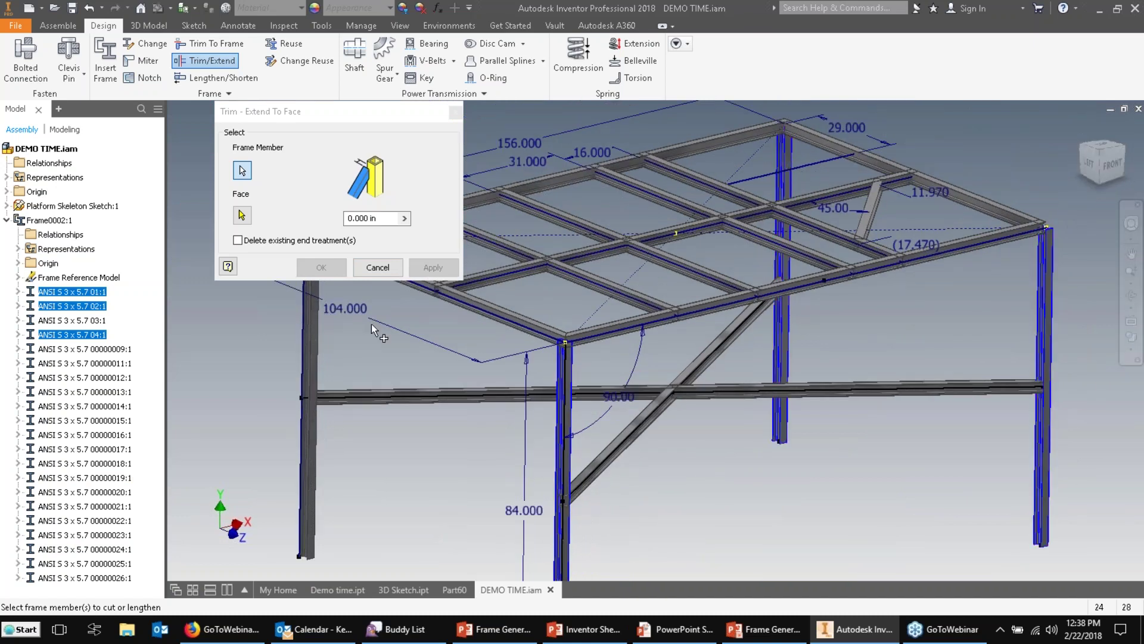
{"action": "left_click", "coordinate": [310, 301]}
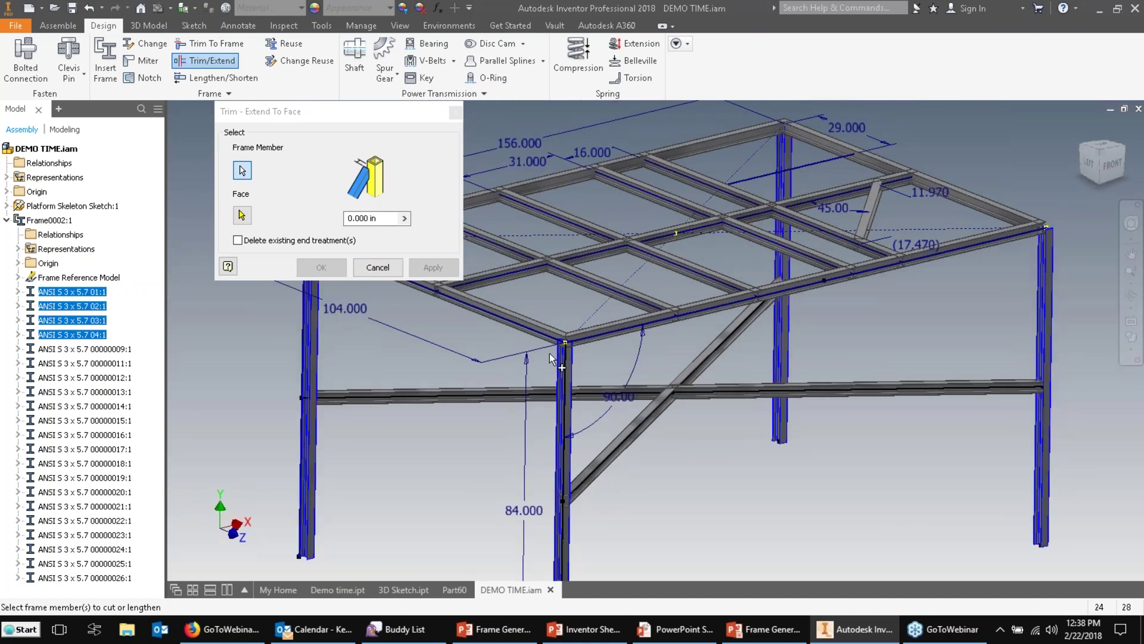
{"action": "scroll", "coordinate": [550, 356], "scroll_direction": "up", "scroll_amount": 8}
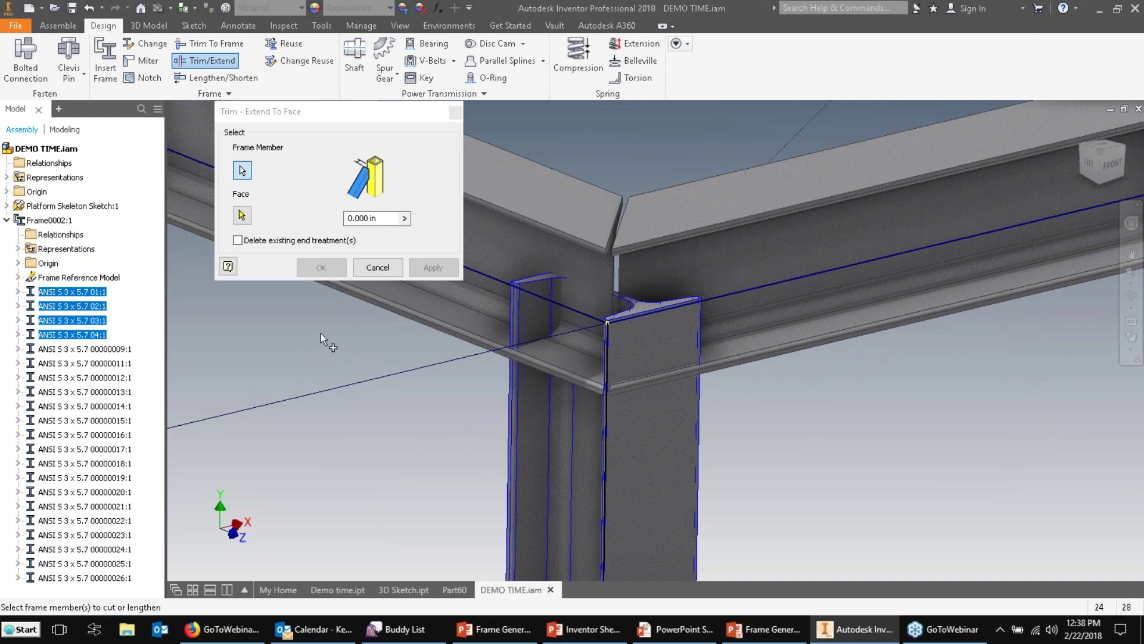
{"action": "left_click", "coordinate": [242, 215]}
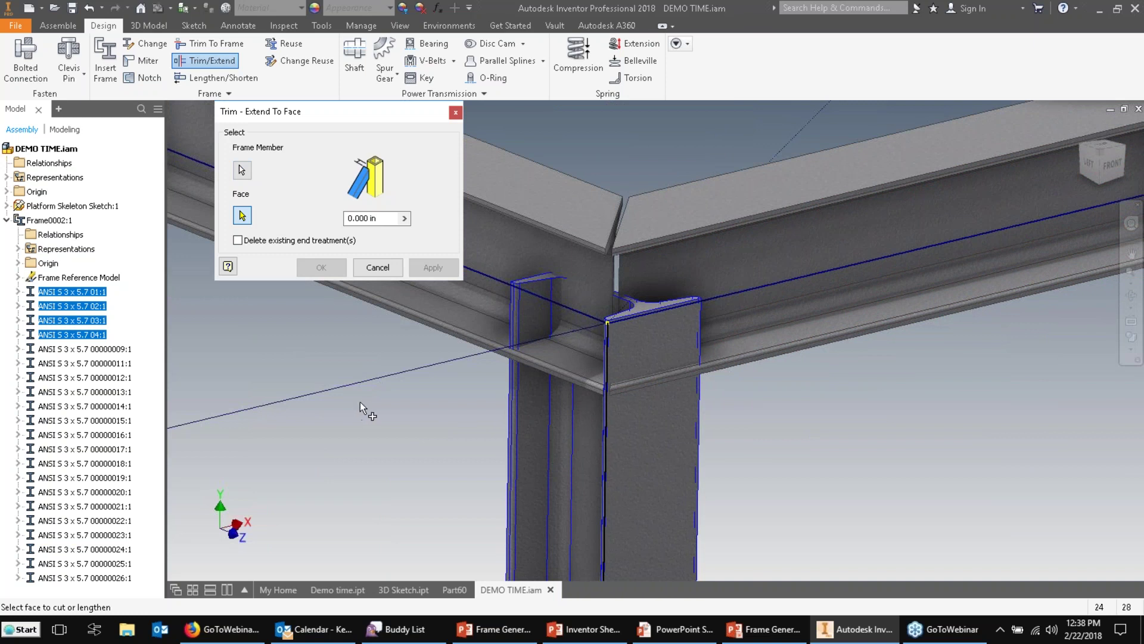
{"action": "middle_click_drag", "start_coordinate": [402, 409], "coordinate": [401, 409], "text": "shift"}
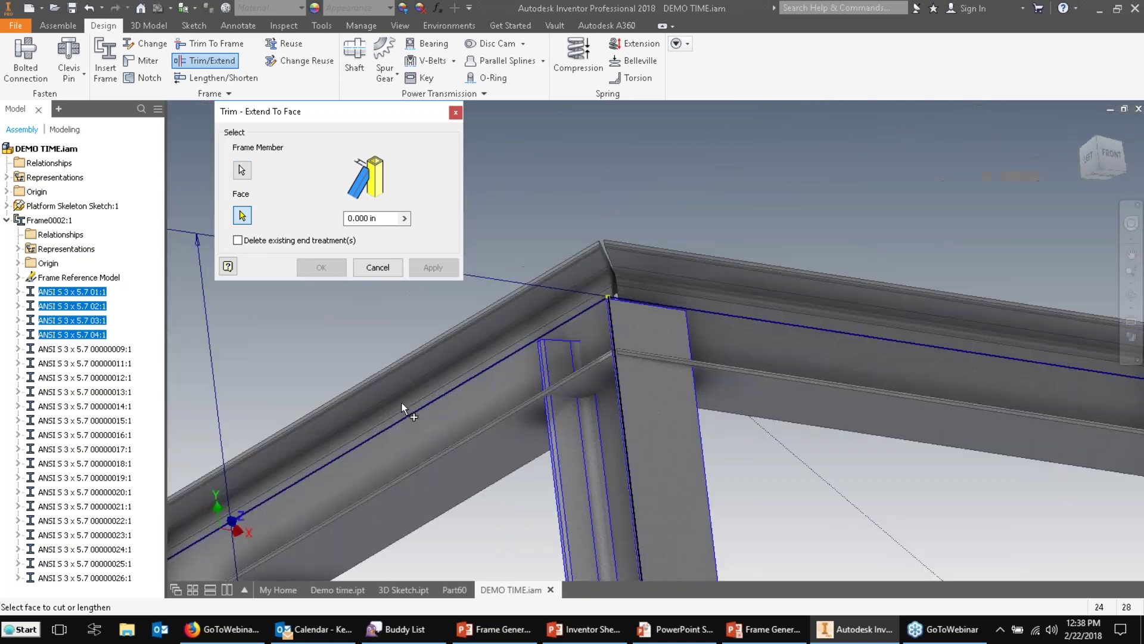
{"action": "left_click", "coordinate": [743, 383]}
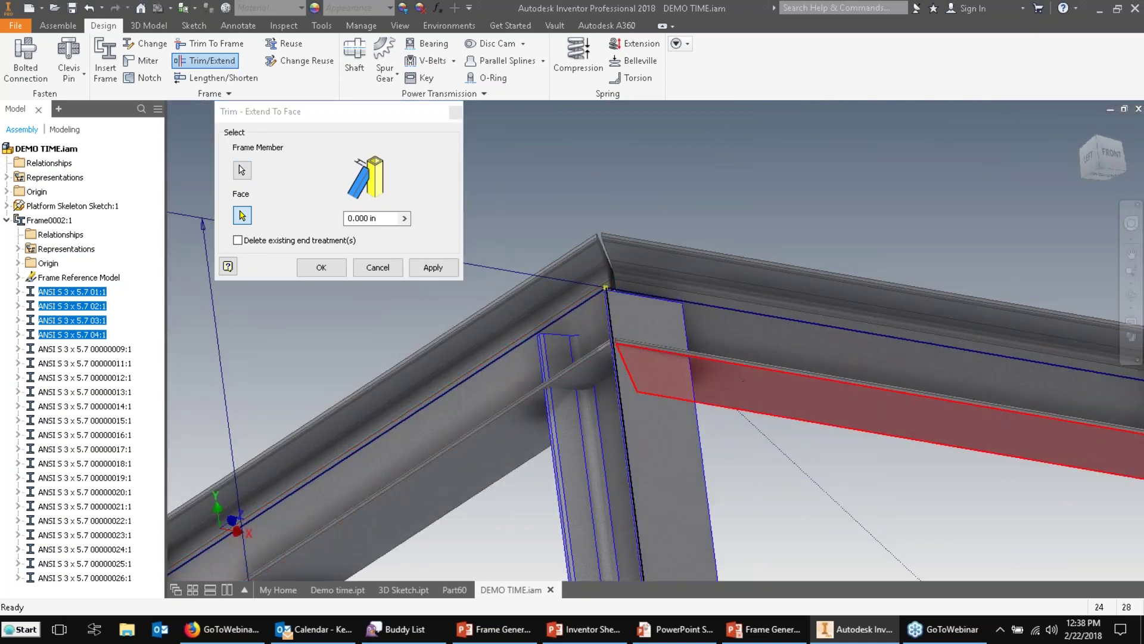
{"action": "left_click", "coordinate": [321, 268]}
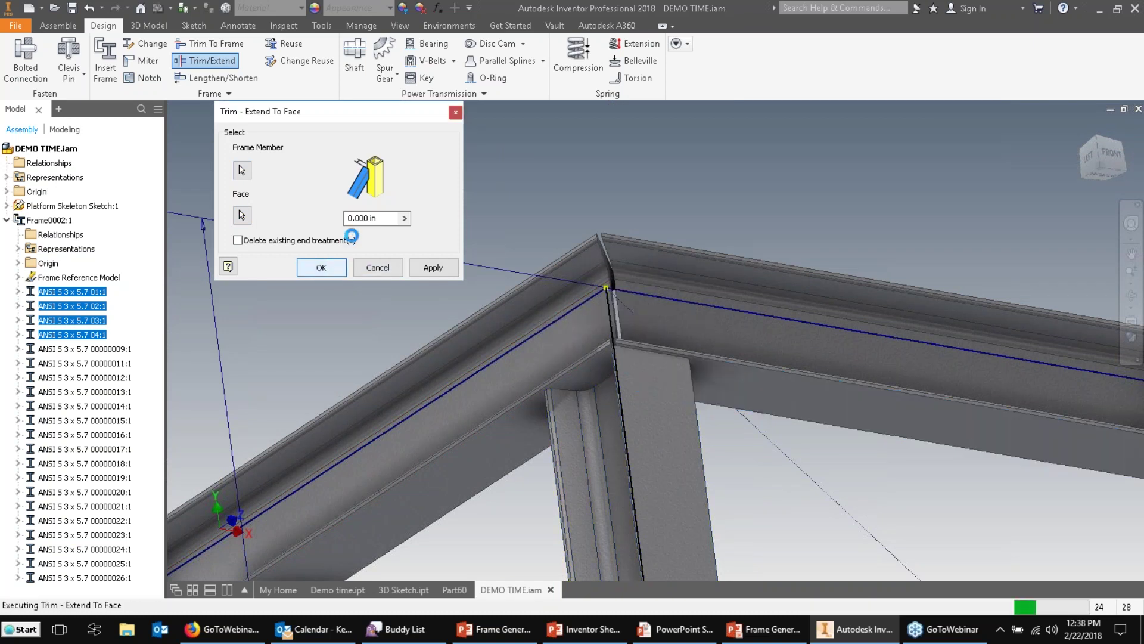
- Examine the posts in the model tree and expand ANSI S 3 x 5.7 04 to review its end treatment
{"action": "mouse_move", "coordinate": [352, 236]}
{"action": "middle_mouse_down", "text": "shift"}
{"action": "mouse_move", "coordinate": [365, 322]}
{"action": "mouse_move", "coordinate": [353, 321]}
{"action": "middle_mouse_up", "text": "shift"}
{"action": "scroll", "coordinate": [353, 235], "scroll_direction": "down", "scroll_amount": 6}
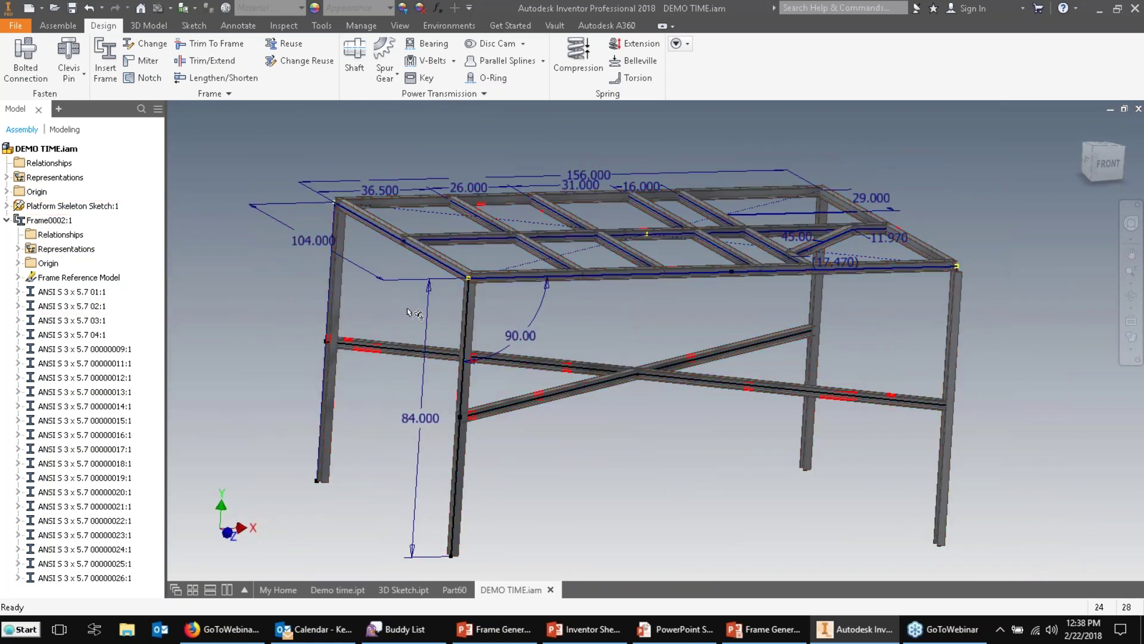
{"action": "left_click", "coordinate": [71, 291]}
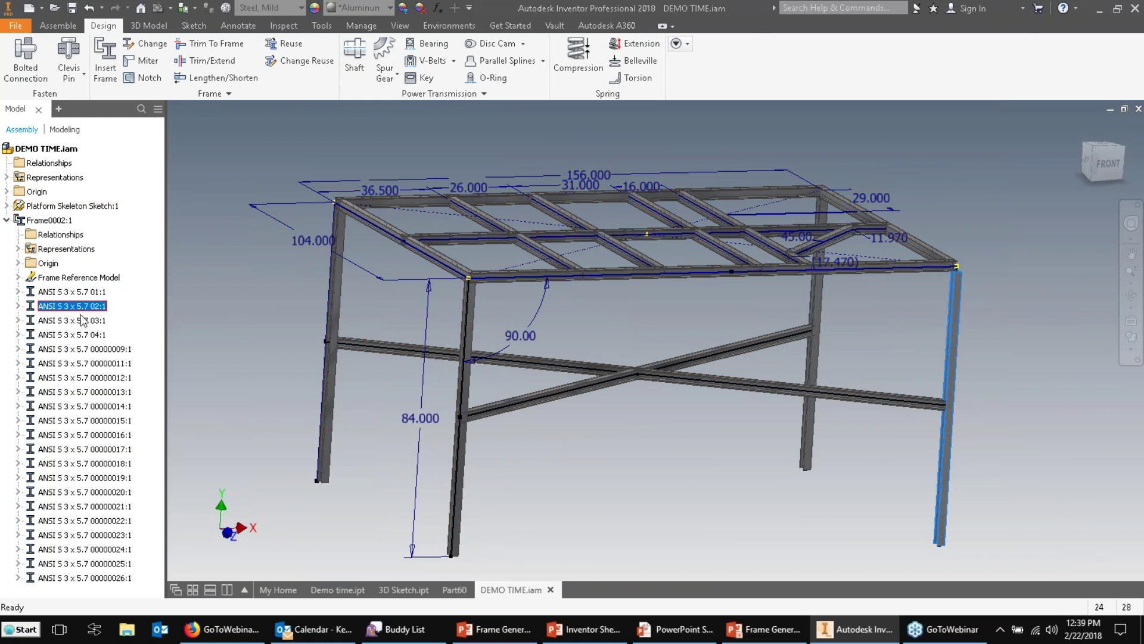
{"action": "left_click", "coordinate": [77, 320]}
{"action": "left_click", "coordinate": [50, 337]}
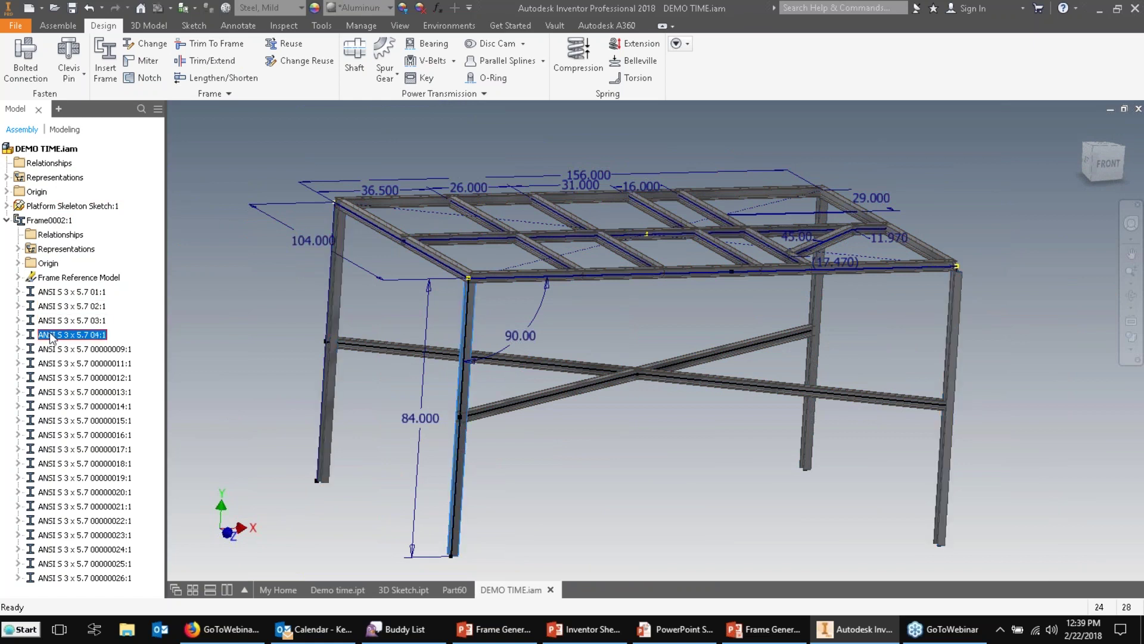
{"action": "left_click", "coordinate": [18, 334]}
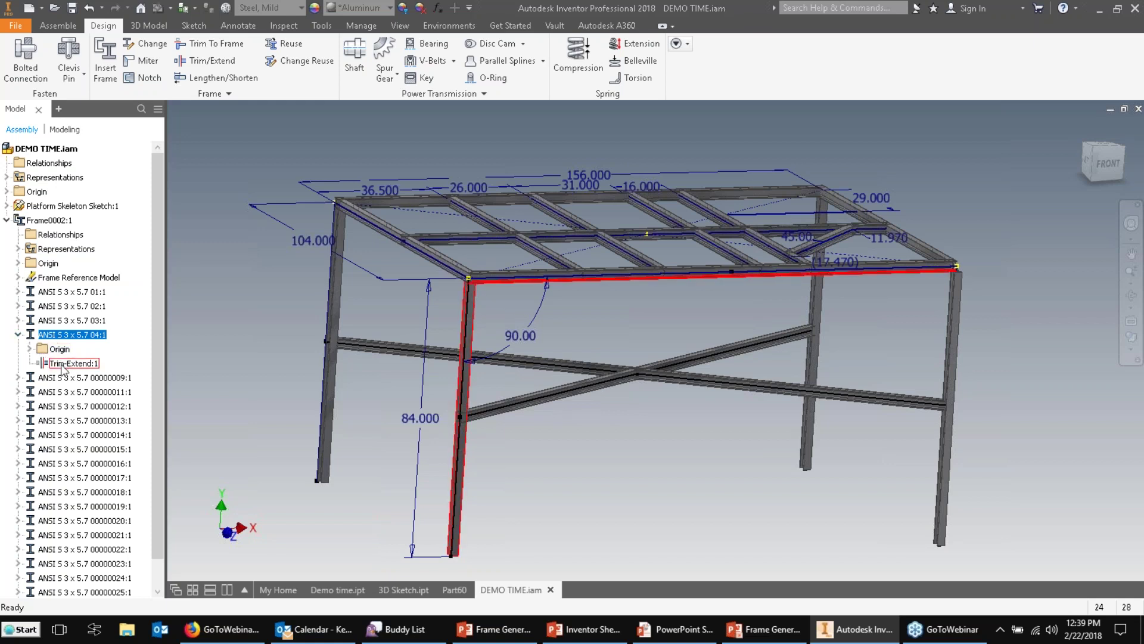
{"action": "left_click", "coordinate": [593, 317]}
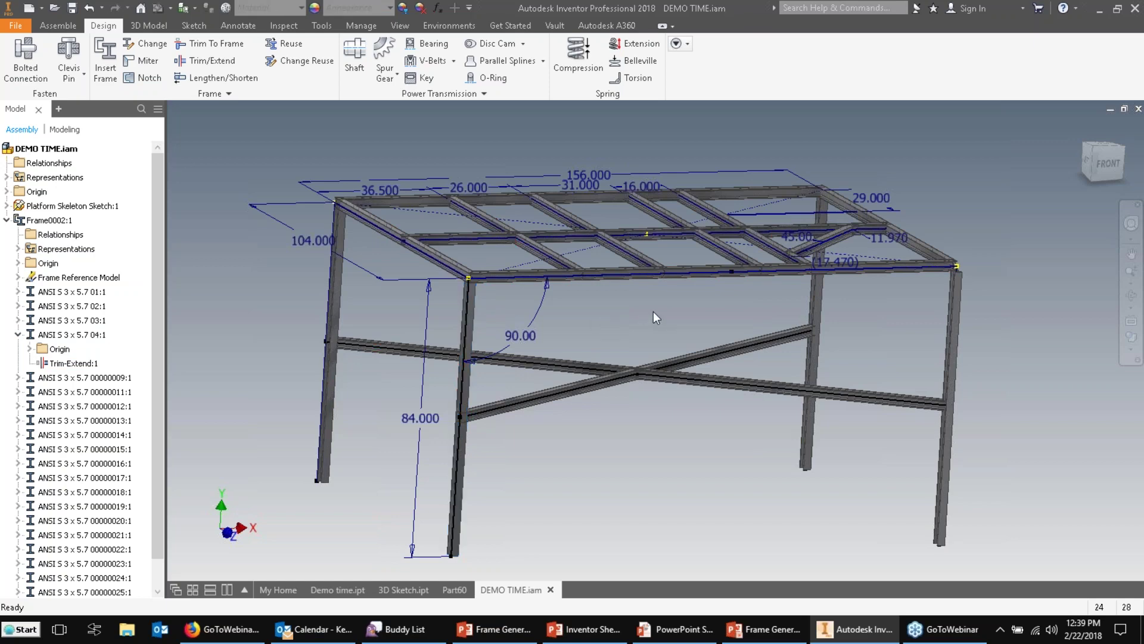
- Start changing the crossbeam ANSI S 3 x 5.7 00000020 and choose the ANSI AISC (Rectangular) - Tube family for it
{"action": "middle_click_drag", "start_coordinate": [654, 316], "coordinate": [235, 123], "text": "shift"}
{"action": "left_click", "coordinate": [144, 44]}
{"action": "middle_click_drag", "start_coordinate": [578, 267], "coordinate": [718, 311]}
{"action": "scroll", "coordinate": [751, 307], "scroll_direction": "up", "scroll_amount": 3}
{"action": "left_click", "coordinate": [763, 305]}
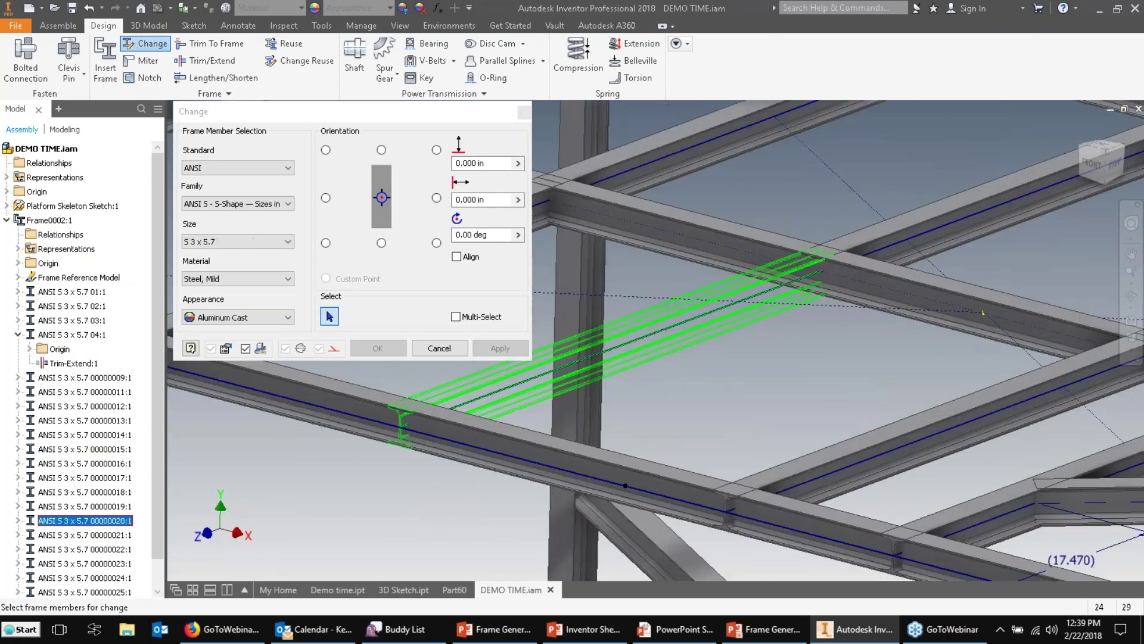
{"action": "left_click", "coordinate": [249, 202]}
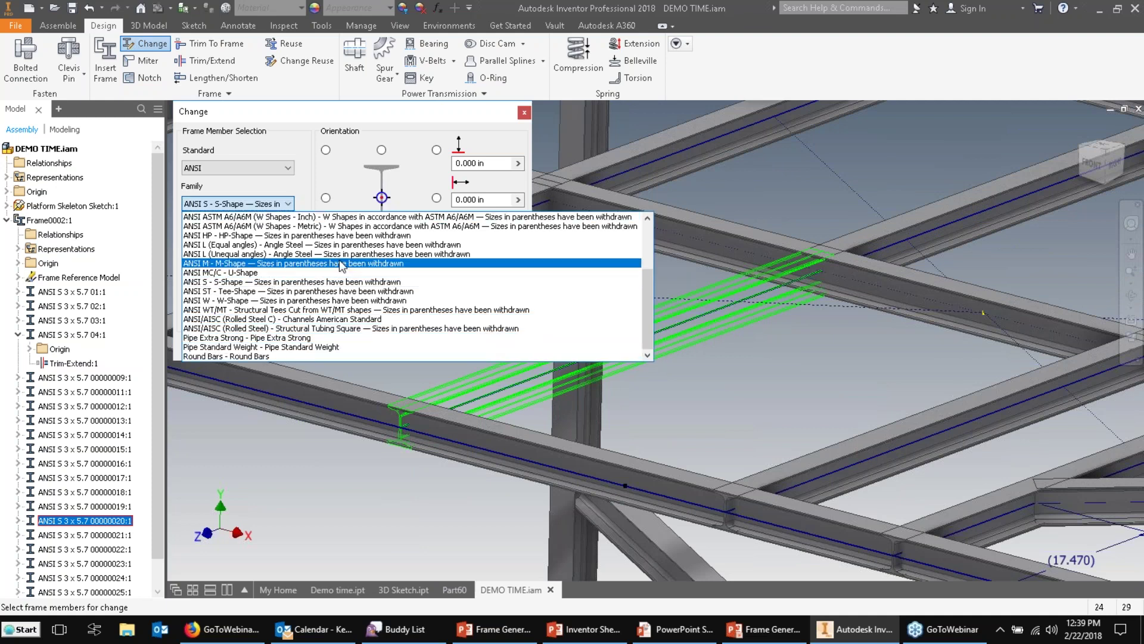
{"action": "scroll", "coordinate": [346, 262], "scroll_direction": "up", "scroll_amount": 3}
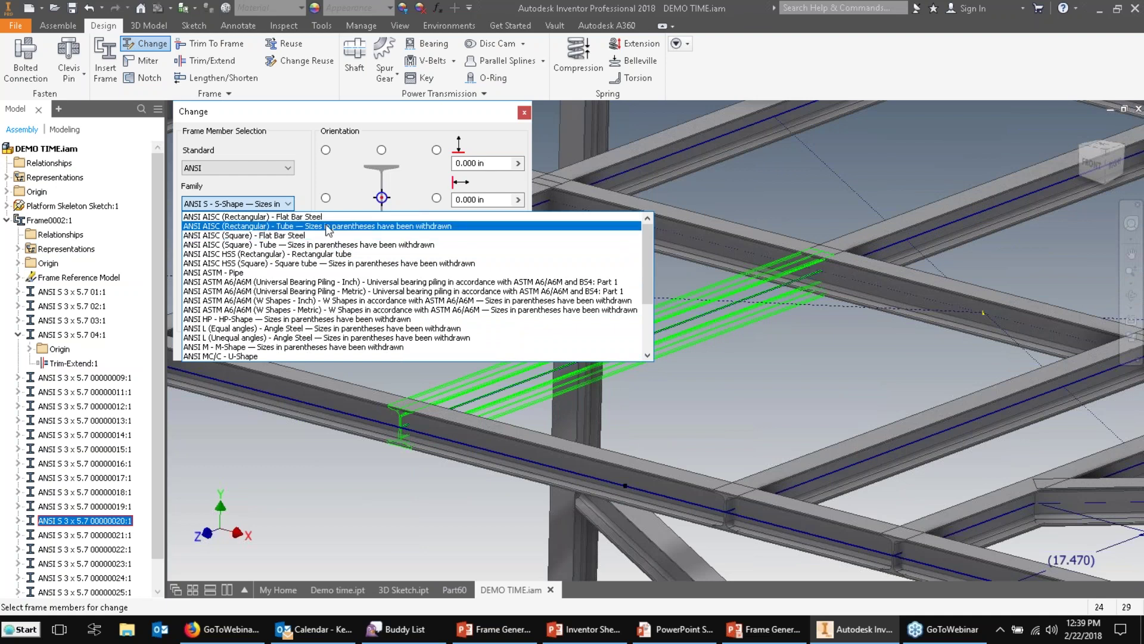
{"action": "left_click", "coordinate": [328, 228]}
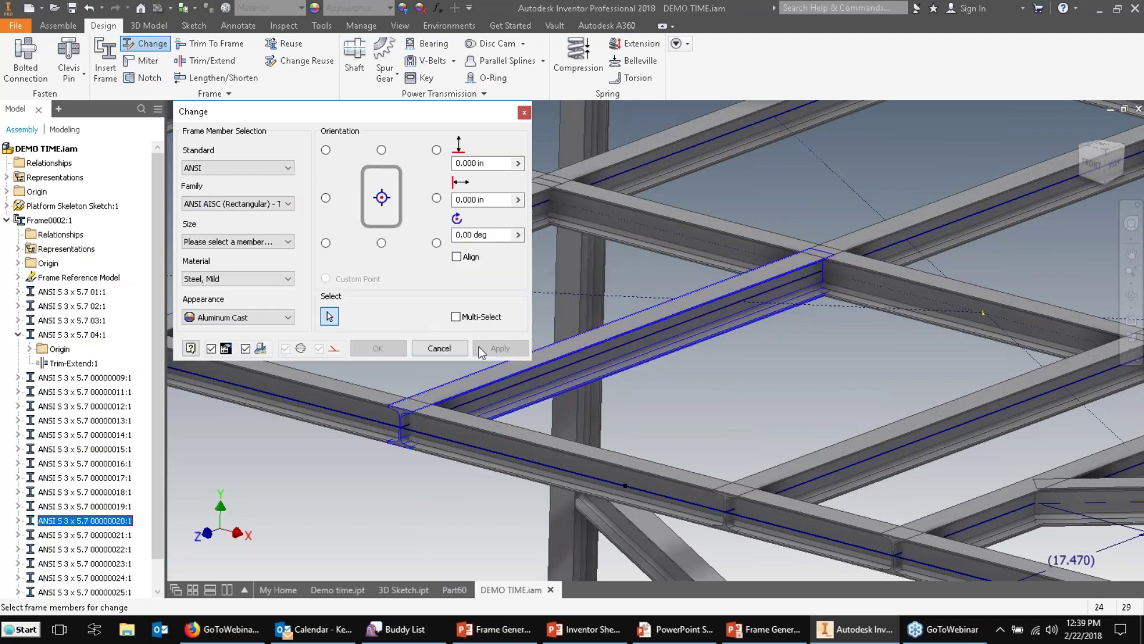
- Set the crossbeam's tube size to 4 x 2 x 1/8 and apply the change, accepting the replacement file
{"action": "left_click", "coordinate": [239, 242]}
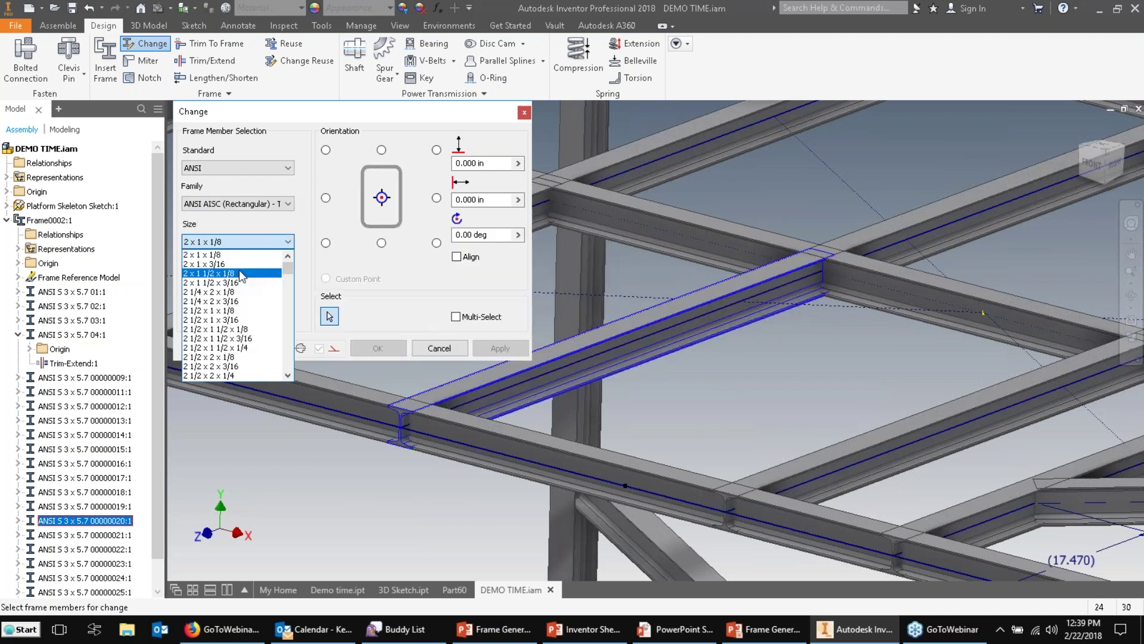
{"action": "scroll", "coordinate": [241, 280], "scroll_direction": "down", "scroll_amount": 10}
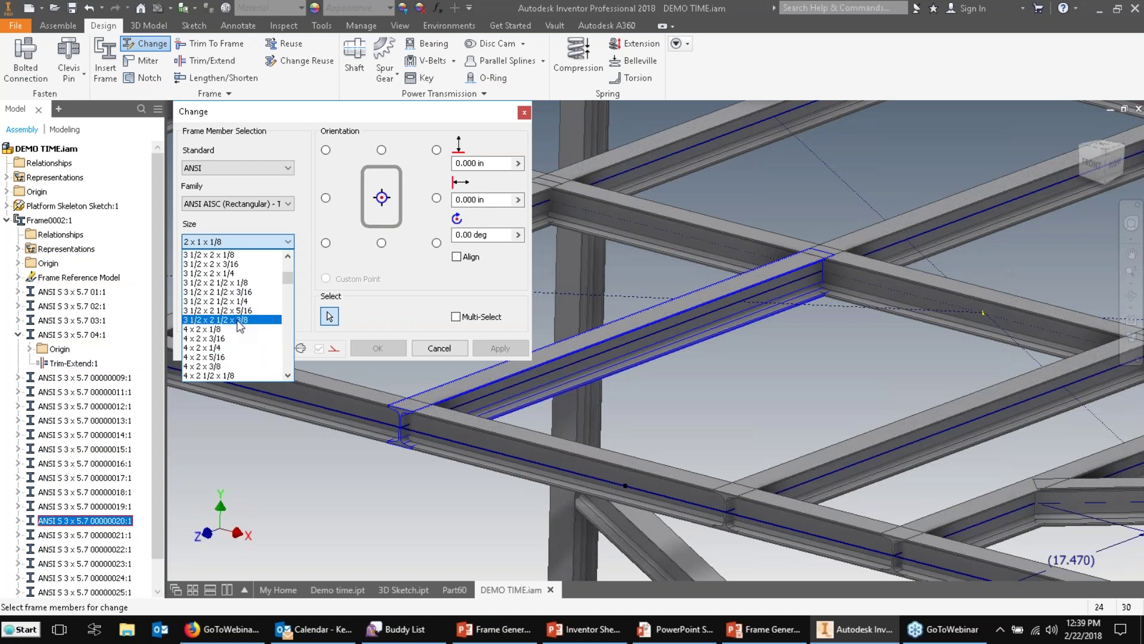
{"action": "left_click", "coordinate": [235, 274]}
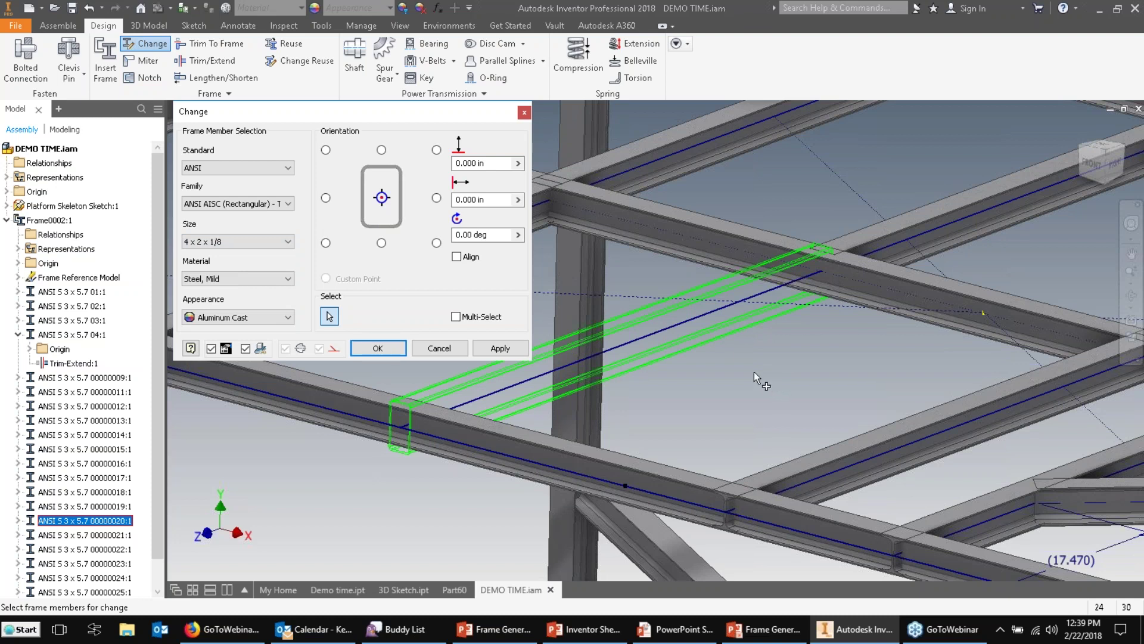
{"action": "left_click", "coordinate": [367, 346]}
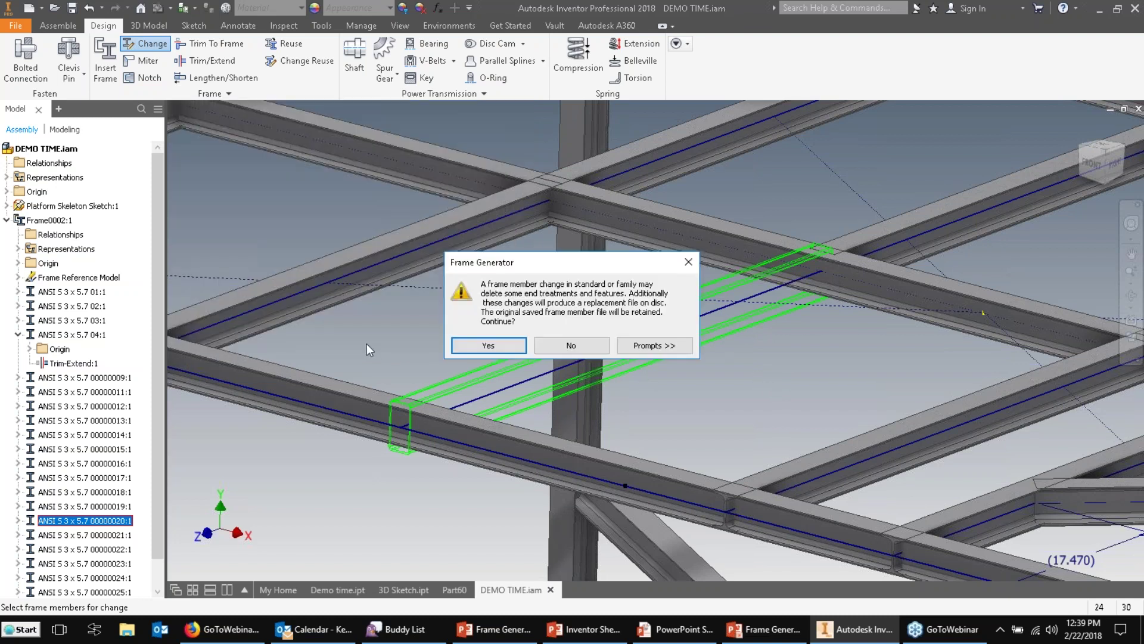
{"action": "left_click", "coordinate": [488, 345]}
{"action": "left_click", "coordinate": [554, 363]}
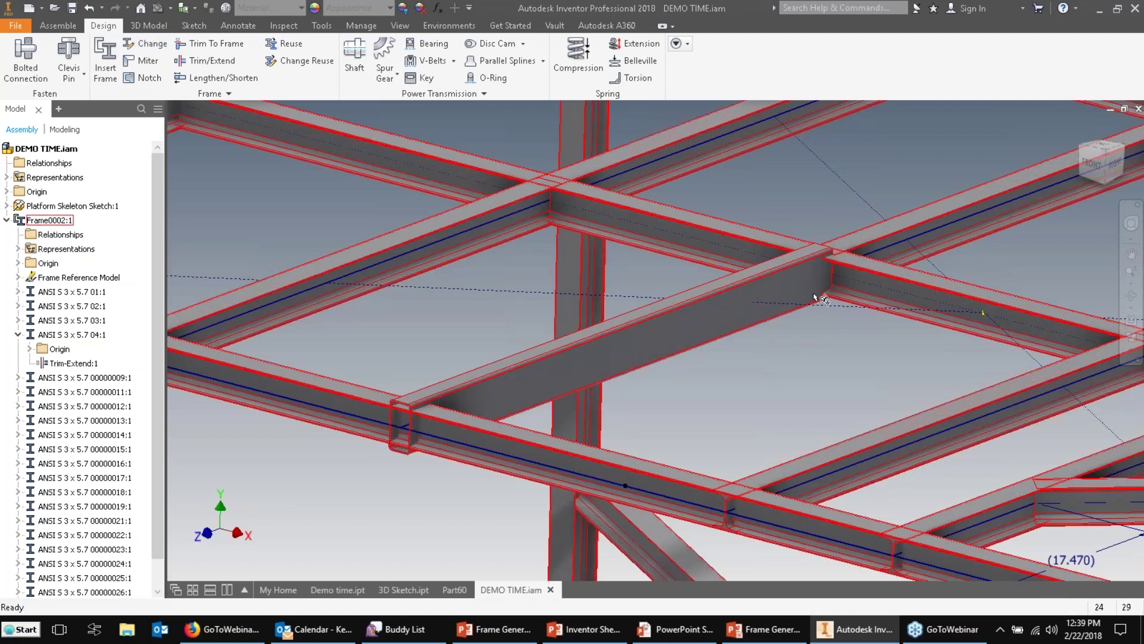
- Notch the rectangular tube crossbeam against the central long beam, ANSI S 3 x 5.7 00000018
{"action": "middle_click_drag", "start_coordinate": [815, 293], "coordinate": [758, 288], "text": "shift"}
{"action": "scroll", "coordinate": [625, 278], "scroll_direction": "up", "scroll_amount": 5}
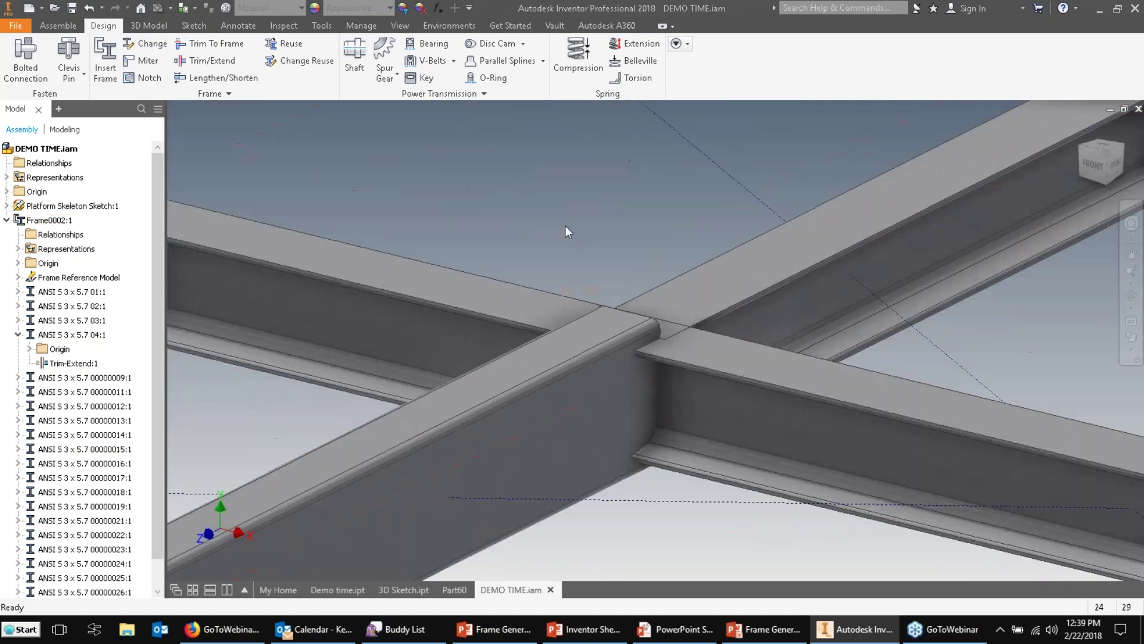
{"action": "left_click", "coordinate": [143, 78]}
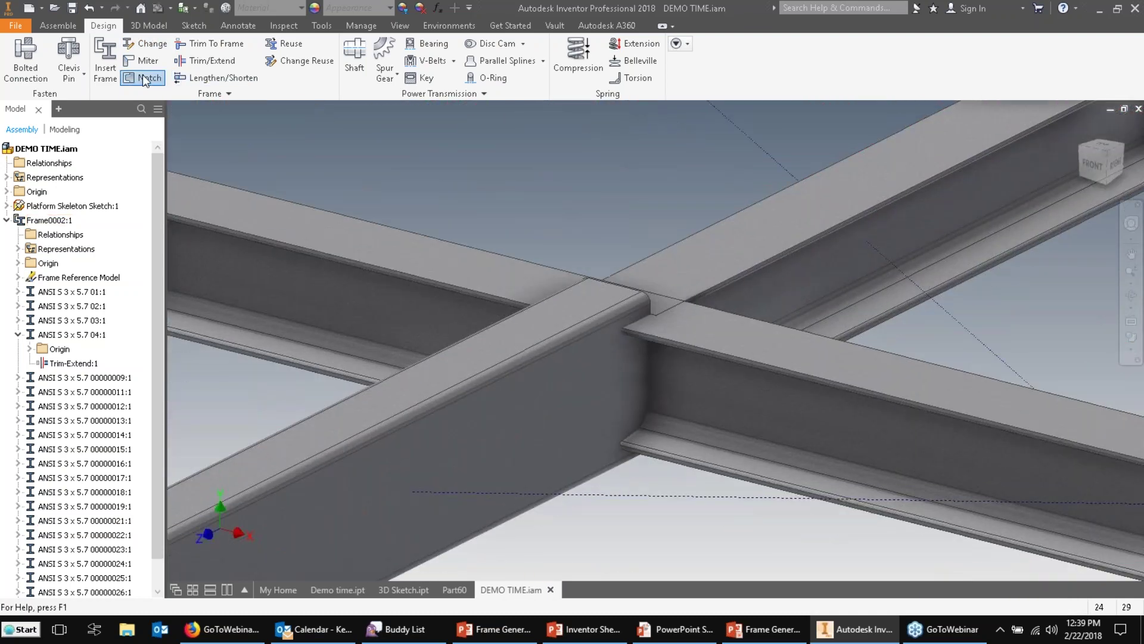
{"action": "left_click", "coordinate": [526, 366]}
{"action": "left_click", "coordinate": [702, 302]}
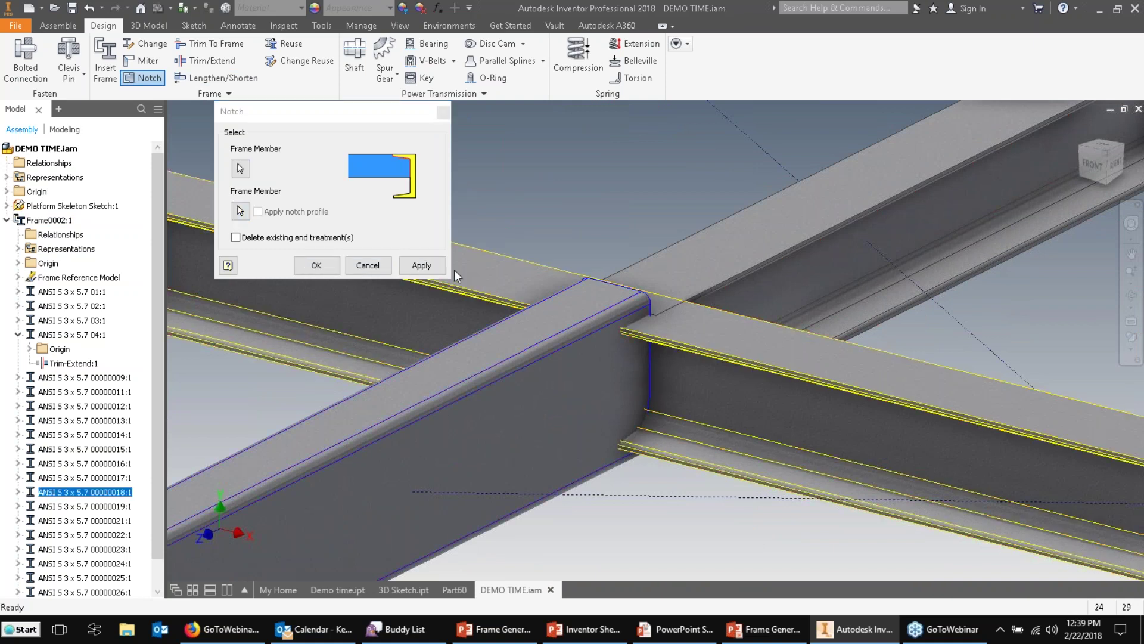
{"action": "left_click", "coordinate": [422, 266]}
{"action": "left_click", "coordinate": [368, 265]}
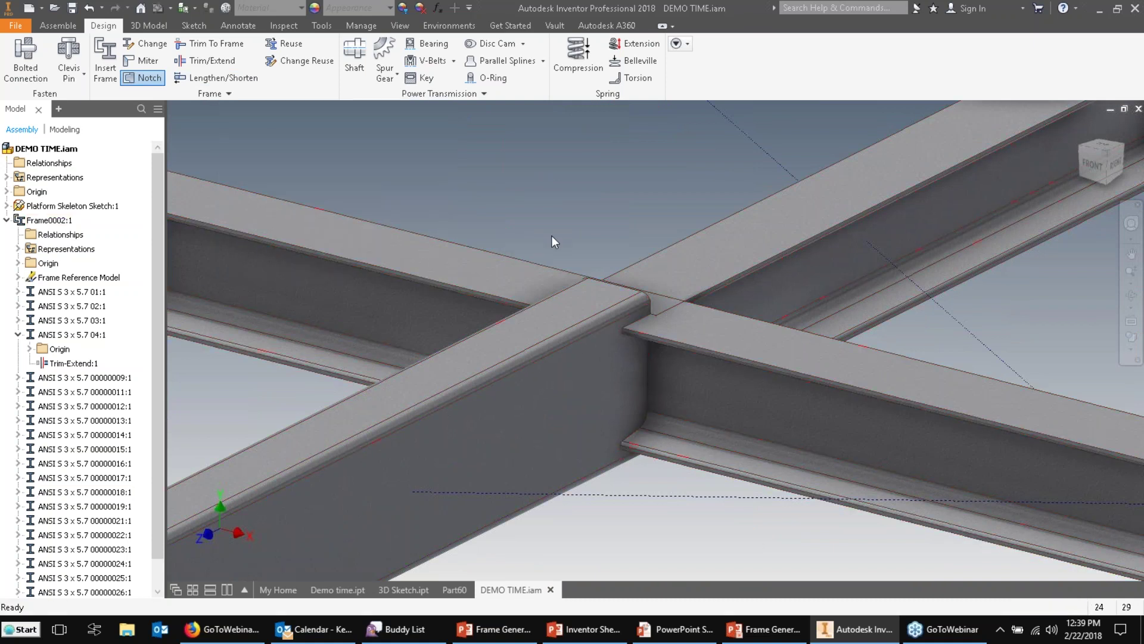
- Trim the rectangular tube crossbeam to the inner upper flange edge face of the front long beam with a 0.000 in offset
{"action": "scroll", "coordinate": [551, 235], "scroll_direction": "up", "scroll_amount": 5}
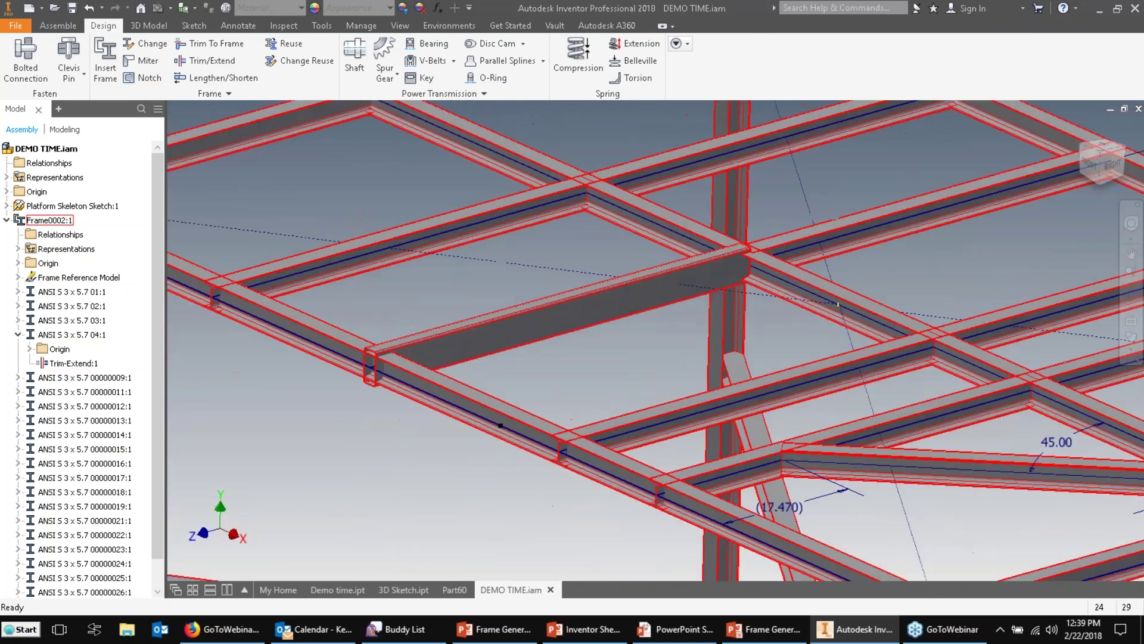
{"action": "scroll", "coordinate": [378, 376], "scroll_direction": "down", "scroll_amount": 8}
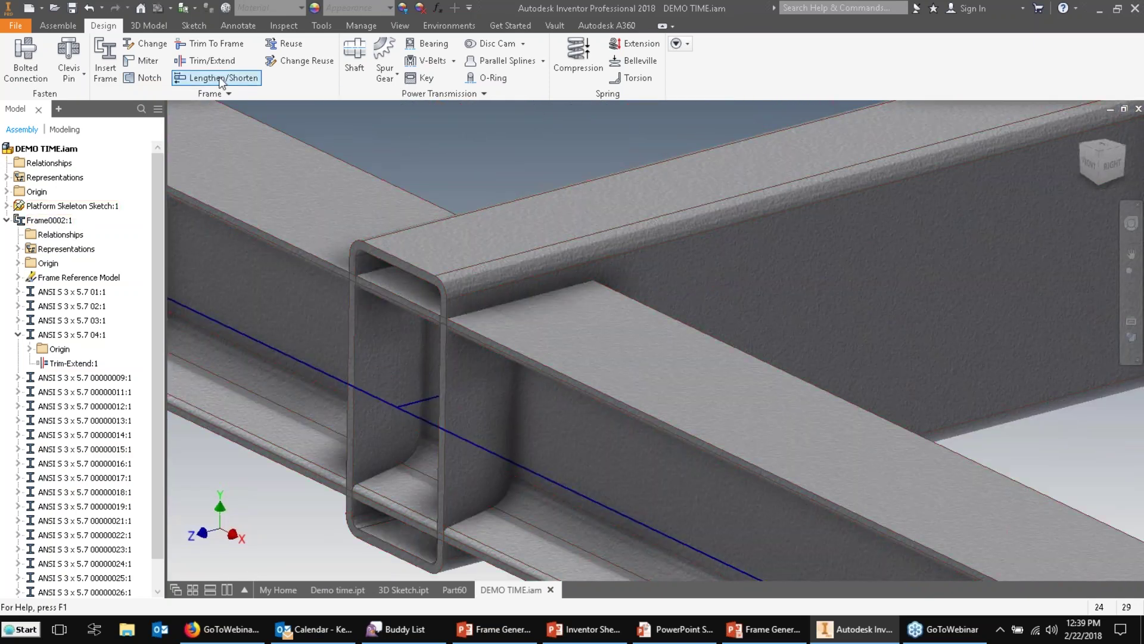
{"action": "left_click", "coordinate": [205, 60]}
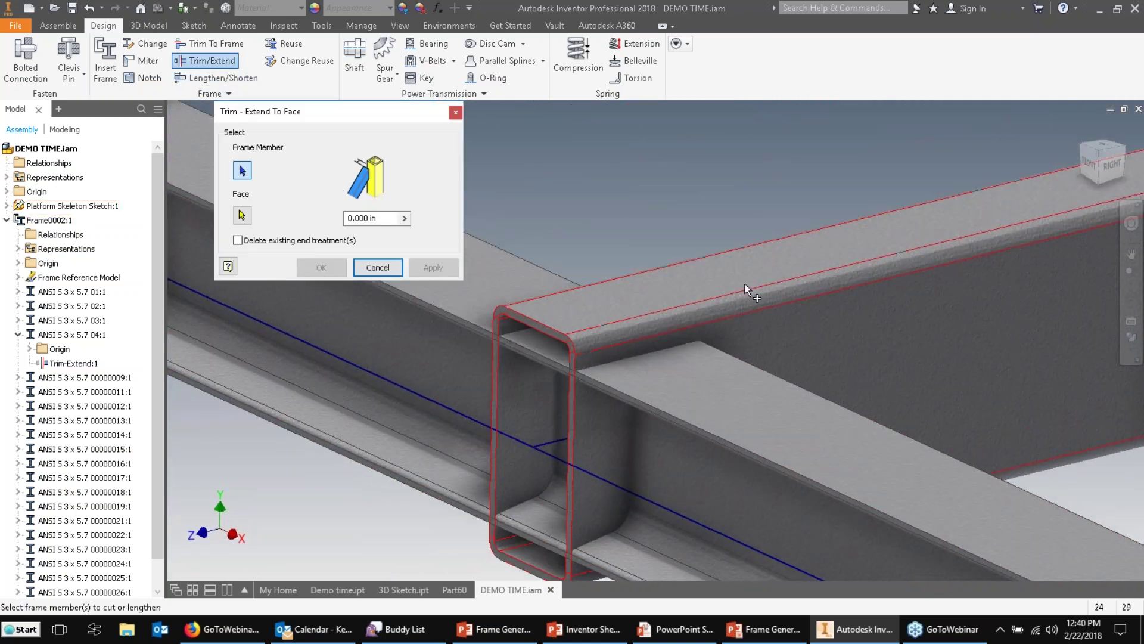
{"action": "left_click", "coordinate": [745, 291]}
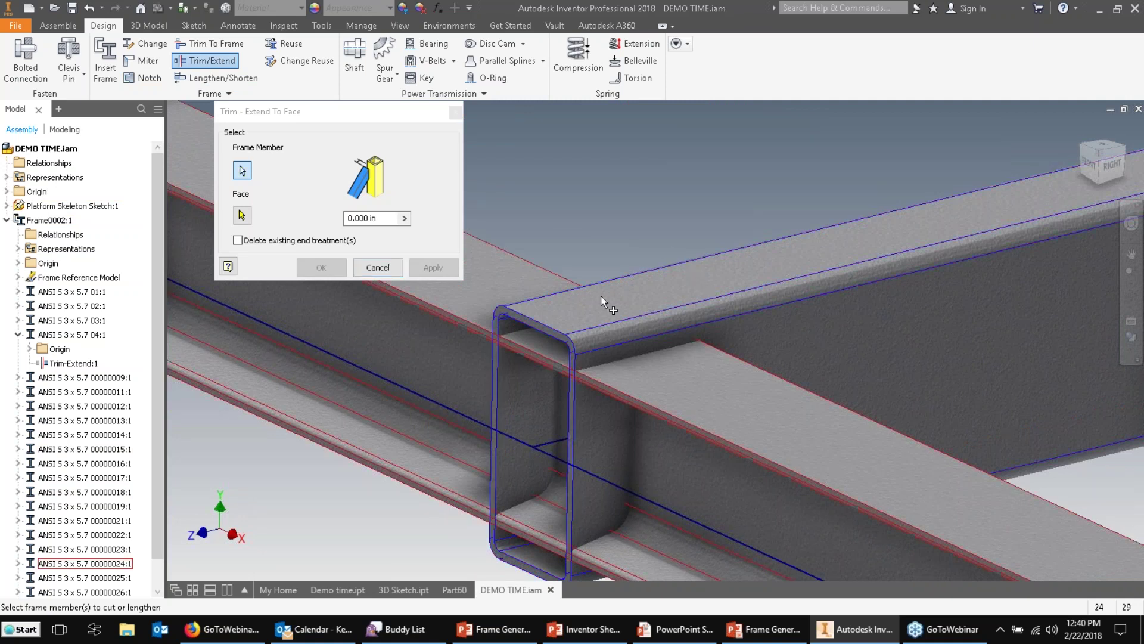
{"action": "left_click", "coordinate": [242, 214]}
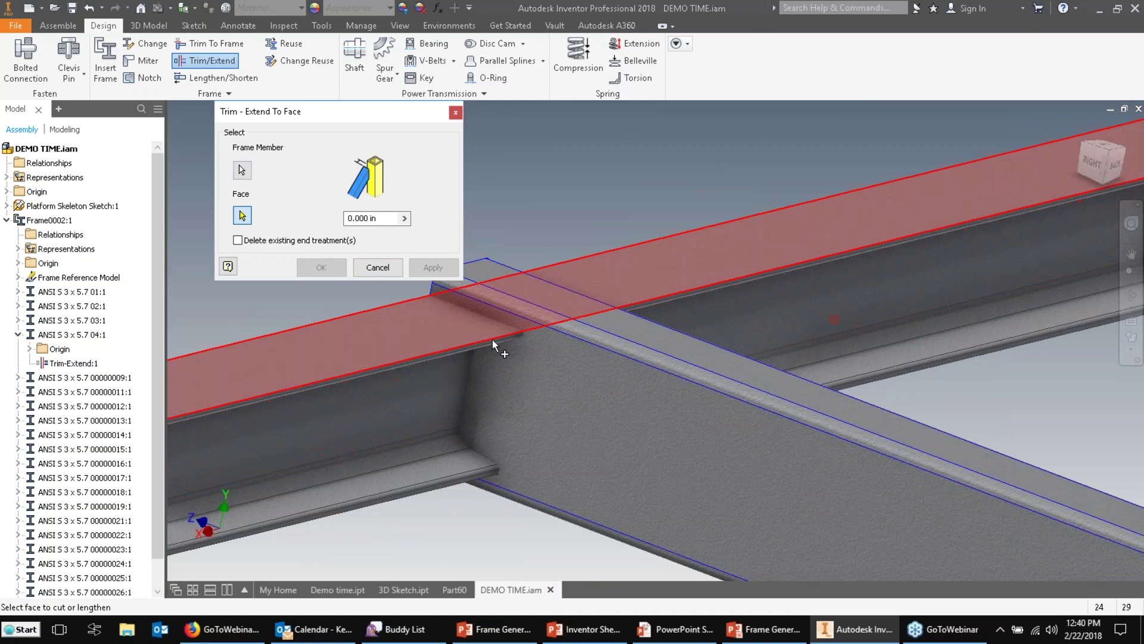
{"action": "left_click", "coordinate": [492, 338]}
{"action": "scroll", "coordinate": [493, 342], "scroll_direction": "down", "scroll_amount": 3}
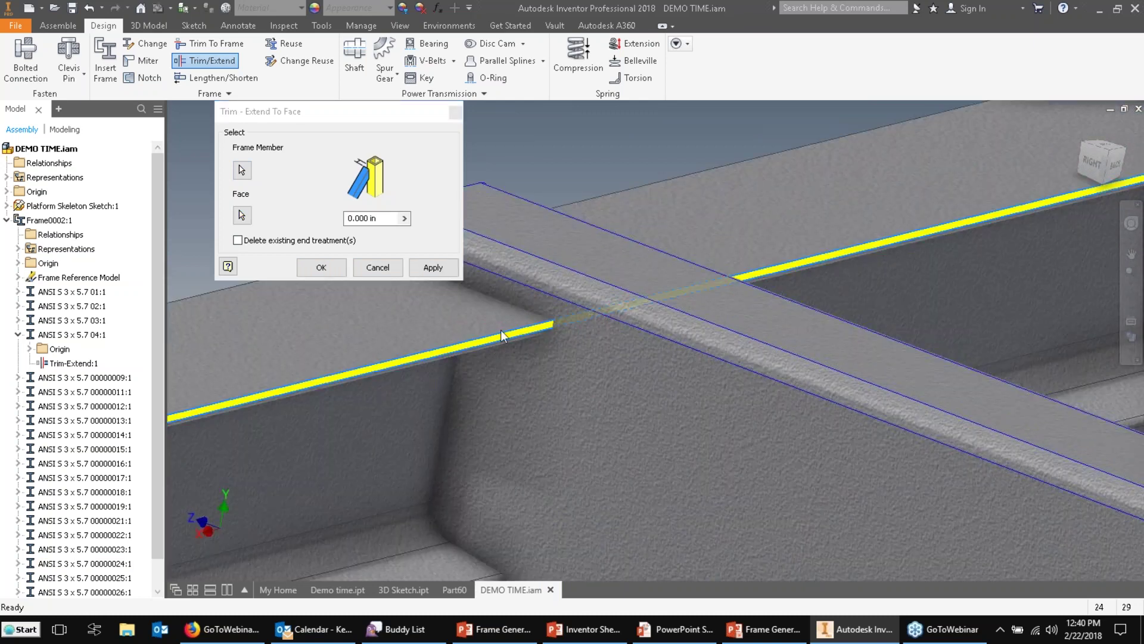
{"action": "left_click", "coordinate": [322, 267]}
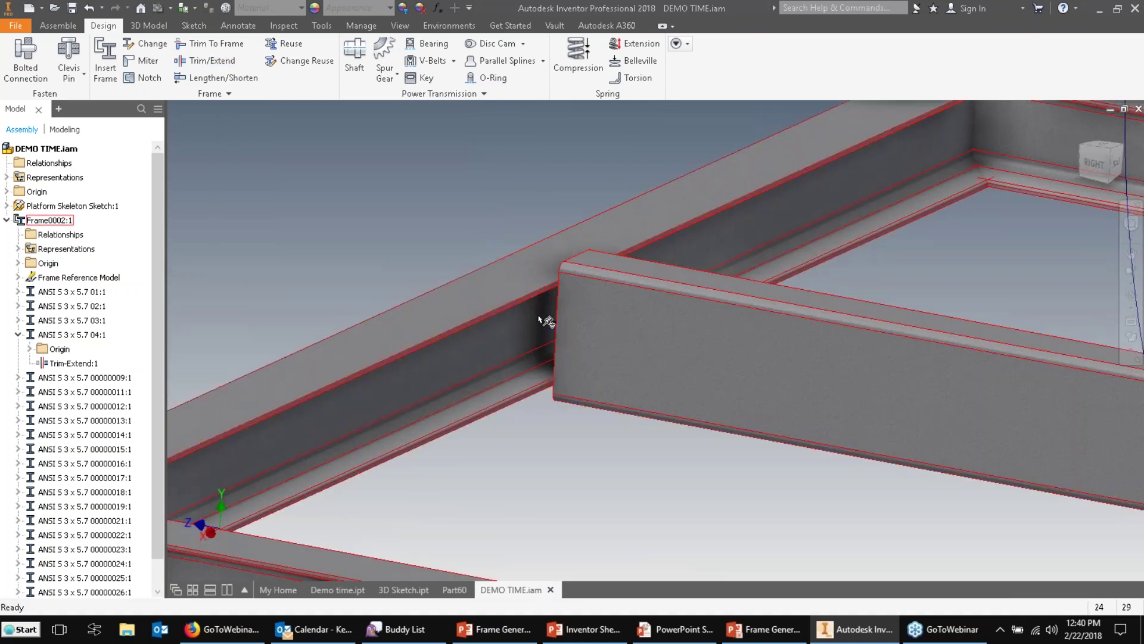
- Inspect the rectangular tube crossbeam's trimmed end at the outer beam and its notched end at the central beam
{"action": "scroll", "coordinate": [539, 320], "scroll_direction": "up", "scroll_amount": 2}
{"action": "scroll", "coordinate": [540, 320], "scroll_direction": "down", "scroll_amount": 5}
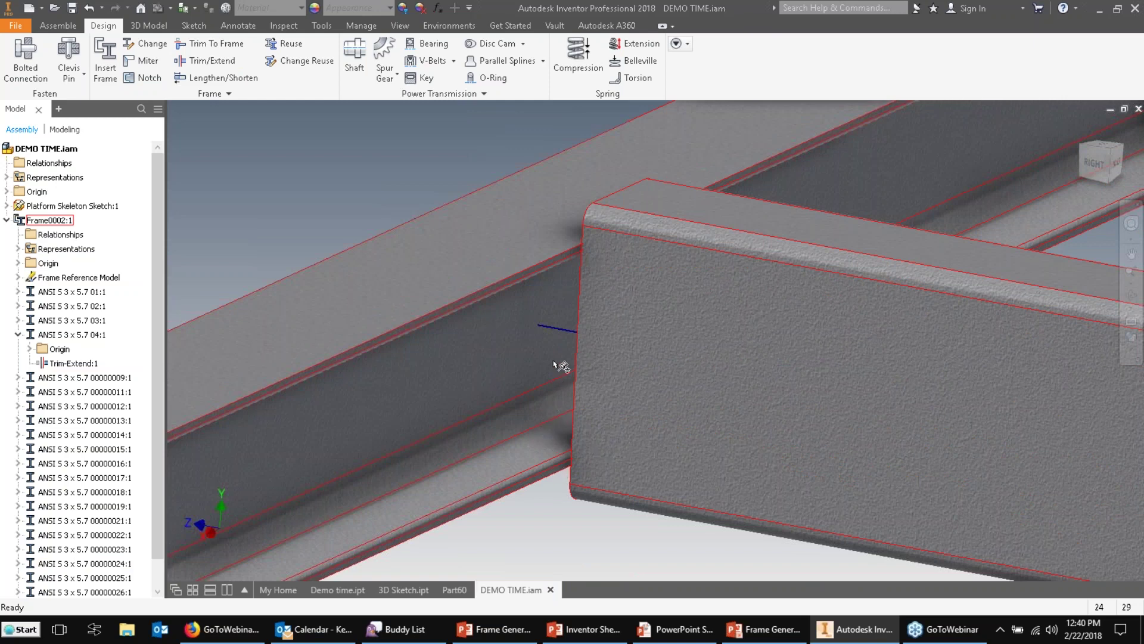
{"action": "scroll", "coordinate": [560, 366], "scroll_direction": "up", "scroll_amount": 5}
{"action": "scroll", "coordinate": [876, 411], "scroll_direction": "down", "scroll_amount": 2}
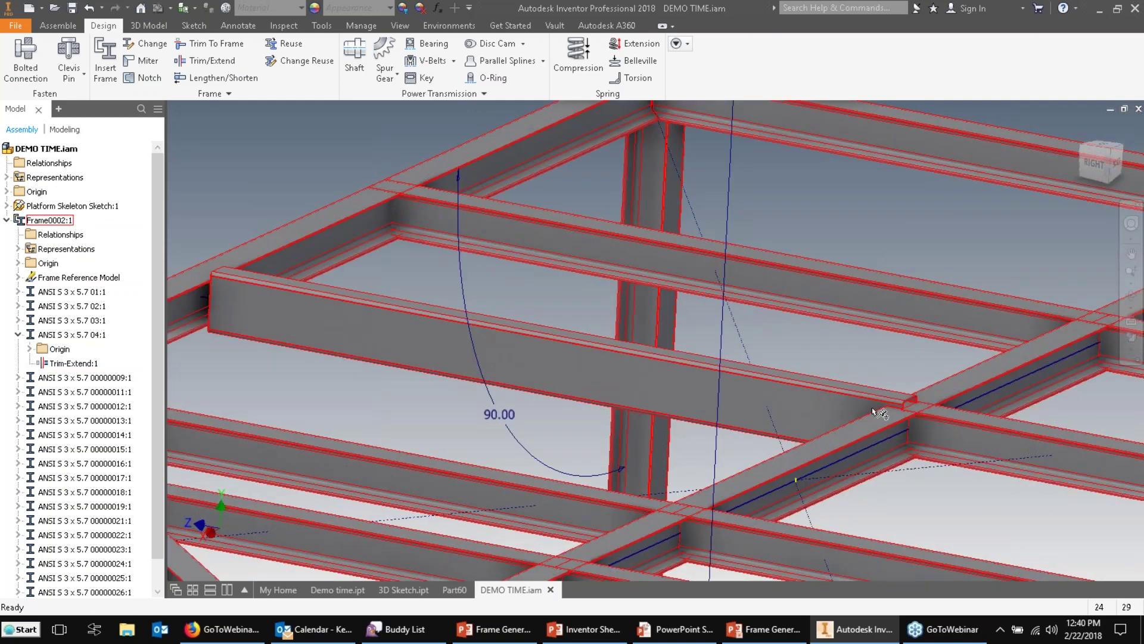
{"action": "scroll", "coordinate": [876, 411], "scroll_direction": "down", "scroll_amount": 5}
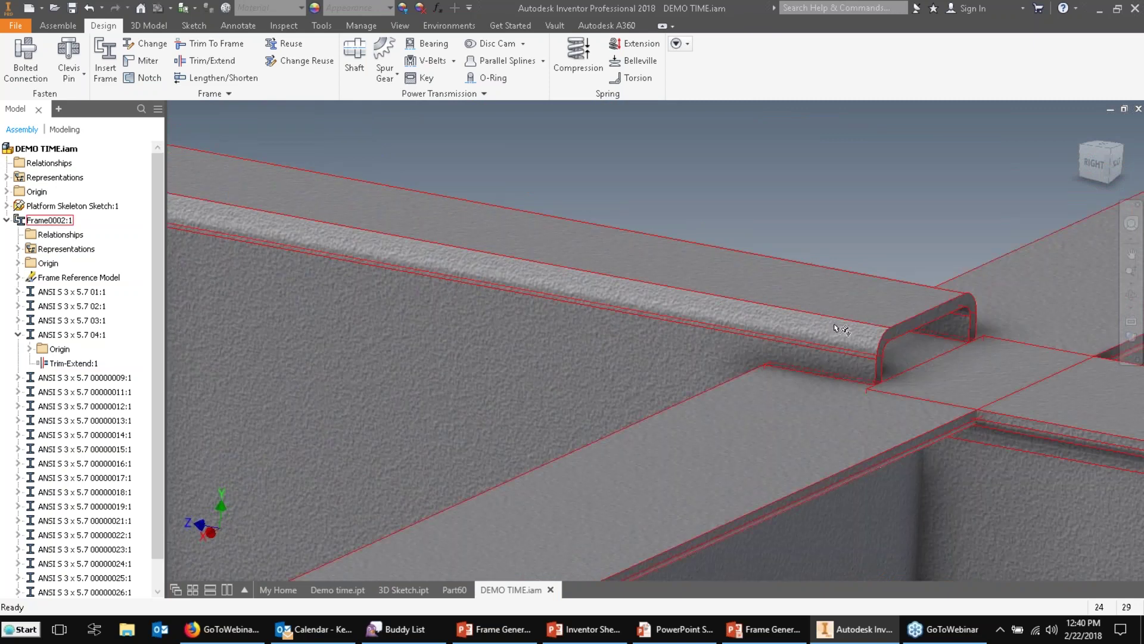
{"action": "scroll", "coordinate": [837, 328], "scroll_direction": "up", "scroll_amount": 4}
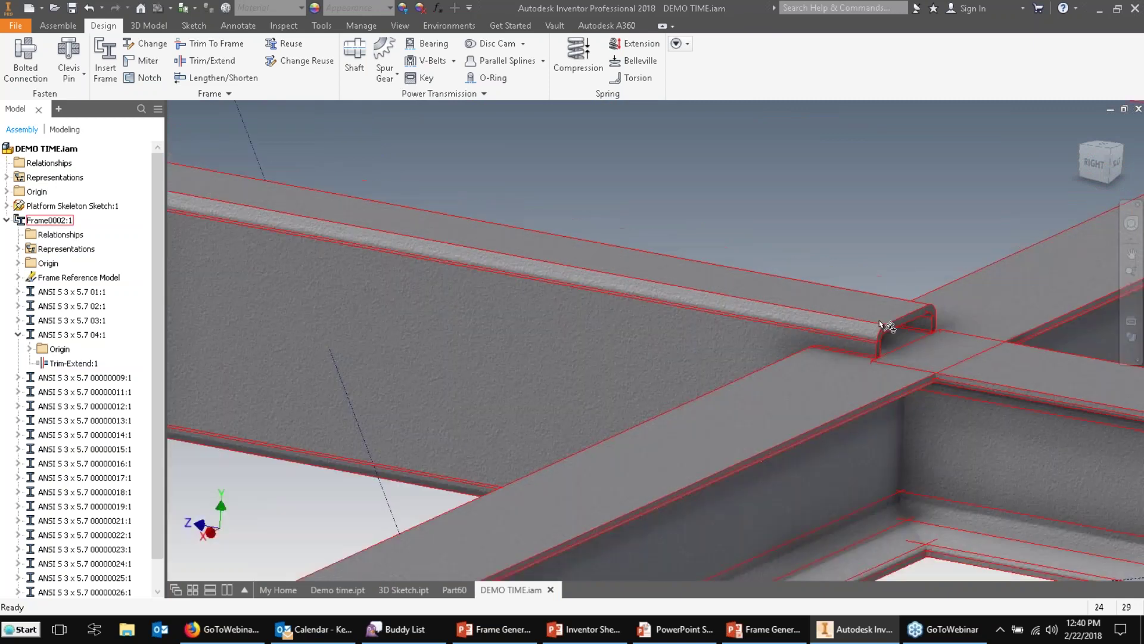
{"action": "scroll", "coordinate": [162, 371], "scroll_direction": "down", "scroll_amount": 1}
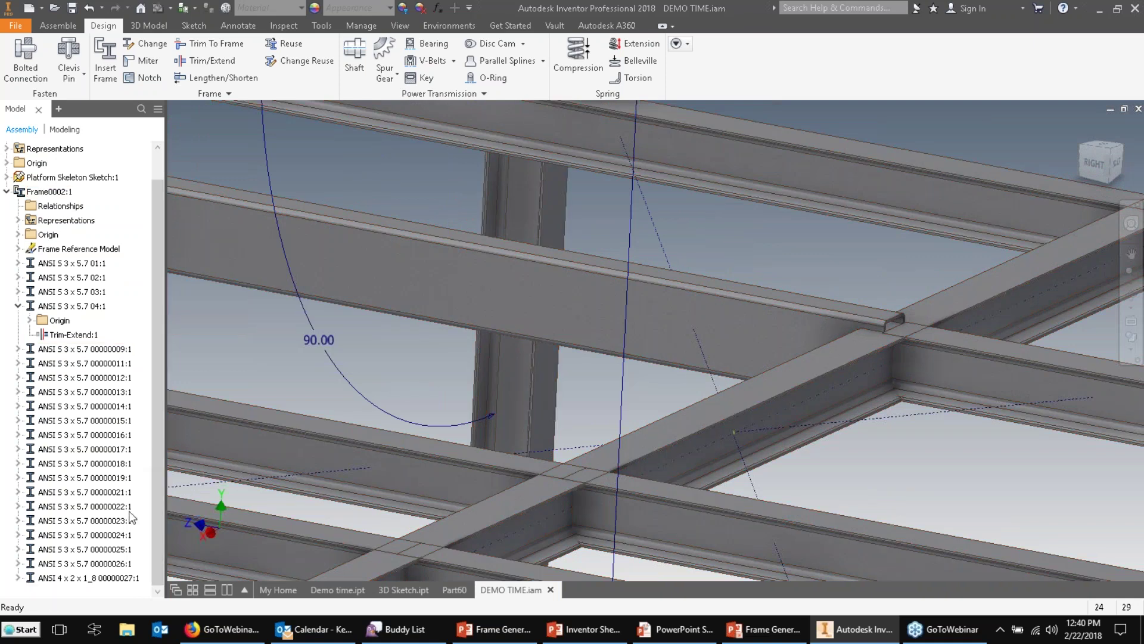
- Open the 4 x 2 x 1/8 rectangular tube member as its own part, examine its notched end, and close it
{"action": "right_click", "coordinate": [113, 578]}
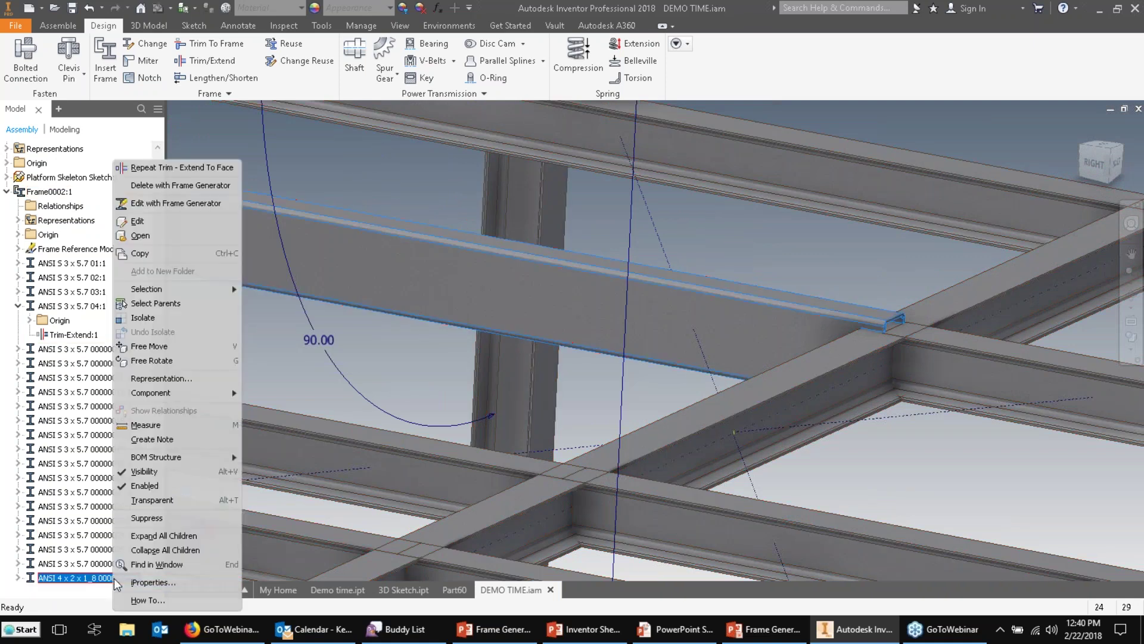
{"action": "left_click", "coordinate": [180, 236]}
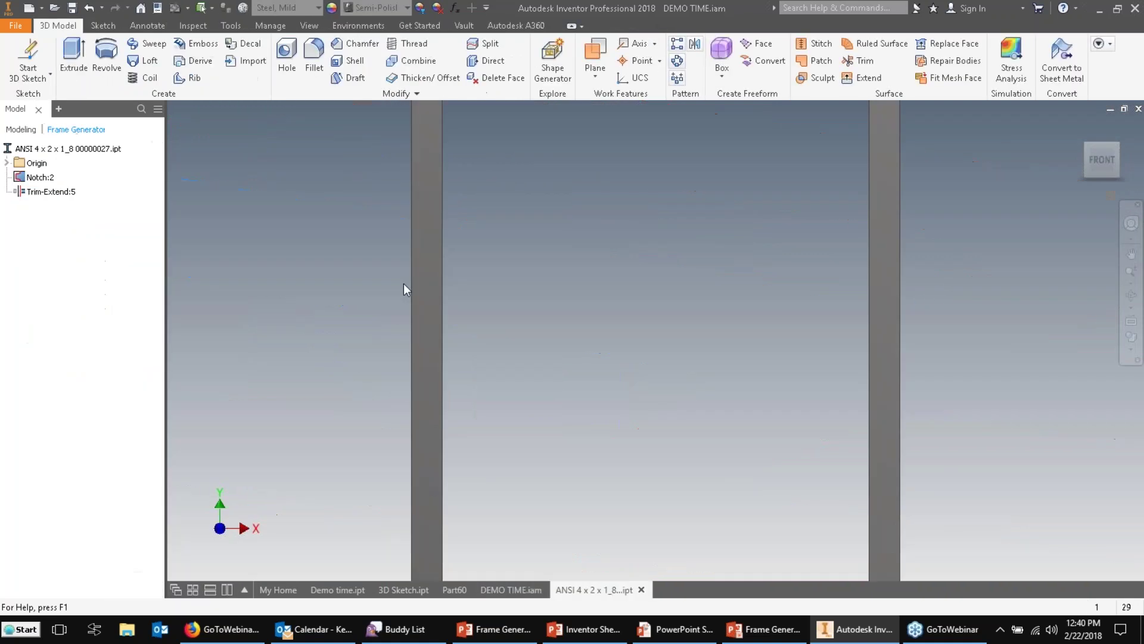
{"action": "middle_click_drag", "start_coordinate": [667, 339], "coordinate": [638, 335], "text": "shift"}
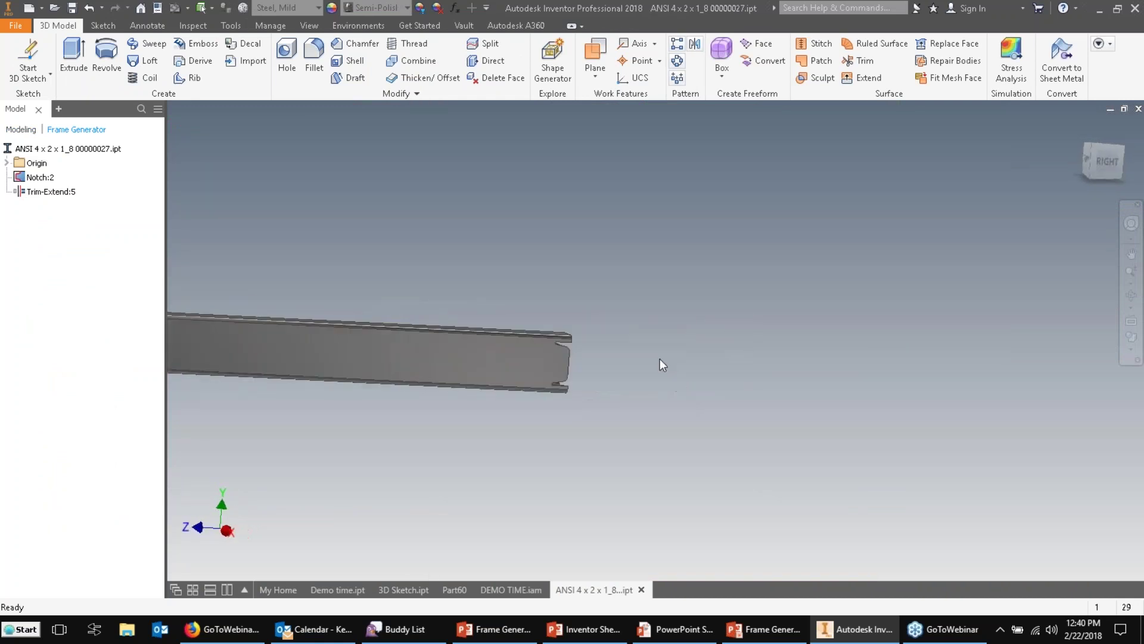
{"action": "scroll", "coordinate": [556, 353], "scroll_direction": "up", "scroll_amount": 3}
{"action": "middle_click_drag", "start_coordinate": [569, 313], "coordinate": [477, 234], "text": "shift"}
{"action": "scroll", "coordinate": [471, 286], "scroll_direction": "up", "scroll_amount": 2}
{"action": "scroll", "coordinate": [496, 262], "scroll_direction": "down", "scroll_amount": 3}
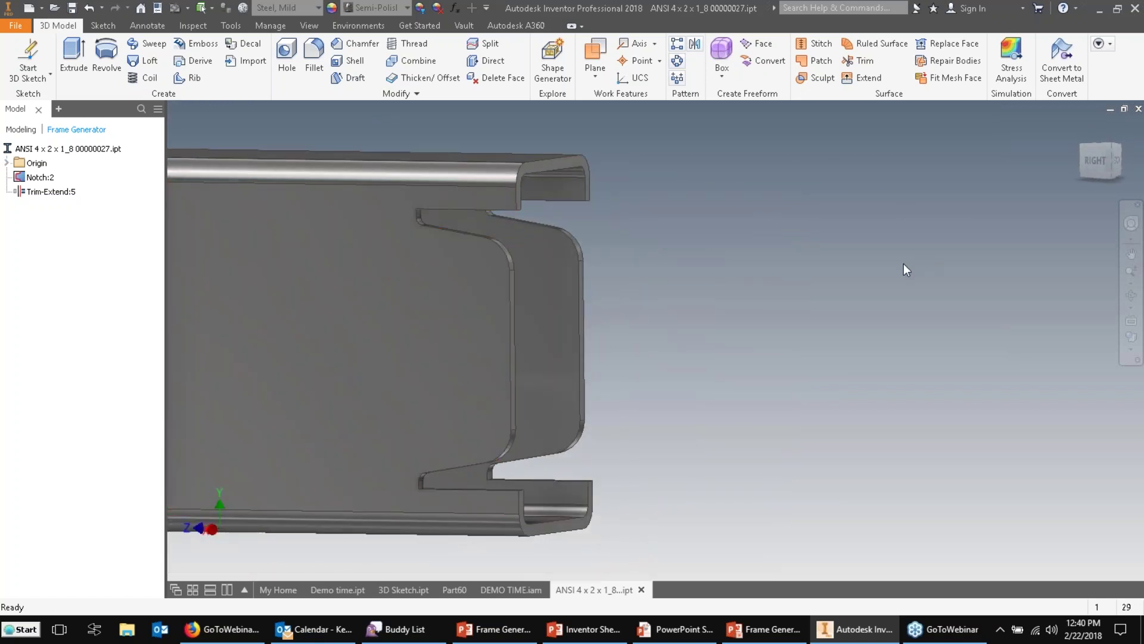
{"action": "left_click", "coordinate": [642, 591]}
{"action": "left_click", "coordinate": [504, 344]}
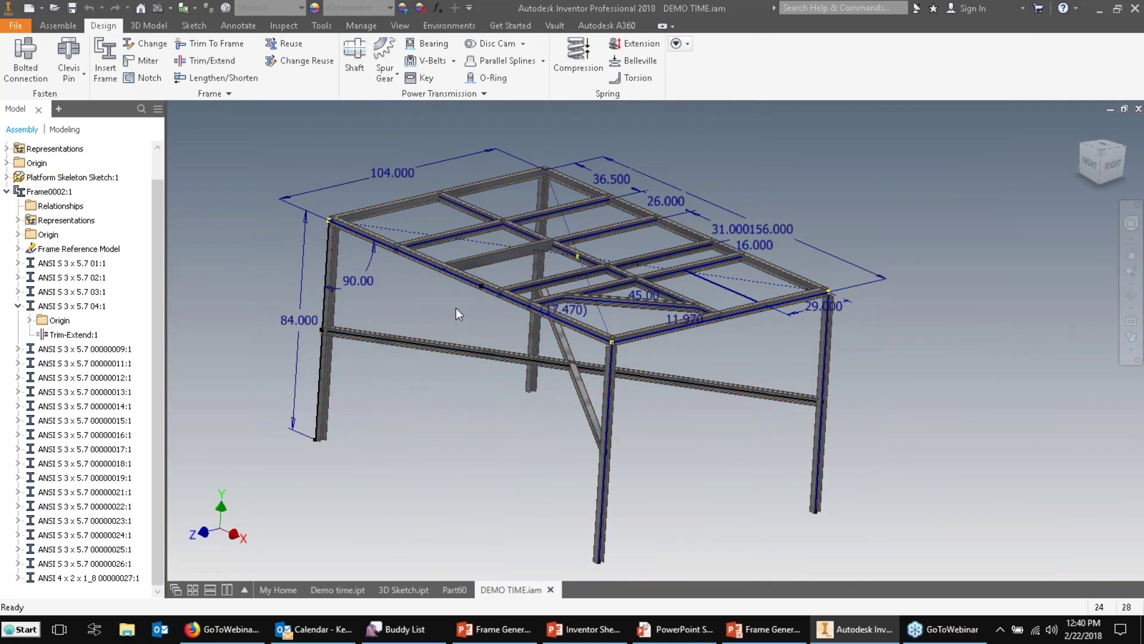
- Open the part Machine_Base_Shape.ipt from the Parts folder
{"action": "left_click", "coordinate": [55, 9]}
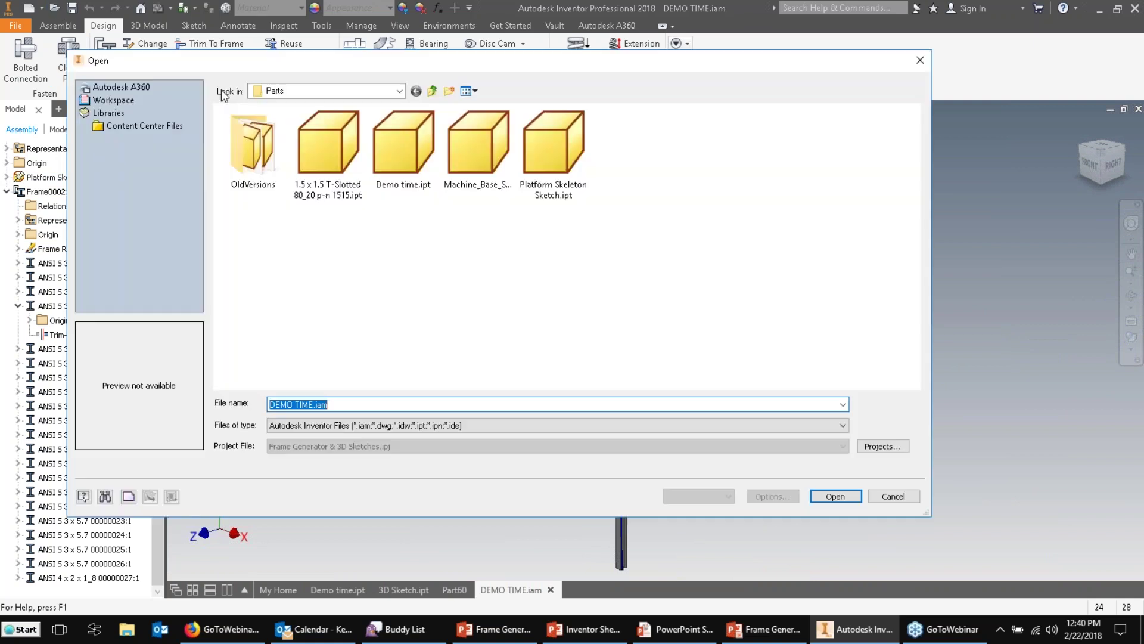
{"action": "left_click", "coordinate": [460, 139]}
{"action": "left_click", "coordinate": [819, 497]}
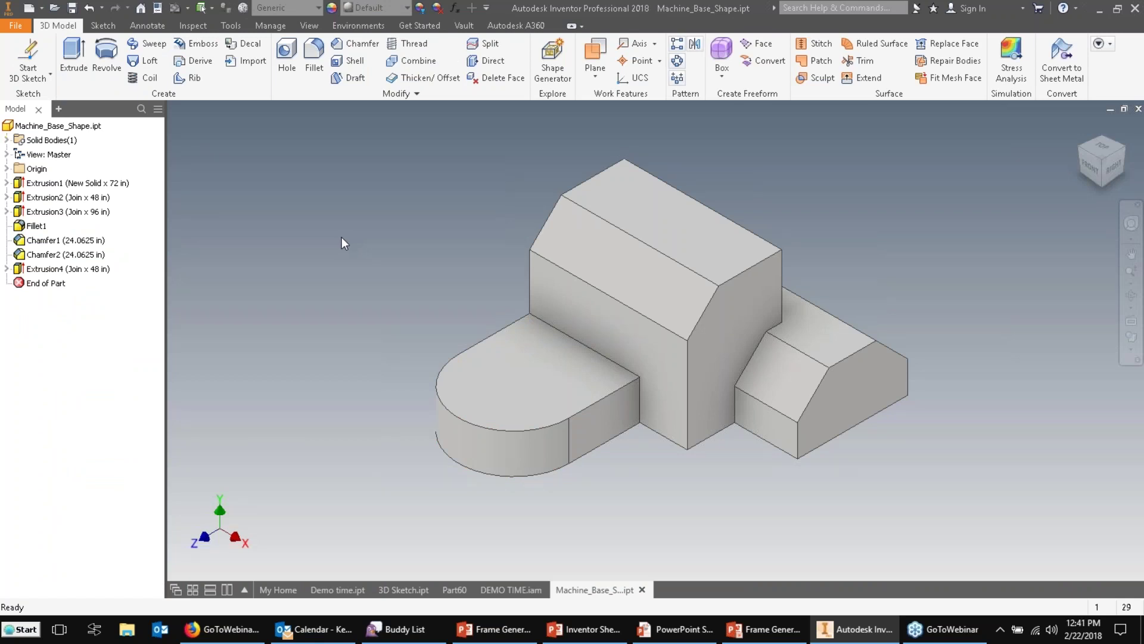
- Create a new assembly with Machine_Base_Shape grounded at the origin and save it as Assembly7.iam in the Assemblies folder
{"action": "left_click", "coordinate": [28, 7]}
{"action": "left_click", "coordinate": [799, 551]}
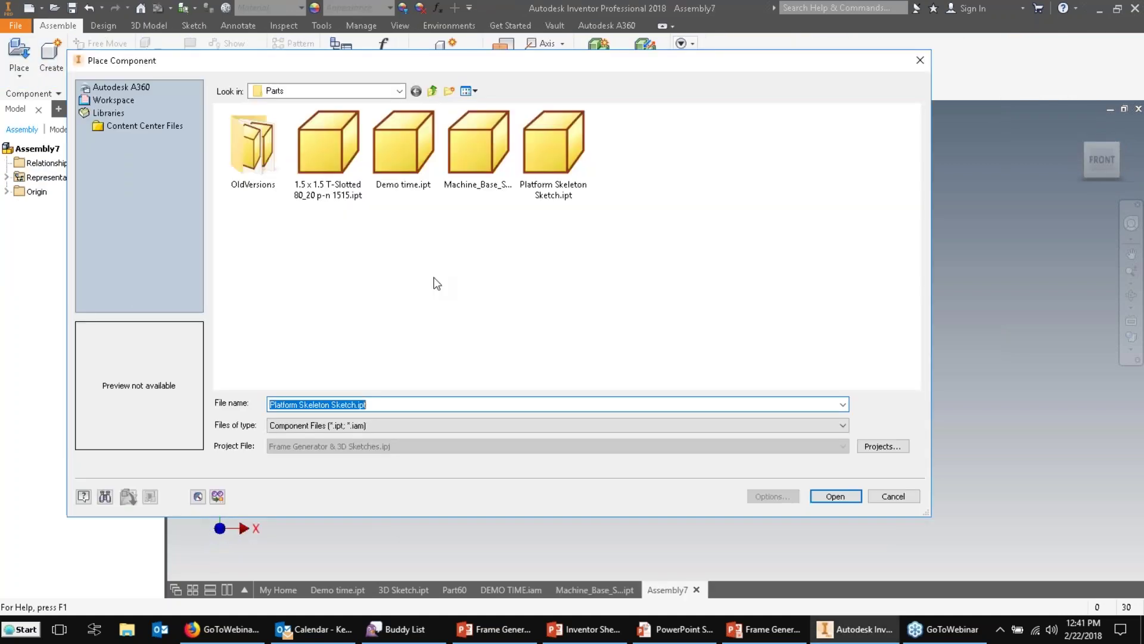
{"action": "double_click", "coordinate": [487, 144]}
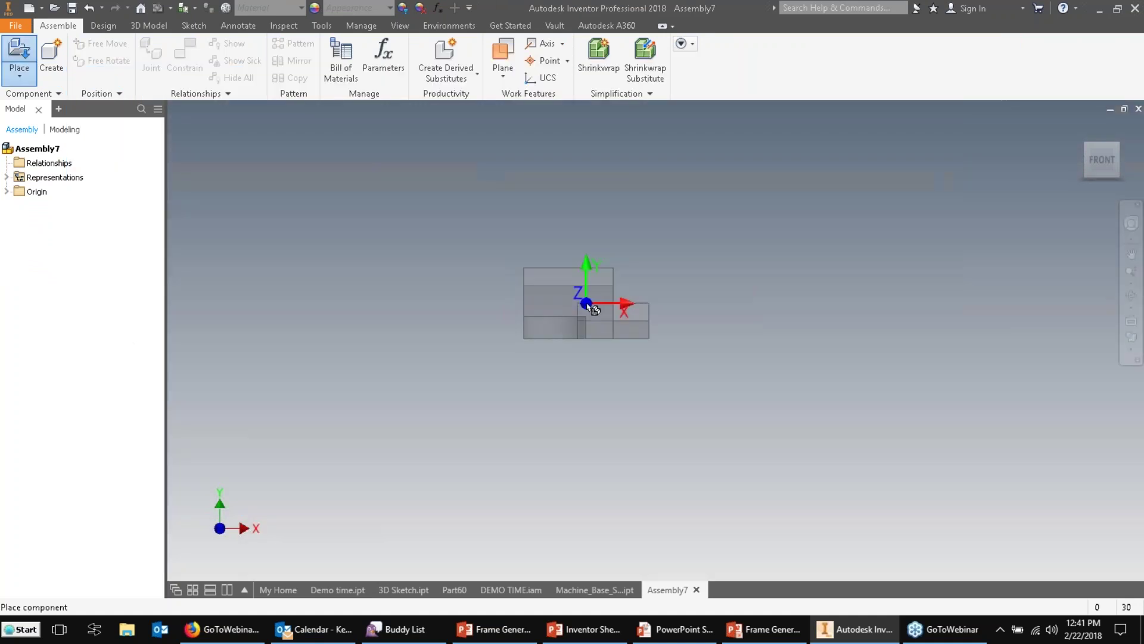
{"action": "right_click", "coordinate": [563, 299]}
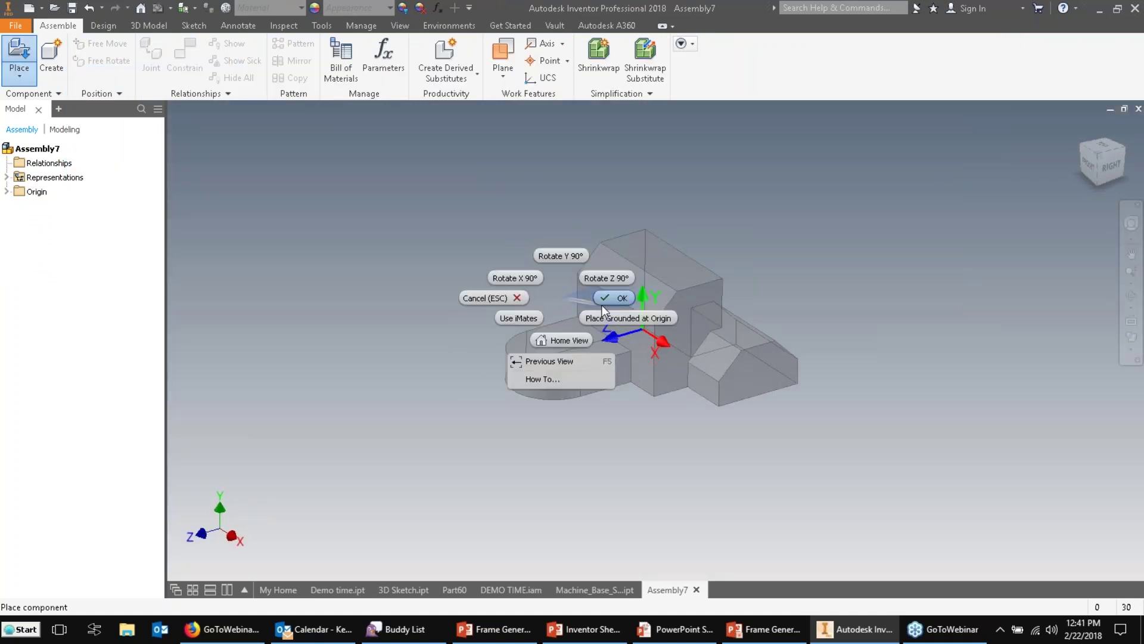
{"action": "left_click", "coordinate": [610, 320]}
{"action": "right_click", "coordinate": [435, 248]}
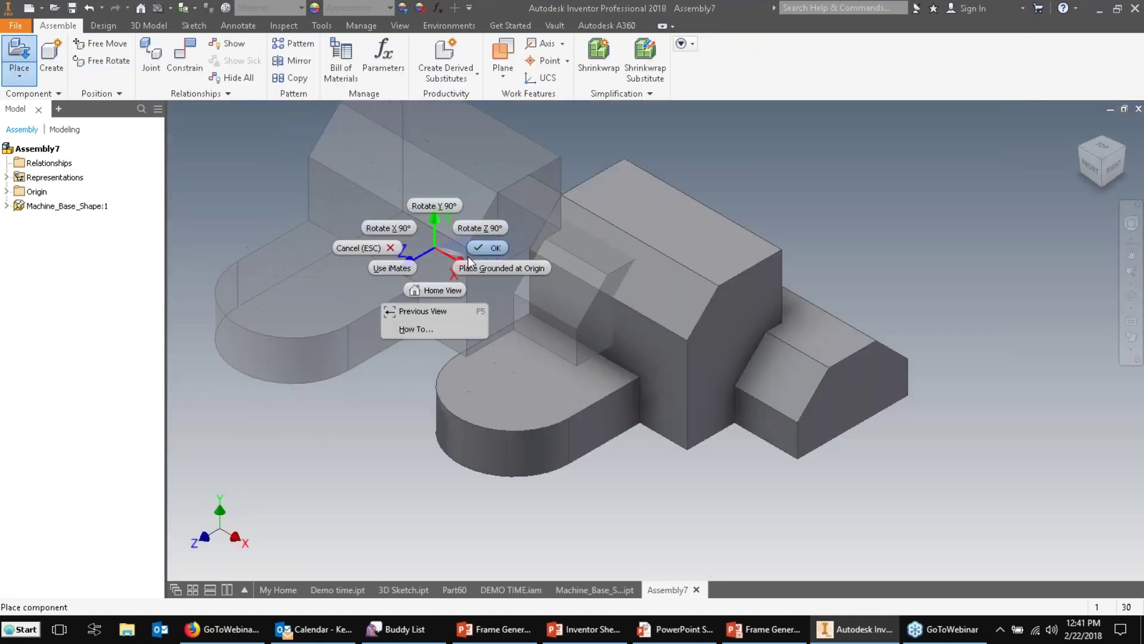
{"action": "left_click", "coordinate": [486, 248]}
{"action": "left_click", "coordinate": [72, 8]}
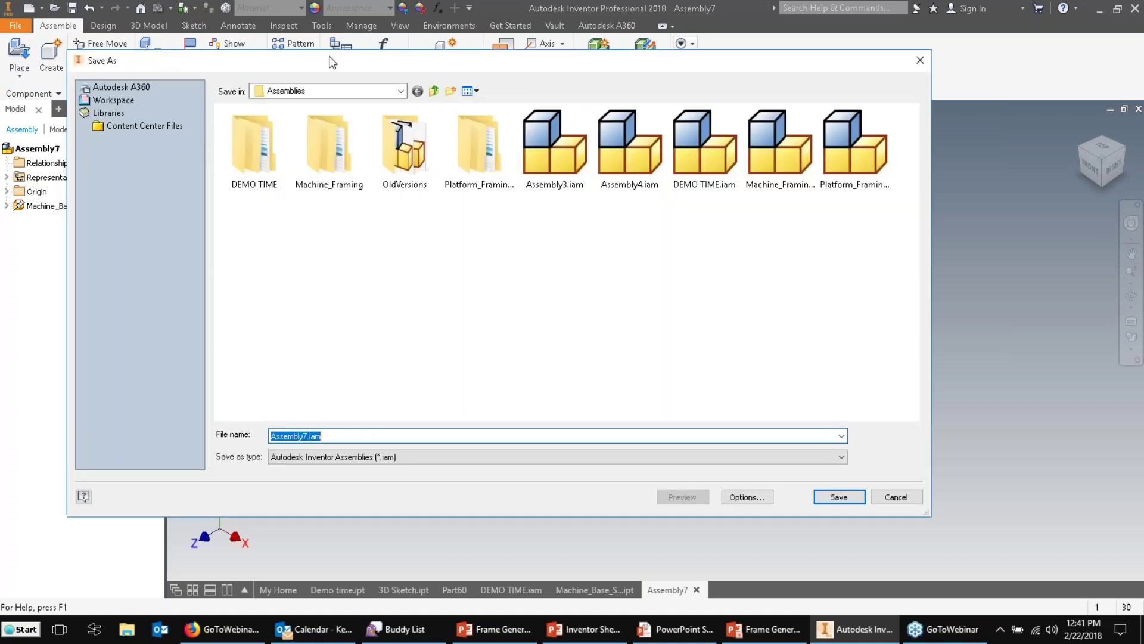
{"action": "left_click", "coordinate": [839, 497]}
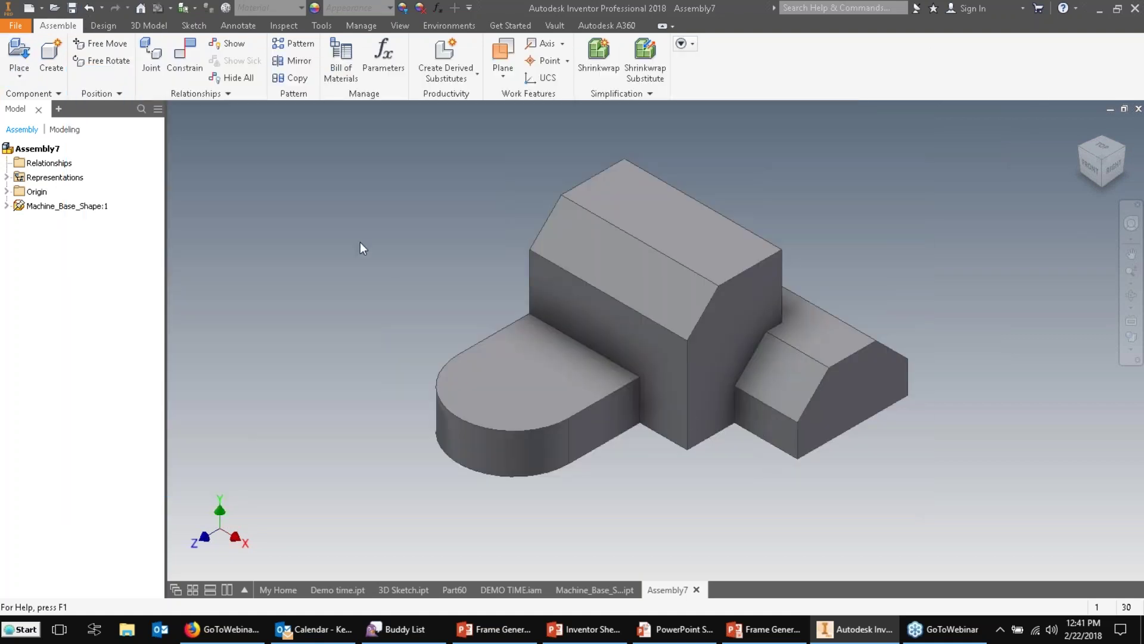
- Try ANSI S 3 x 5.7 frame members along the rounded block's top edges, compare the Merge option on and off, and cancel the insertion
{"action": "left_click", "coordinate": [103, 25]}
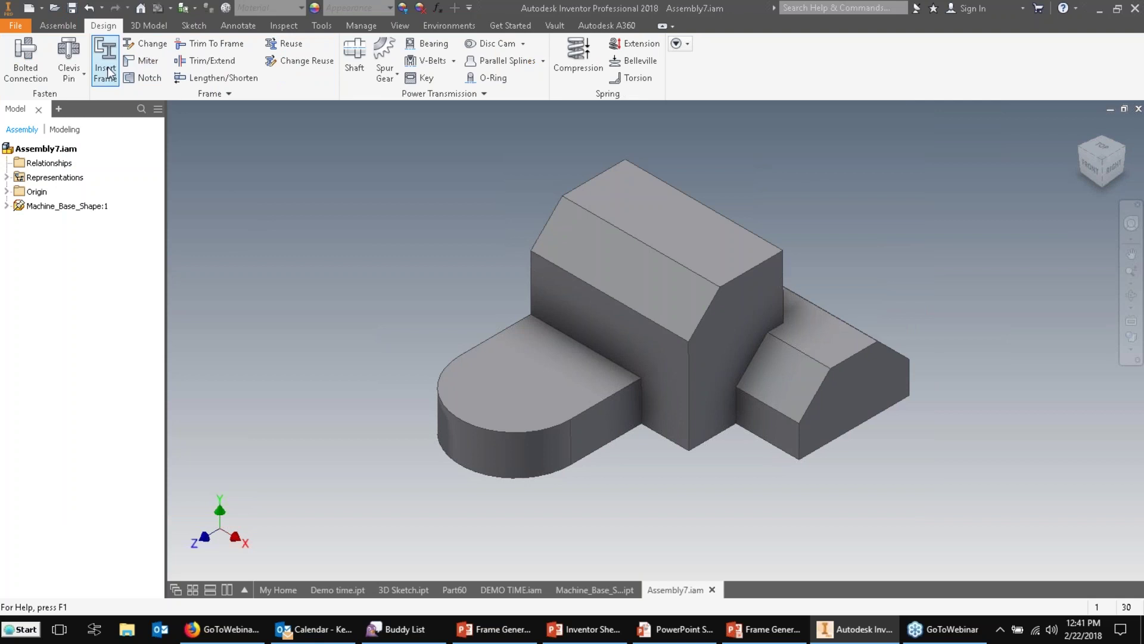
{"action": "left_click", "coordinate": [107, 70]}
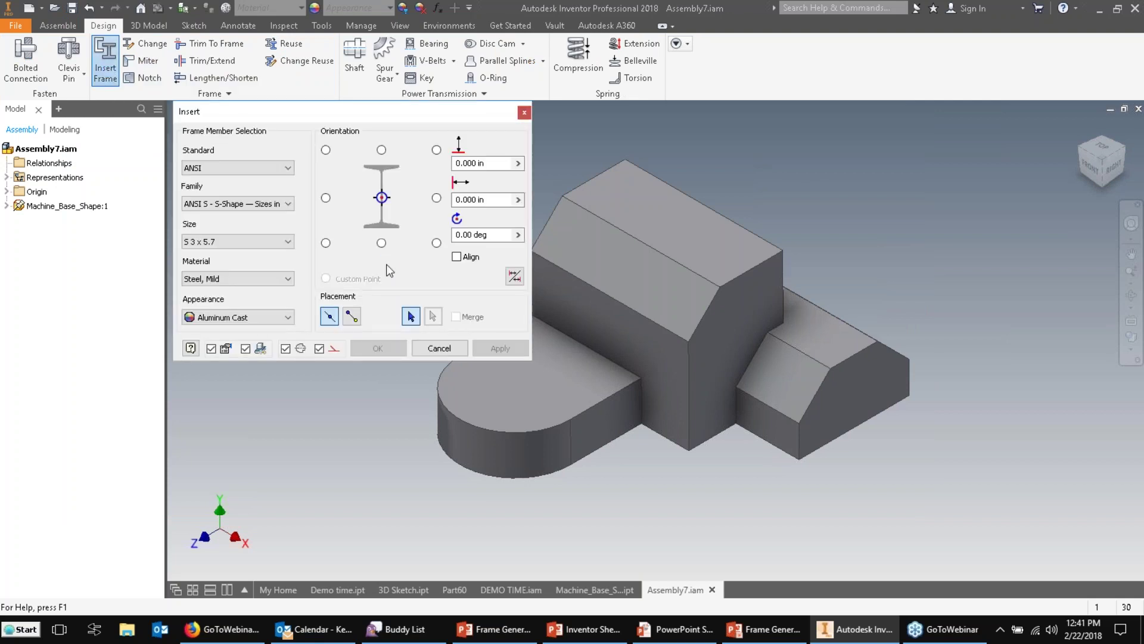
{"action": "left_click_drag", "start_coordinate": [393, 113], "coordinate": [321, 85]}
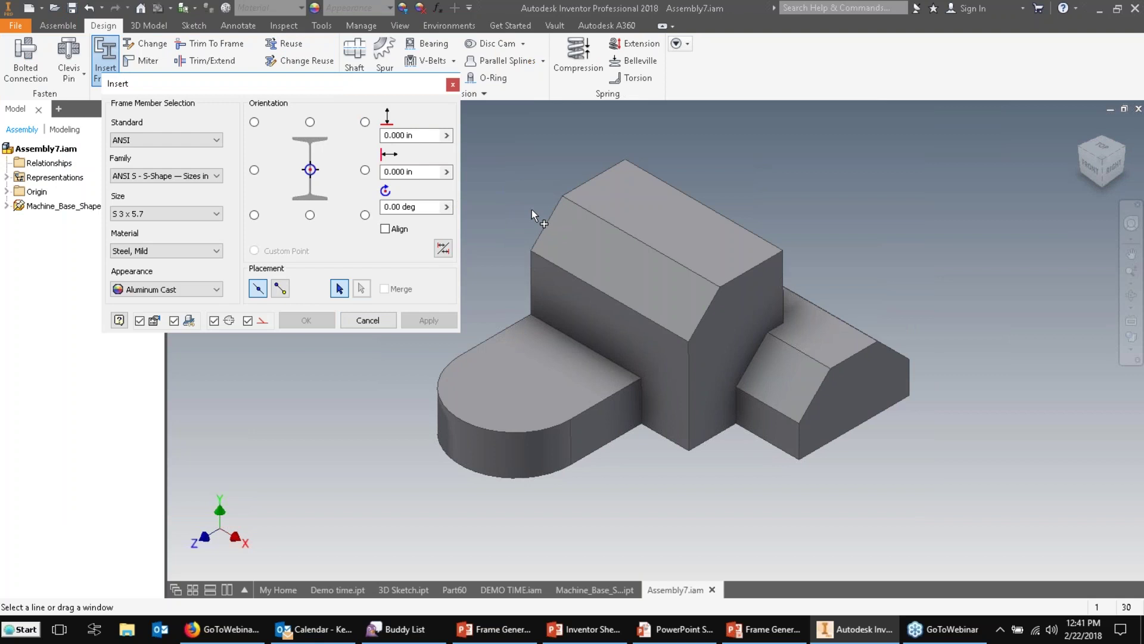
{"action": "left_click_drag", "start_coordinate": [962, 166], "coordinate": [442, 509]}
{"action": "left_click", "coordinate": [581, 414]}
{"action": "left_click", "coordinate": [531, 430]}
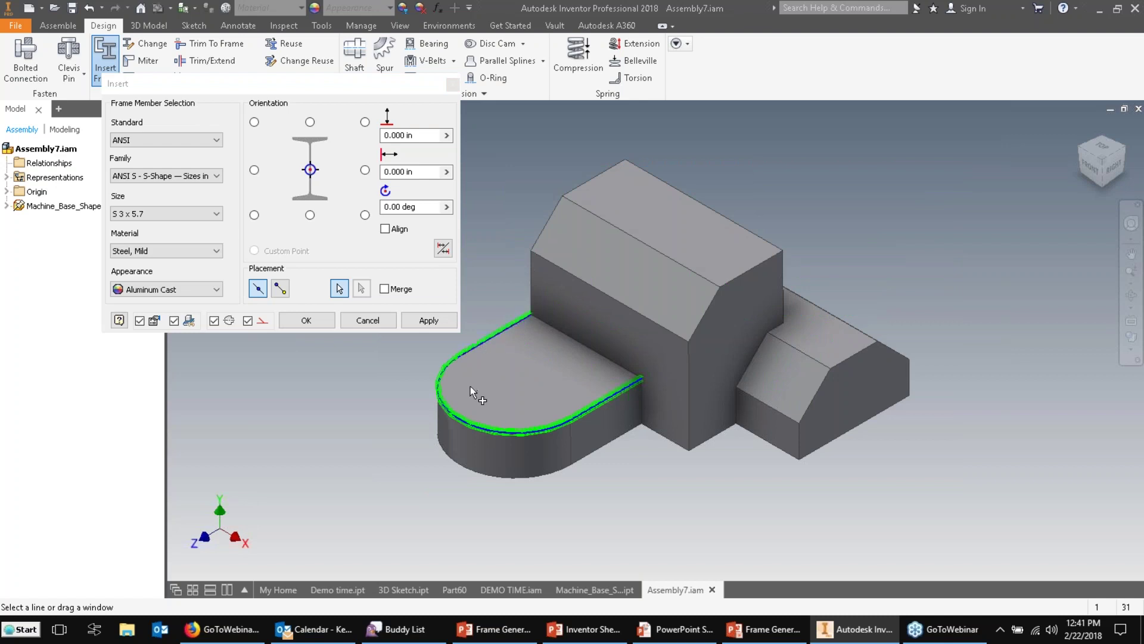
{"action": "scroll", "coordinate": [470, 387], "scroll_direction": "up", "scroll_amount": 4}
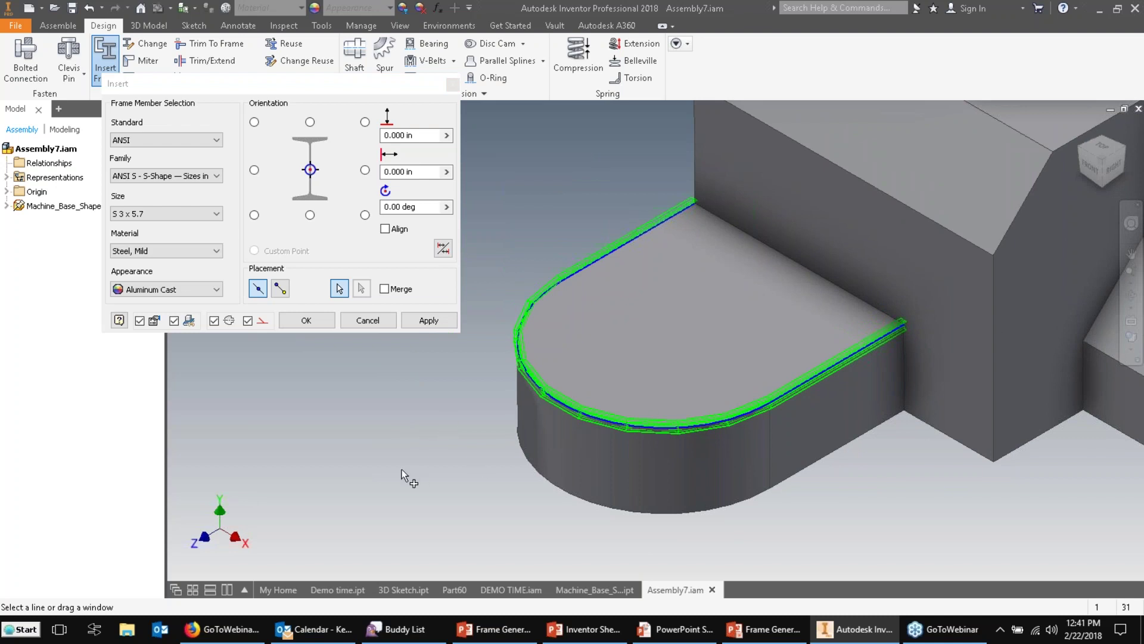
{"action": "left_click", "coordinate": [384, 289]}
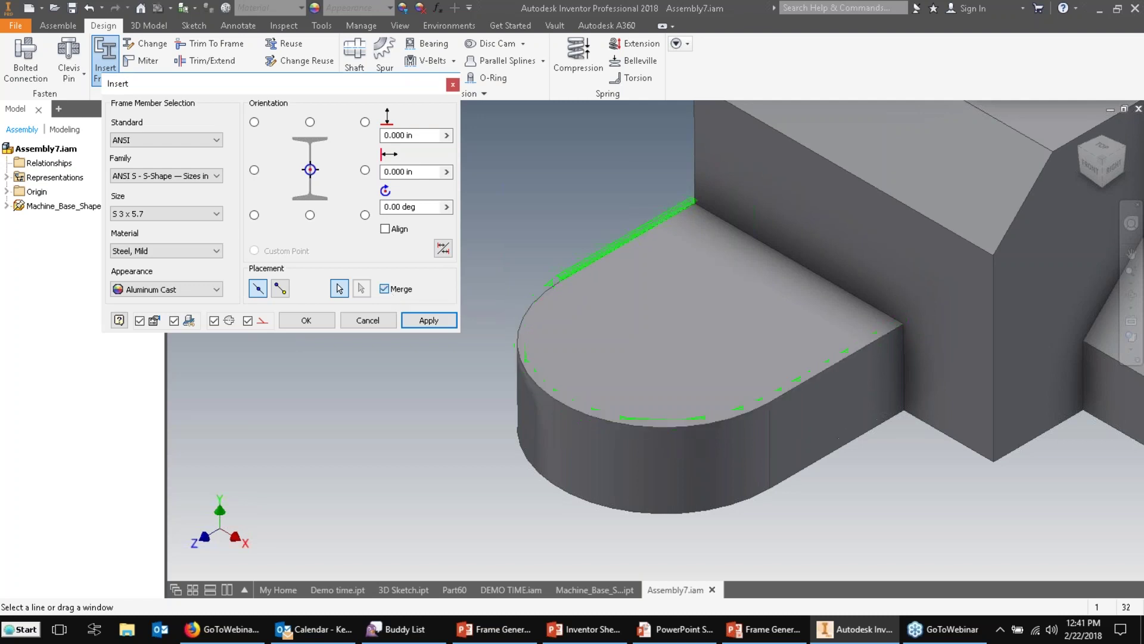
{"action": "left_click", "coordinate": [384, 288]}
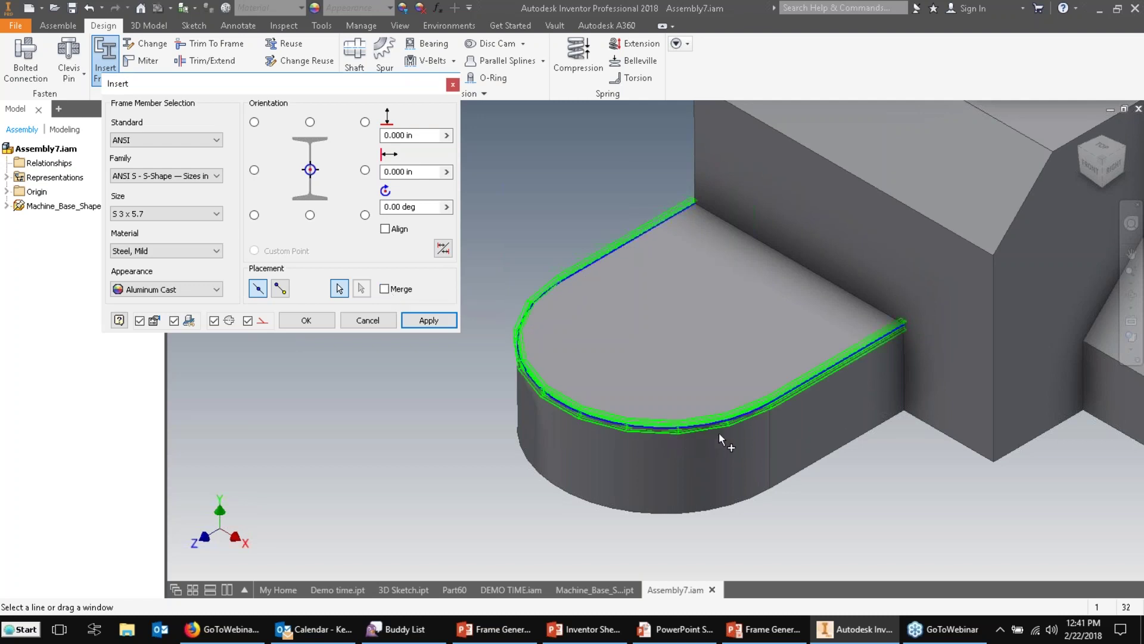
{"action": "left_click", "coordinate": [384, 289]}
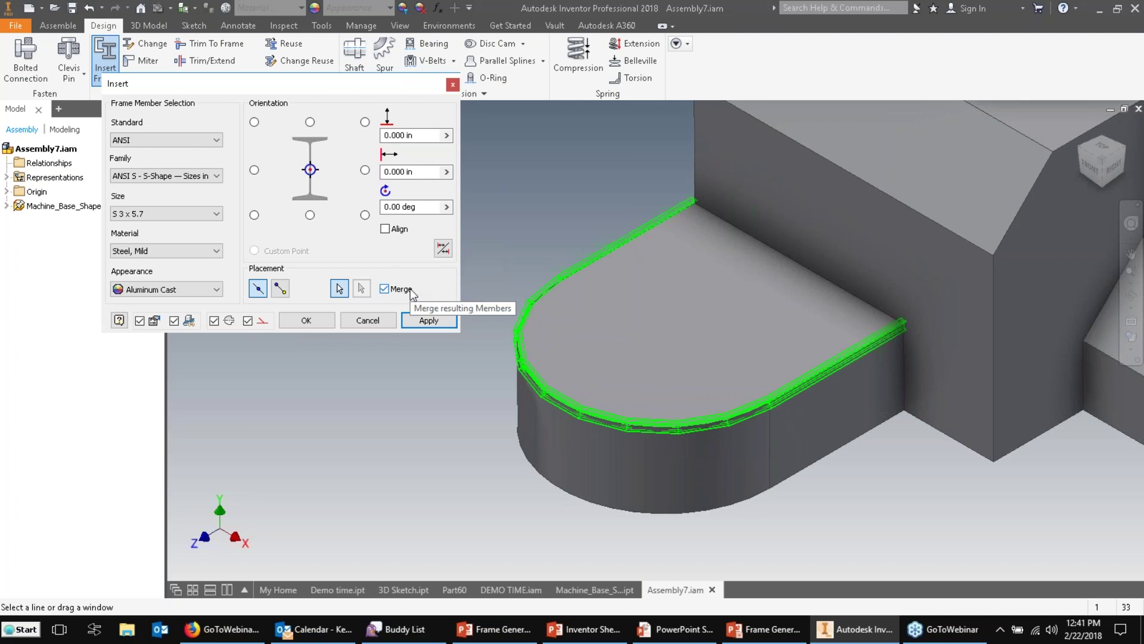
{"action": "scroll", "coordinate": [577, 359], "scroll_direction": "down", "scroll_amount": 6}
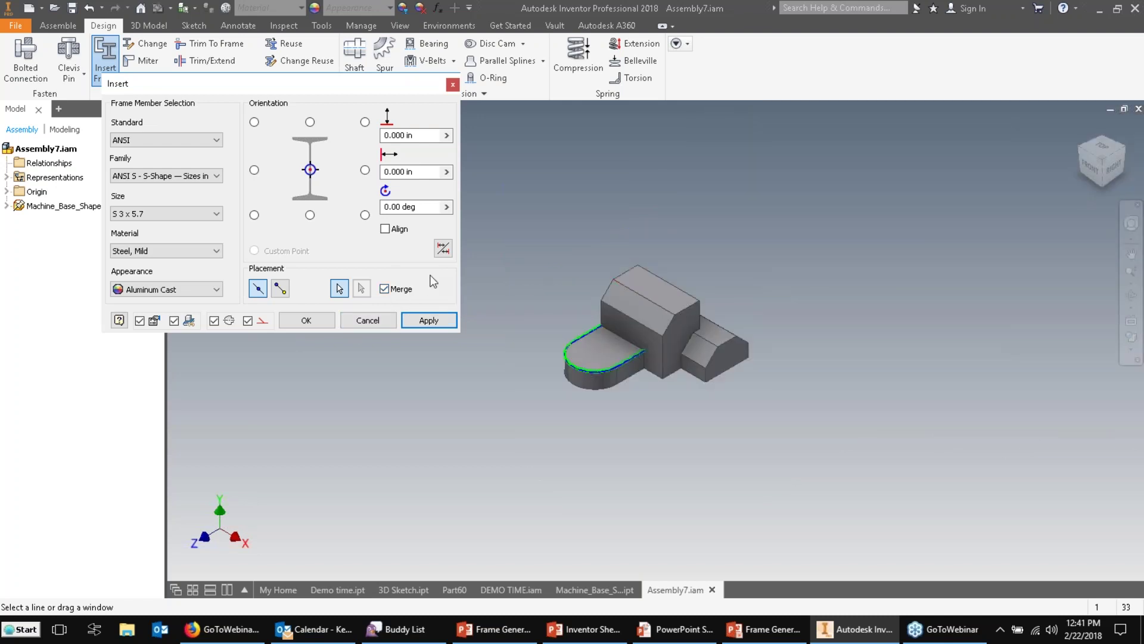
{"action": "left_click", "coordinate": [344, 322]}
- Insert ANSI S 3 x 5.7 mild steel frame members on all edges of the machine base, accepting the default frame and member names
{"action": "key", "text": "Return"}
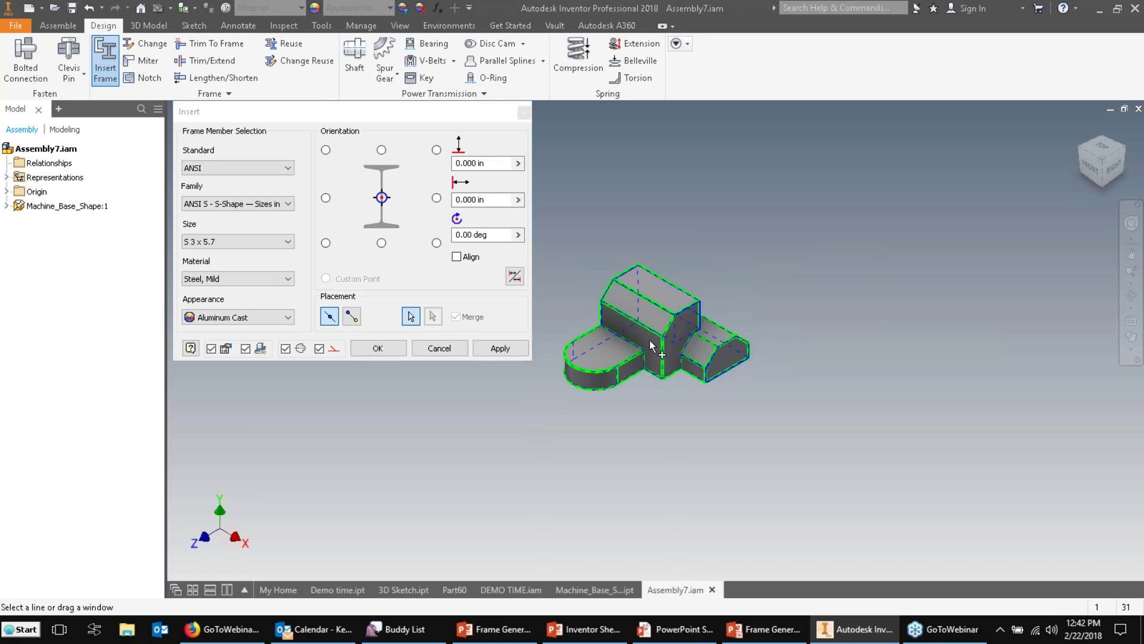
{"action": "left_click", "coordinate": [380, 349]}
{"action": "left_click", "coordinate": [311, 290]}
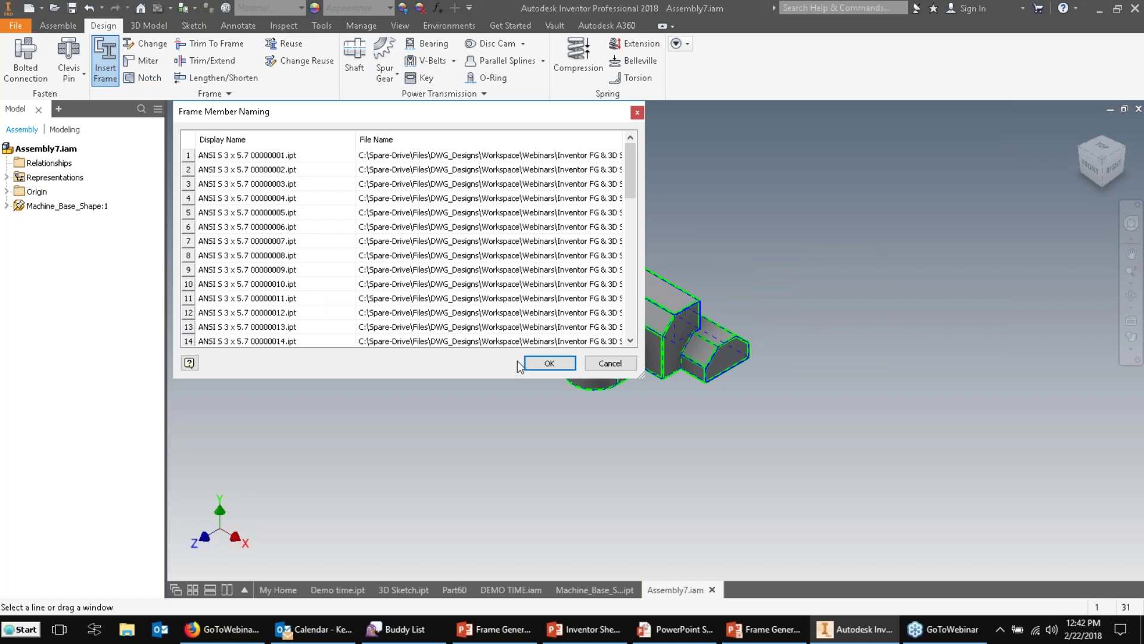
{"action": "left_click", "coordinate": [547, 360]}
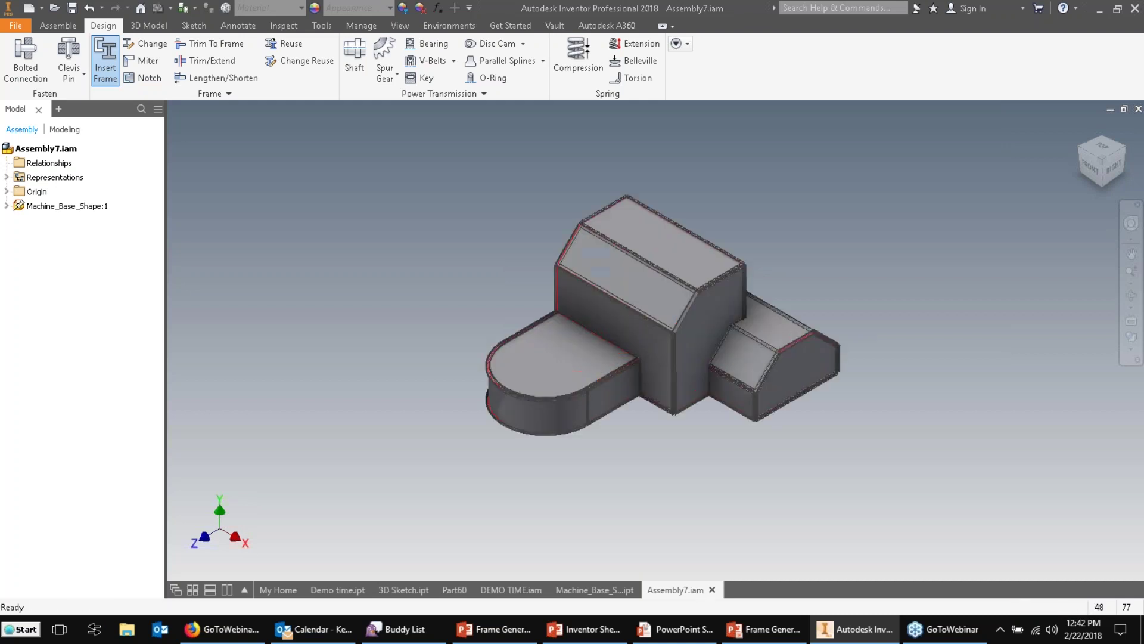
- Collapse the new frame in the model tree and hide the Machine_Base_Shape component
{"action": "scroll", "coordinate": [643, 344], "scroll_direction": "up", "scroll_amount": 3}
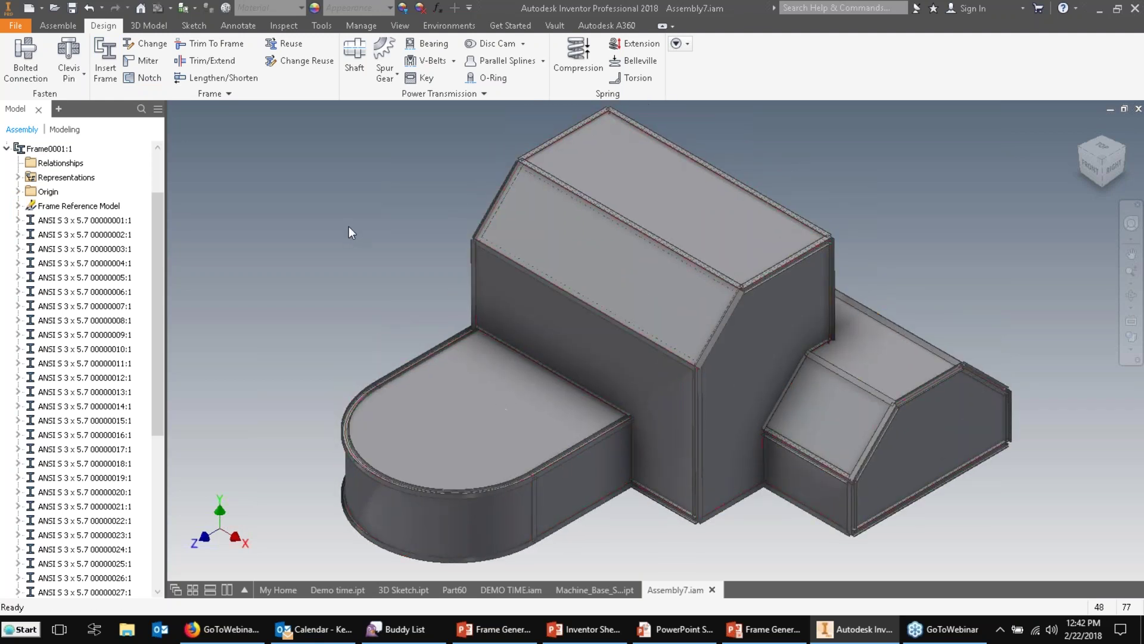
{"action": "left_click", "coordinate": [7, 149]}
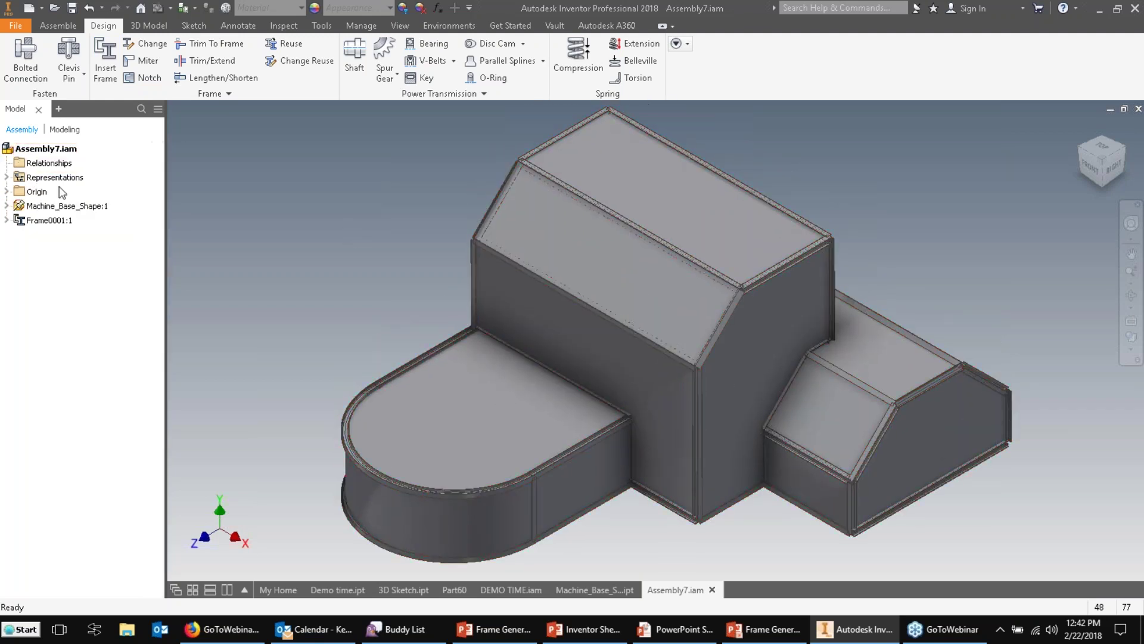
{"action": "right_click", "coordinate": [65, 206]}
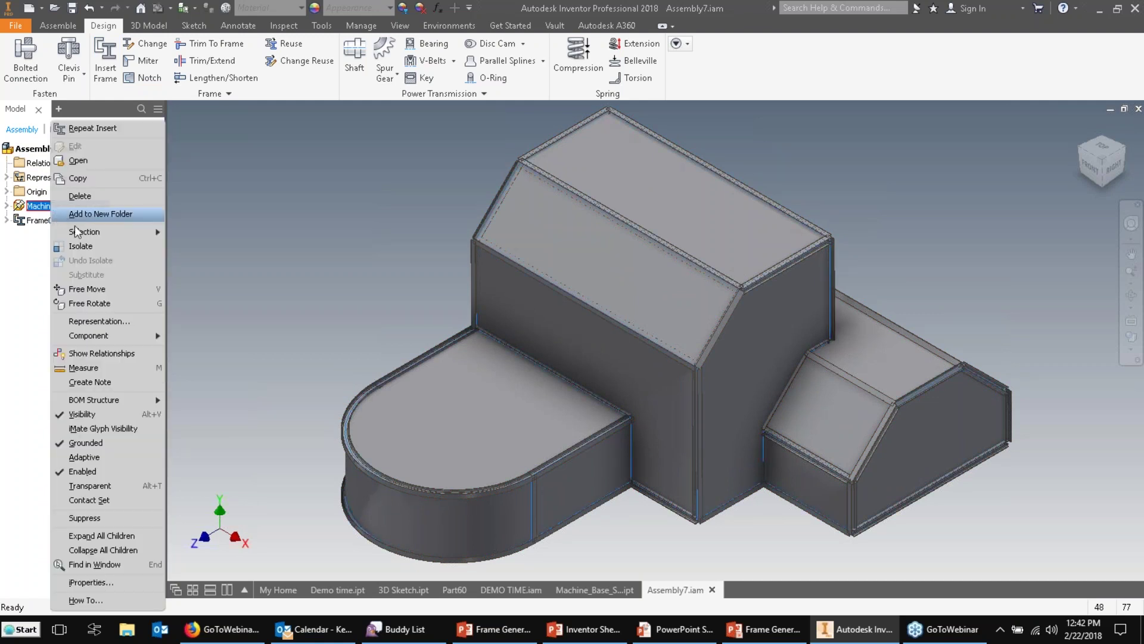
{"action": "left_click", "coordinate": [149, 414]}
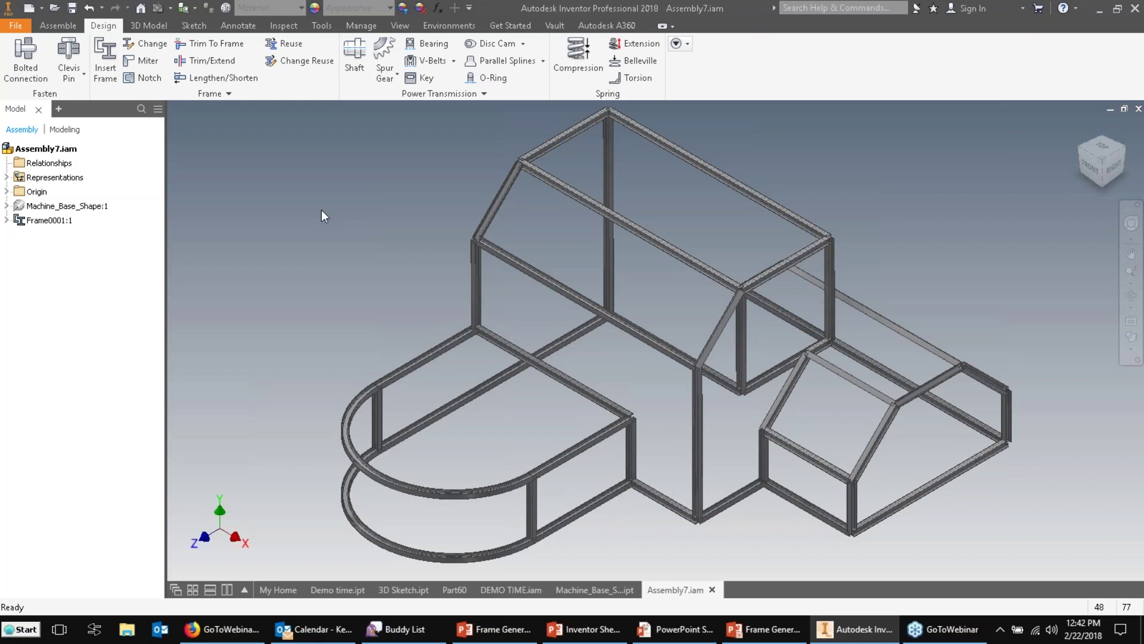
- Check the physical properties of Assembly7.iam in its iProperties, updating the mass data
{"action": "left_click", "coordinate": [9, 31]}
{"action": "left_click", "coordinate": [95, 311]}
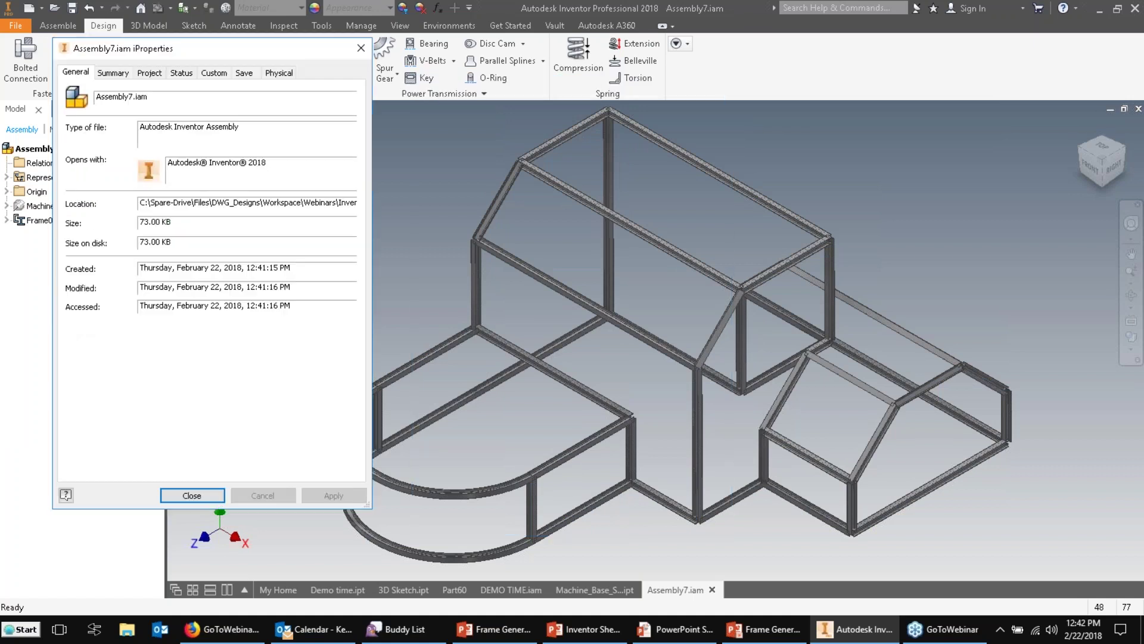
{"action": "left_click", "coordinate": [278, 72]}
{"action": "left_click", "coordinate": [324, 106]}
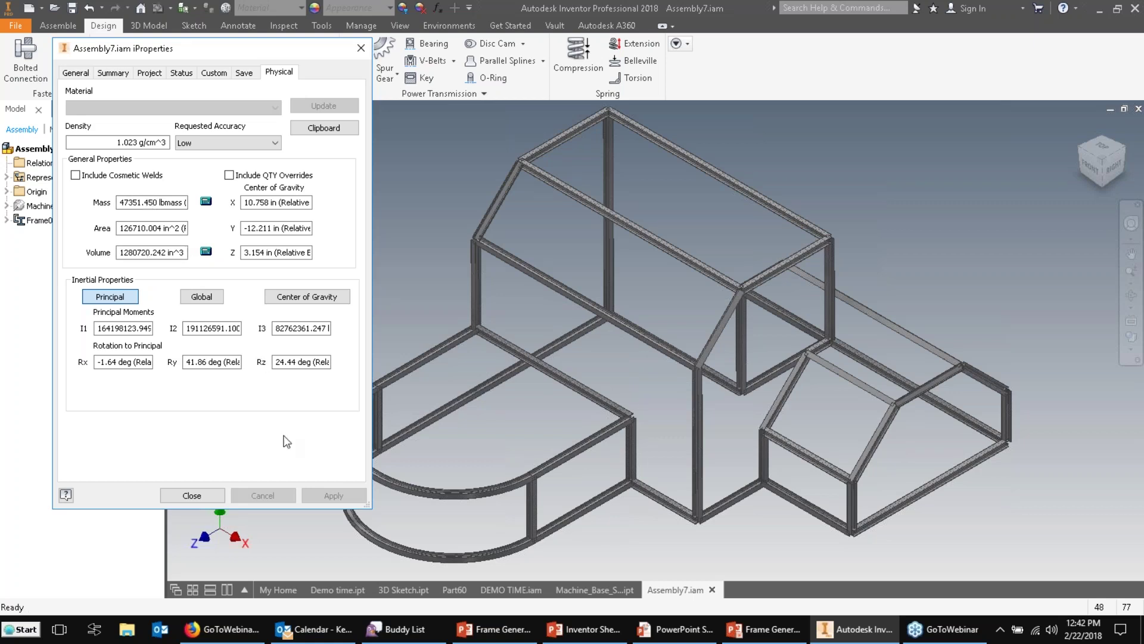
{"action": "left_click", "coordinate": [214, 497]}
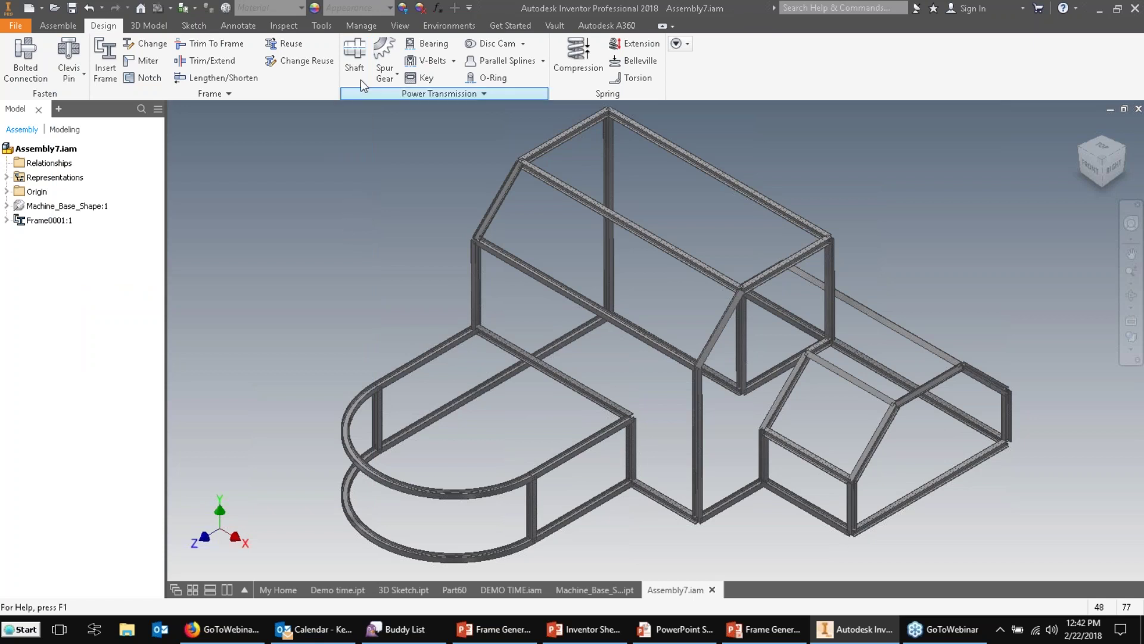
- Set the BOM structure of Machine_Base_Shape to Reference in the assembly's bill of materials
{"action": "left_click", "coordinate": [365, 26]}
{"action": "left_click", "coordinate": [154, 62]}
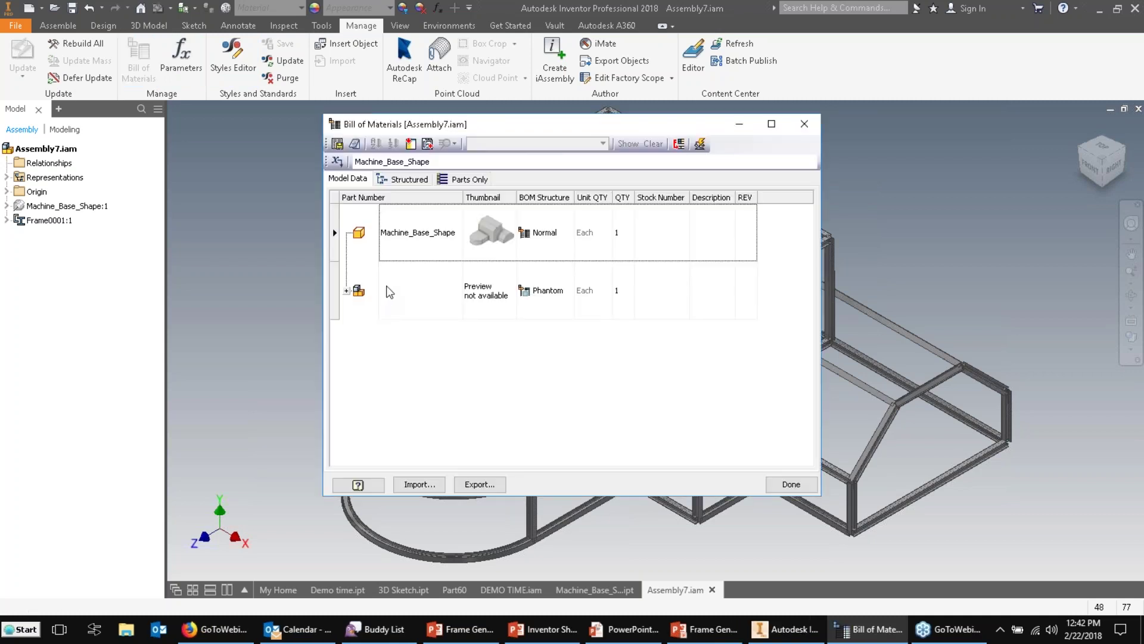
{"action": "left_click", "coordinate": [443, 236]}
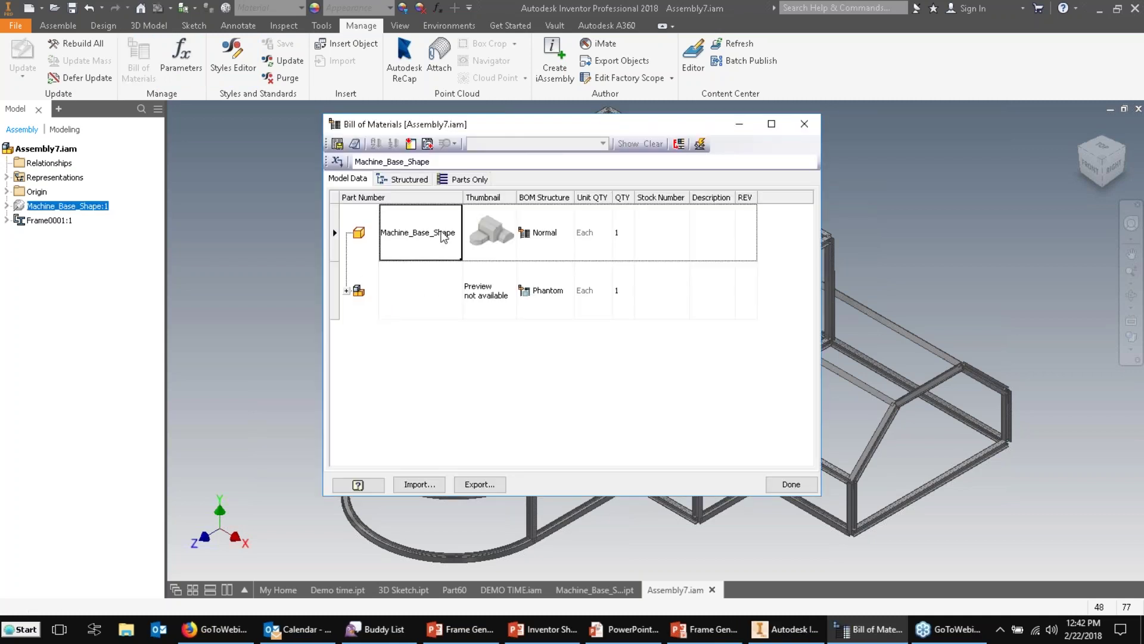
{"action": "left_click", "coordinate": [556, 243]}
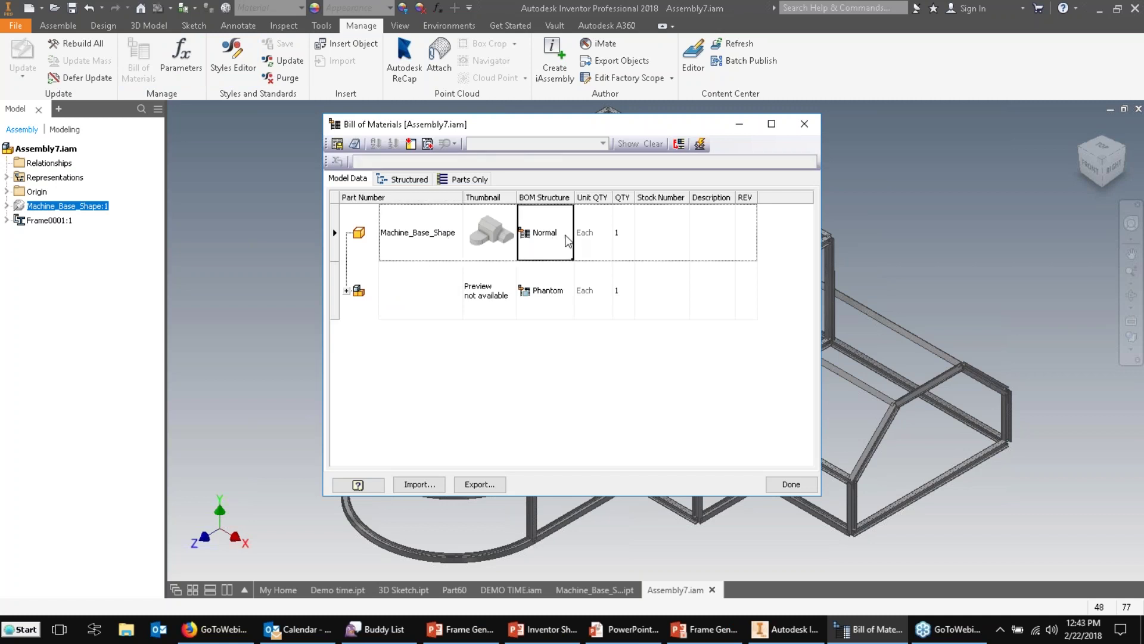
{"action": "left_click", "coordinate": [567, 241]}
{"action": "left_click", "coordinate": [568, 234]}
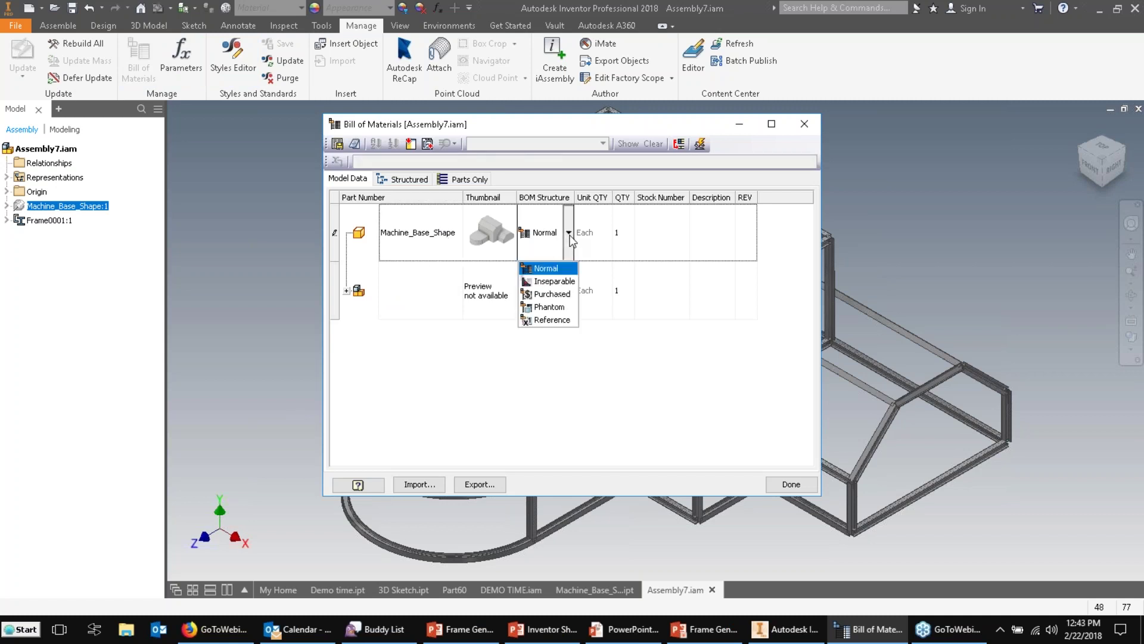
{"action": "left_click", "coordinate": [553, 317]}
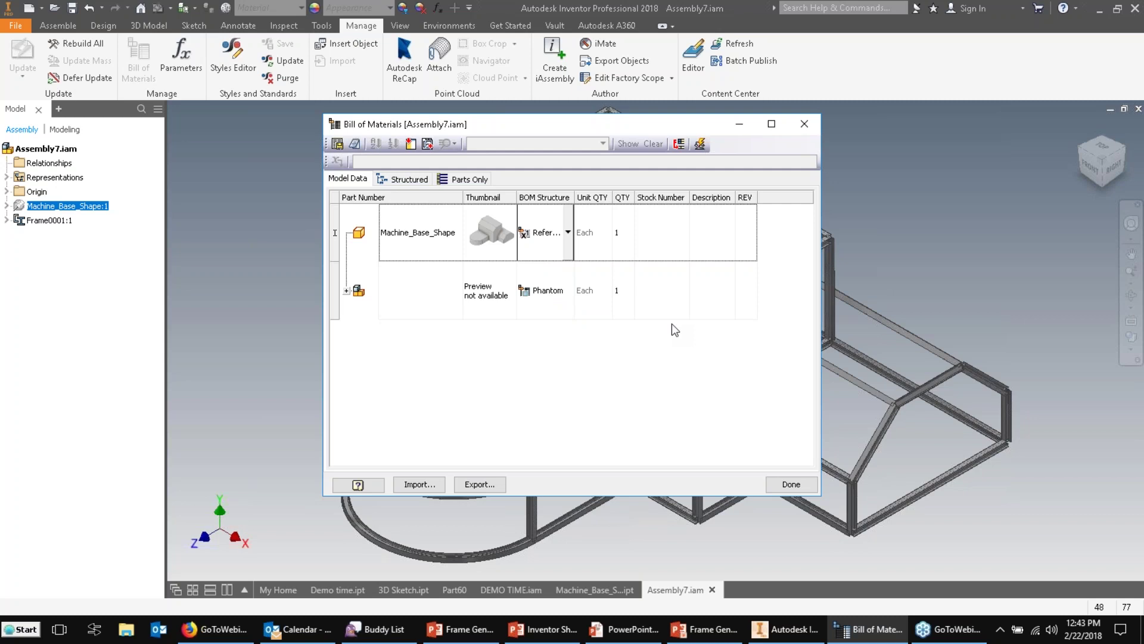
{"action": "left_click", "coordinate": [789, 484]}
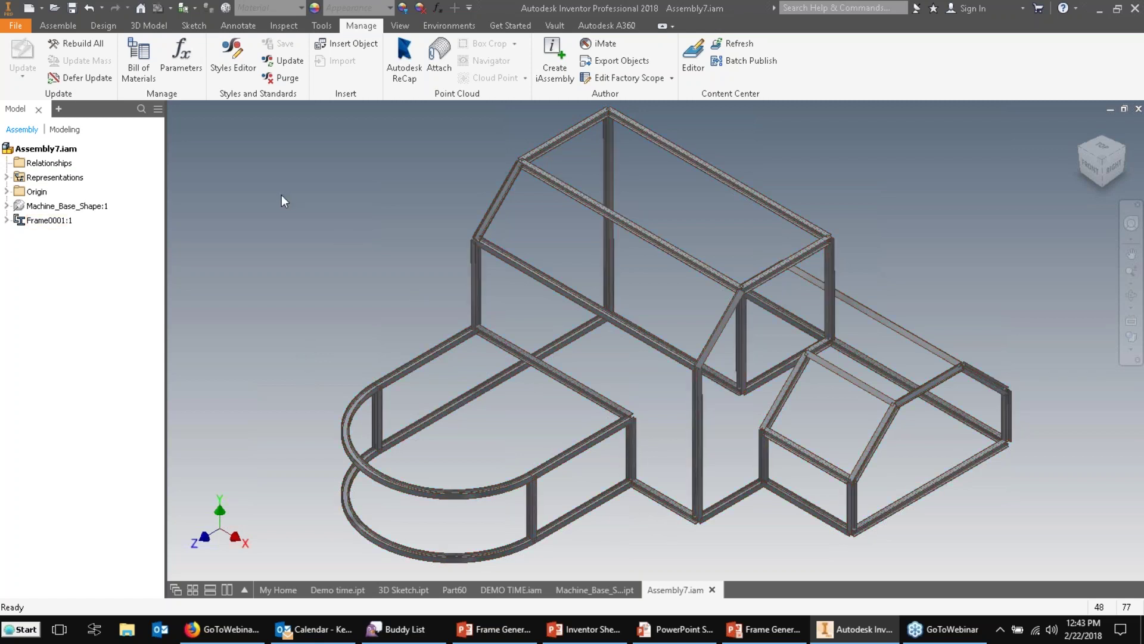
- Review the frame's individual members in the enlarged bill of materials, keeping Assembly7.iam open
{"action": "left_click", "coordinate": [139, 70]}
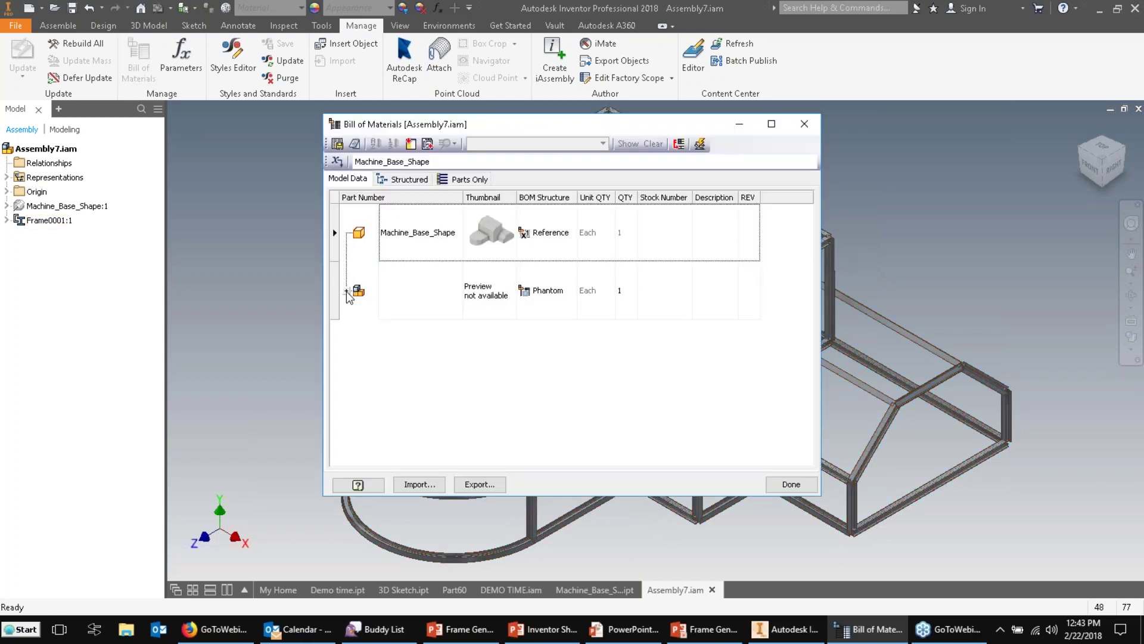
{"action": "double_click", "coordinate": [521, 125]}
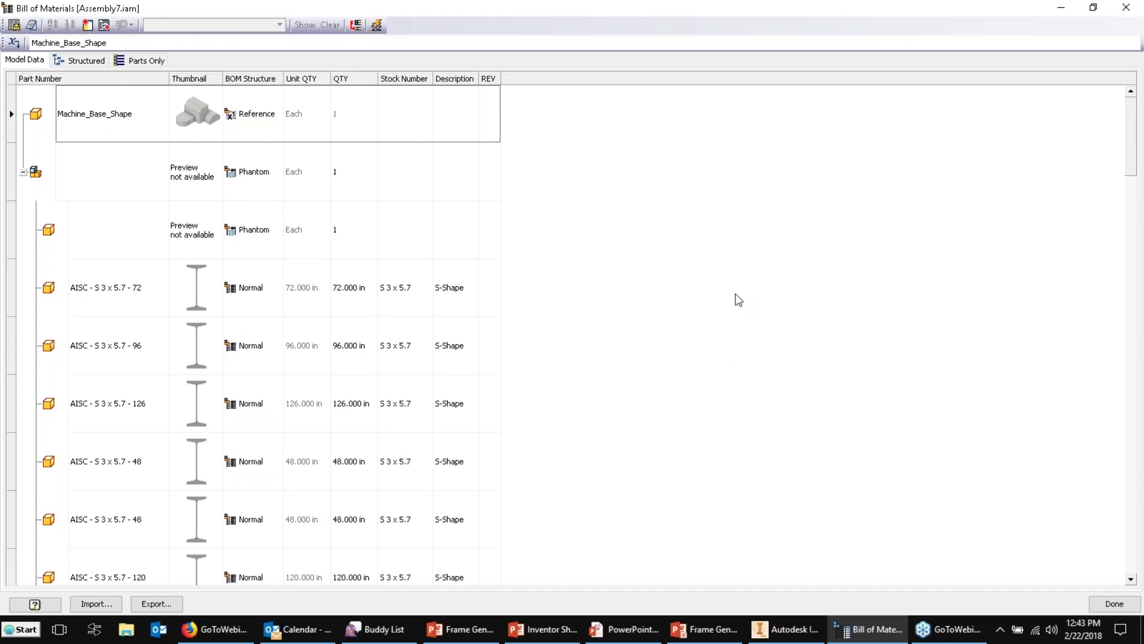
{"action": "left_click", "coordinate": [1128, 8]}
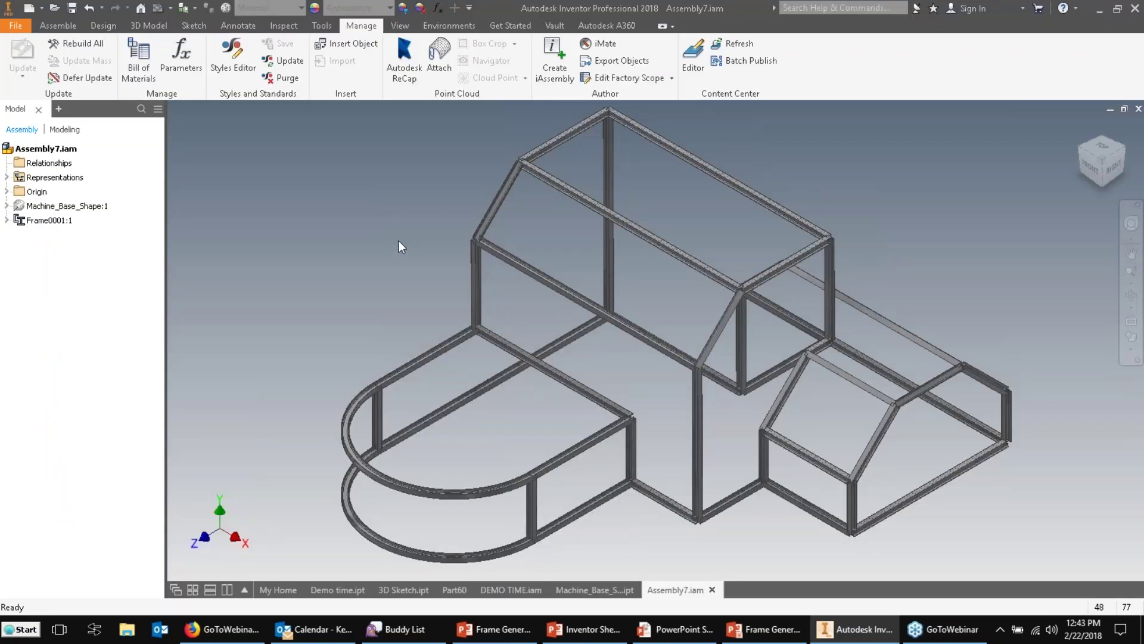
{"action": "left_click", "coordinate": [712, 589]}
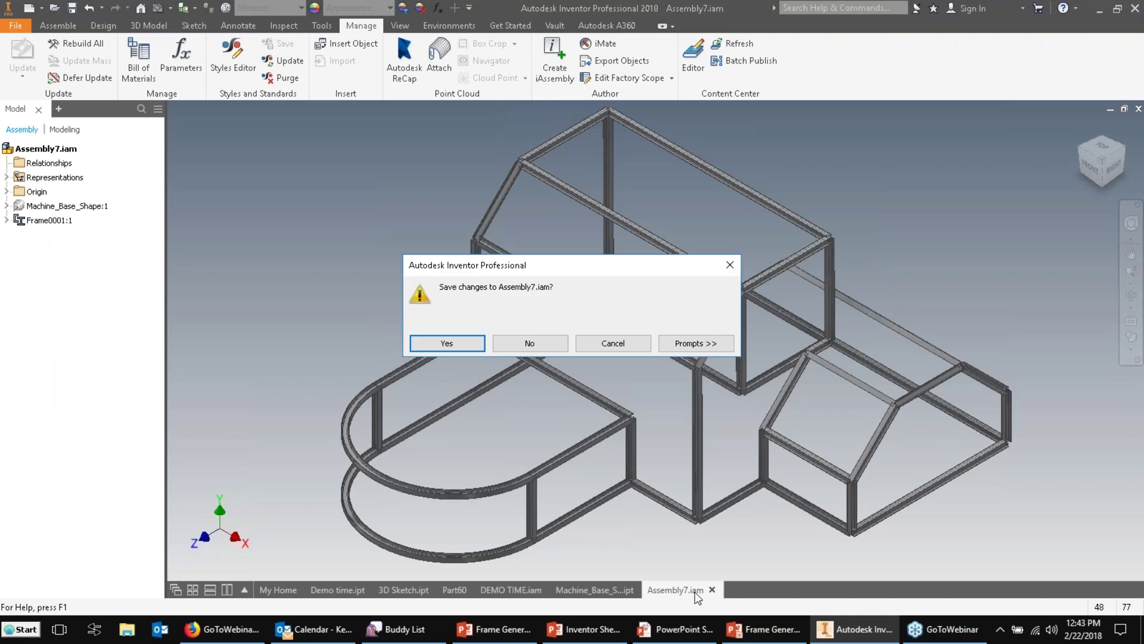
{"action": "left_click", "coordinate": [629, 344]}
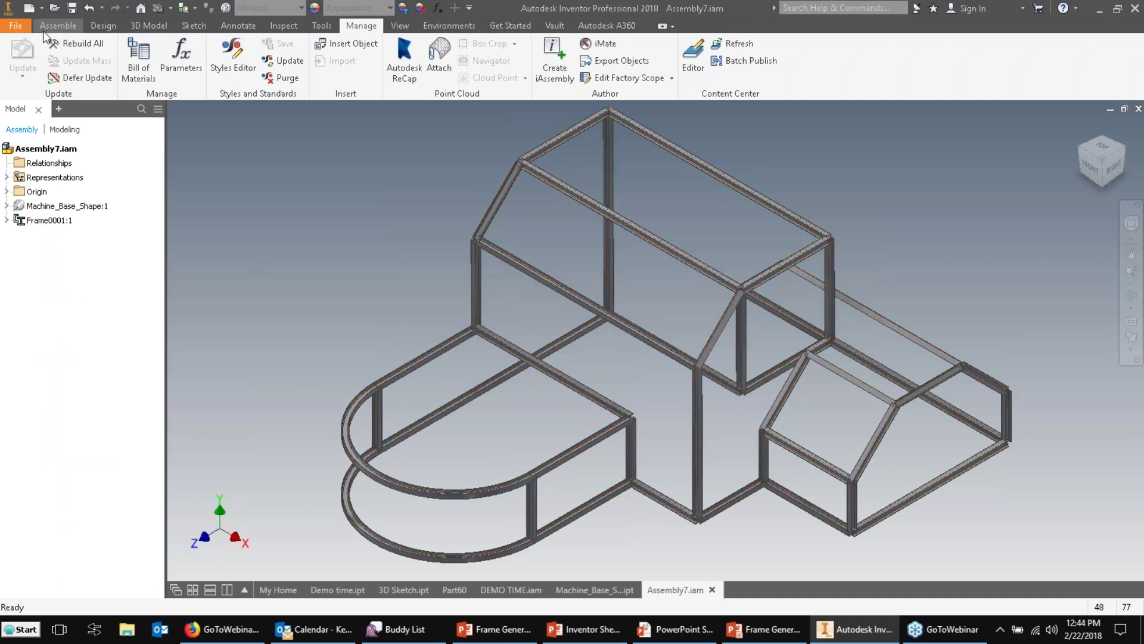
- Open the part file 1.5 x 1.5 T-Slotted 80_20 p-n 1515.ipt from the Parts folder
{"action": "left_click", "coordinate": [54, 8]}
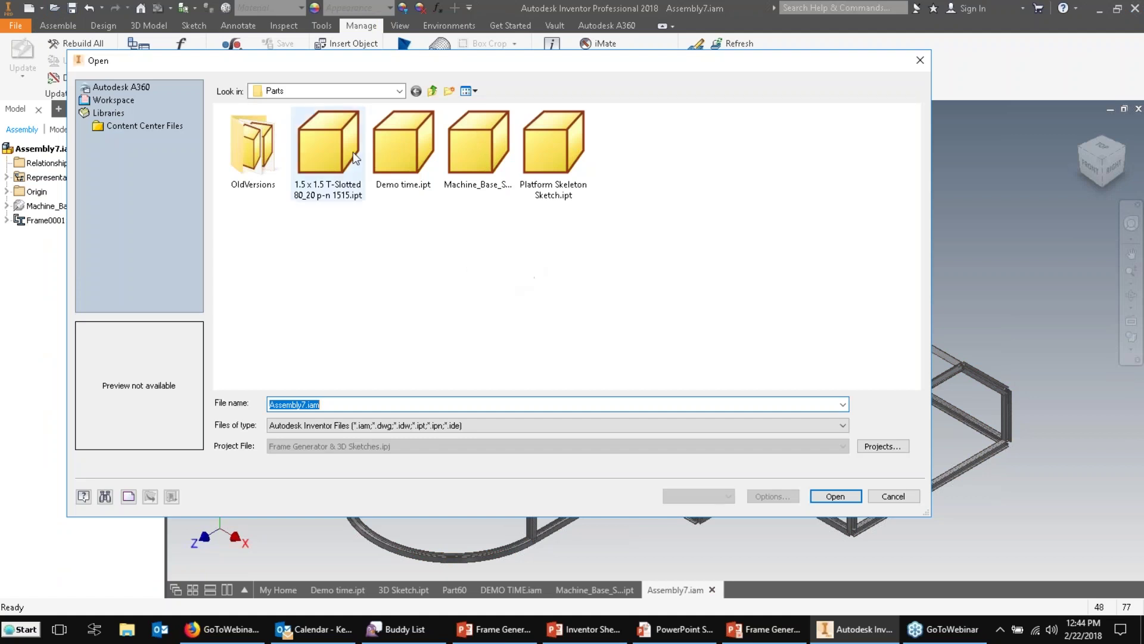
{"action": "left_click", "coordinate": [334, 149]}
{"action": "left_click", "coordinate": [835, 496]}
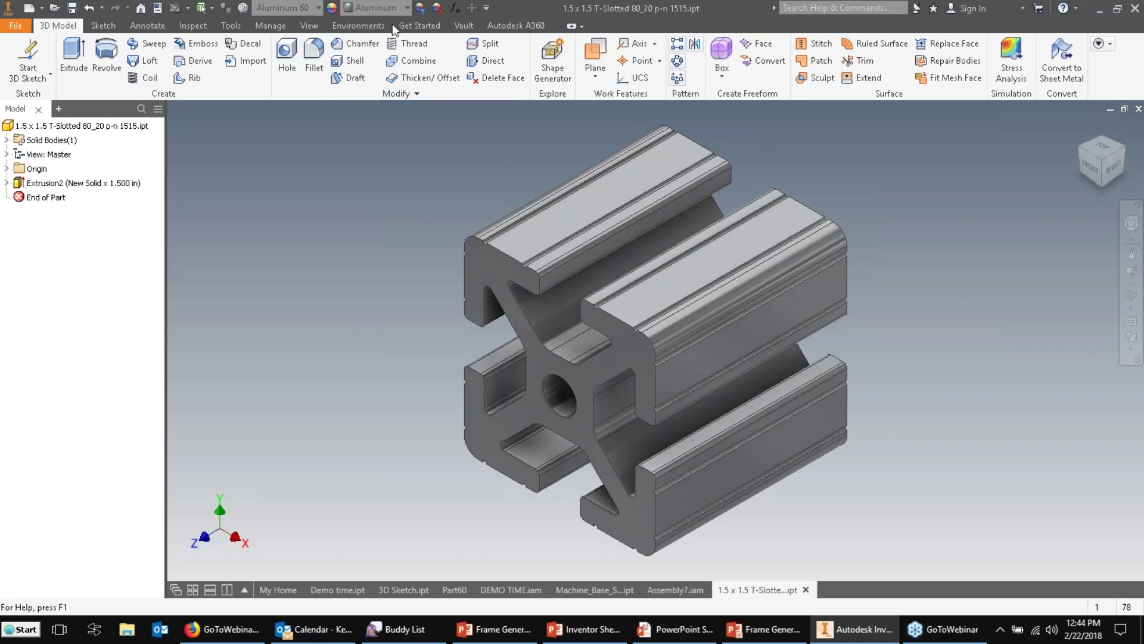
- Examine the Content Center libraries configured for the Frame Generator & 3D Sketches project, checking My Library's access, and leave the configuration as is
{"action": "left_click", "coordinate": [419, 25]}
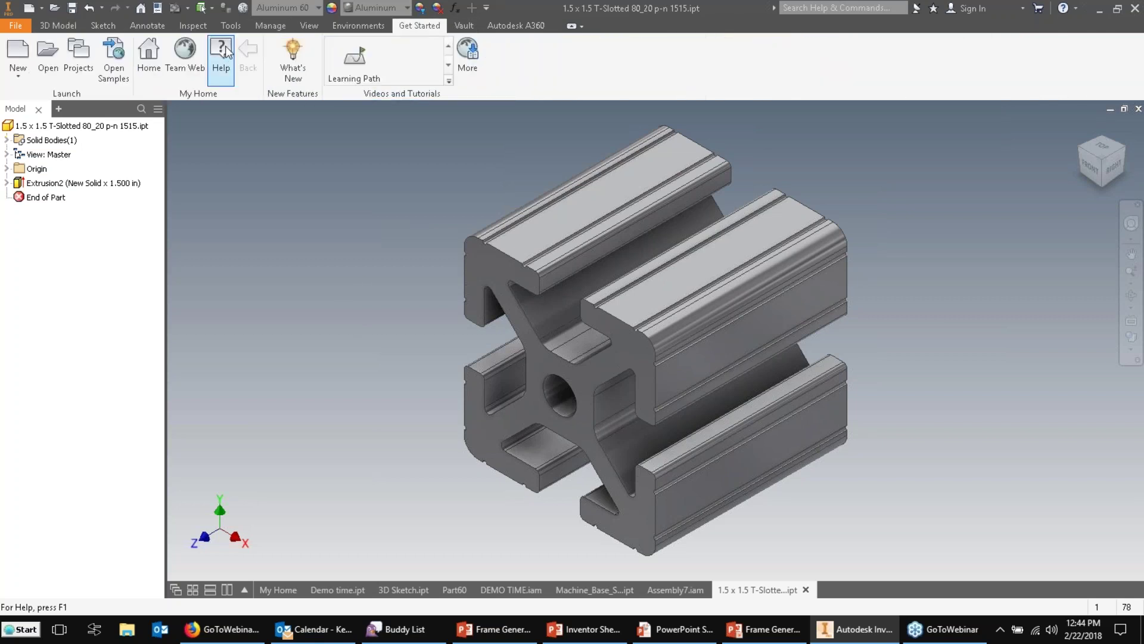
{"action": "left_click", "coordinate": [83, 54]}
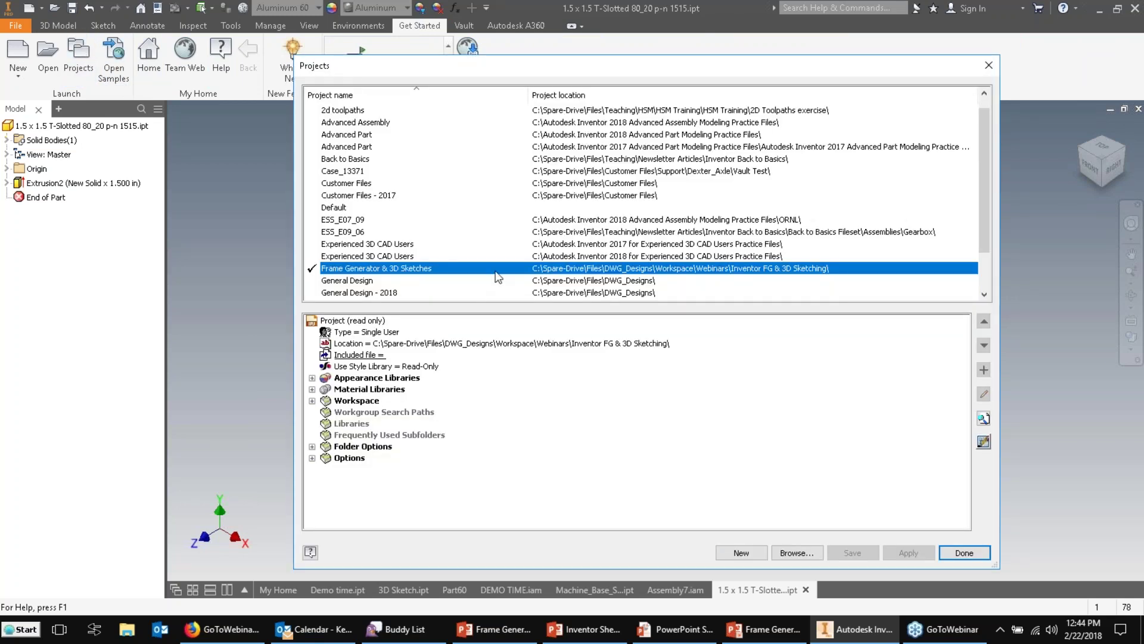
{"action": "left_click", "coordinate": [983, 442]}
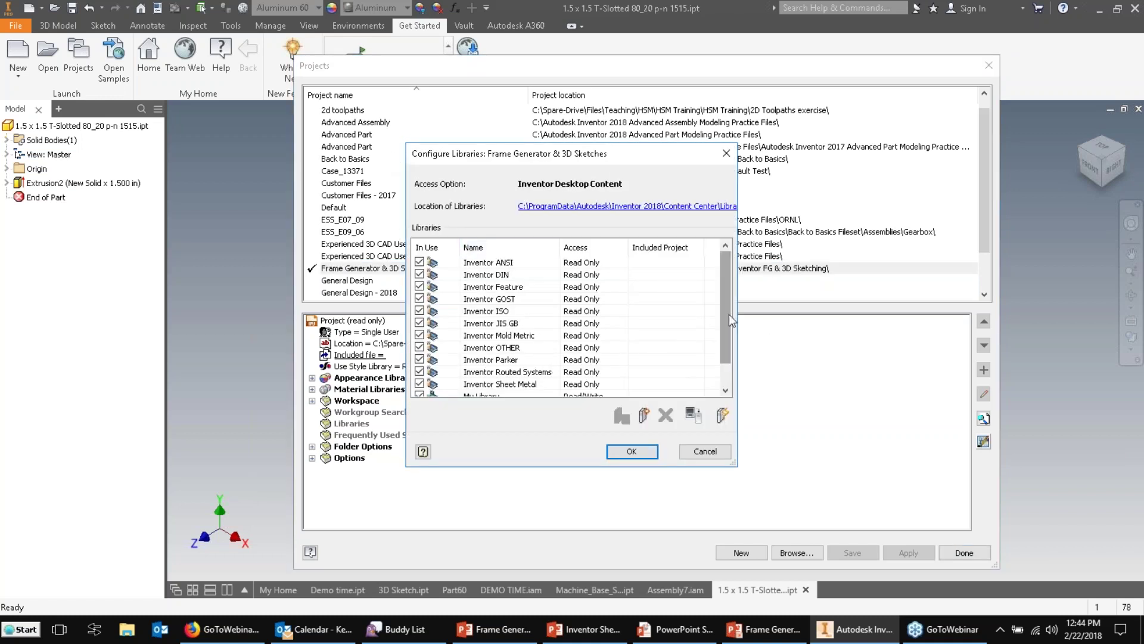
{"action": "left_click_drag", "start_coordinate": [726, 316], "coordinate": [729, 356]}
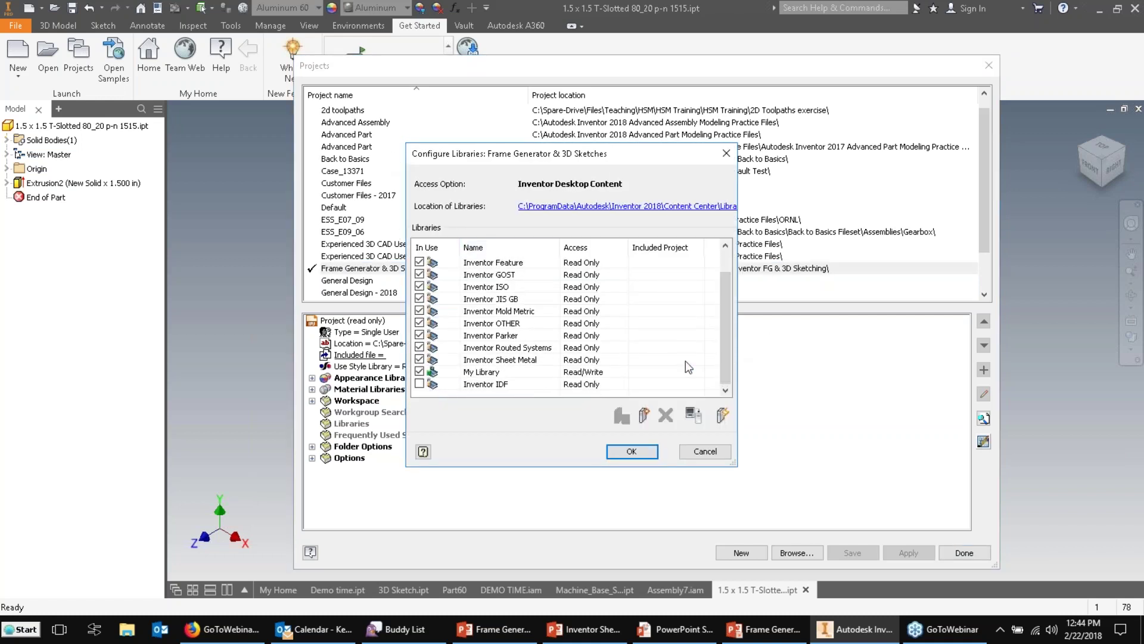
{"action": "left_click", "coordinate": [503, 372]}
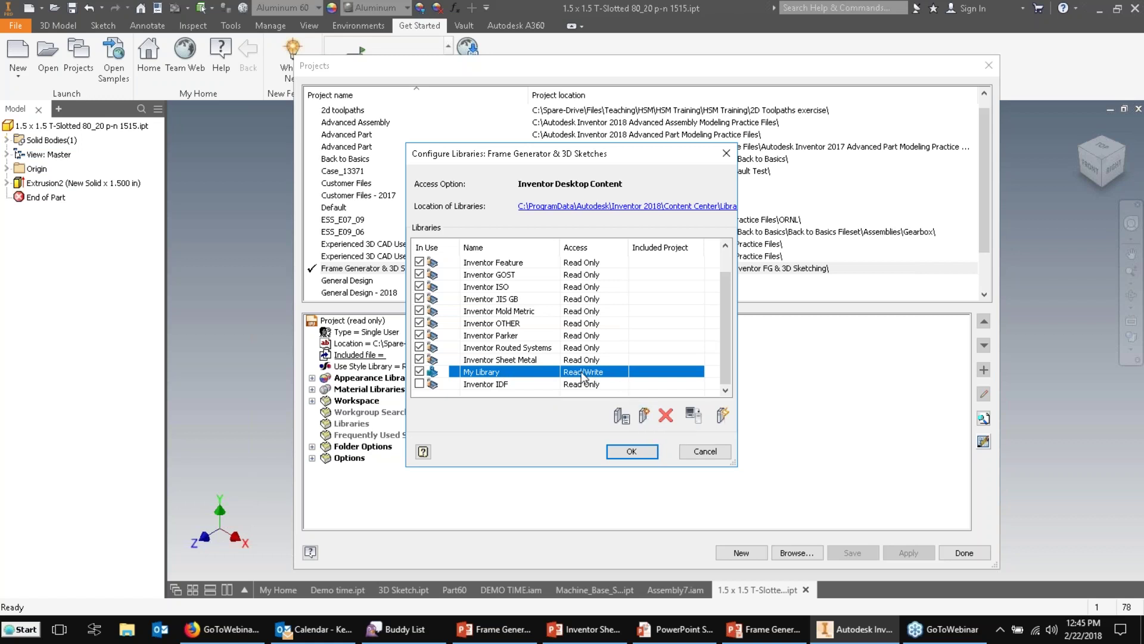
{"action": "left_click", "coordinate": [705, 451]}
{"action": "left_click", "coordinate": [966, 553]}
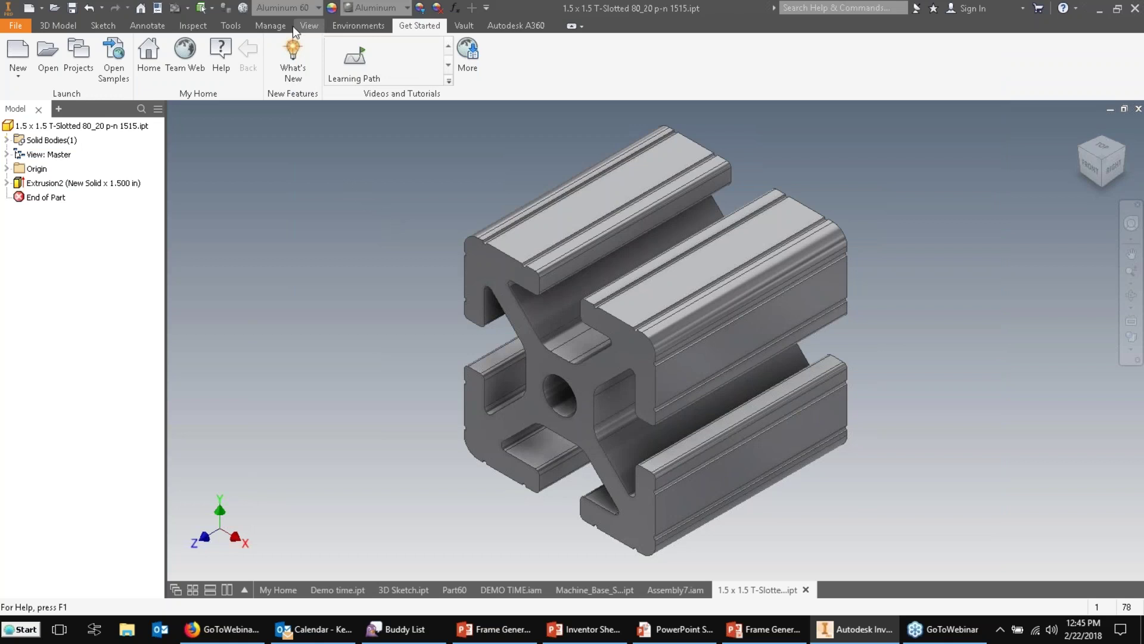
- Start Structural Shape authoring for the T-slotted extrusion and assign it to the 80_20 category
{"action": "left_click", "coordinate": [271, 25]}
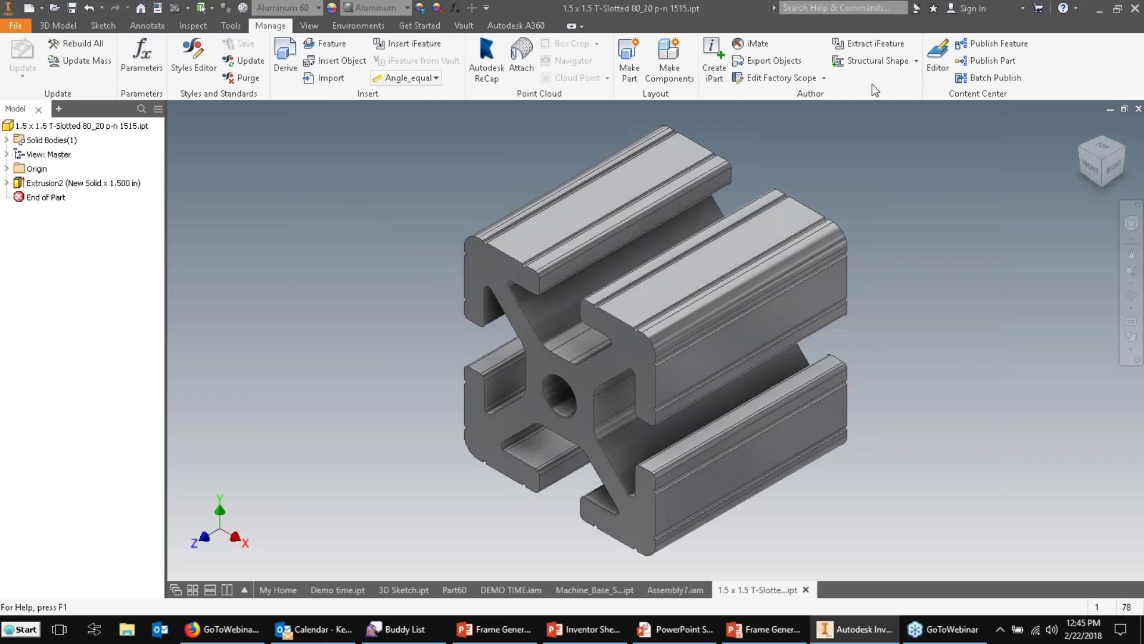
{"action": "left_click", "coordinate": [916, 61]}
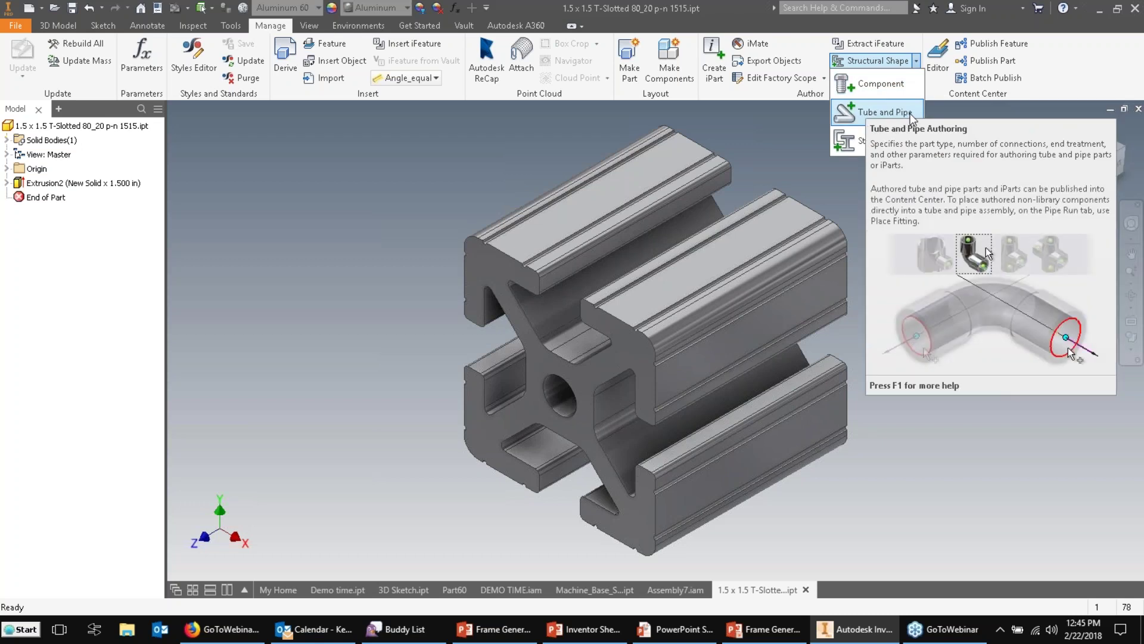
{"action": "left_click", "coordinate": [867, 137]}
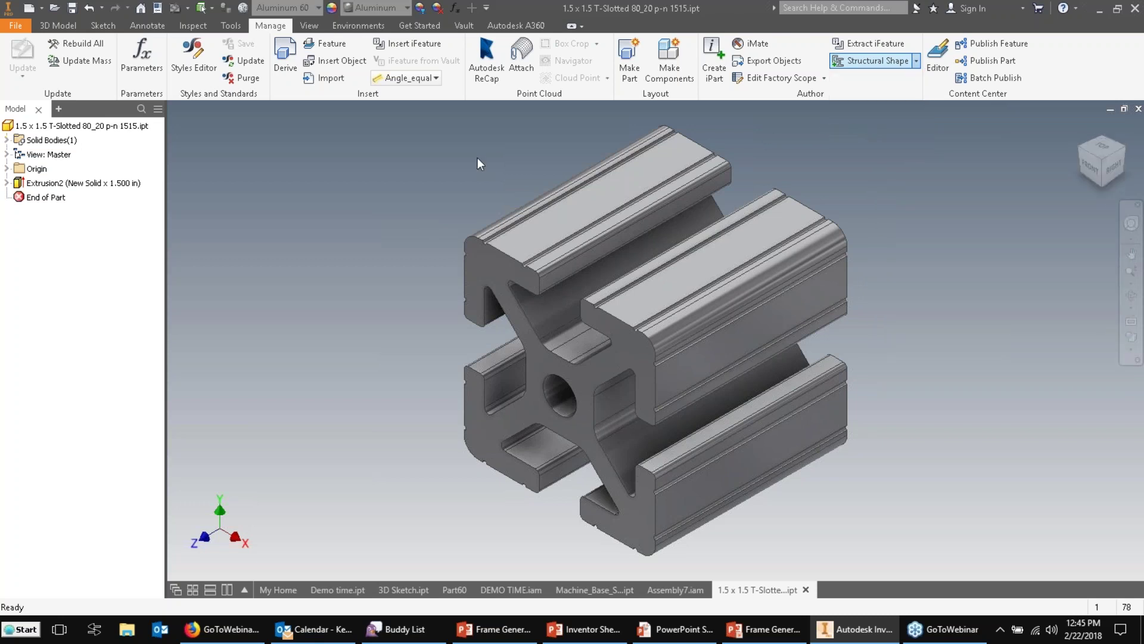
{"action": "left_click_drag", "start_coordinate": [436, 114], "coordinate": [360, 88]}
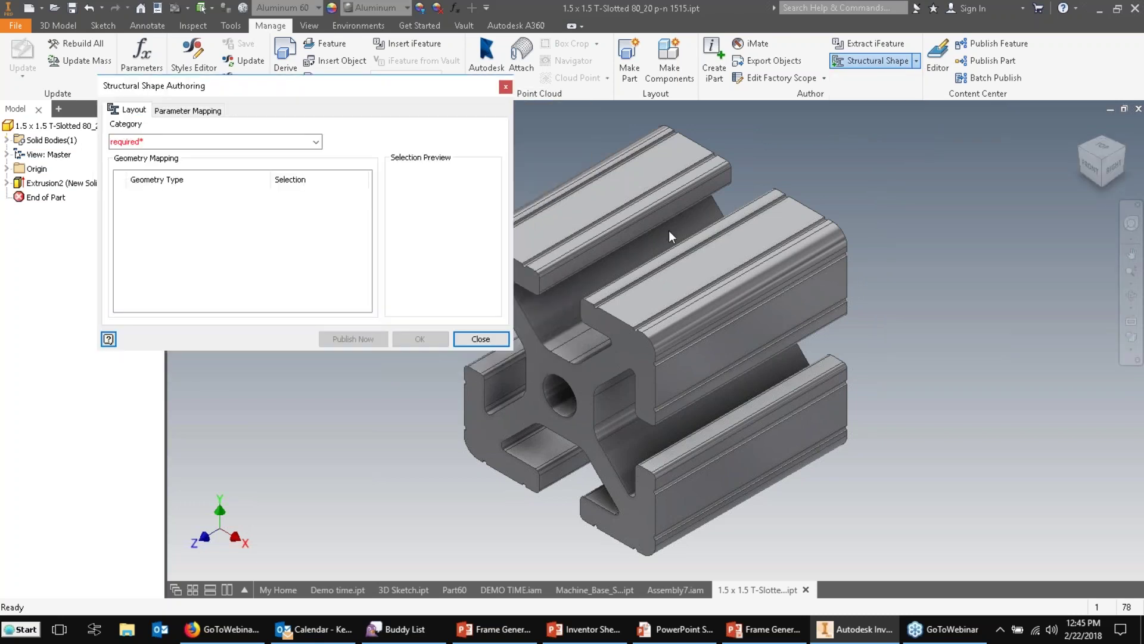
{"action": "middle_click_drag", "start_coordinate": [669, 230], "coordinate": [808, 226]}
{"action": "left_click", "coordinate": [298, 143]}
{"action": "left_click", "coordinate": [300, 145]}
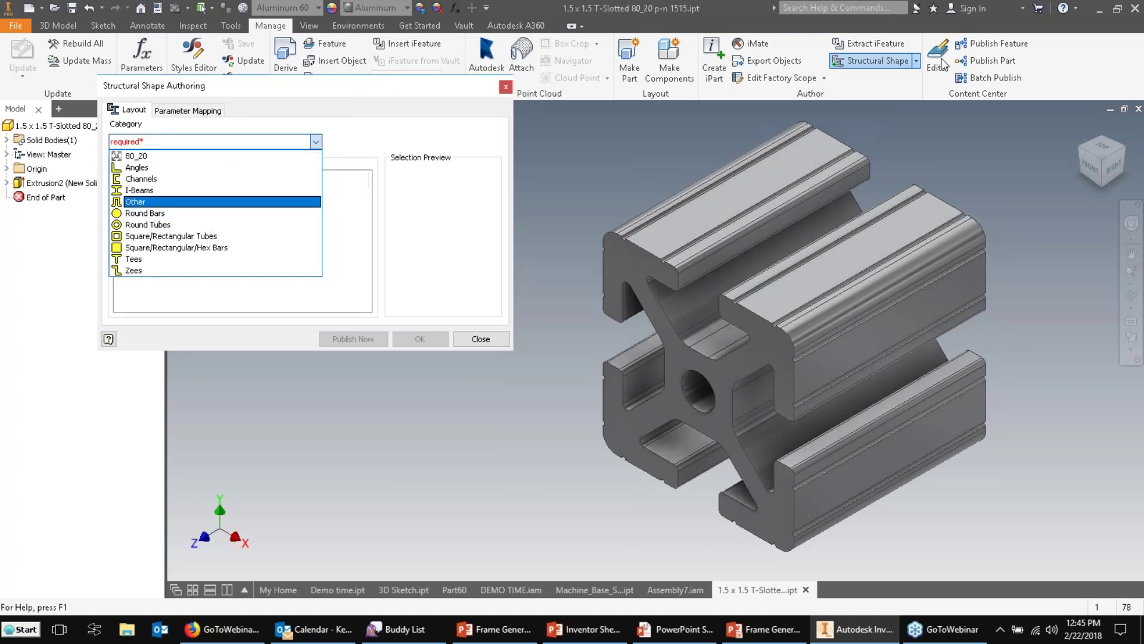
{"action": "left_click", "coordinate": [143, 156]}
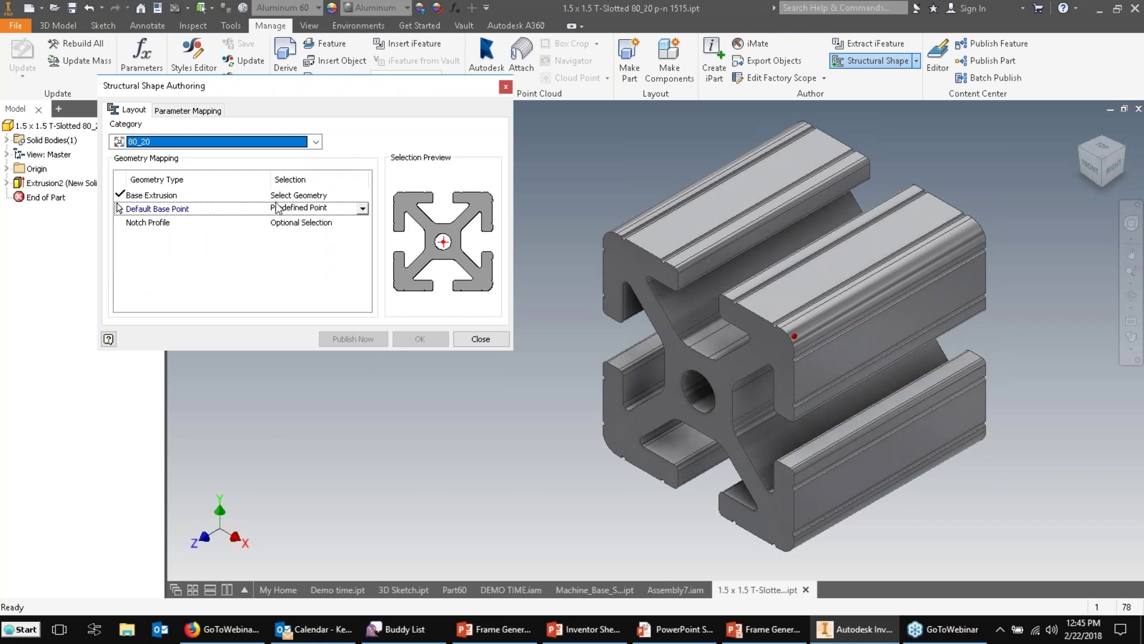
- Map the Base Length category parameter to the part's Length model parameter
{"action": "left_click", "coordinate": [180, 111]}
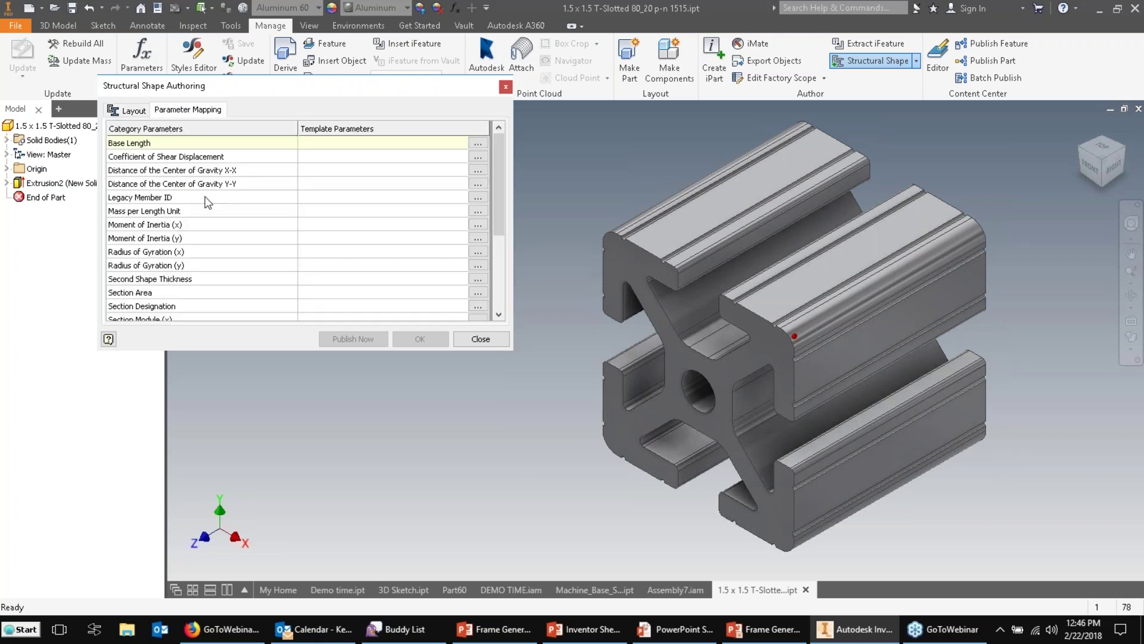
{"action": "left_click", "coordinate": [477, 143]}
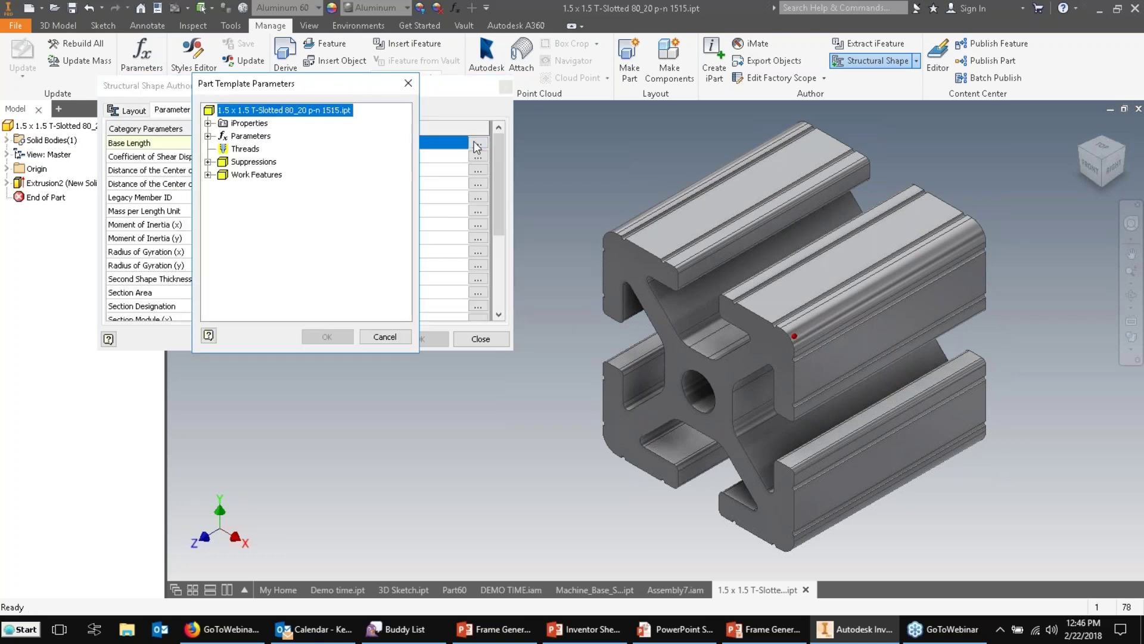
{"action": "left_click", "coordinate": [208, 136]}
{"action": "left_click", "coordinate": [221, 148]}
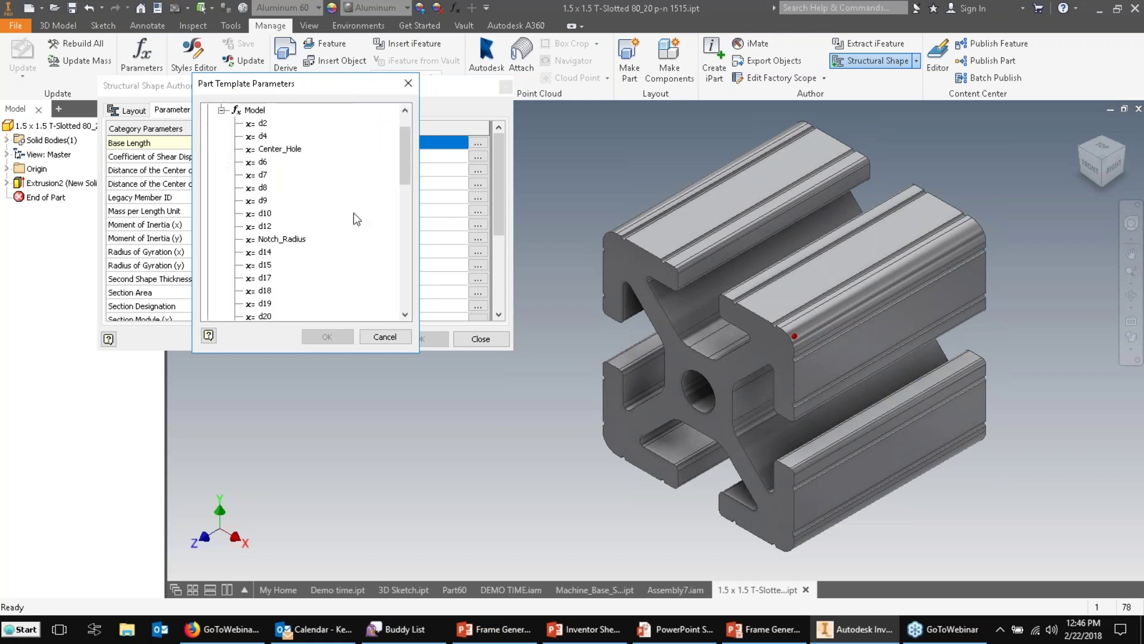
{"action": "scroll", "coordinate": [348, 232], "scroll_direction": "down", "scroll_amount": 6}
{"action": "scroll", "coordinate": [346, 234], "scroll_direction": "down", "scroll_amount": 7}
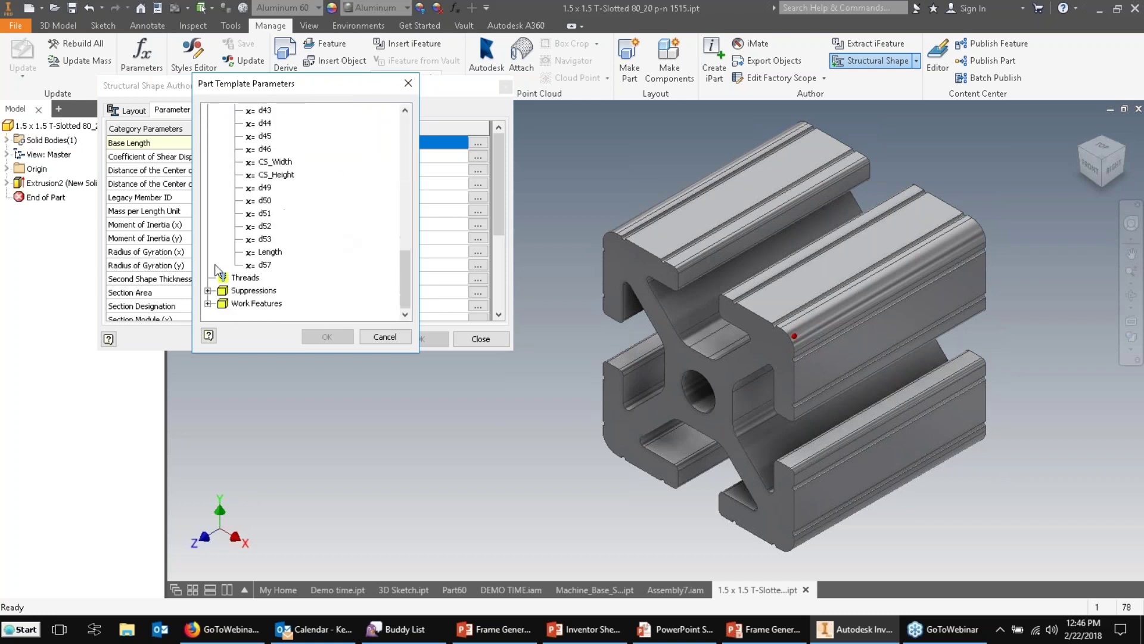
{"action": "left_click", "coordinate": [270, 253]}
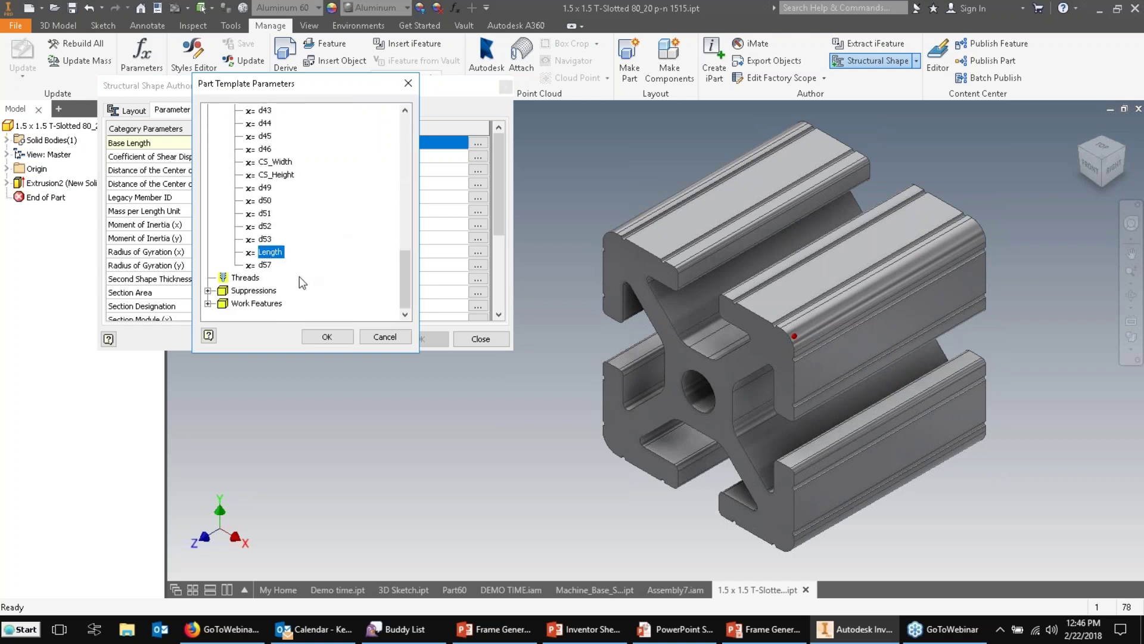
{"action": "left_click", "coordinate": [327, 337]}
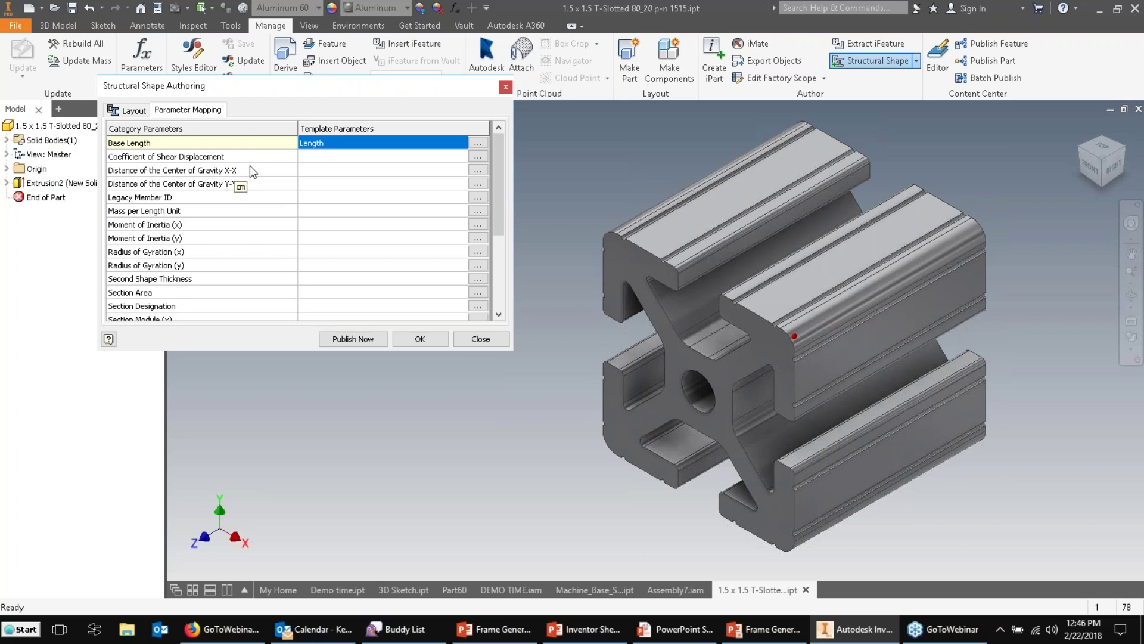
{"action": "scroll", "coordinate": [320, 244], "scroll_direction": "down", "scroll_amount": 1}
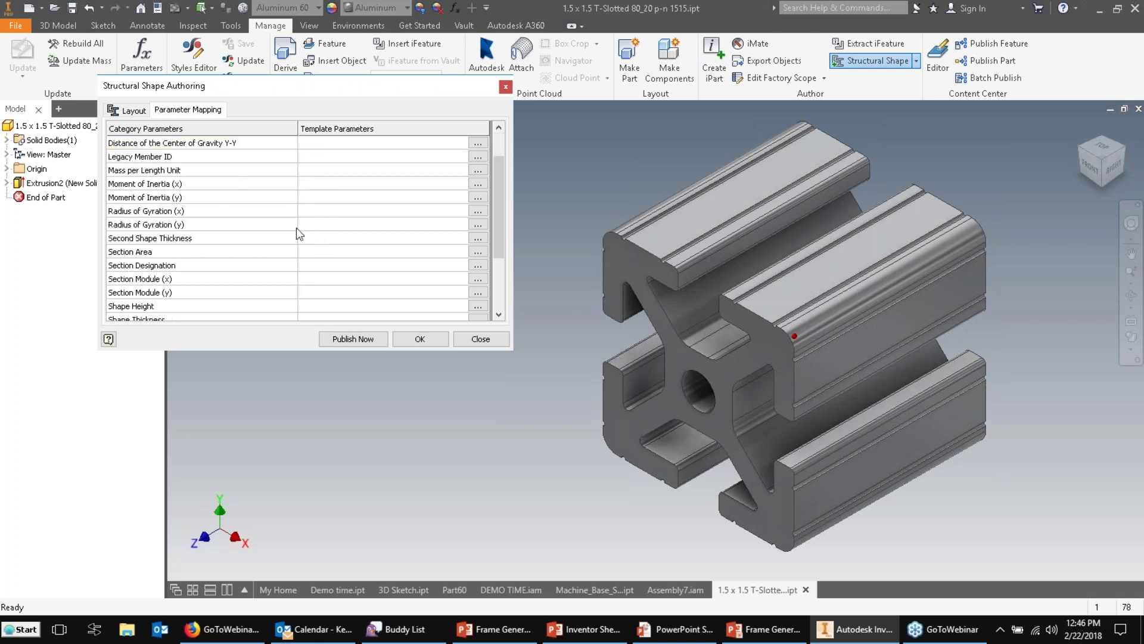
- Publish the authored T-slotted shape to My Library in English under the 80_20 category, keeping the Base Length mapping to Length
{"action": "scroll", "coordinate": [274, 256], "scroll_direction": "down", "scroll_amount": 3}
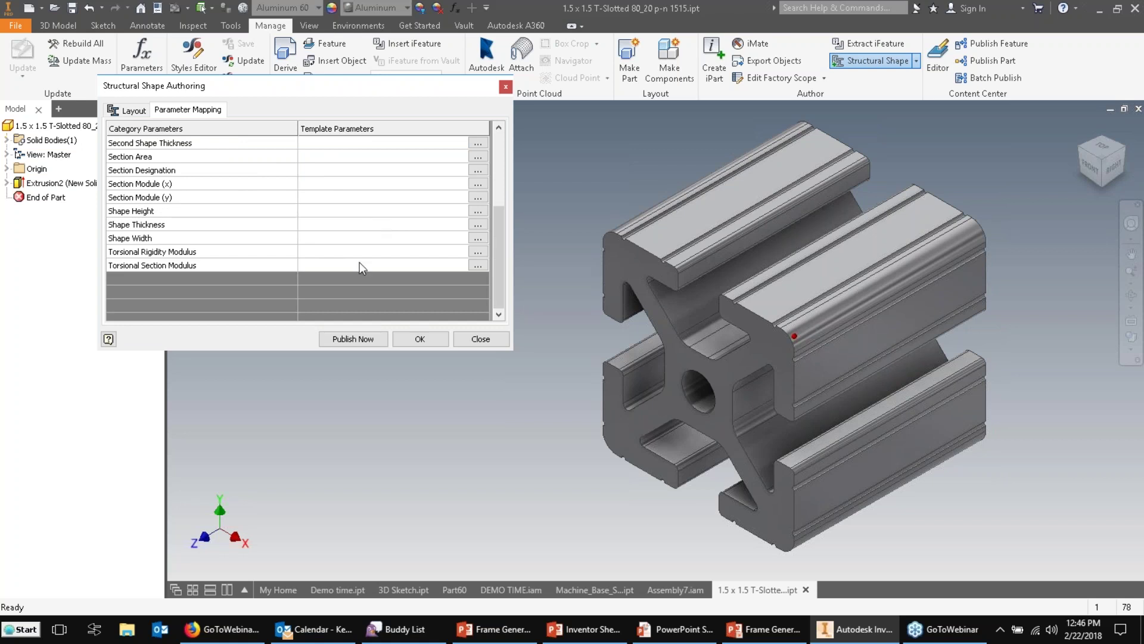
{"action": "left_click", "coordinate": [374, 338]}
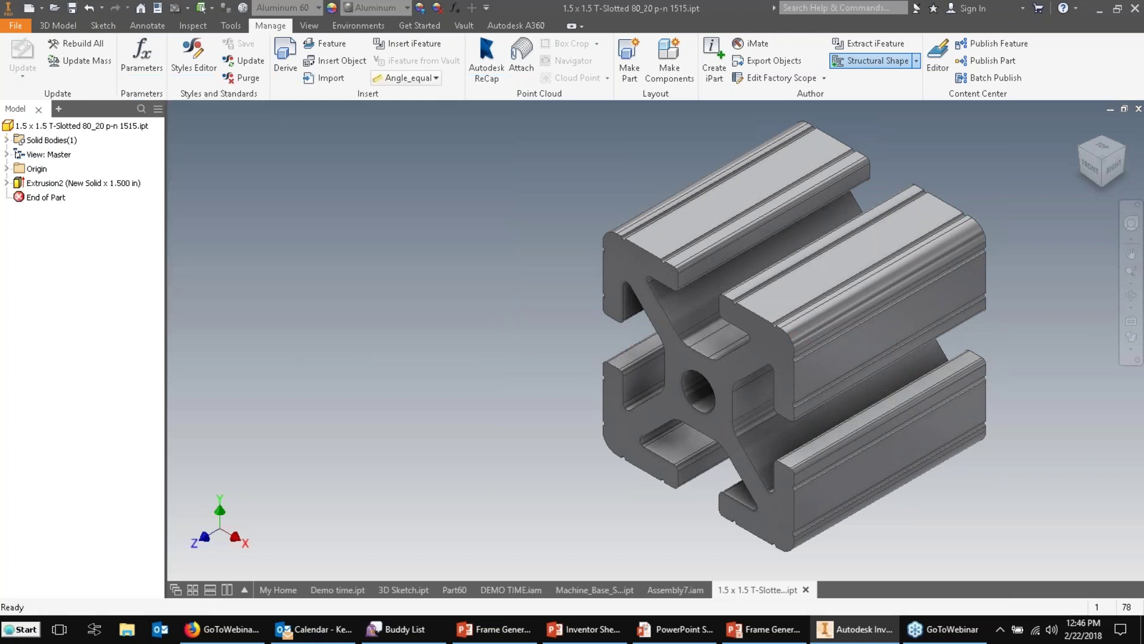
{"action": "left_click", "coordinate": [532, 346]}
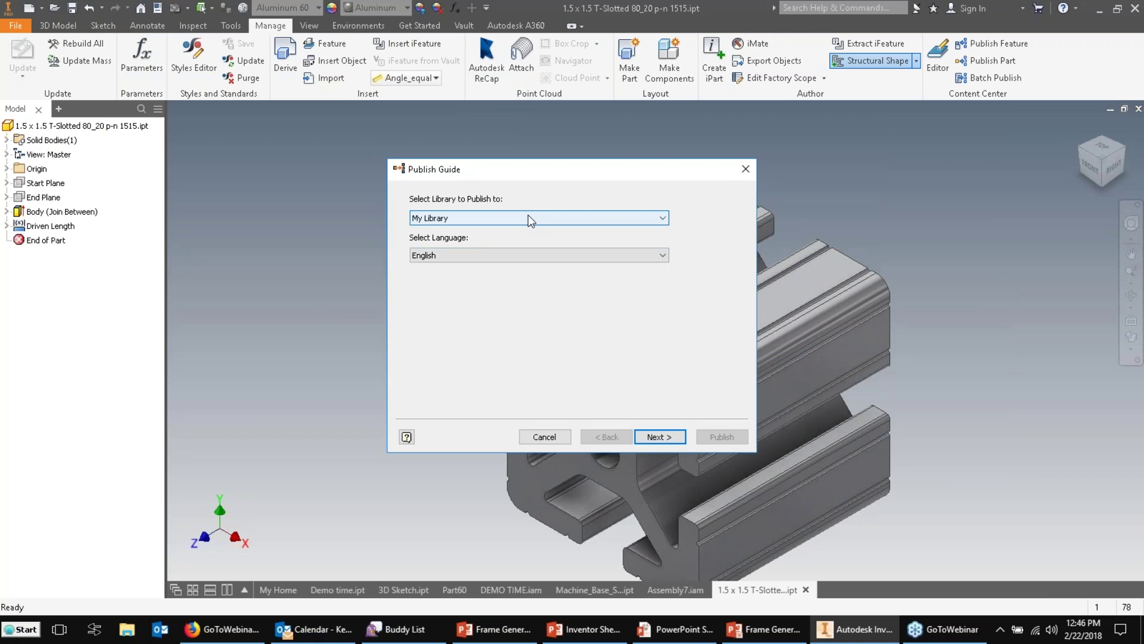
{"action": "left_click", "coordinate": [669, 437]}
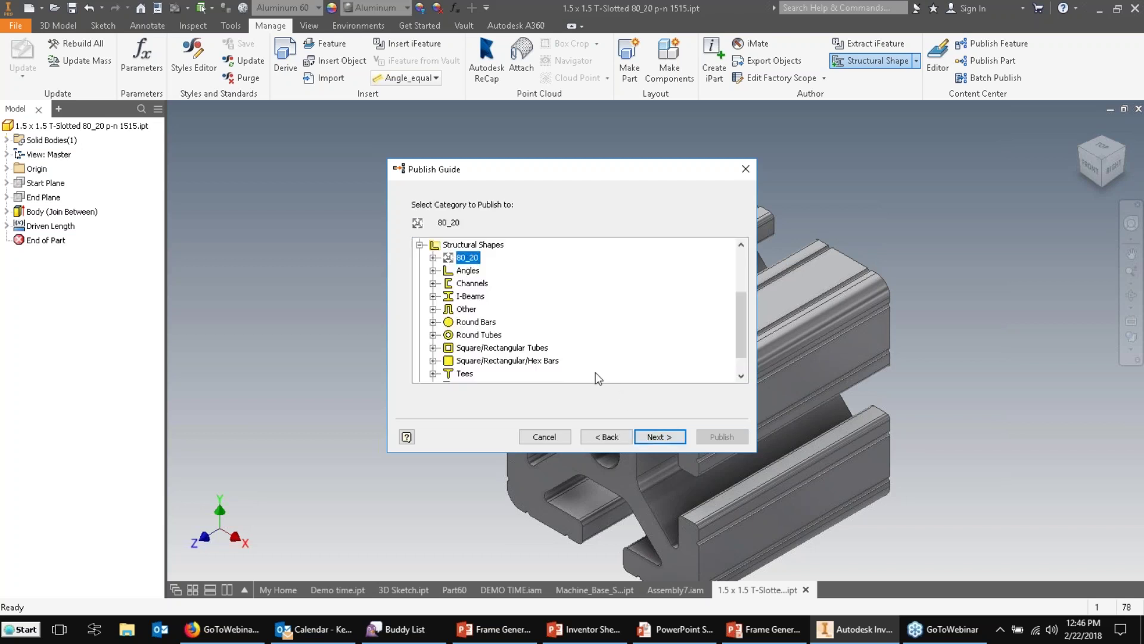
{"action": "left_click", "coordinate": [654, 434]}
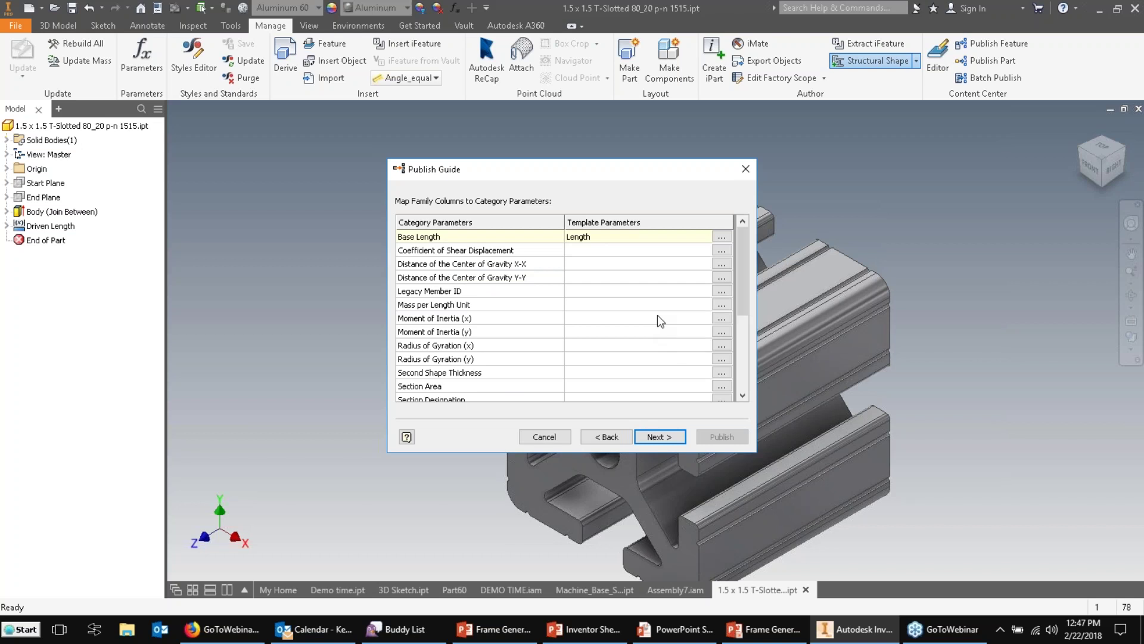
{"action": "left_click", "coordinate": [659, 435]}
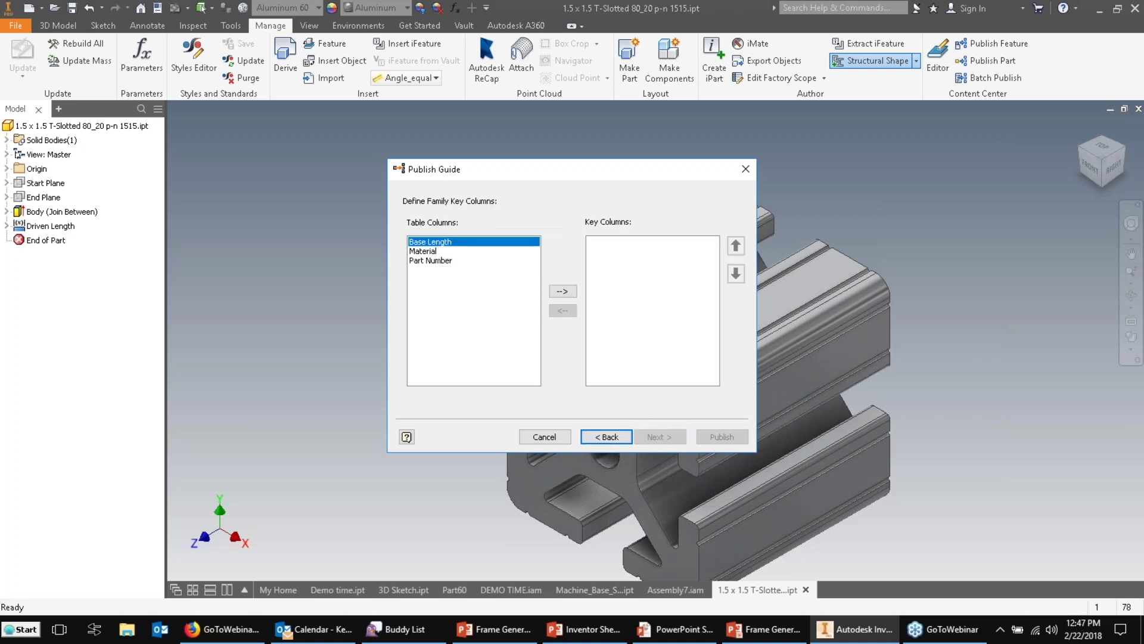
- Define the family key columns, adding Base Length and Material from the table columns
{"action": "left_click", "coordinate": [563, 291]}
{"action": "left_click", "coordinate": [562, 292]}
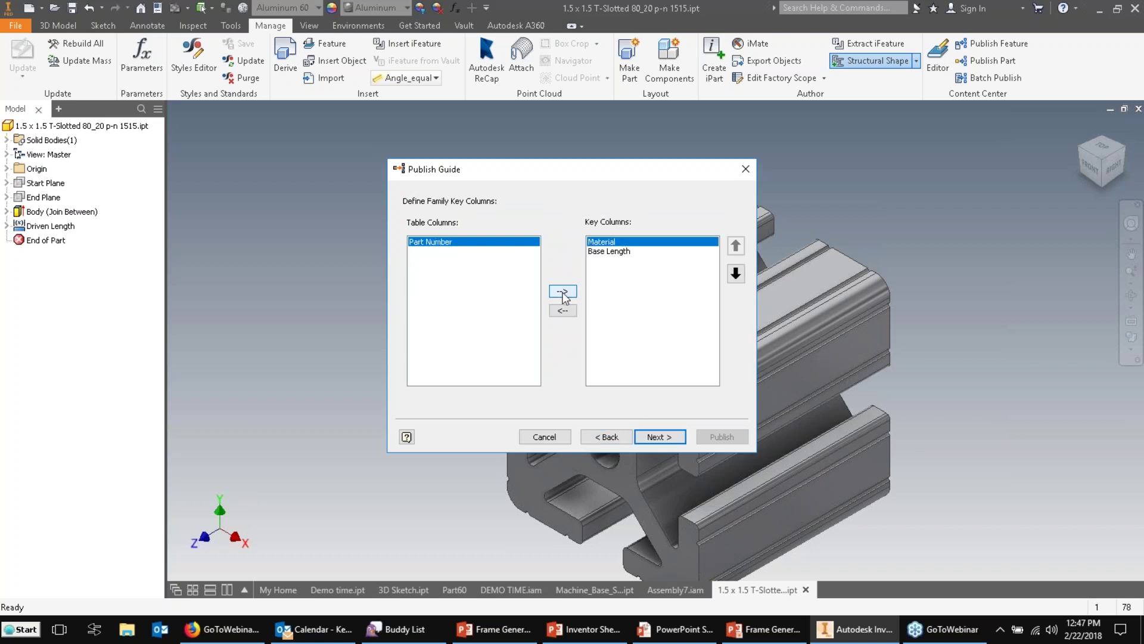
{"action": "left_click", "coordinate": [563, 292]}
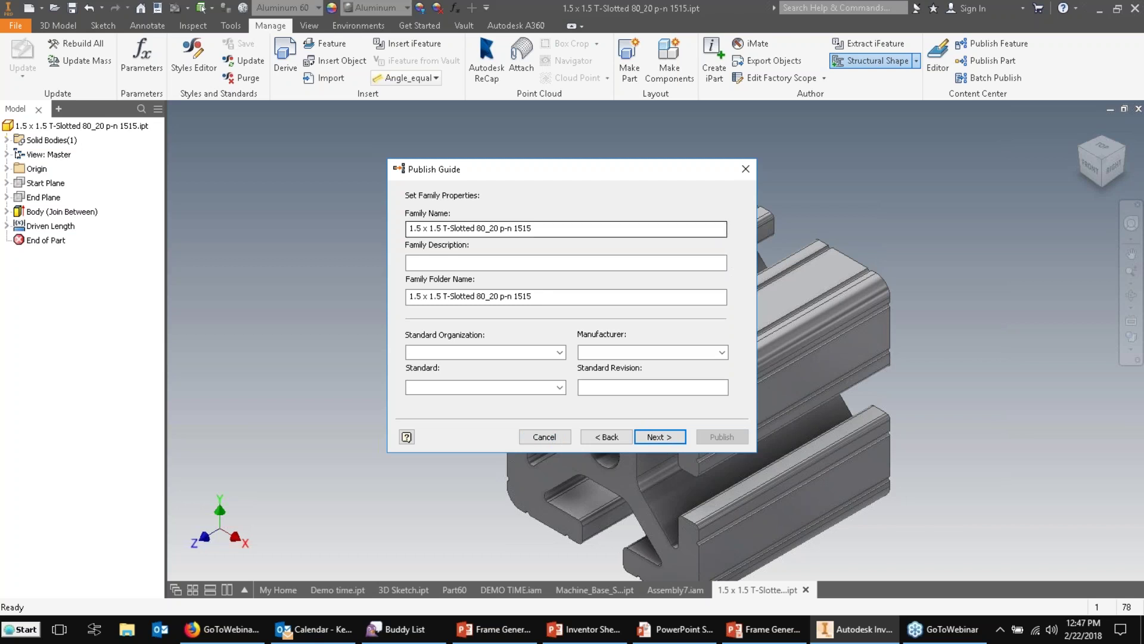
- Set the family's standard organization to ANSI, leaving the description, standard, manufacturer and standard revision blank
{"action": "left_click", "coordinate": [557, 262]}
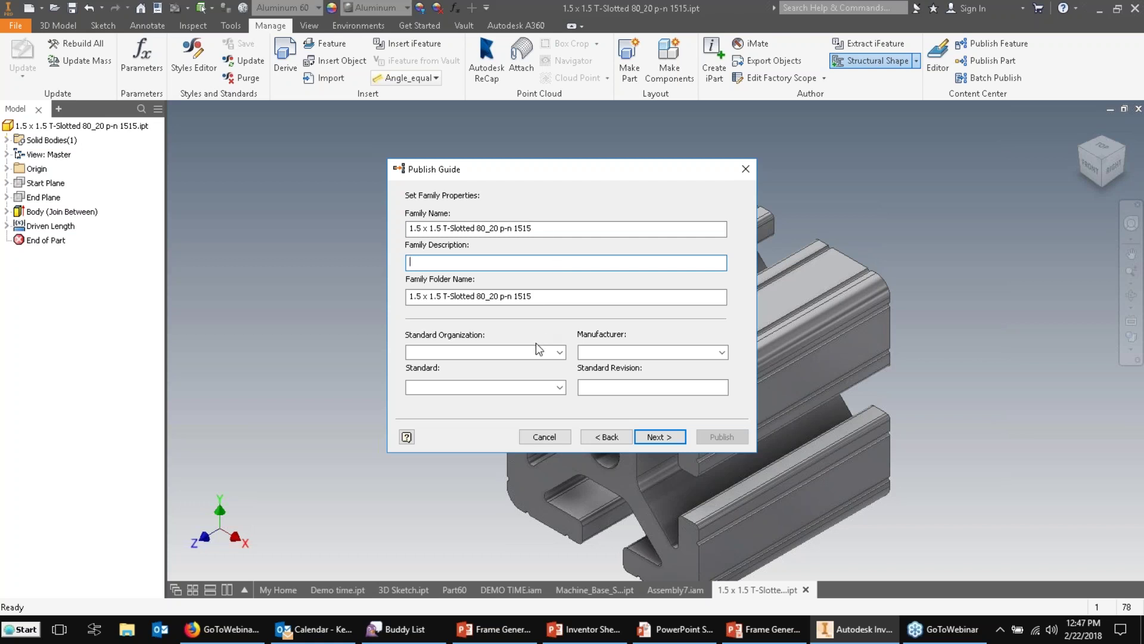
{"action": "left_click", "coordinate": [558, 352]}
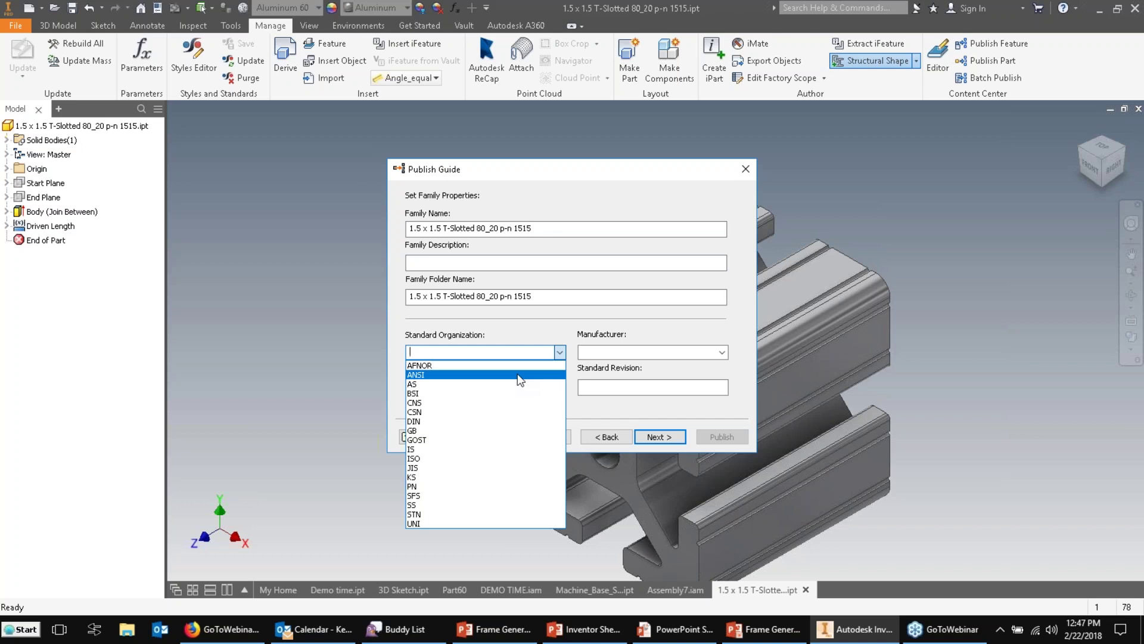
{"action": "left_click", "coordinate": [474, 375]}
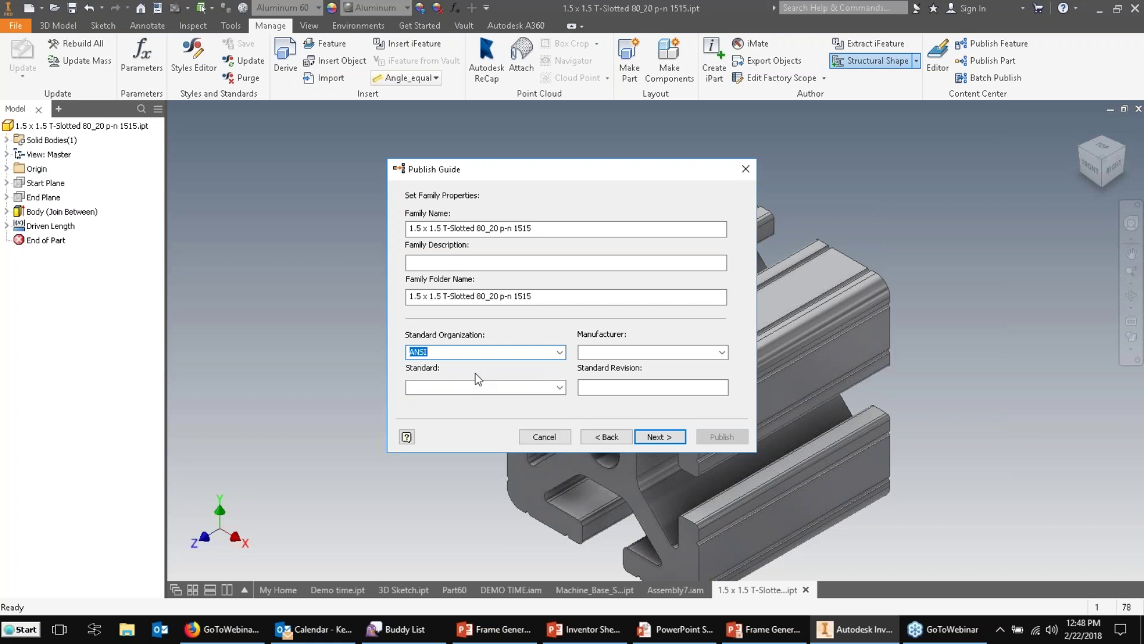
{"action": "left_click", "coordinate": [557, 388]}
{"action": "left_click", "coordinate": [559, 387]}
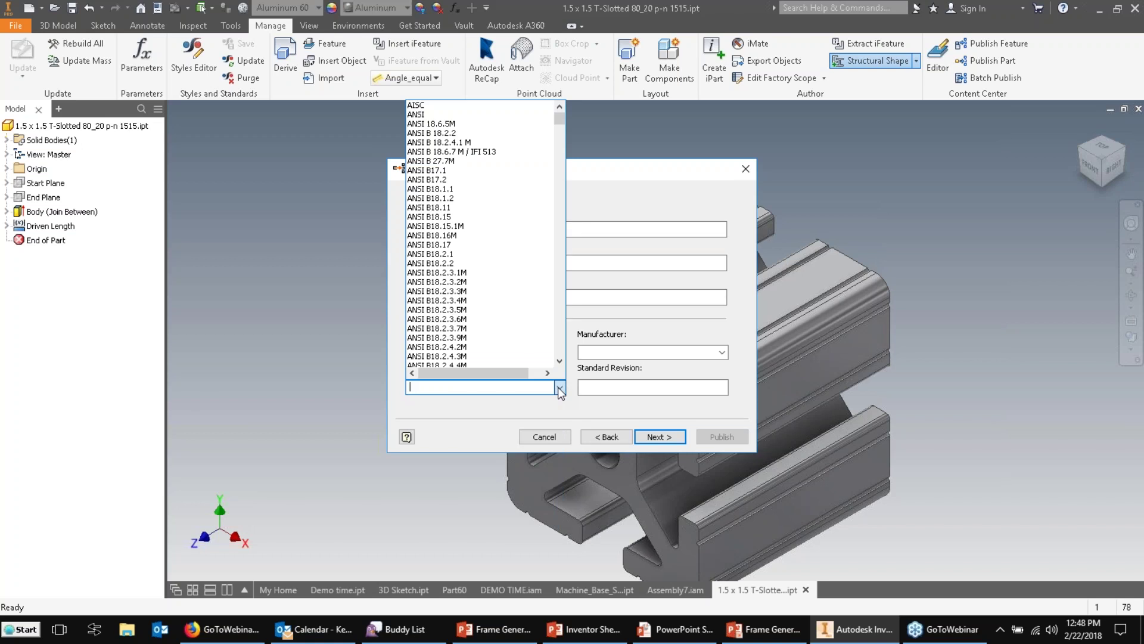
{"action": "left_click", "coordinate": [558, 387]}
{"action": "left_click", "coordinate": [722, 353]}
{"action": "left_click", "coordinate": [725, 360]}
{"action": "left_click", "coordinate": [708, 387]}
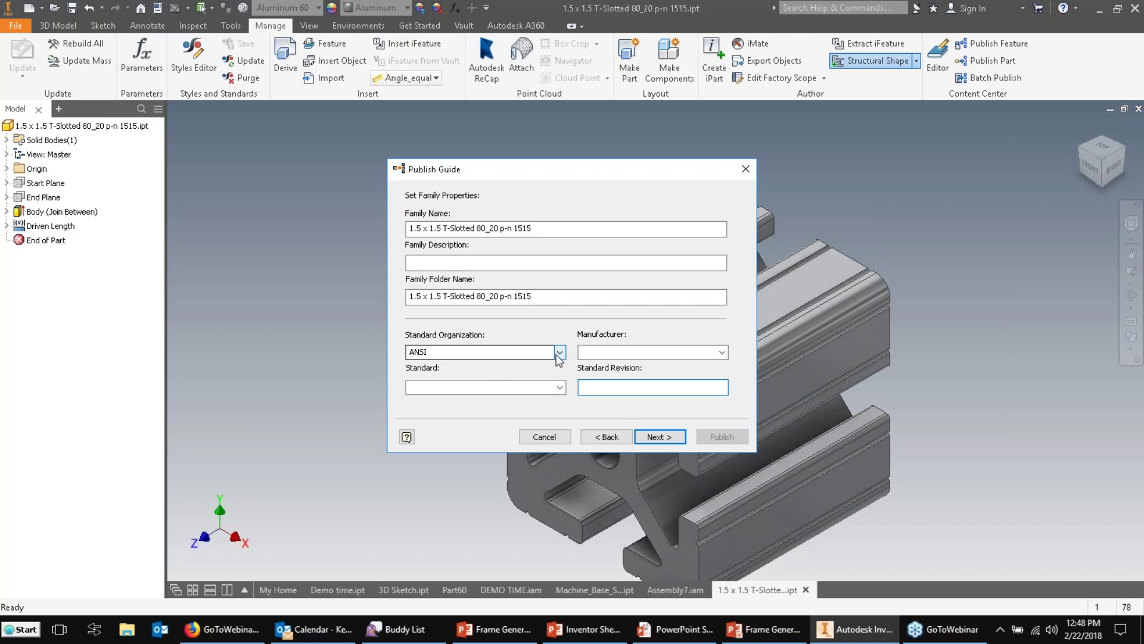
- Keep the default family thumbnail image and complete publishing the T-slotted family to the library
{"action": "left_click", "coordinate": [666, 439]}
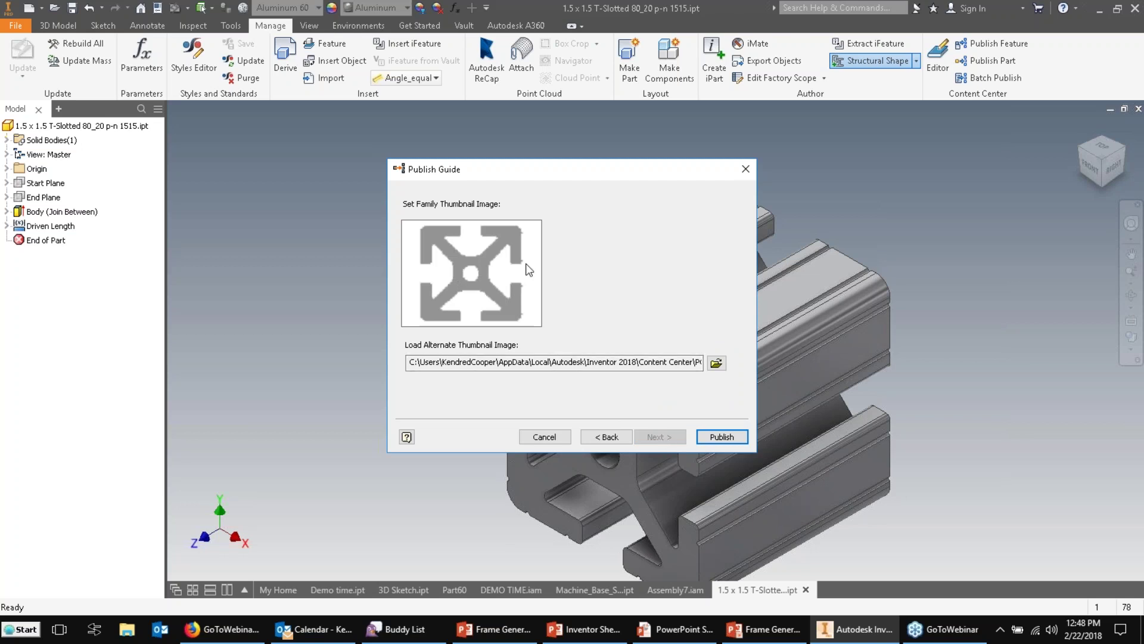
{"action": "left_click", "coordinate": [722, 437]}
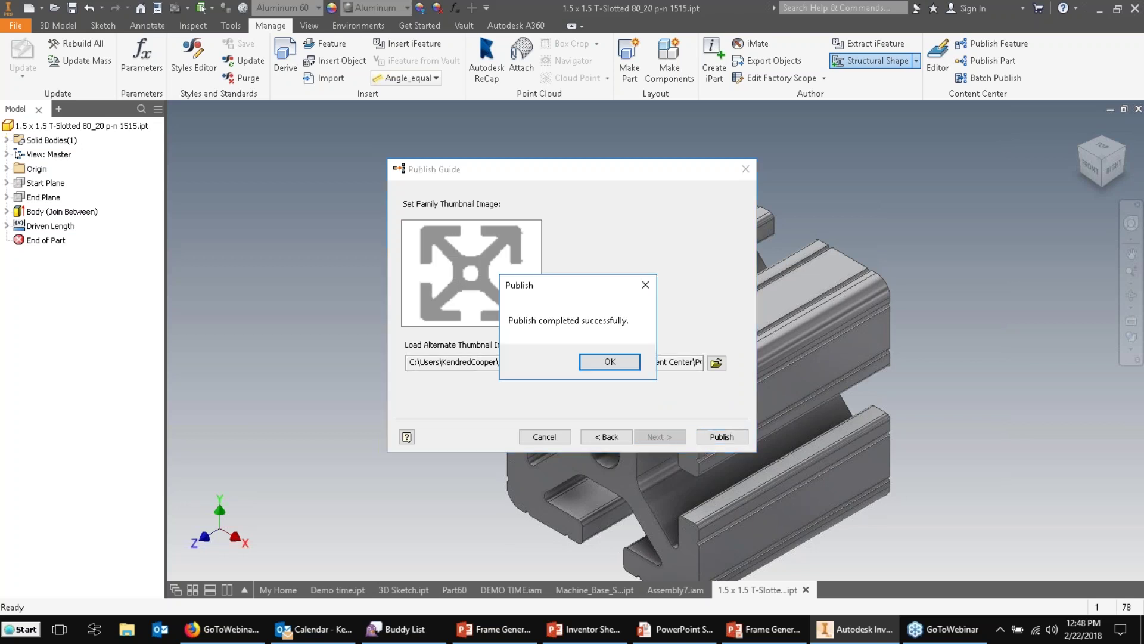
{"action": "left_click", "coordinate": [617, 360]}
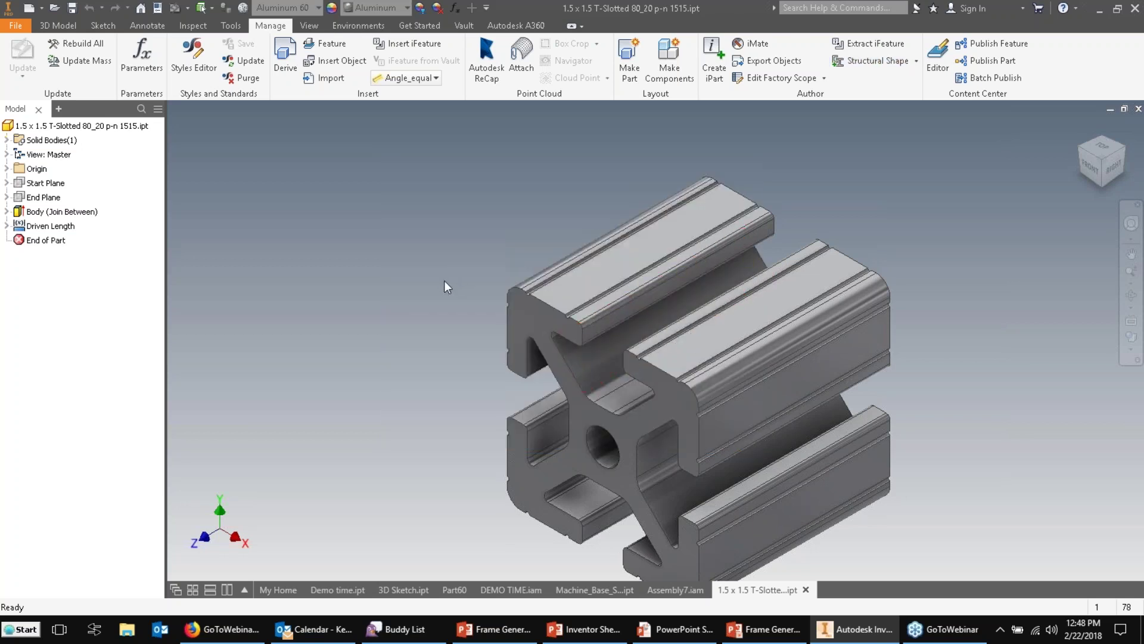
- Delete Frame0001 from Assembly7.iam without saving its edits, and turn on the visibility of Machine_Base_Shape
{"action": "left_click", "coordinate": [604, 589]}
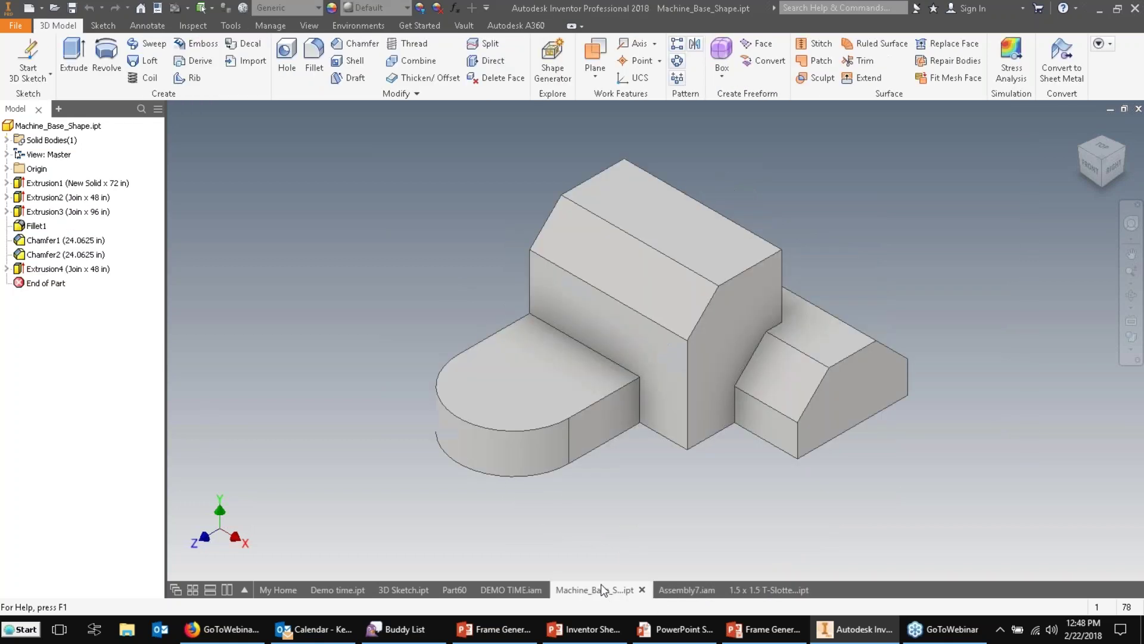
{"action": "left_click", "coordinate": [663, 584]}
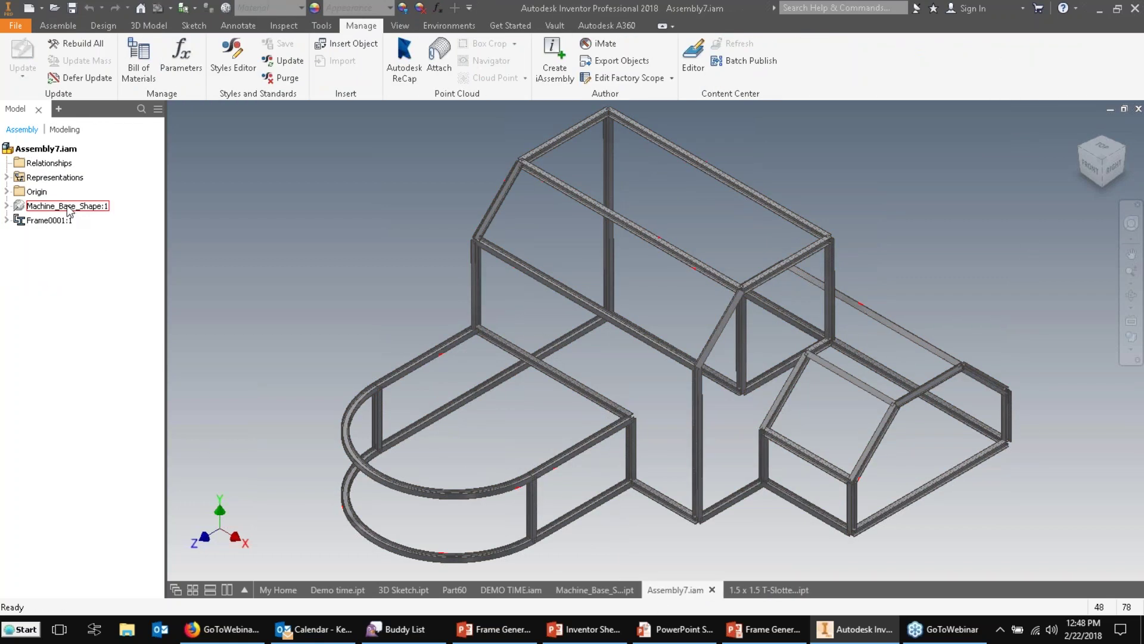
{"action": "right_click", "coordinate": [55, 220]}
{"action": "left_click", "coordinate": [104, 180]}
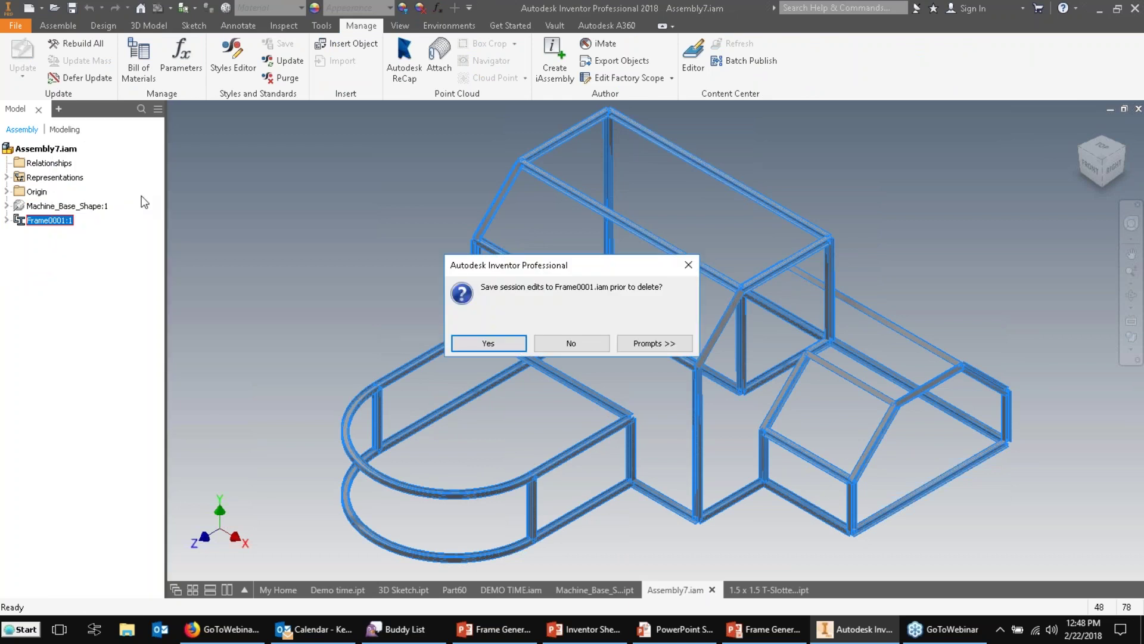
{"action": "left_click", "coordinate": [590, 346]}
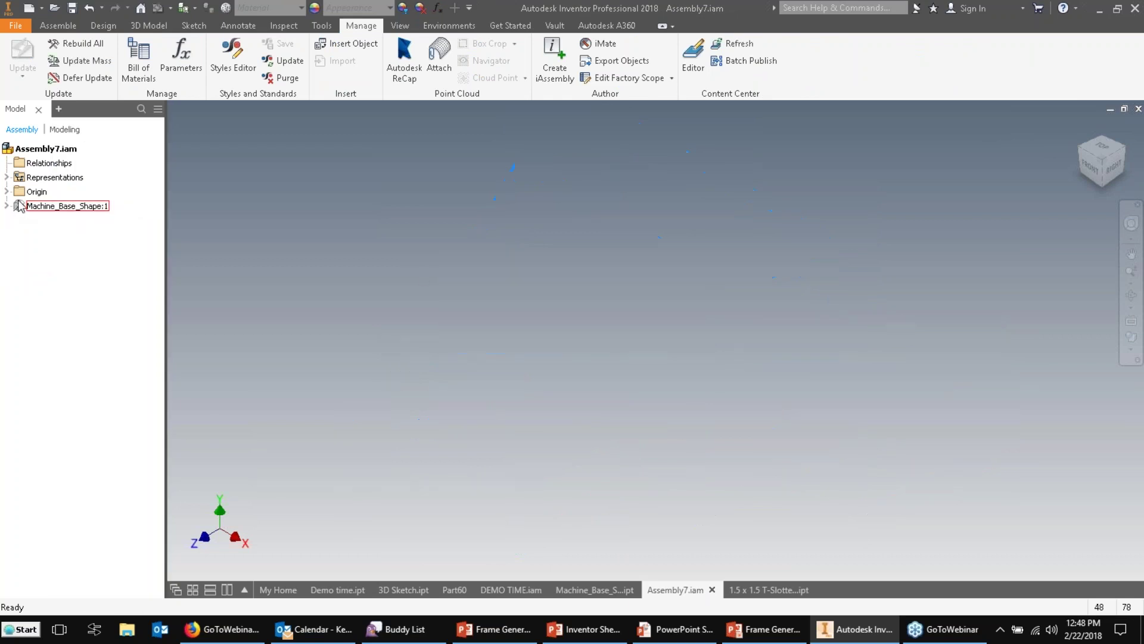
{"action": "right_click", "coordinate": [39, 208]}
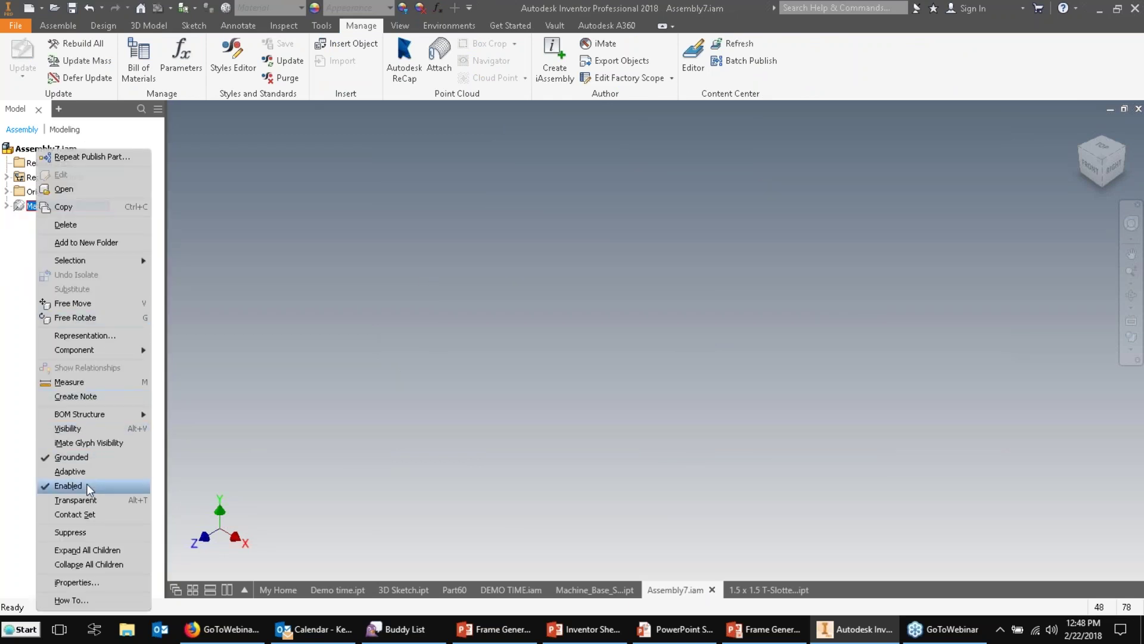
{"action": "left_click", "coordinate": [98, 433]}
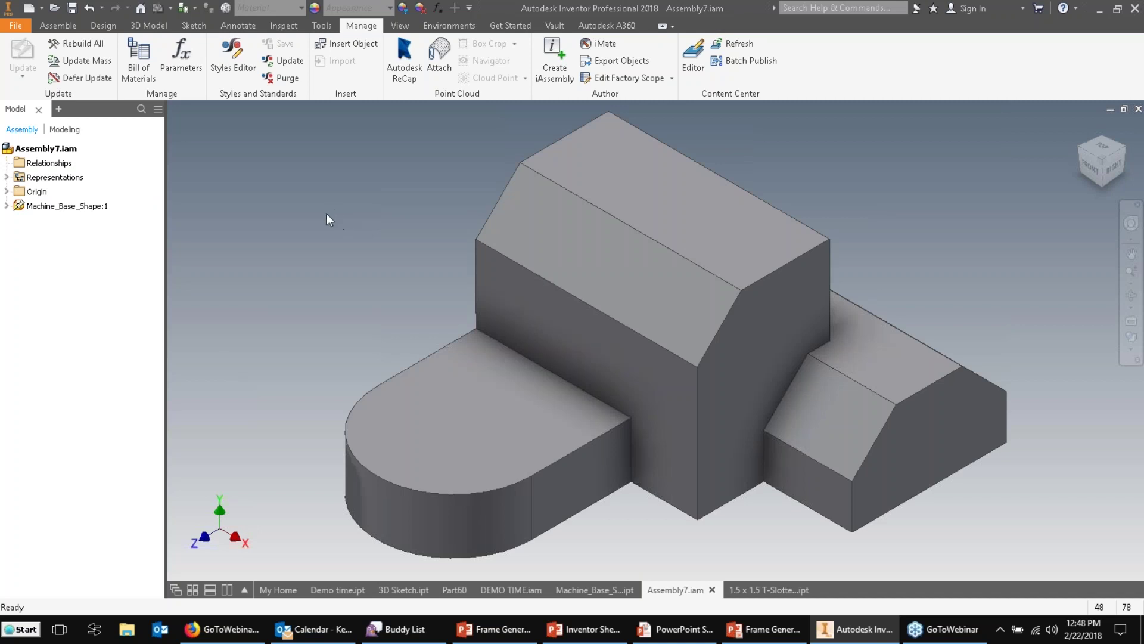
- Look for the 80_20 profile among the ANSI families in Insert Frame, and cancel without placing a member
{"action": "left_click", "coordinate": [103, 26]}
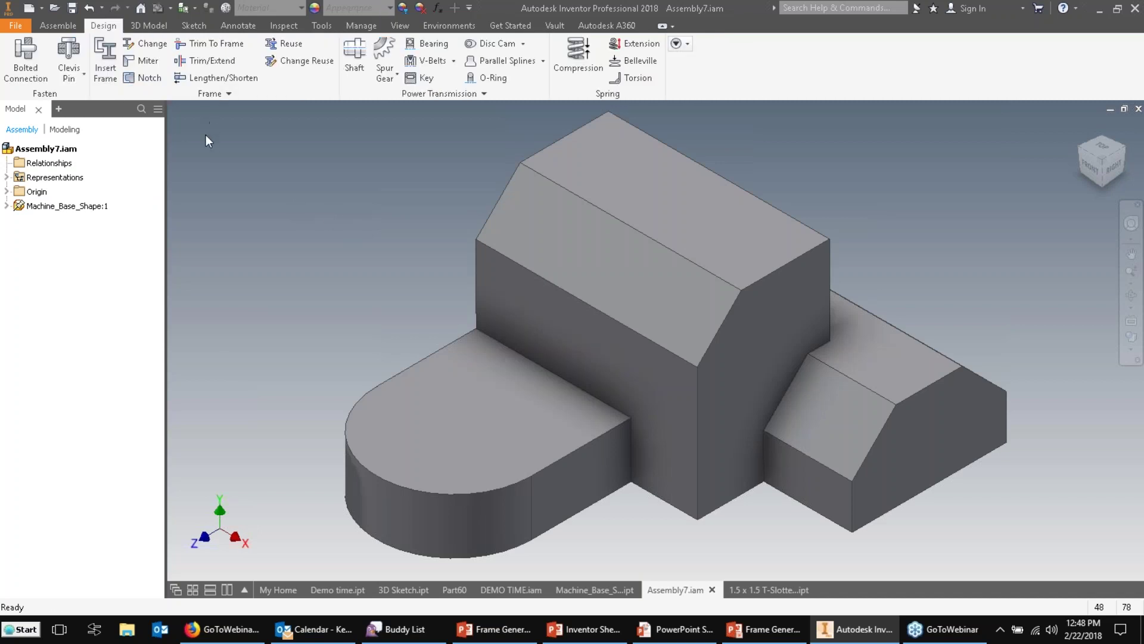
{"action": "left_click", "coordinate": [102, 62]}
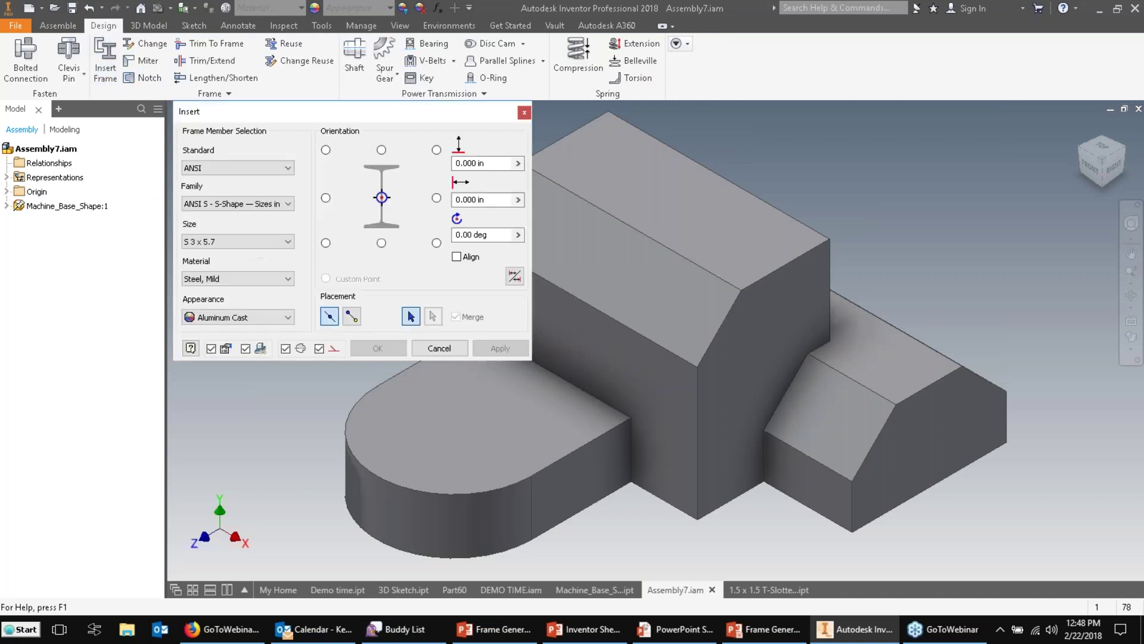
{"action": "left_click", "coordinate": [288, 168]}
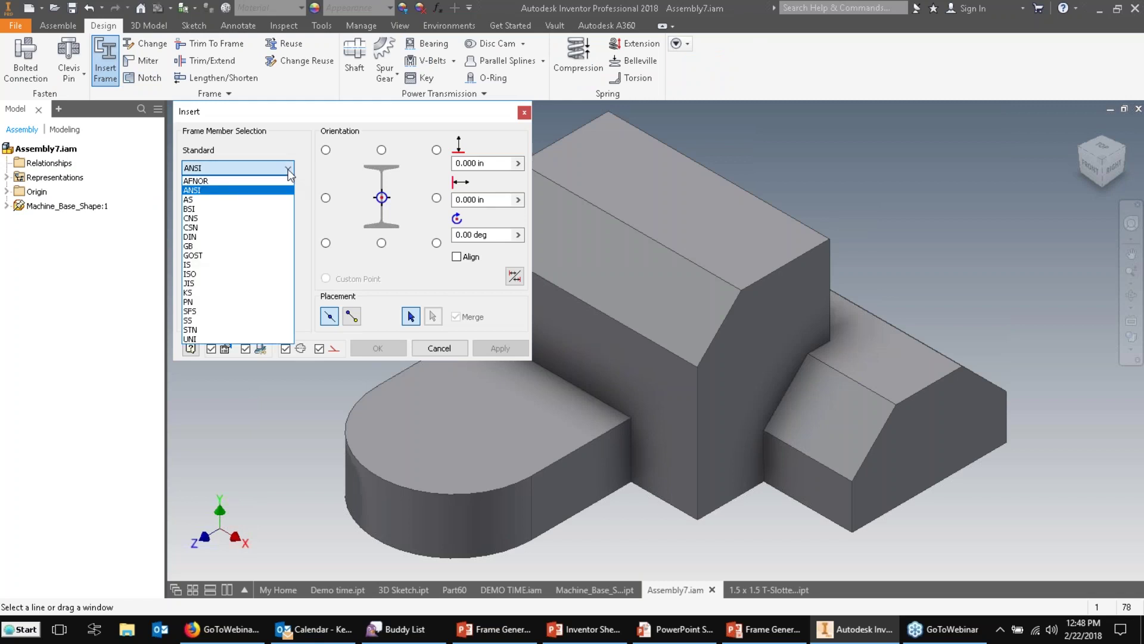
{"action": "left_click", "coordinate": [288, 189]}
{"action": "left_click", "coordinate": [288, 203]}
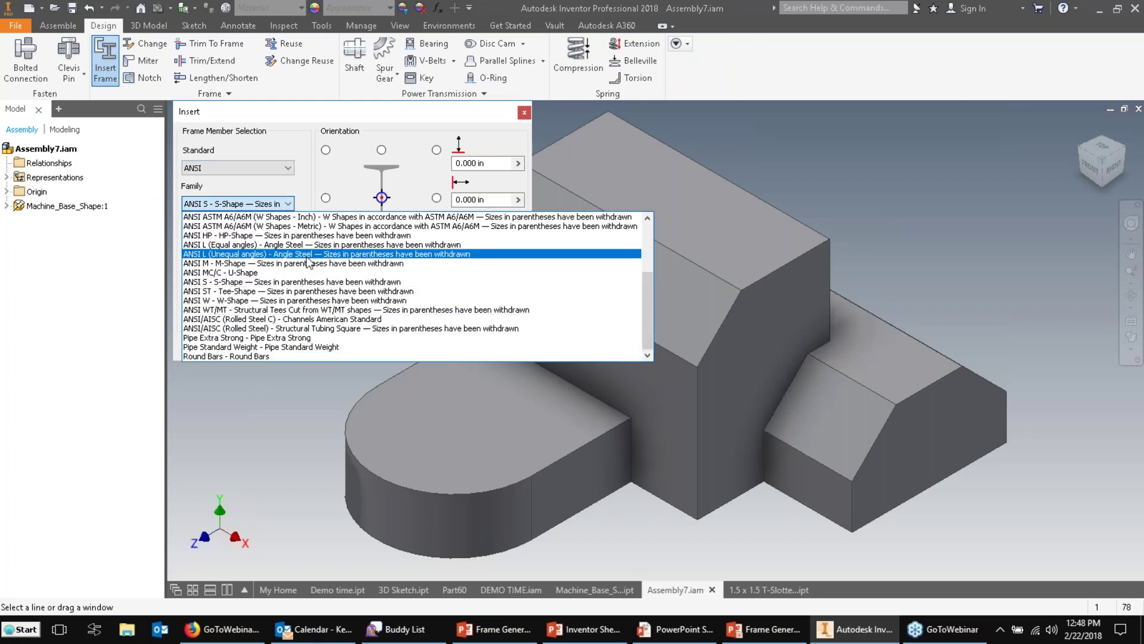
{"action": "scroll", "coordinate": [308, 263], "scroll_direction": "up", "scroll_amount": 3}
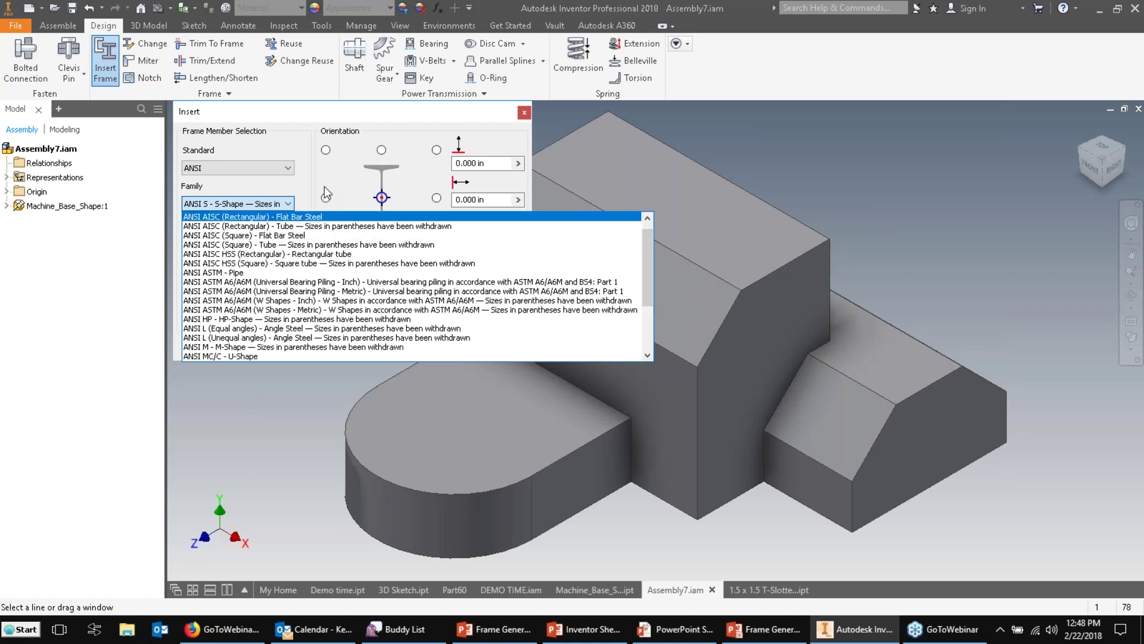
{"action": "left_click", "coordinate": [327, 178]}
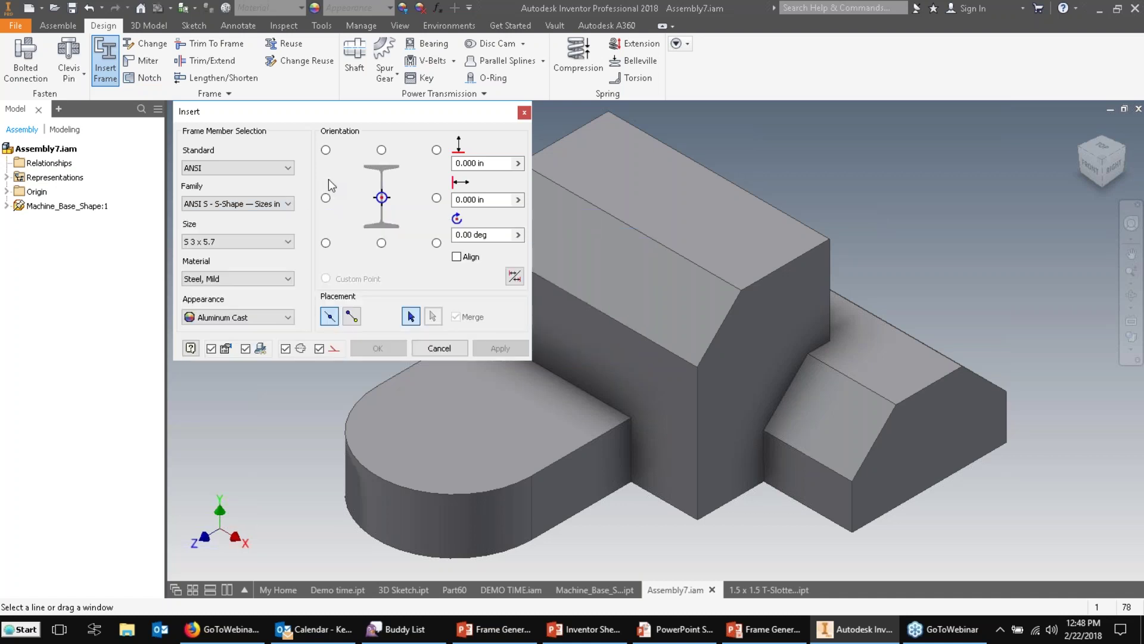
{"action": "left_click", "coordinate": [437, 348]}
- Browse Content Center's Structural Shapes for the T-slotted family in the 80_20 category, and close it without opening a part
{"action": "left_click", "coordinate": [24, 26]}
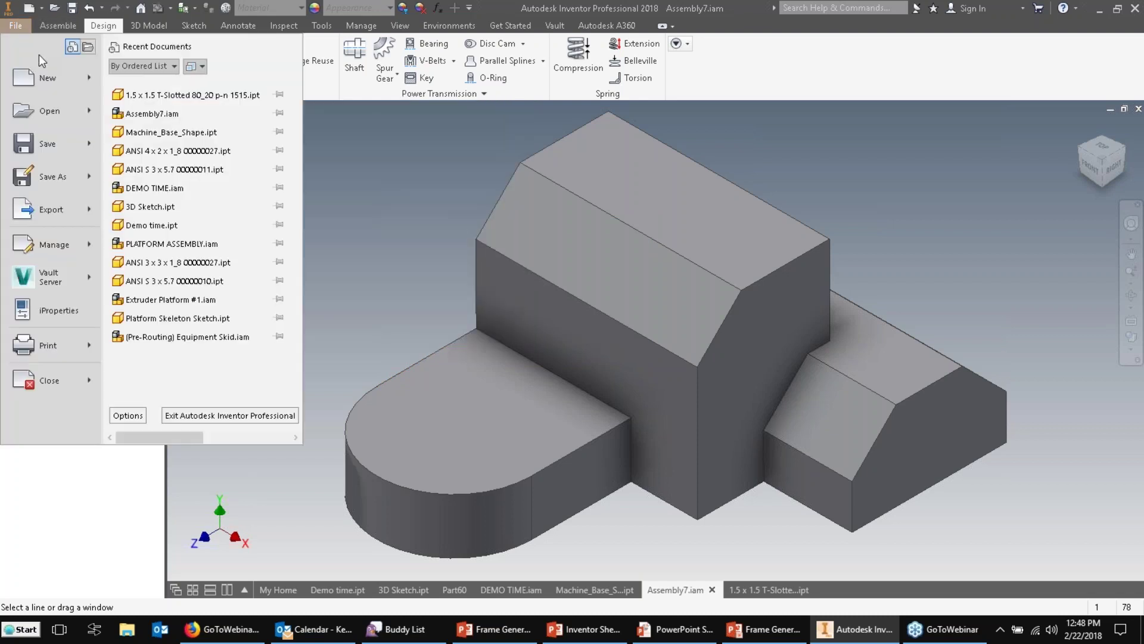
{"action": "mouse_move", "coordinate": [71, 111]}
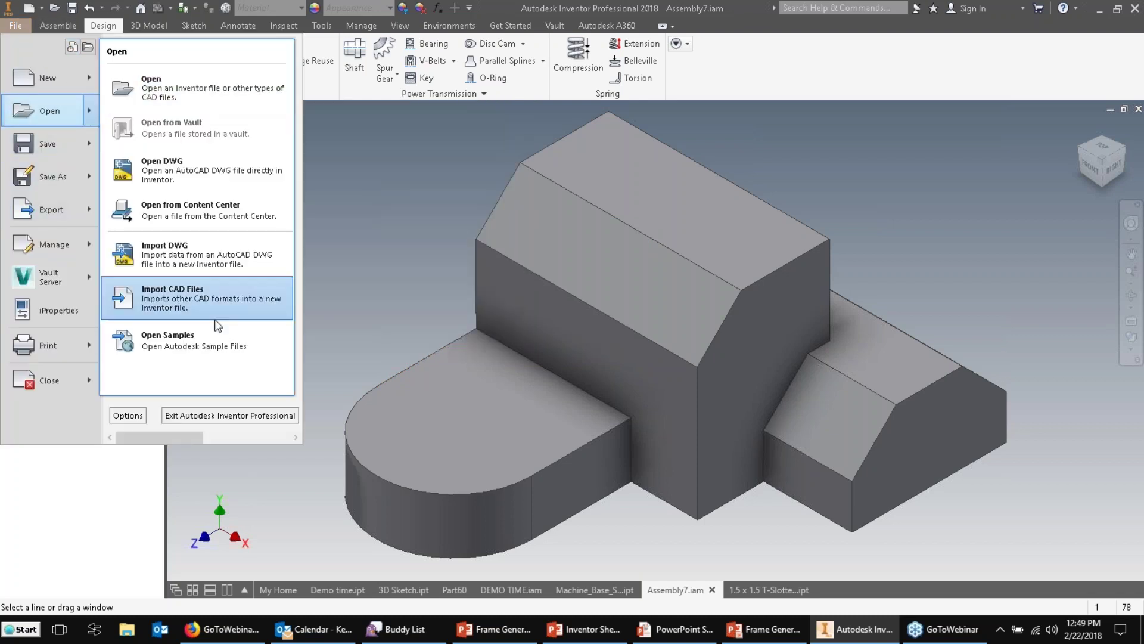
{"action": "left_click", "coordinate": [213, 209]}
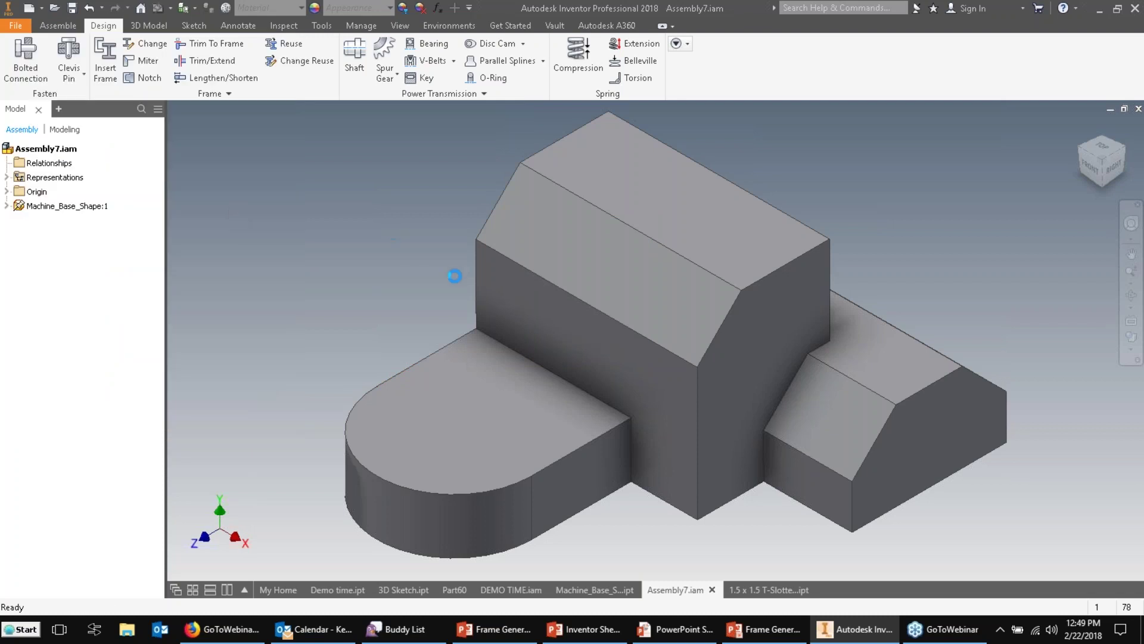
{"action": "left_click", "coordinate": [248, 122]}
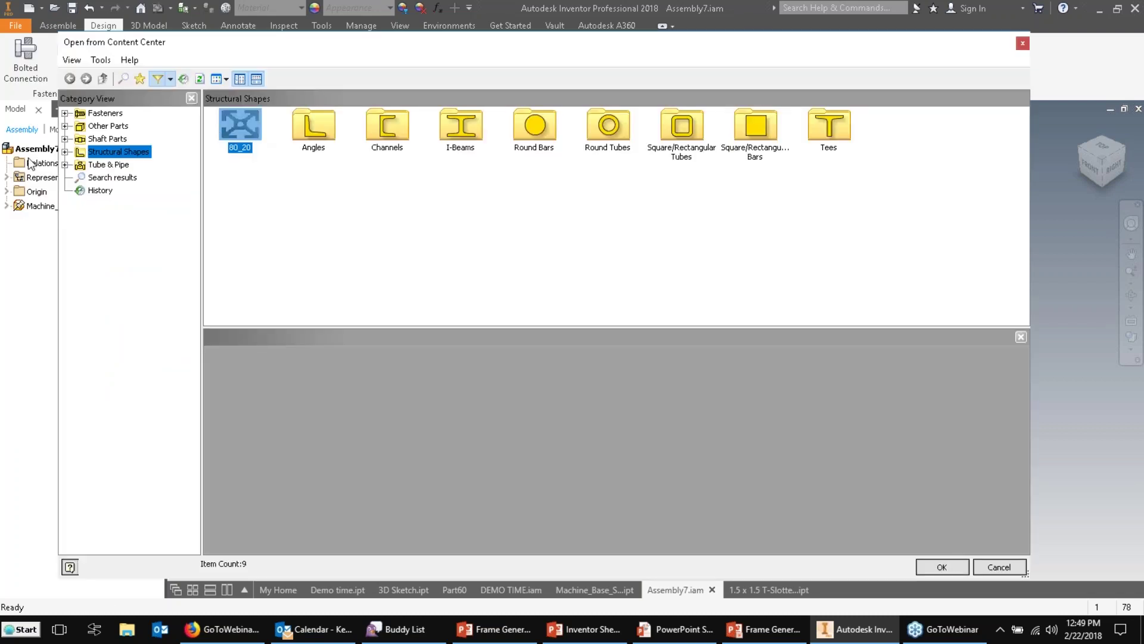
{"action": "left_click", "coordinate": [65, 151]}
{"action": "left_click", "coordinate": [113, 164]}
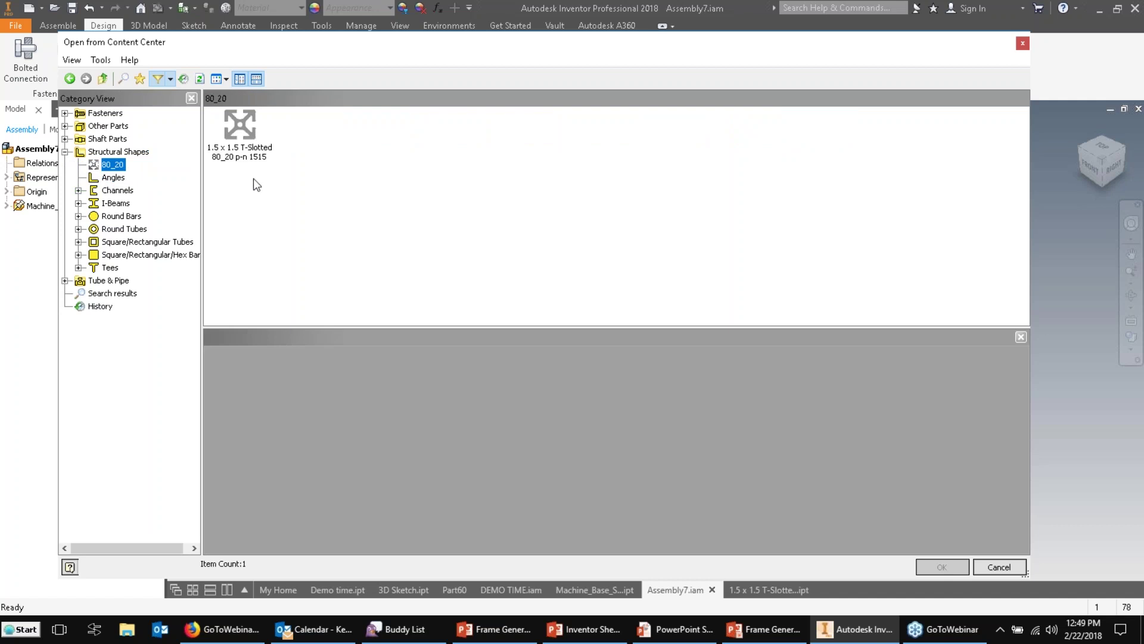
{"action": "left_click", "coordinate": [1022, 43]}
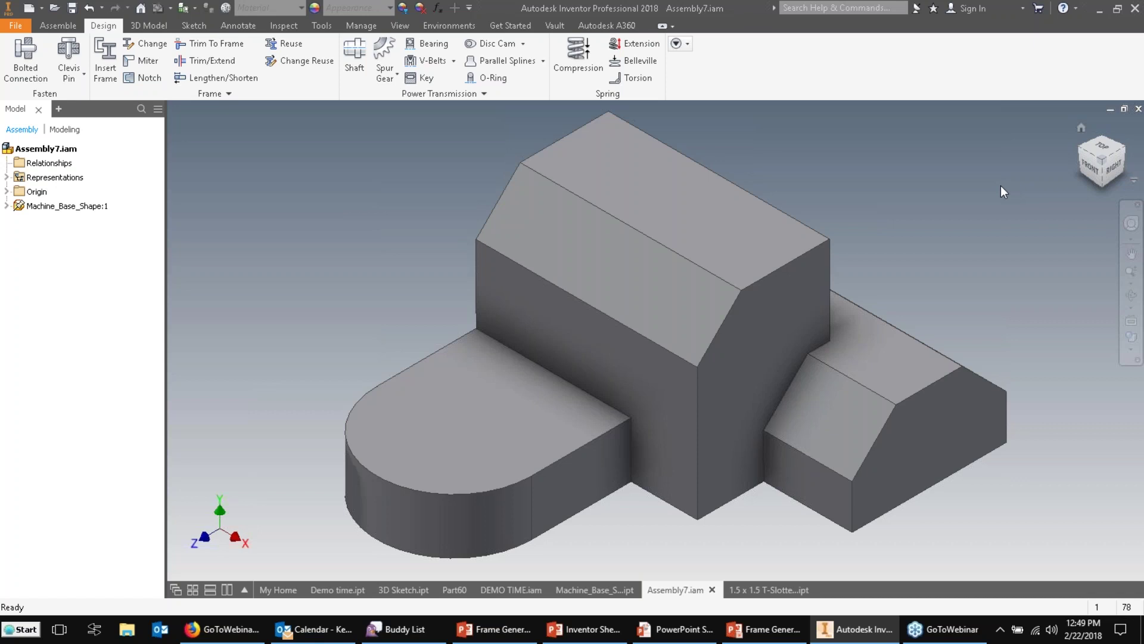
- Bring up the 1.5 x 1.5 T-Slotted part and switch to the Frame Generator presentation's presenter view in PowerPoint
{"action": "left_click", "coordinate": [810, 242]}
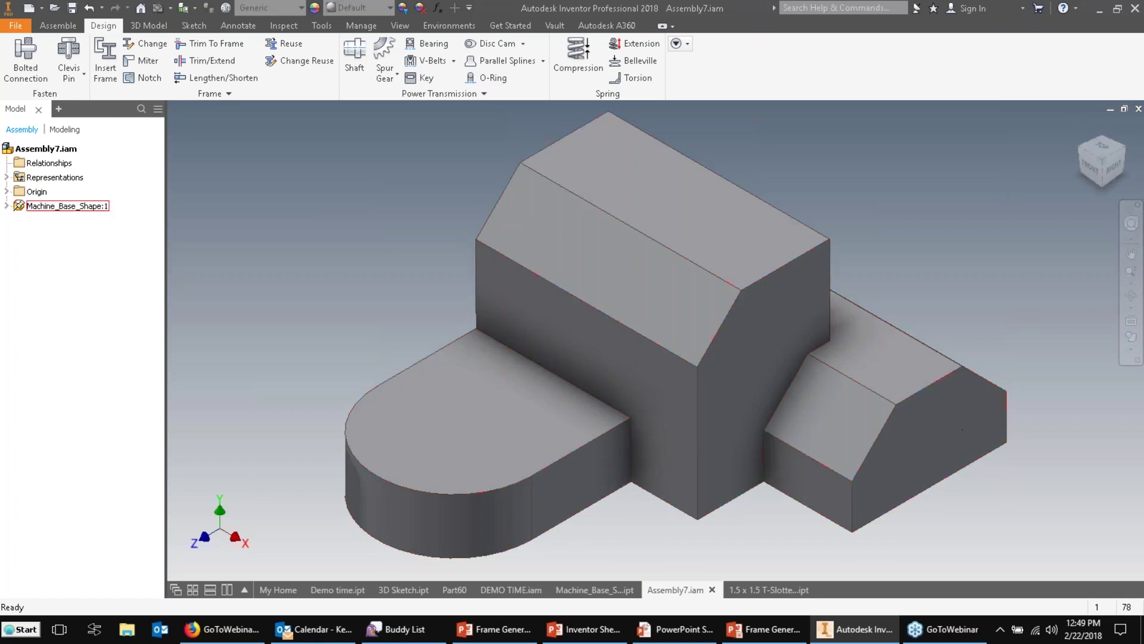
{"action": "left_click", "coordinate": [771, 590]}
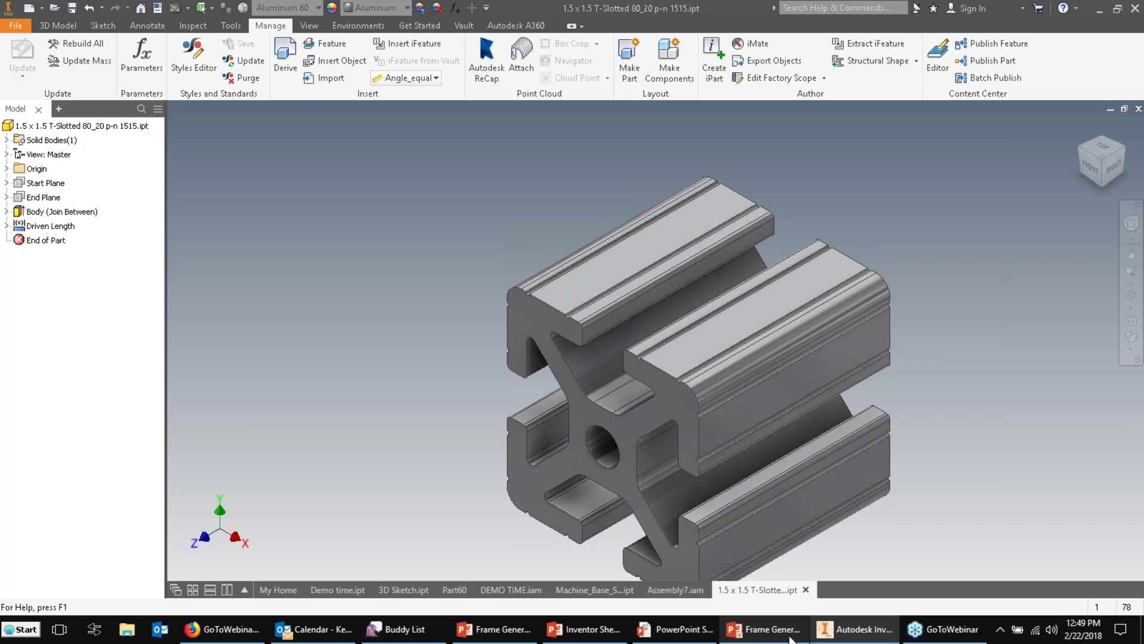
{"action": "mouse_move", "coordinate": [791, 639]}
{"action": "left_click", "coordinate": [882, 563]}
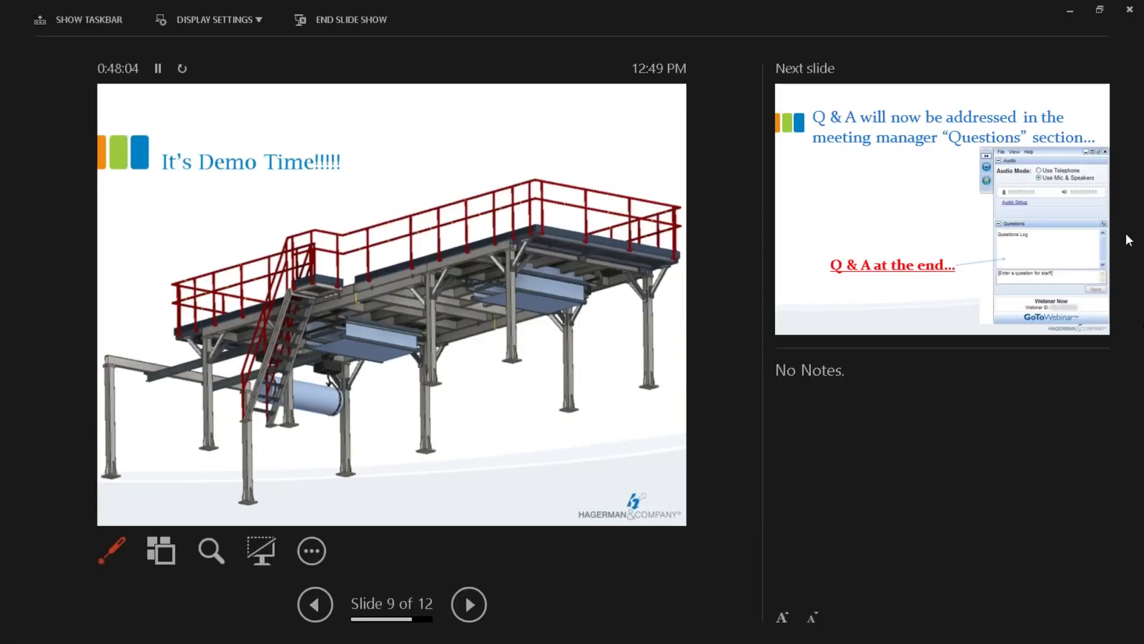